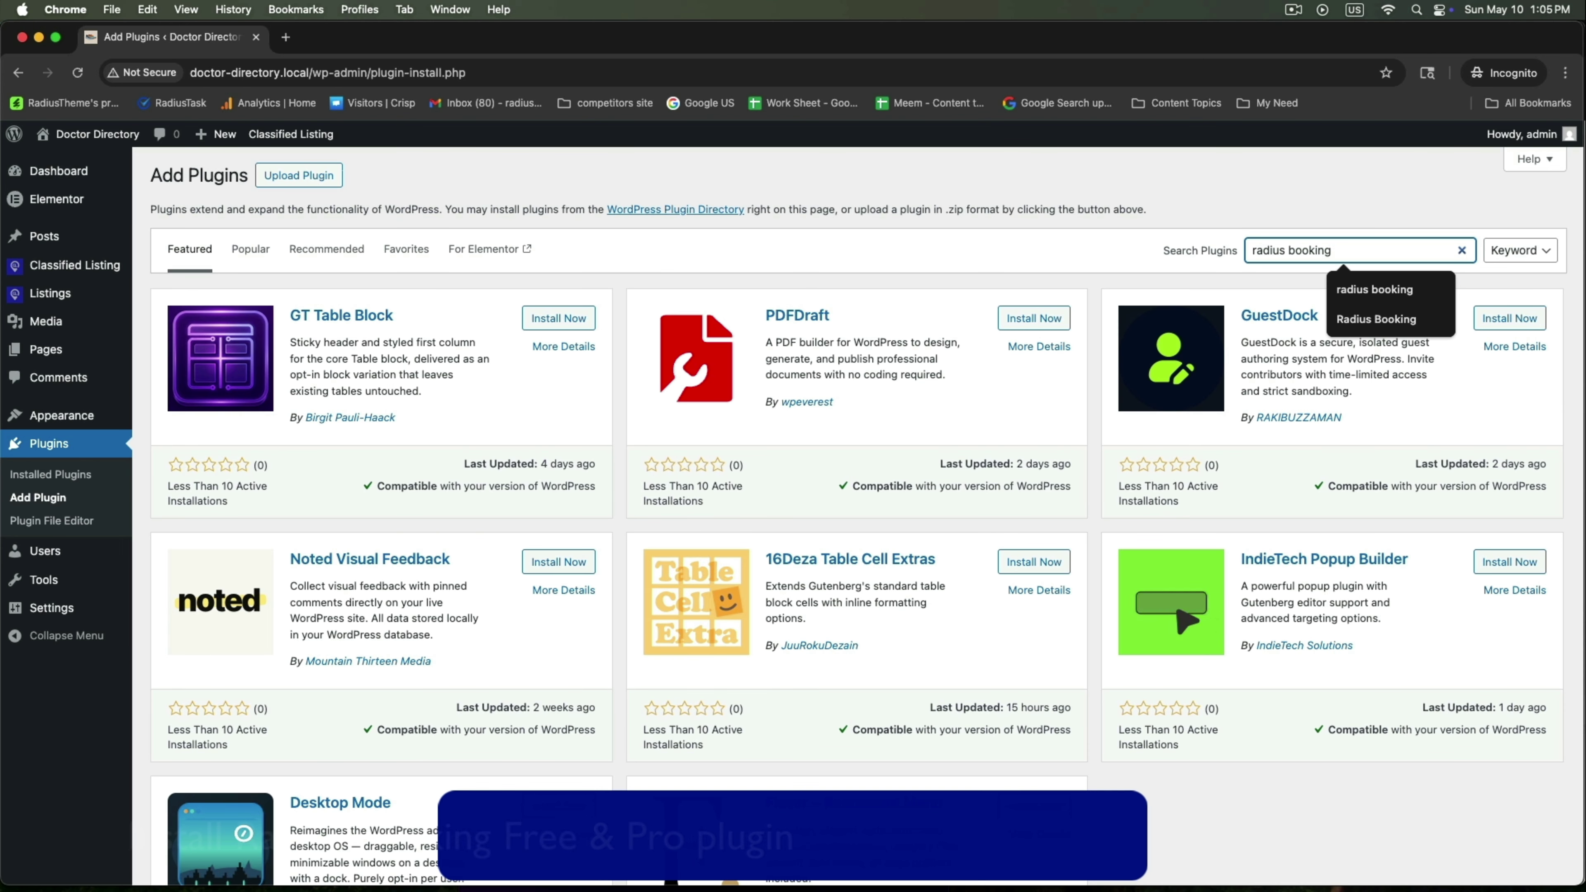
Run the 'radius booking' search and pick out the Radius Booking — Booking Calendar result
{"action": "key", "text": "Return"}
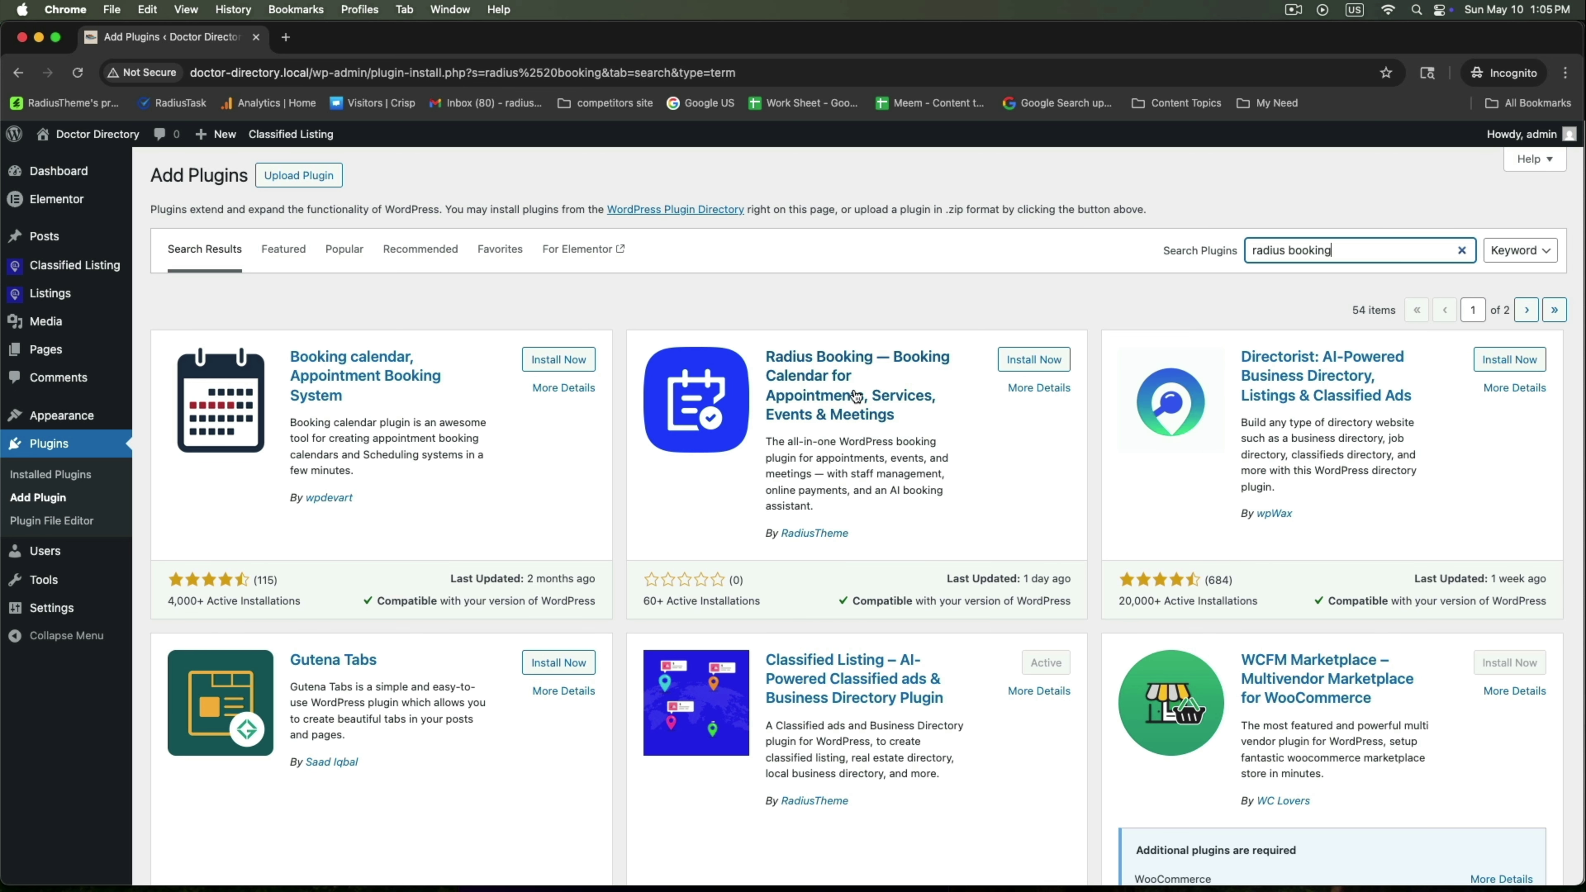
{"action": "left_click_drag", "start_coordinate": [748, 531], "coordinate": [895, 533]}
Install and activate the free Radius Booking plugin, then return to Add Plugin
{"action": "left_click", "coordinate": [896, 529]}
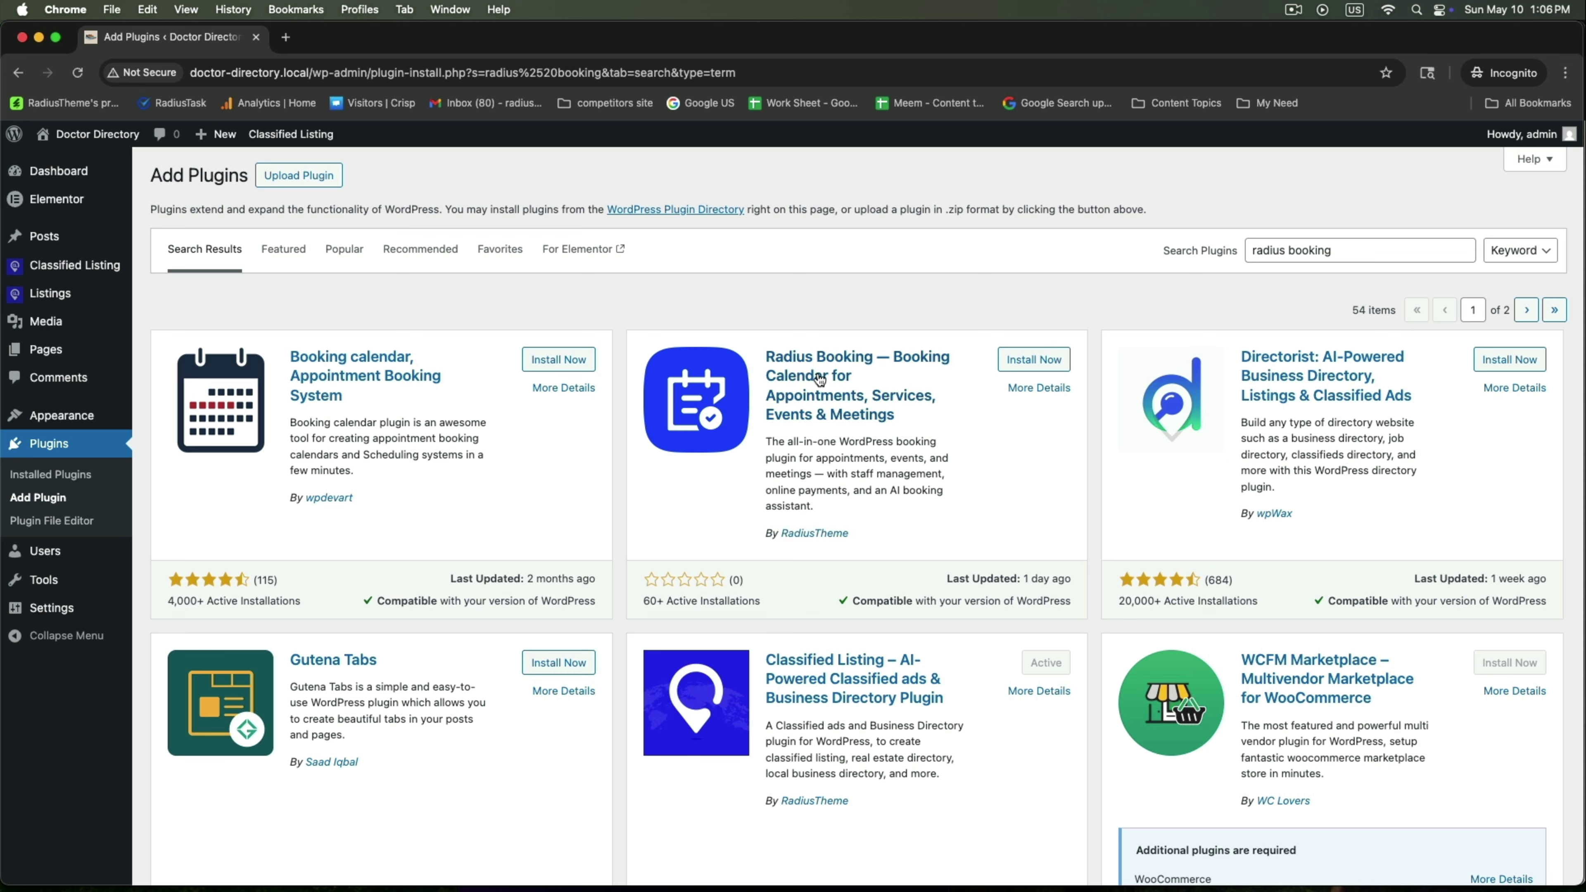
{"action": "left_click", "coordinate": [1028, 360]}
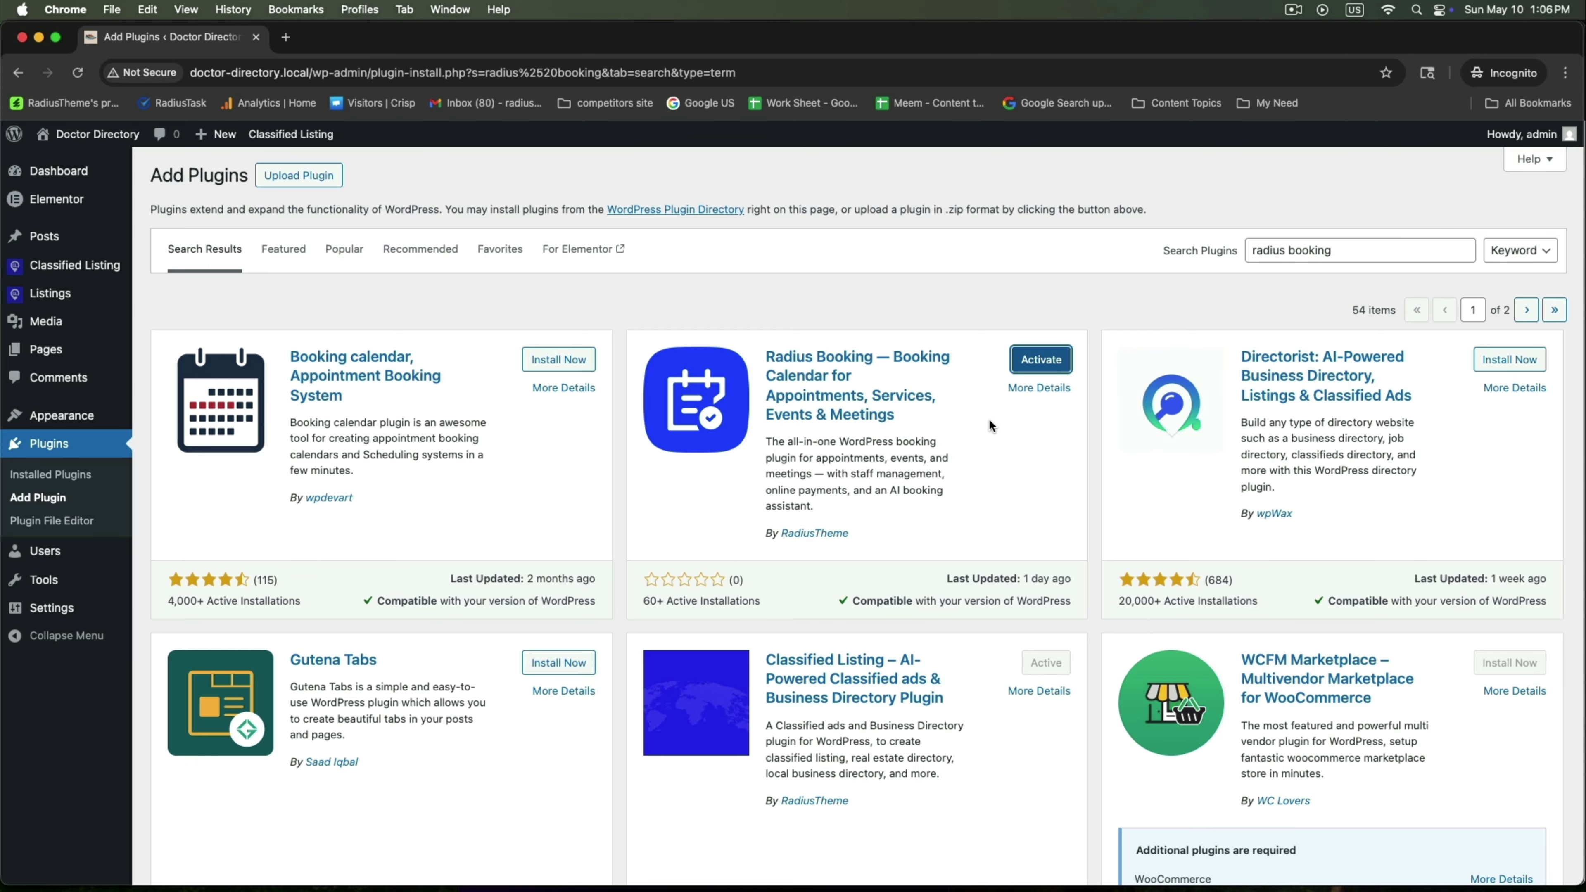
{"action": "left_click", "coordinate": [1039, 360]}
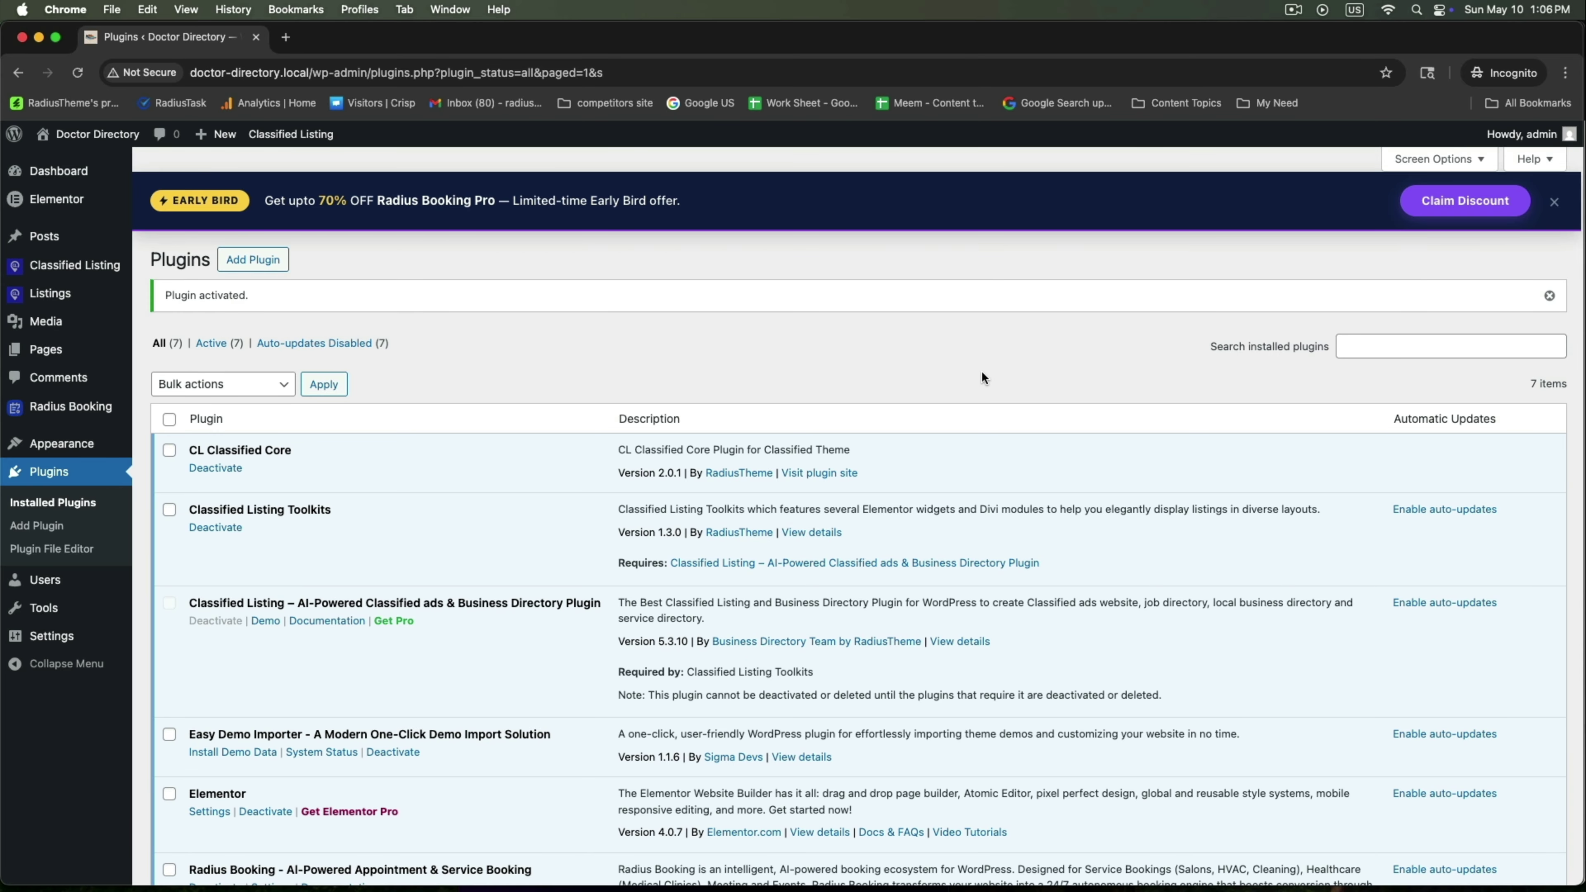
{"action": "scroll", "coordinate": [981, 378], "scroll_direction": "down", "scroll_amount": 5}
{"action": "scroll", "coordinate": [981, 378], "scroll_direction": "up", "scroll_amount": 5}
{"action": "scroll", "coordinate": [982, 377], "scroll_direction": "down", "scroll_amount": 2}
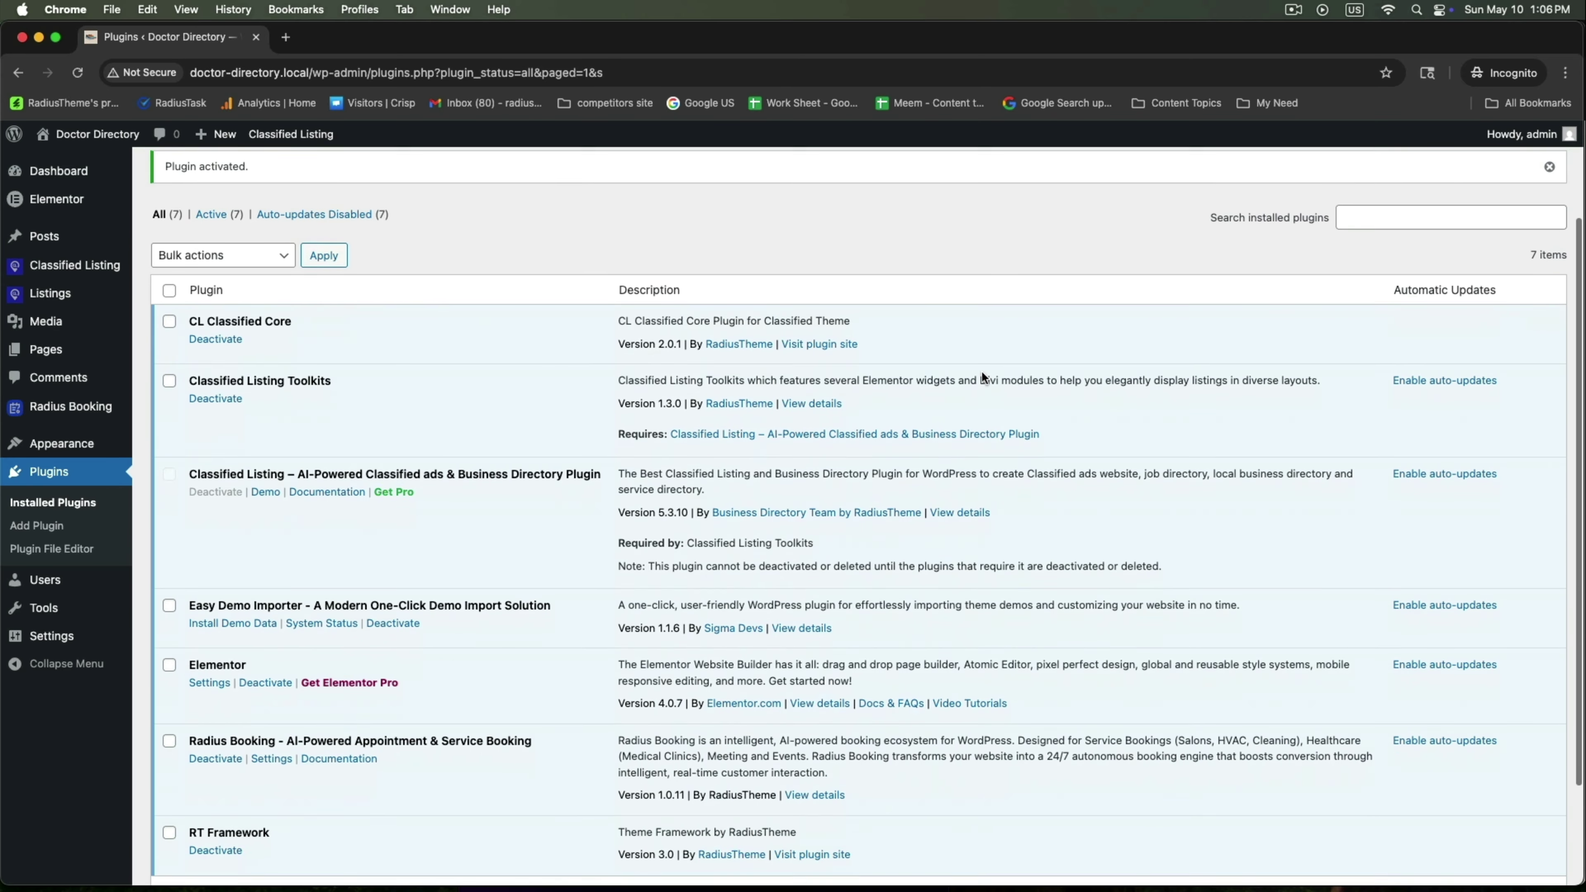
{"action": "scroll", "coordinate": [982, 375], "scroll_direction": "down", "scroll_amount": 2}
{"action": "scroll", "coordinate": [981, 370], "scroll_direction": "up", "scroll_amount": 5}
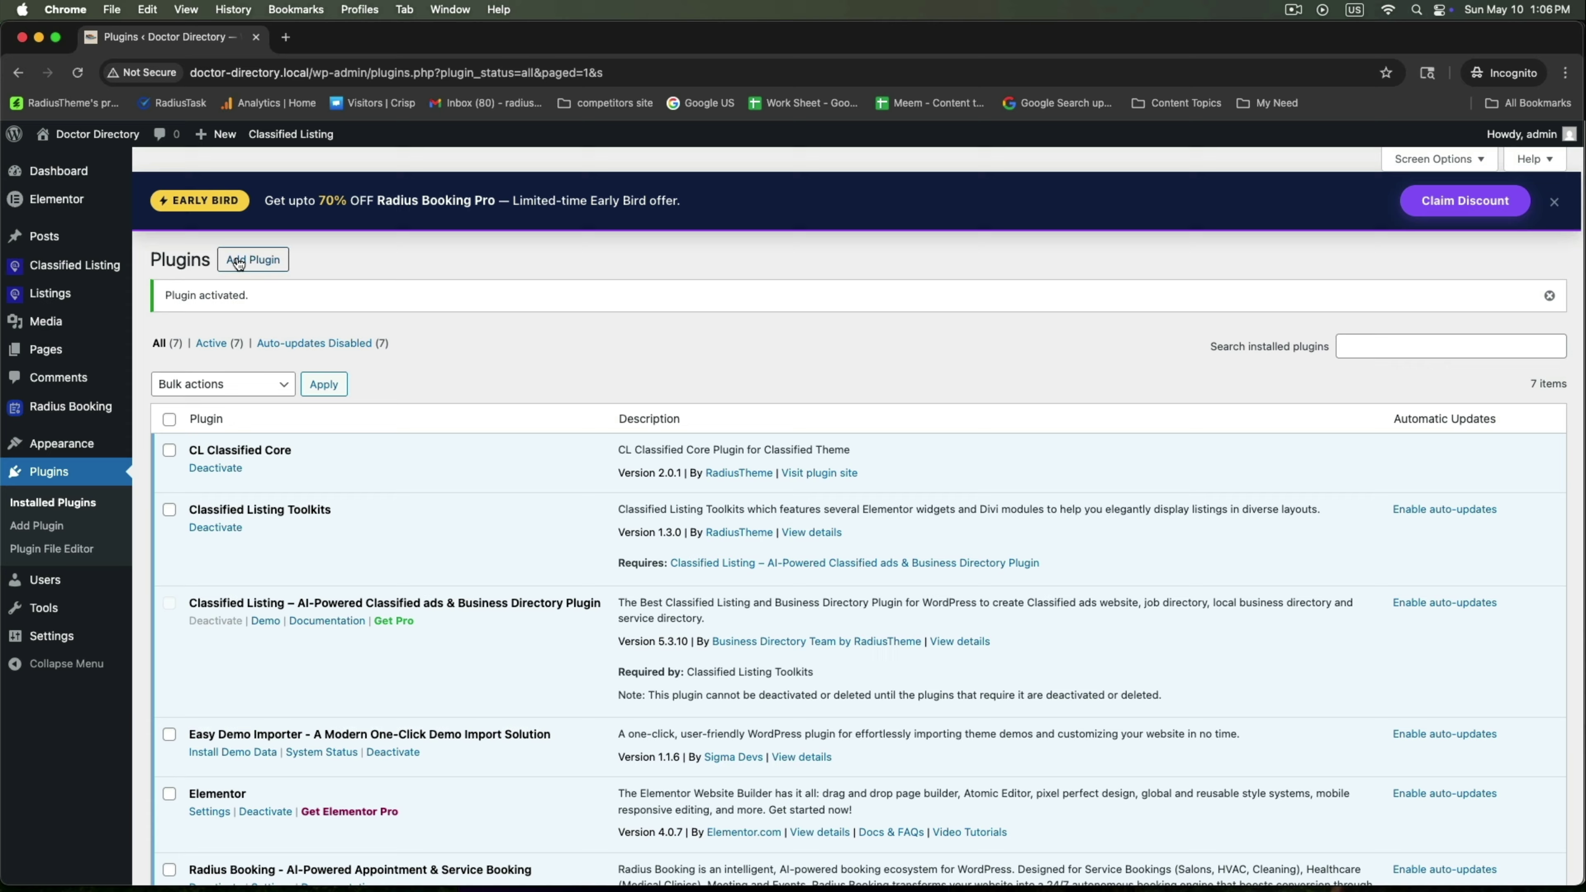
{"action": "left_click", "coordinate": [238, 262]}
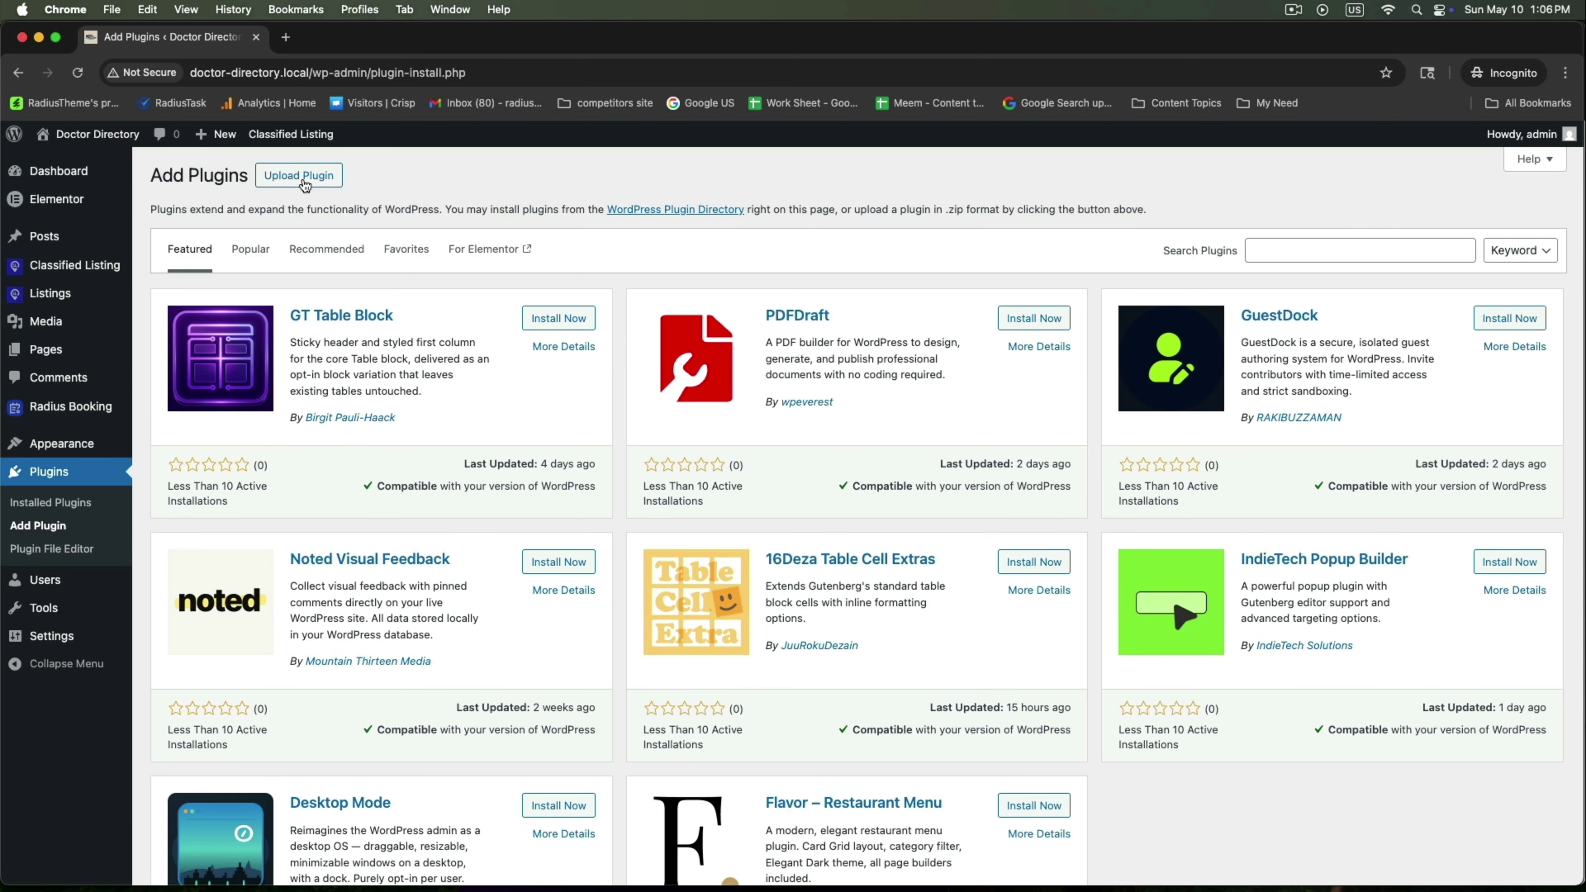
Upload and install the radius-booking-pro (6).zip add-on
{"action": "left_click", "coordinate": [300, 171]}
{"action": "left_click", "coordinate": [735, 320]}
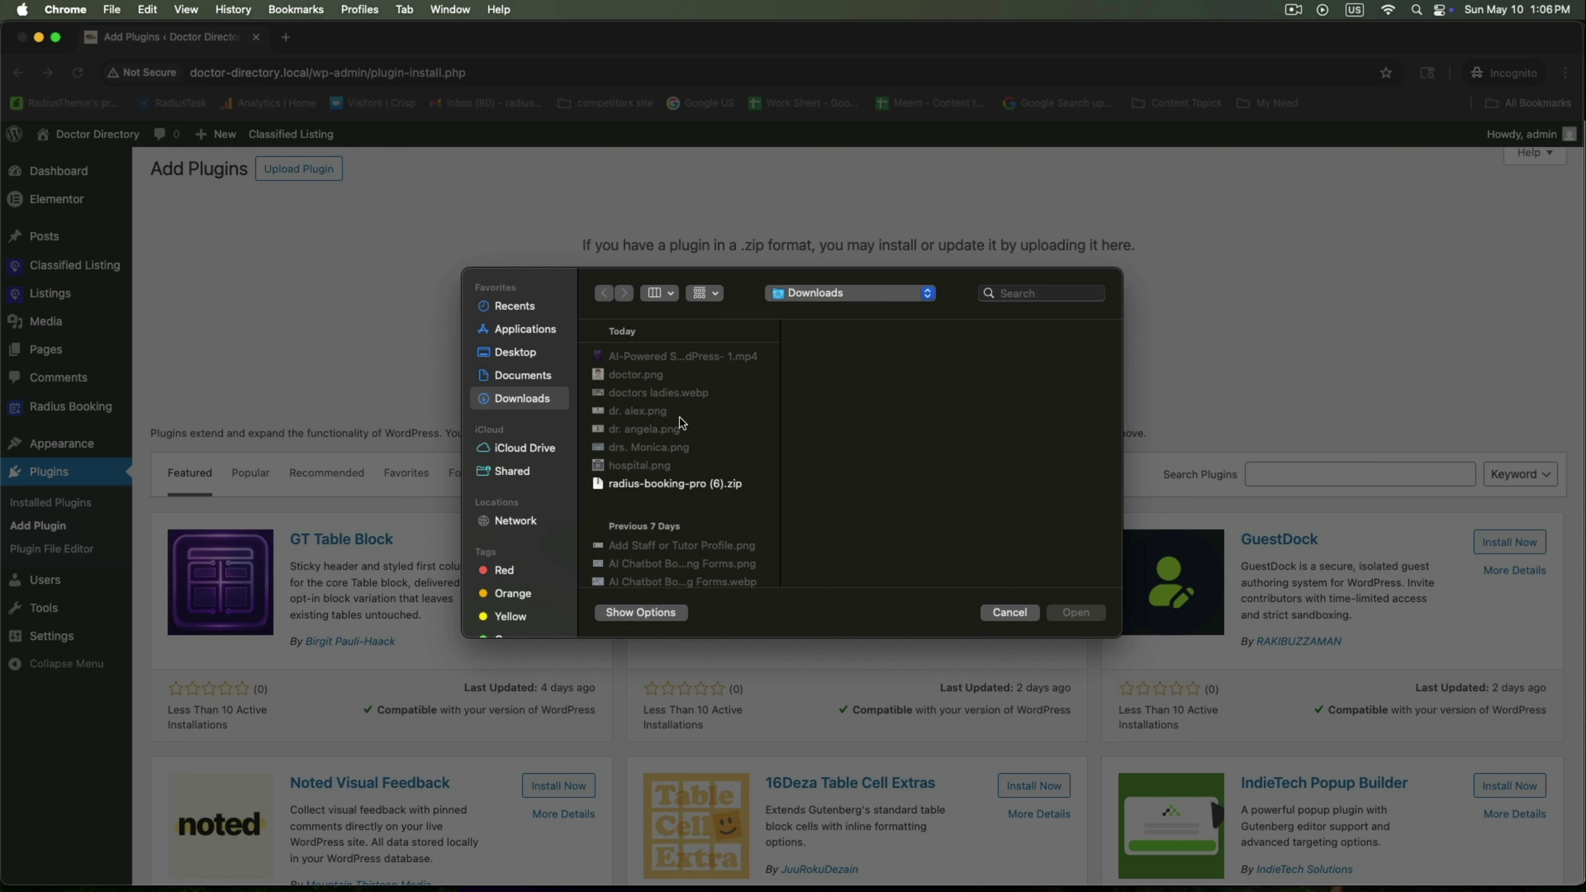
{"action": "left_click", "coordinate": [651, 484]}
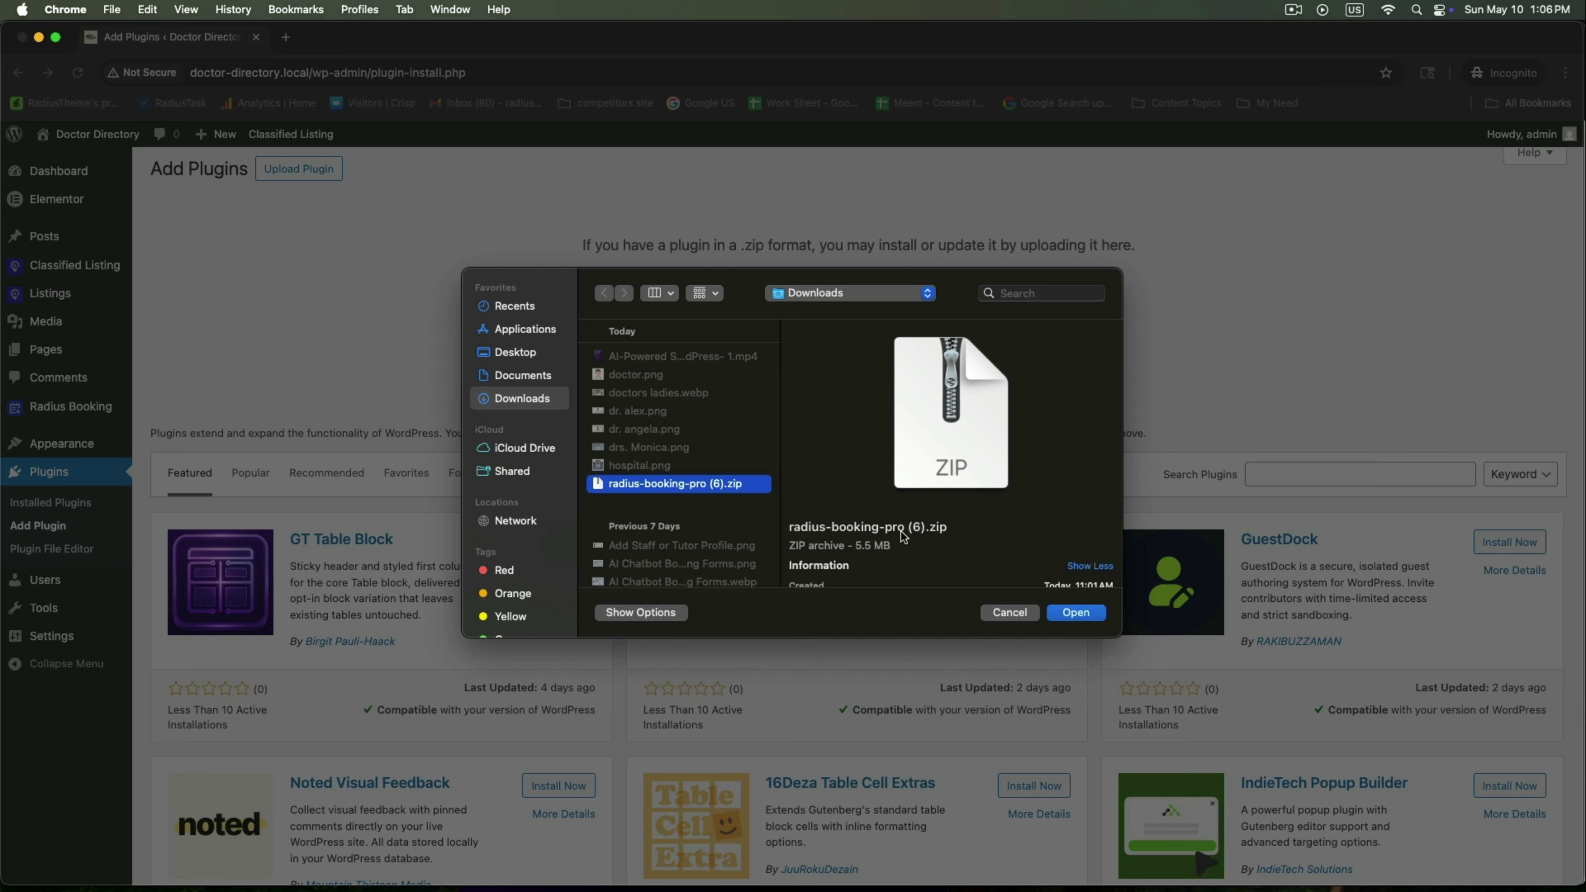
{"action": "left_click", "coordinate": [1069, 613]}
{"action": "left_click", "coordinate": [983, 320]}
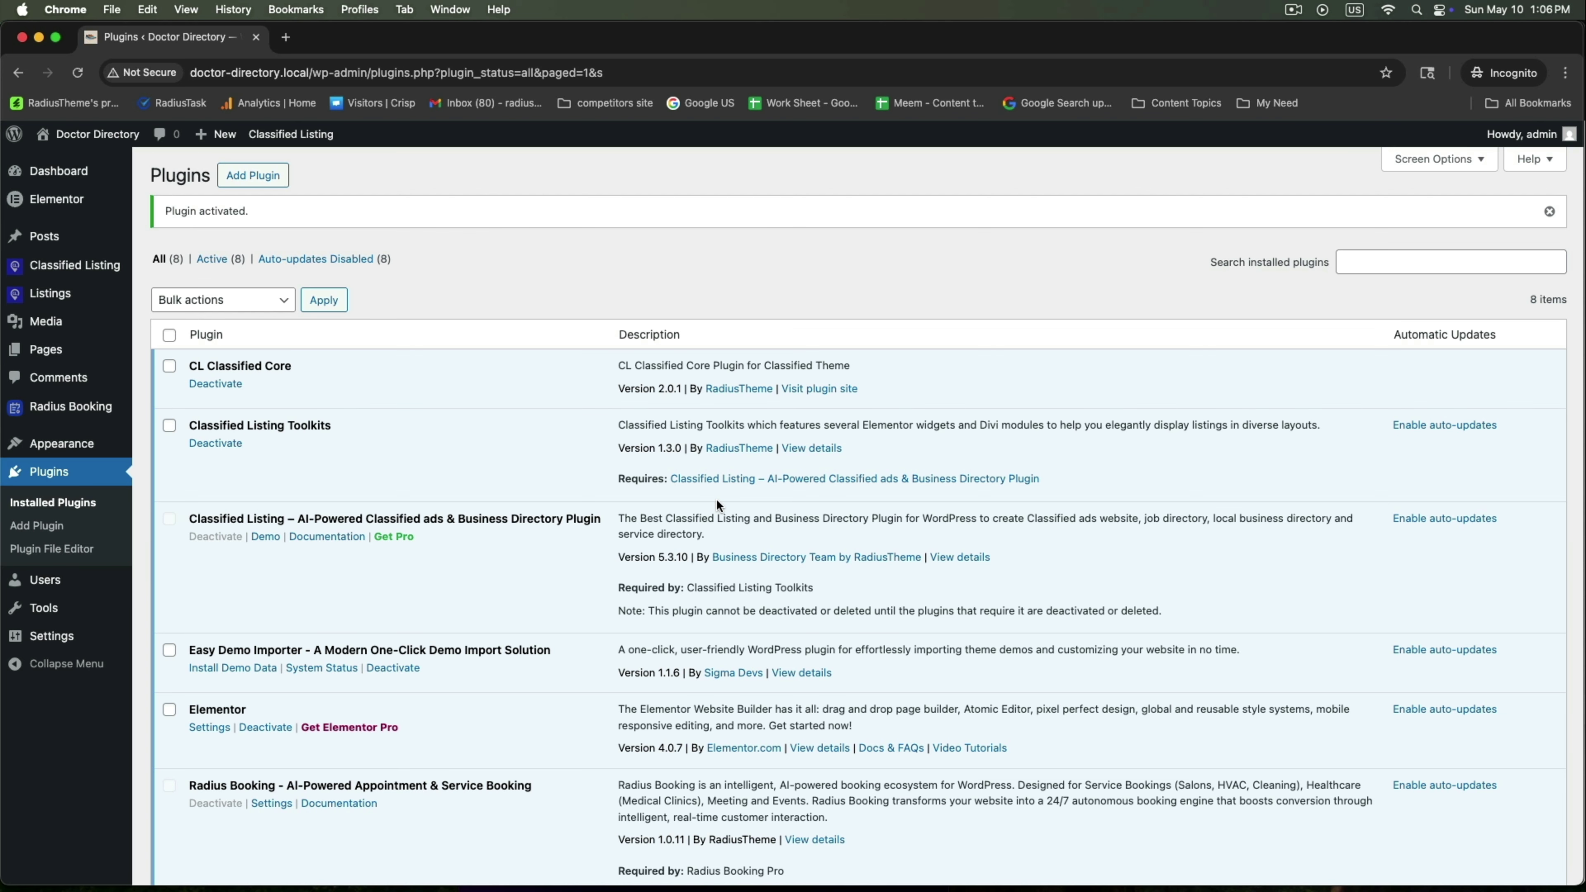
Activate Radius Booking Pro and bring up the Radius Booking setup wizard
{"action": "scroll", "coordinate": [716, 498], "scroll_direction": "down", "scroll_amount": 5}
{"action": "scroll", "coordinate": [716, 499], "scroll_direction": "up", "scroll_amount": 5}
{"action": "scroll", "coordinate": [716, 499], "scroll_direction": "down", "scroll_amount": 4}
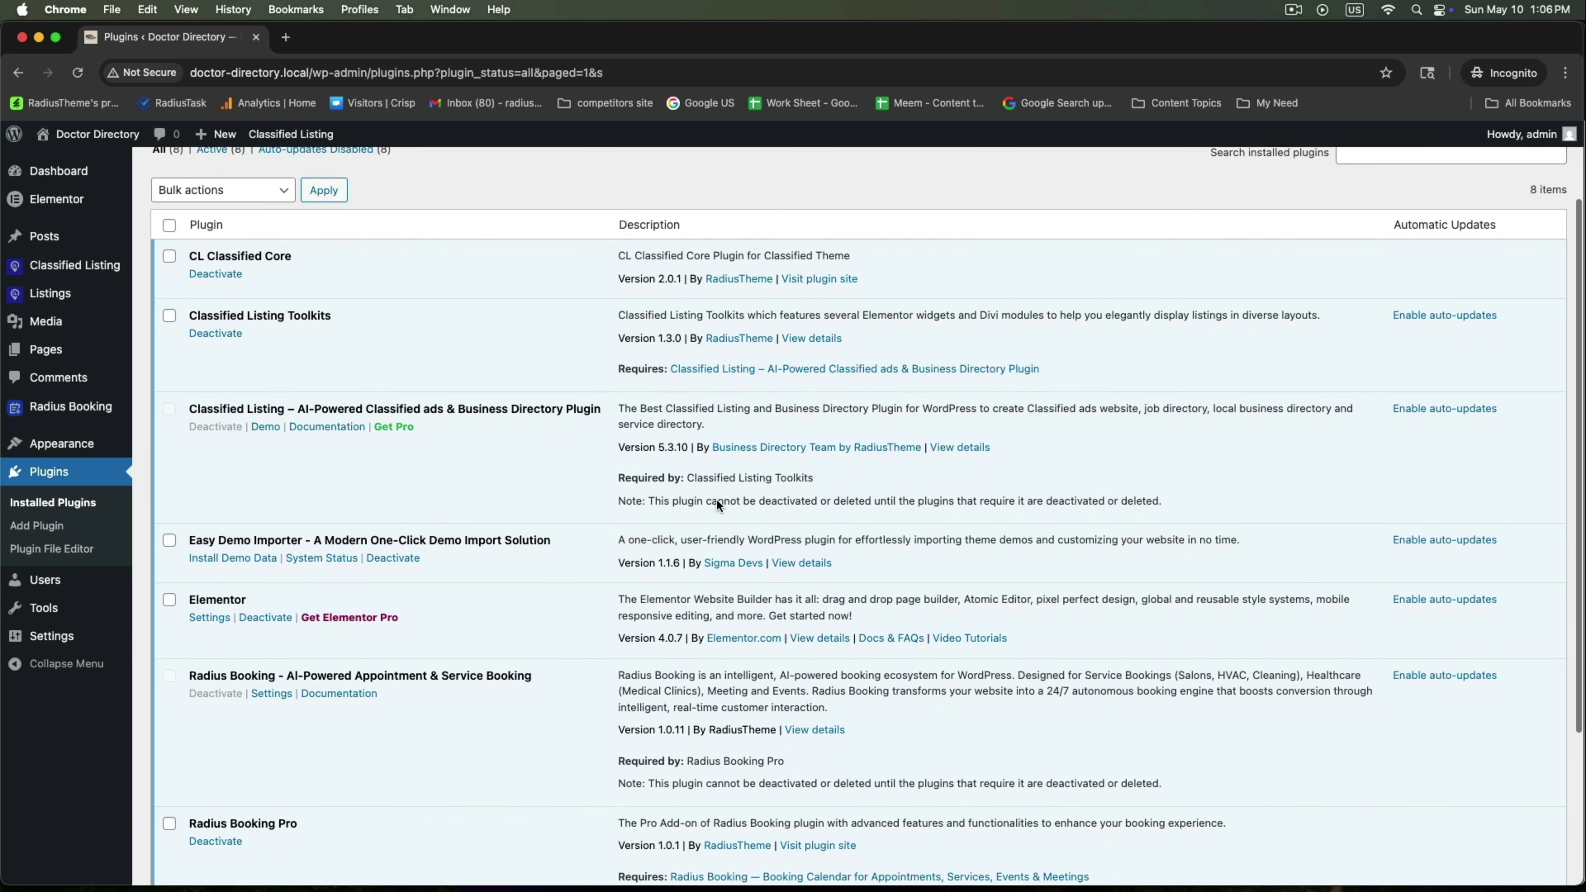
{"action": "scroll", "coordinate": [719, 505], "scroll_direction": "down", "scroll_amount": 3}
{"action": "left_click_drag", "start_coordinate": [196, 542], "coordinate": [509, 542]}
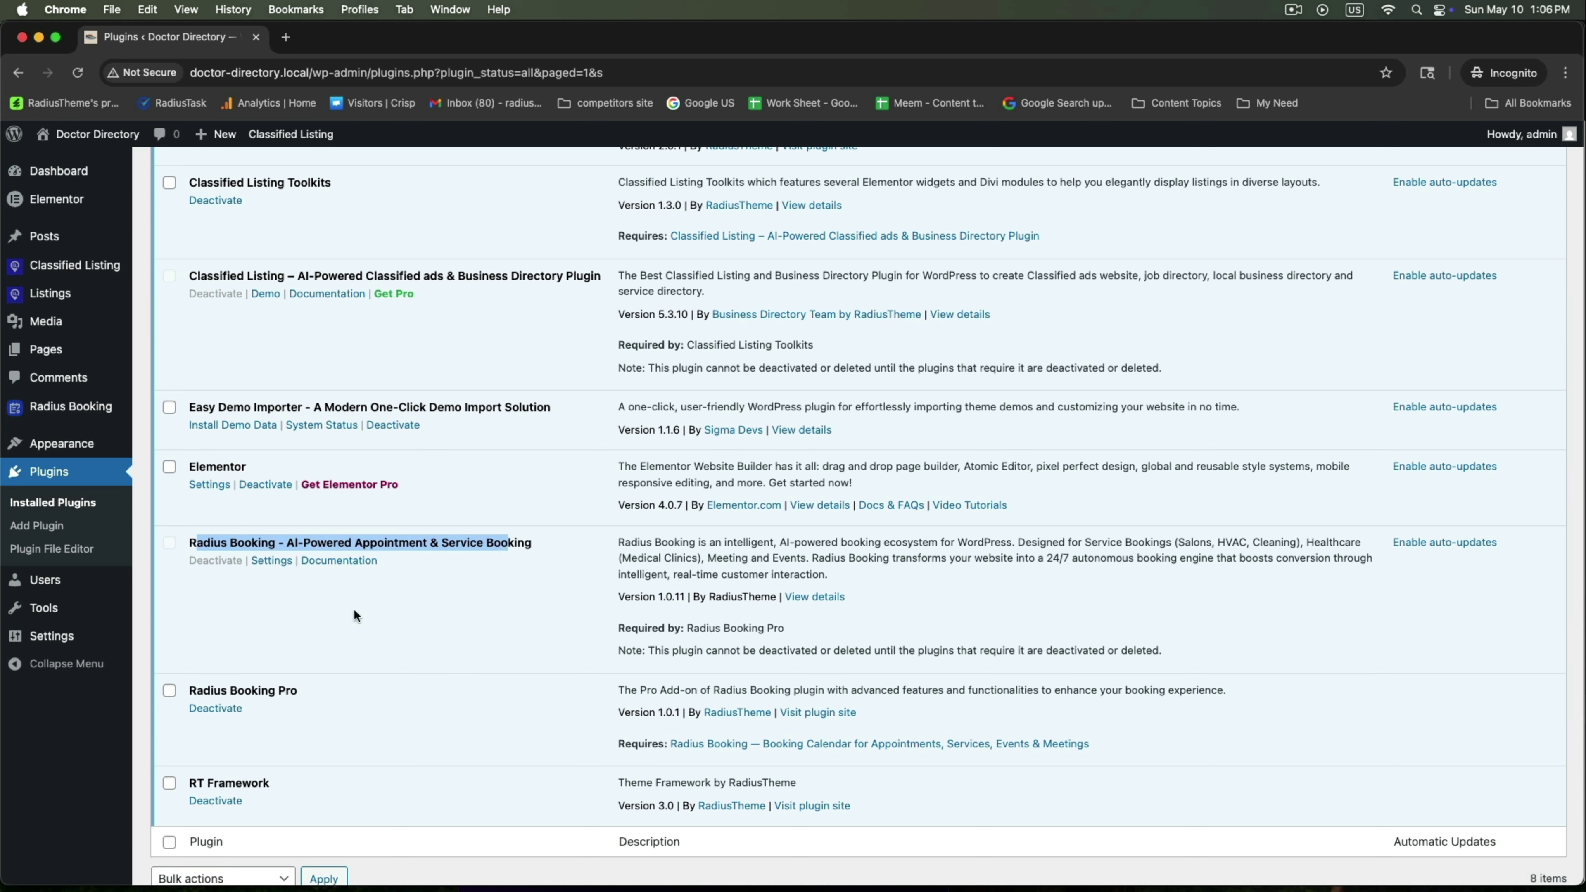
{"action": "left_click_drag", "start_coordinate": [191, 690], "coordinate": [336, 688]}
{"action": "left_click", "coordinate": [402, 671]}
{"action": "scroll", "coordinate": [391, 579], "scroll_direction": "up", "scroll_amount": 6}
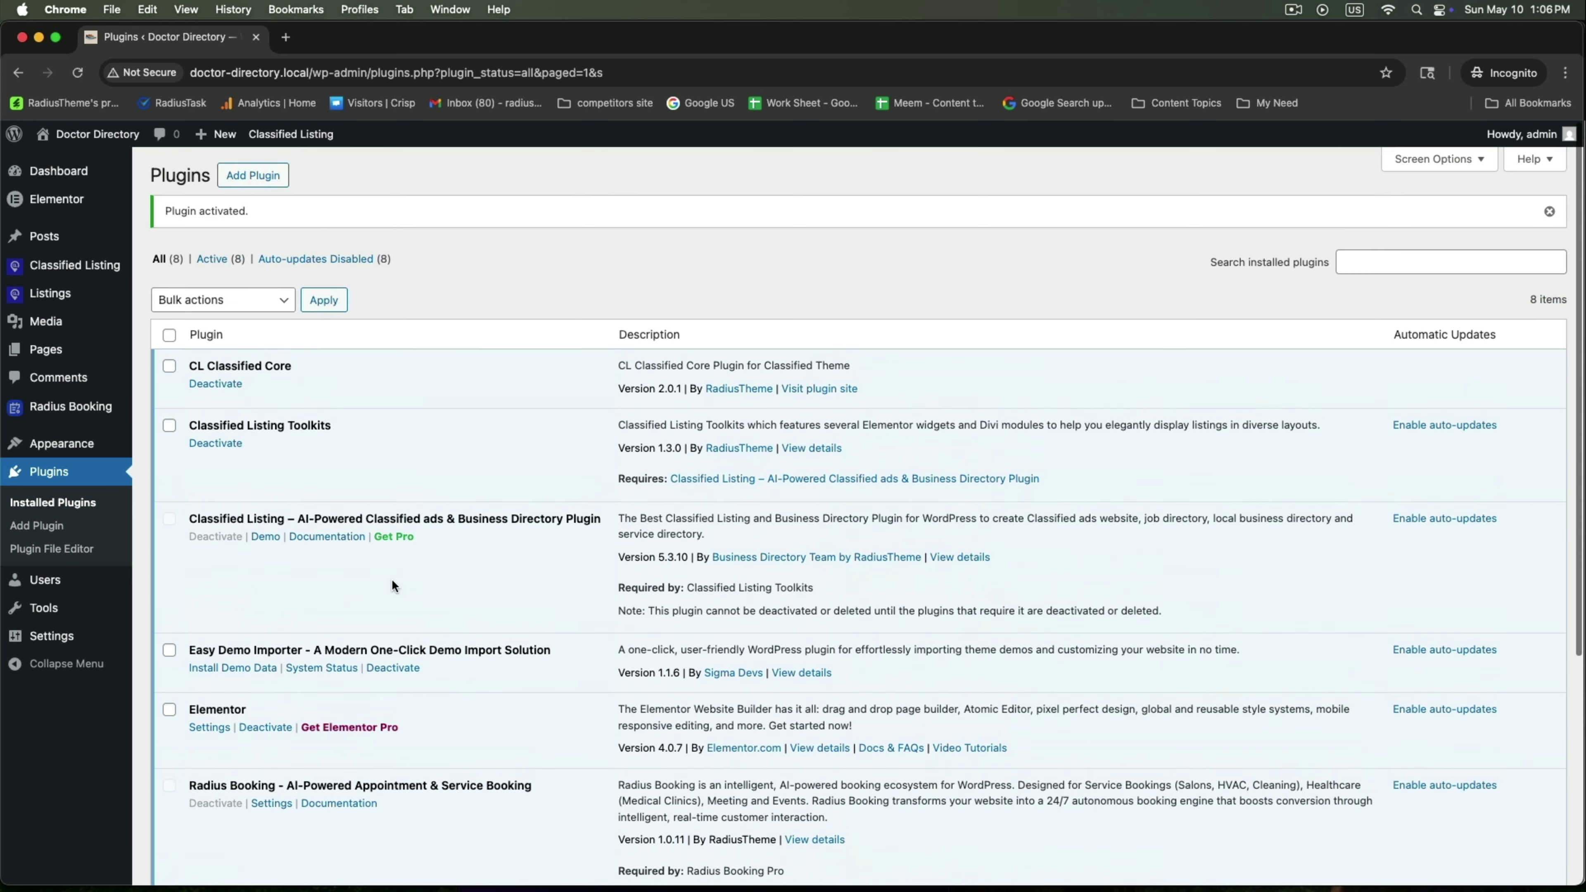
{"action": "mouse_move", "coordinate": [69, 407]}
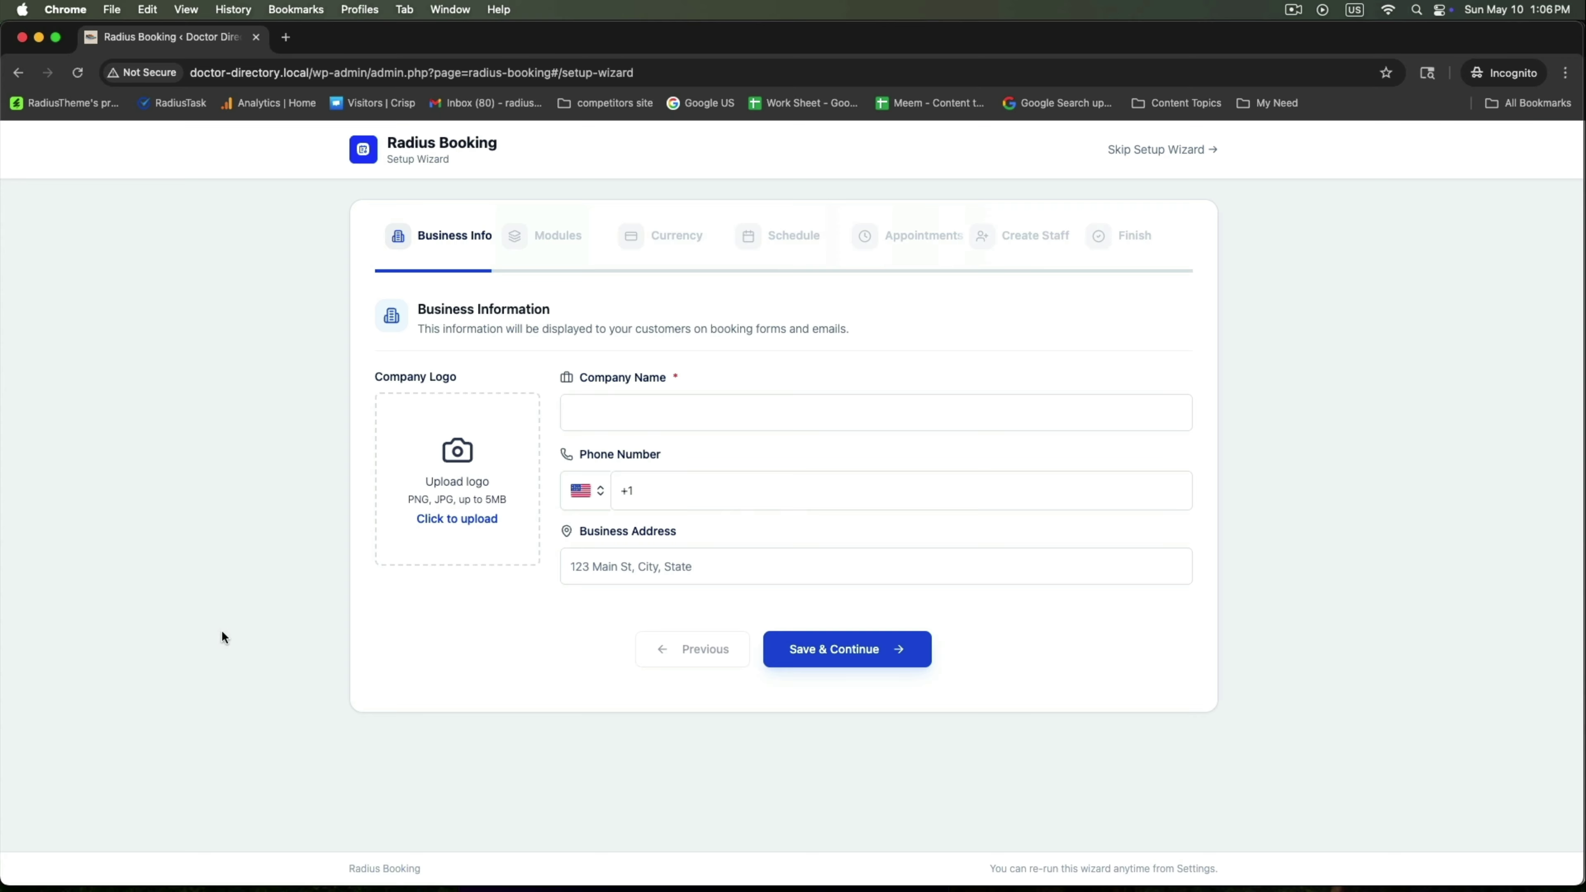
Save company name Doctors Directory, the business phone and a New York address, then skip setup
{"action": "left_click", "coordinate": [605, 414]}
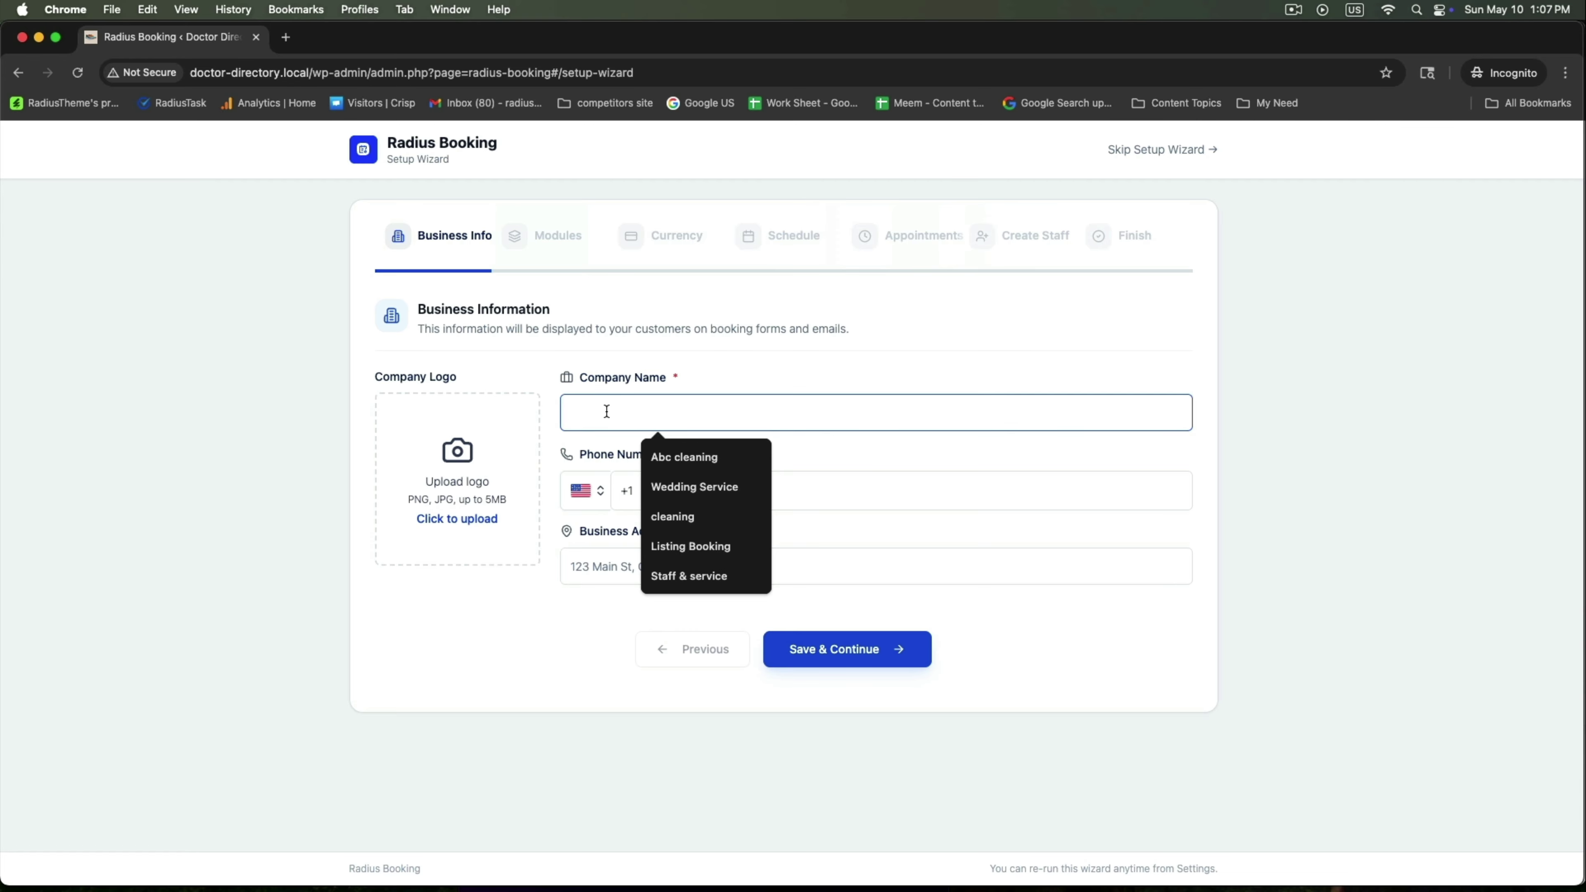
{"action": "type", "text": "Doctors Directory"}
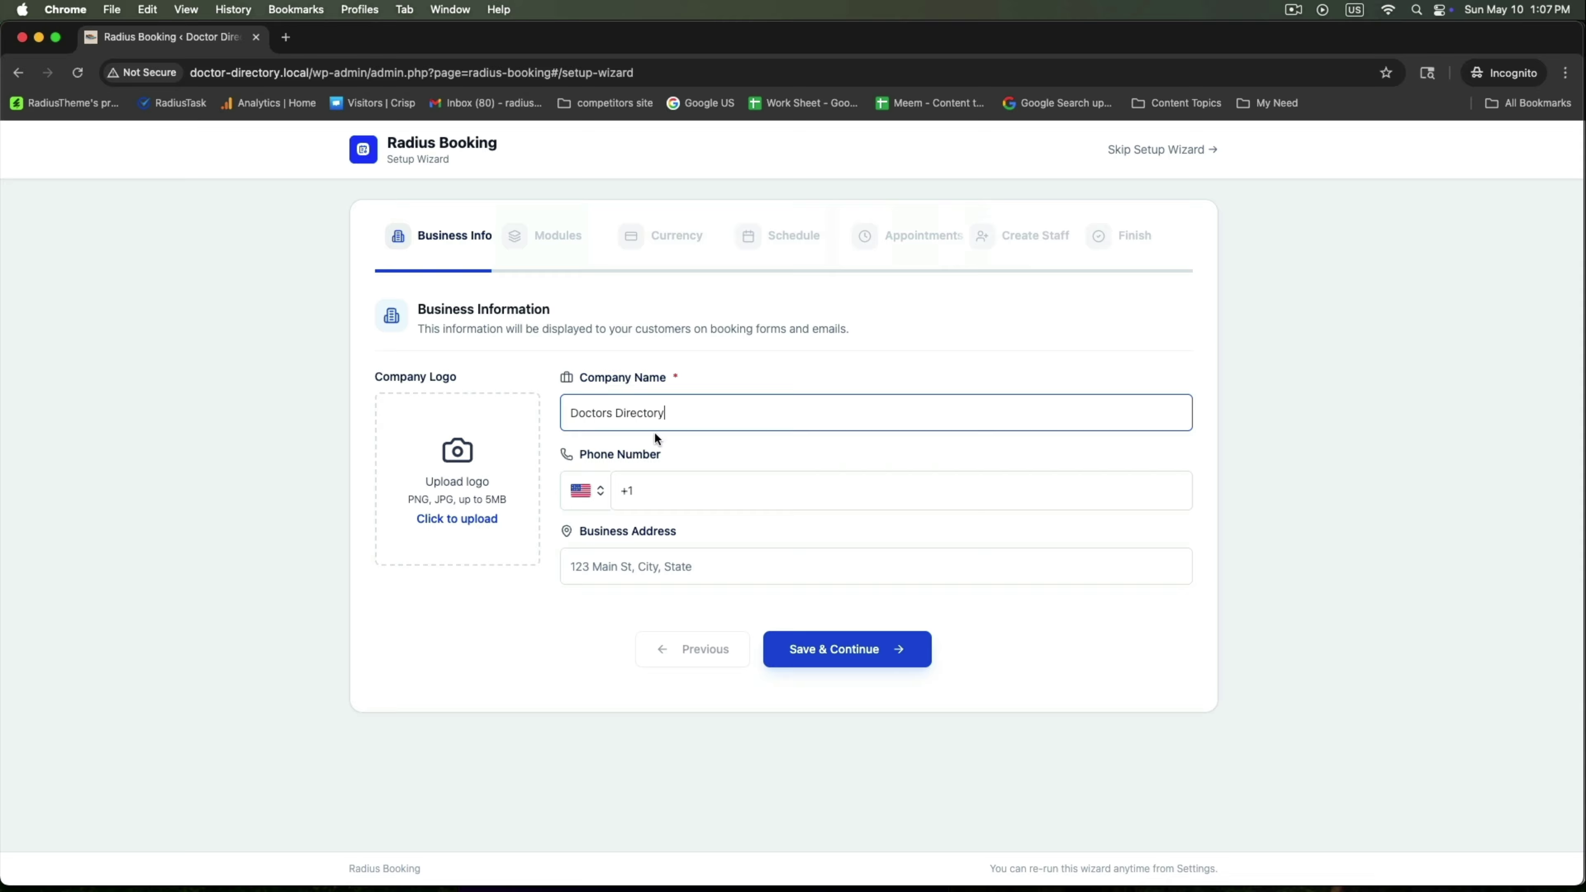
{"action": "left_click", "coordinate": [724, 491]}
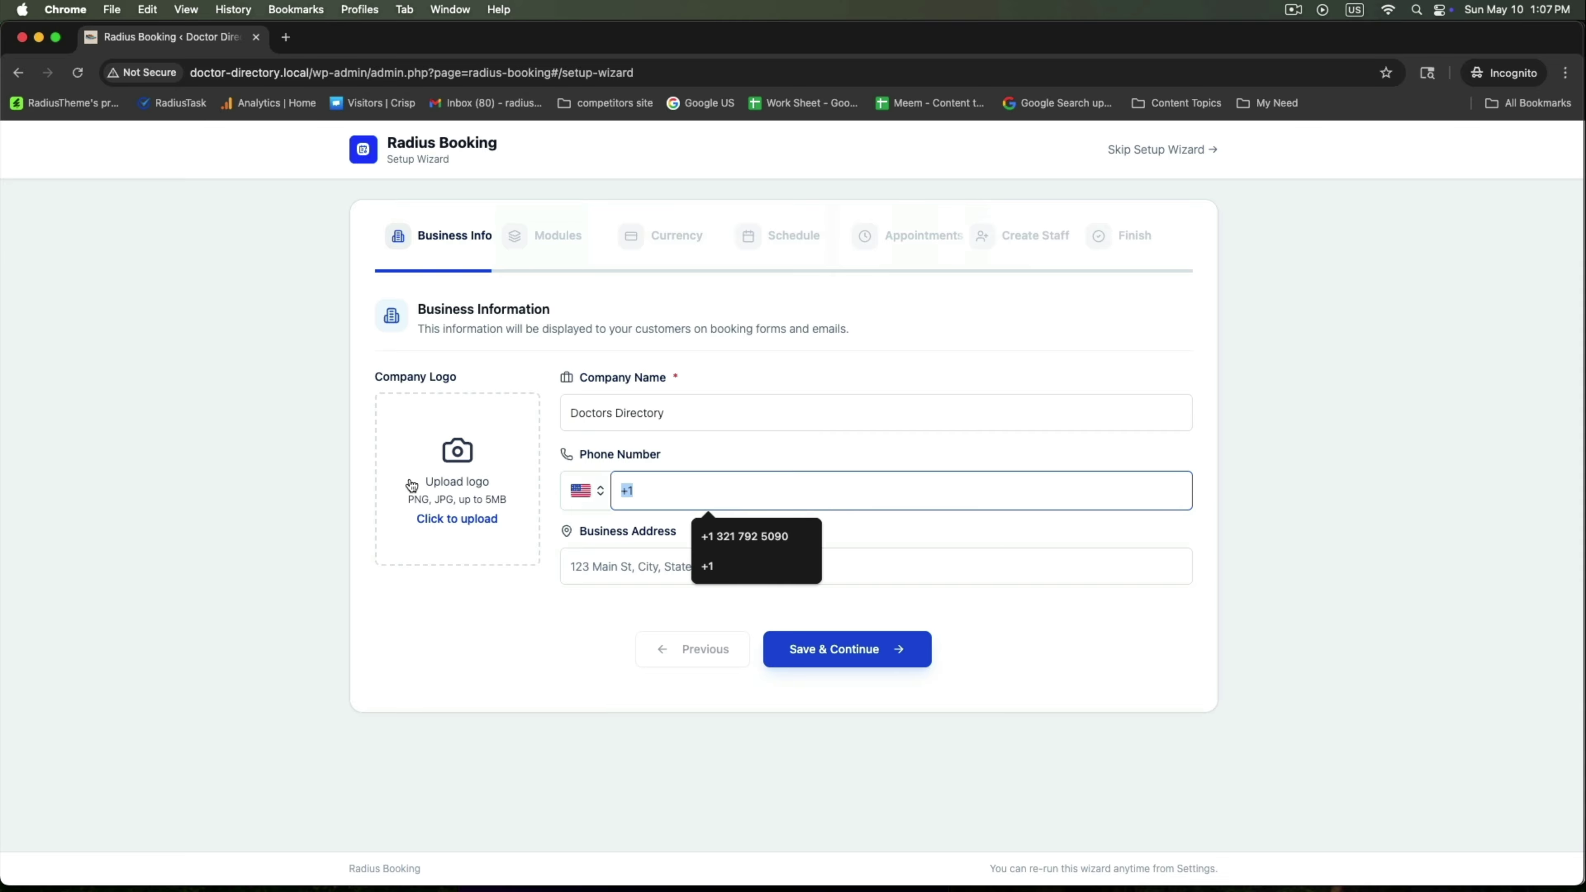
{"action": "key", "text": "super+v"}
{"action": "left_click", "coordinate": [638, 559]}
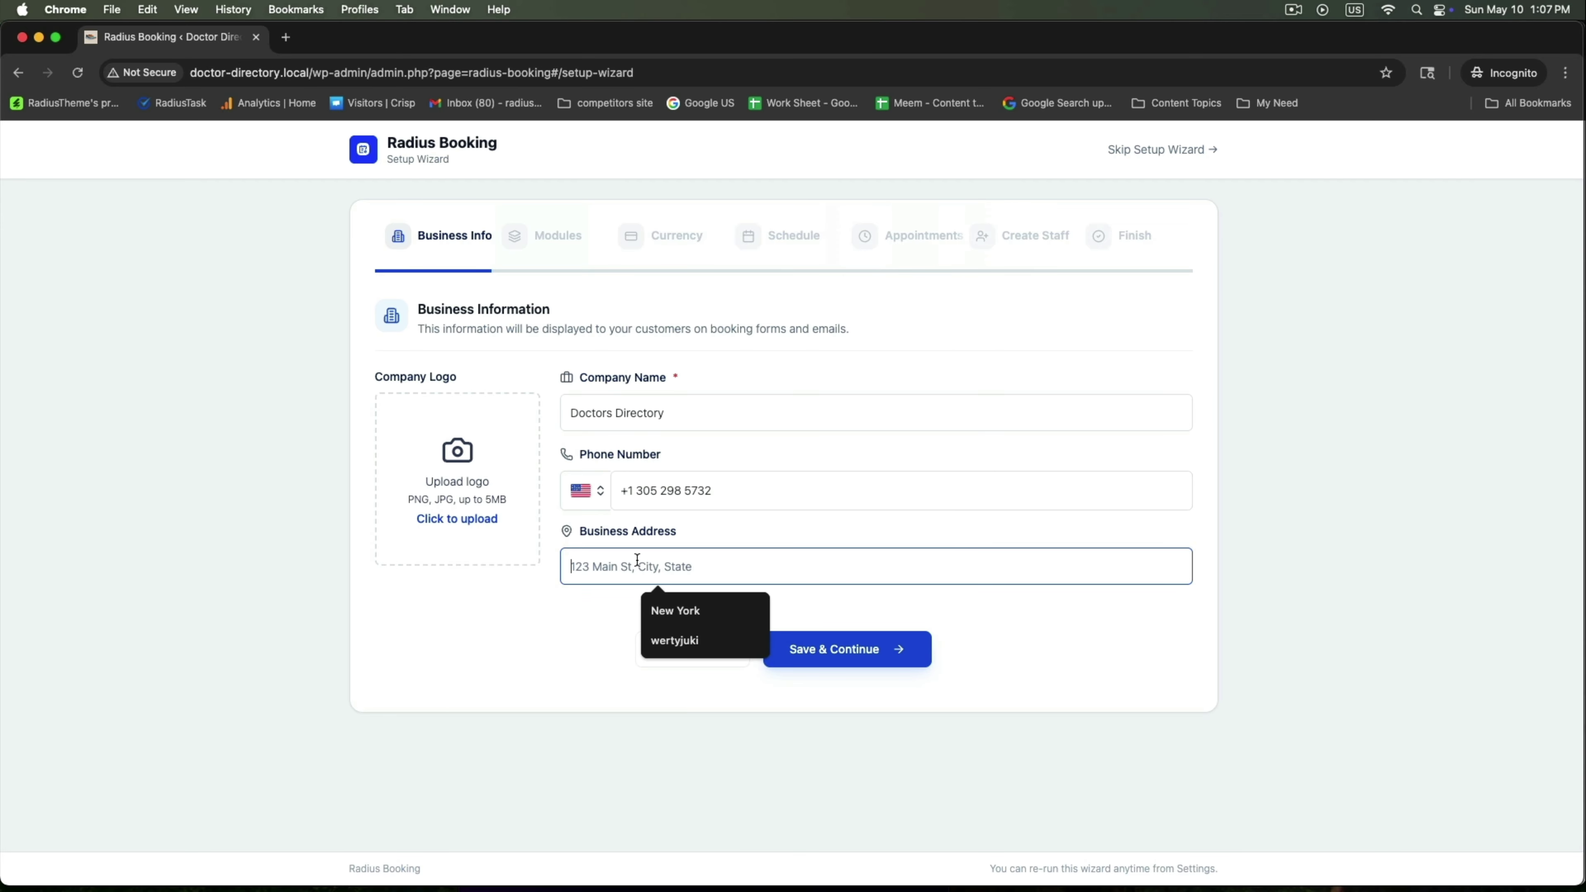
{"action": "left_click", "coordinate": [675, 610]}
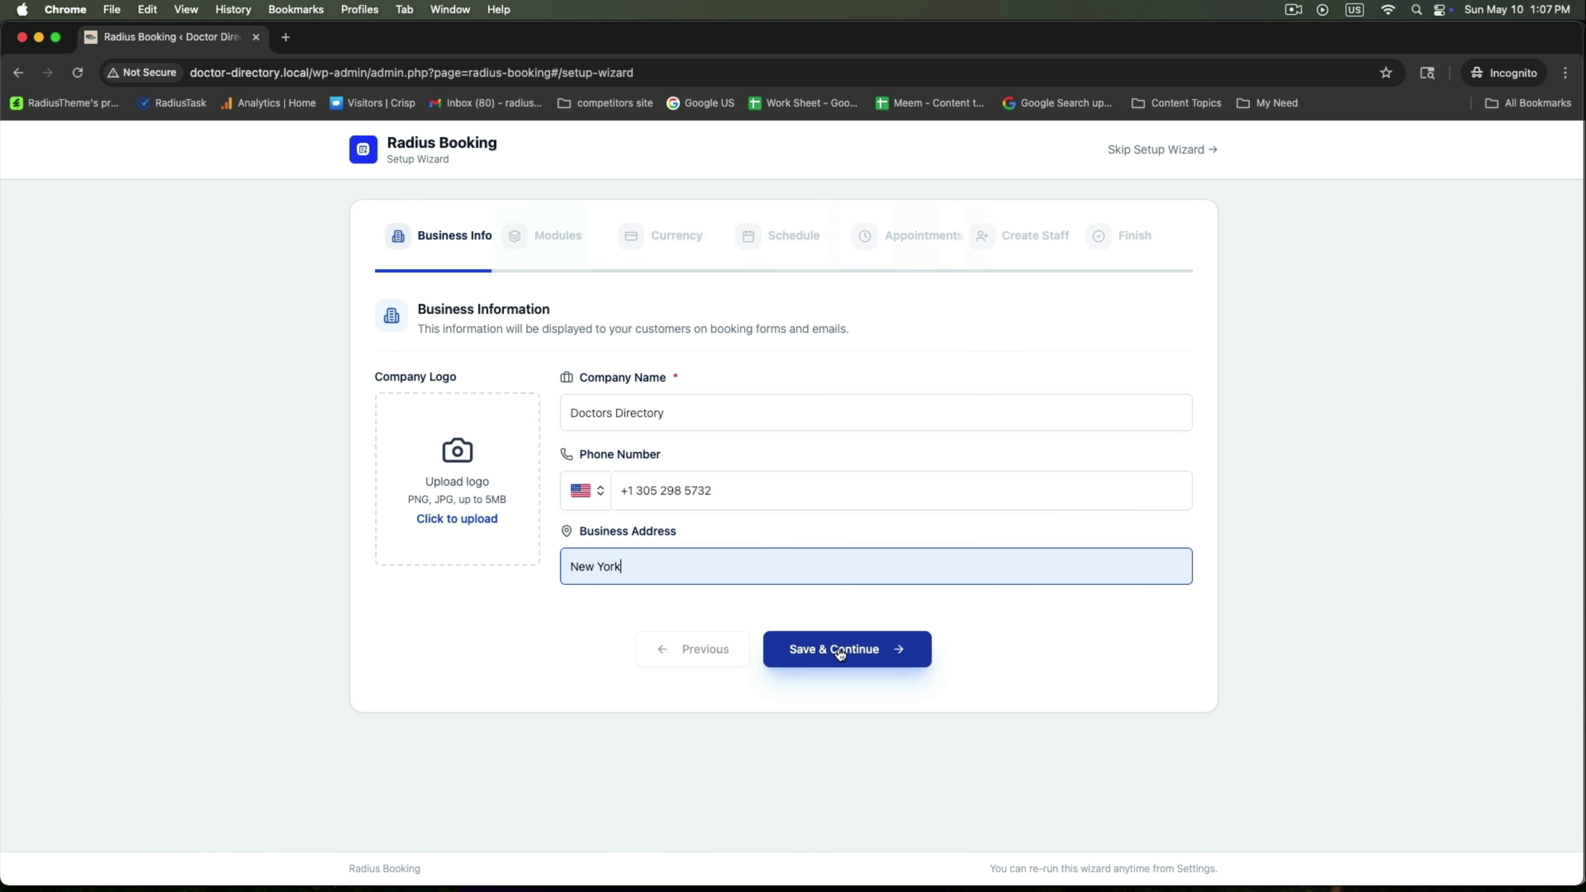
{"action": "left_click", "coordinate": [839, 654]}
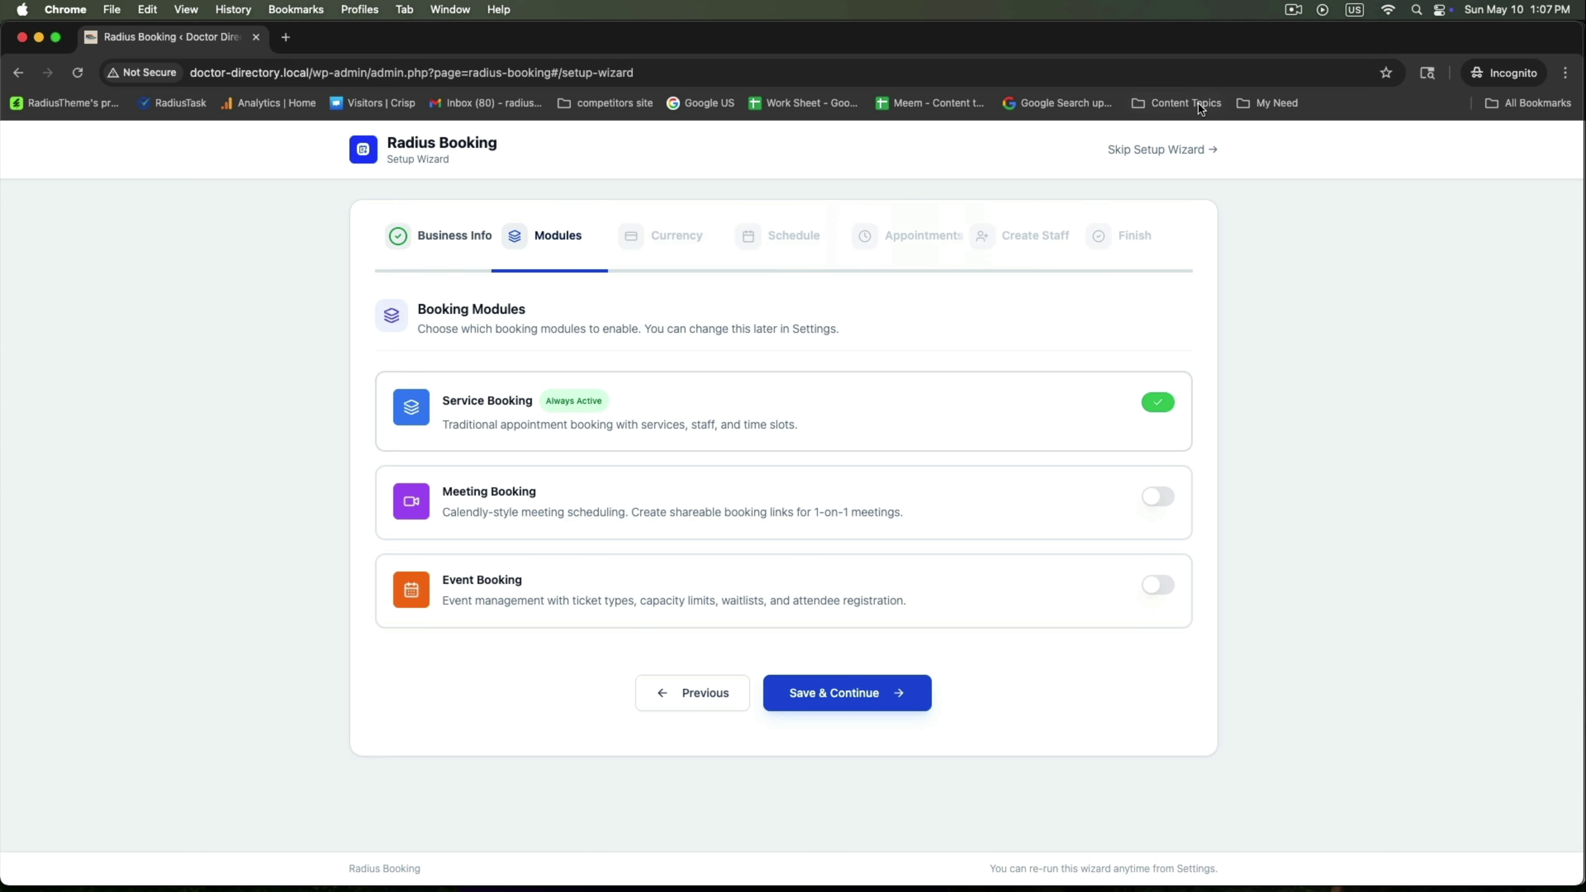
{"action": "left_click", "coordinate": [1162, 150]}
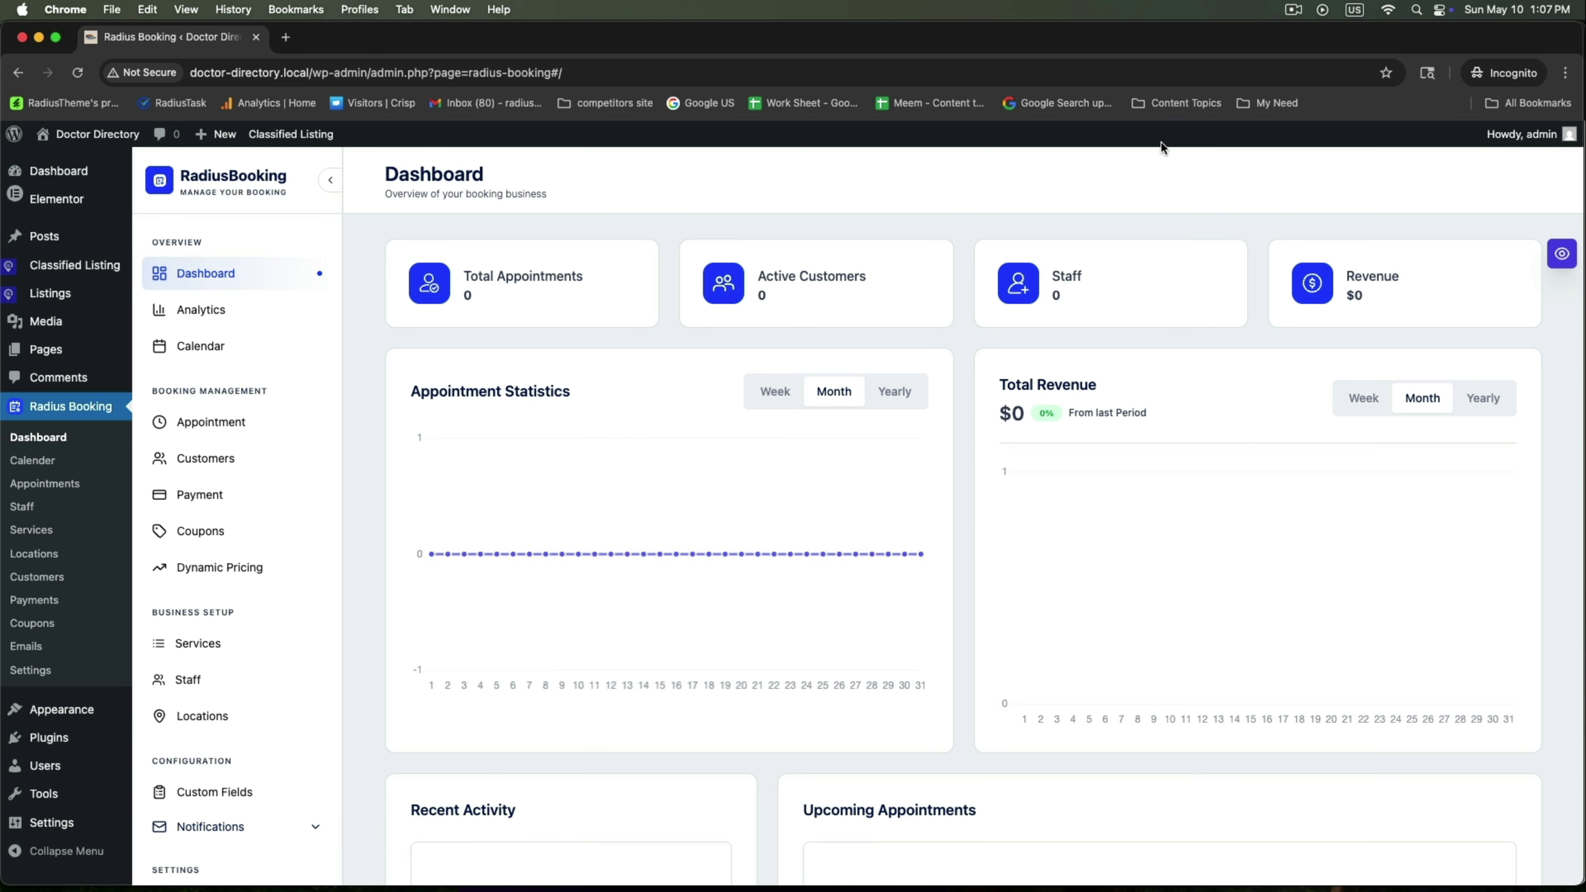
Review the General settings' business information and currency, and save them
{"action": "scroll", "coordinate": [404, 497], "scroll_direction": "down", "scroll_amount": 5}
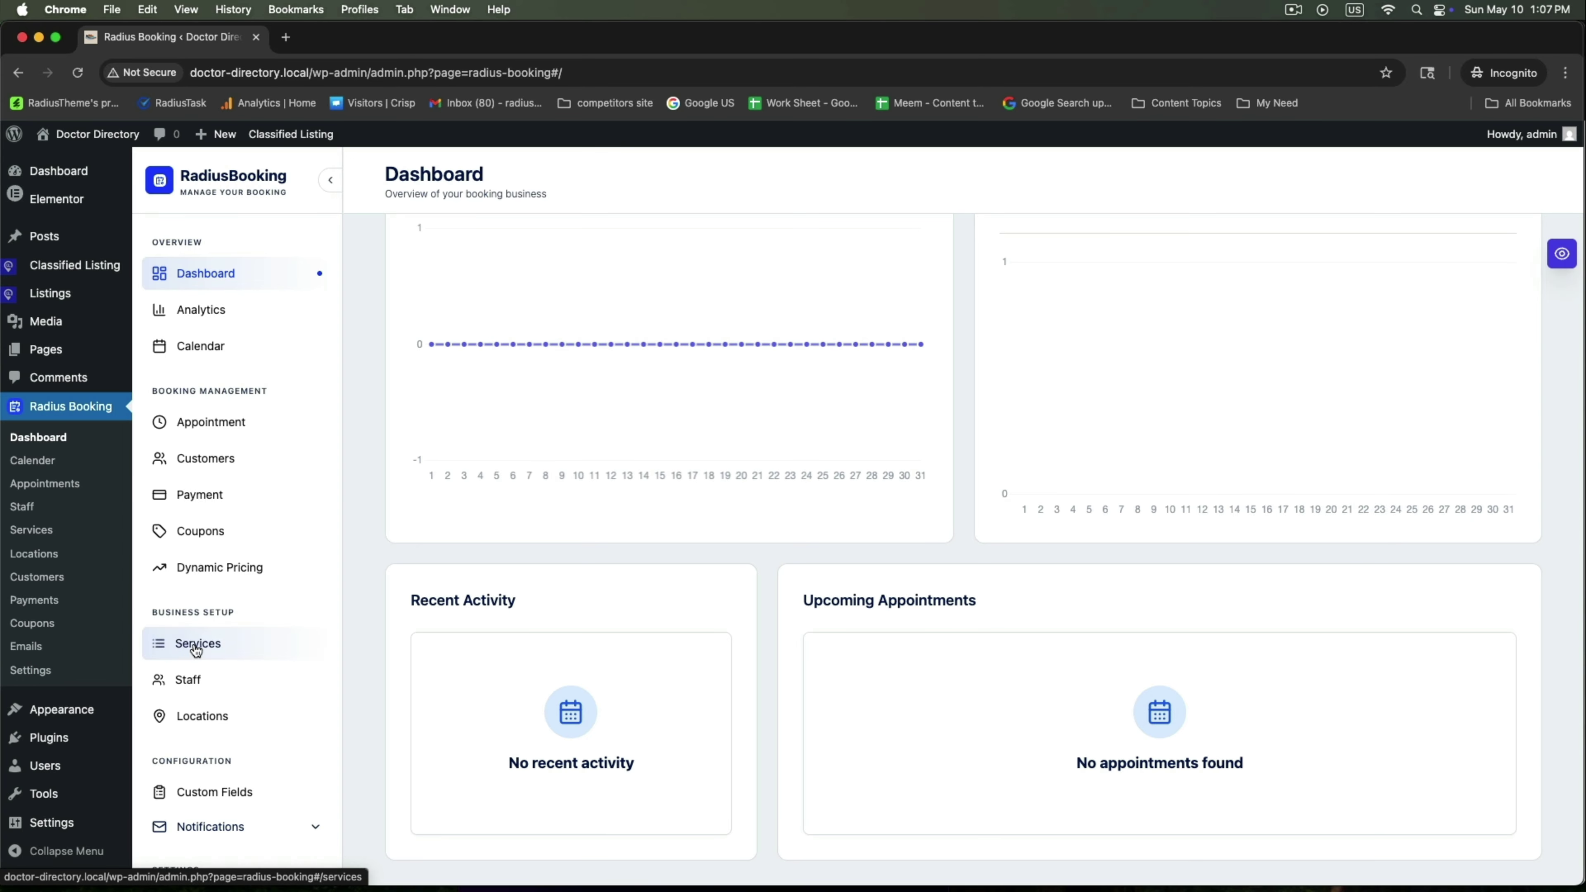
{"action": "scroll", "coordinate": [174, 643], "scroll_direction": "down", "scroll_amount": 10}
{"action": "left_click", "coordinate": [197, 466]}
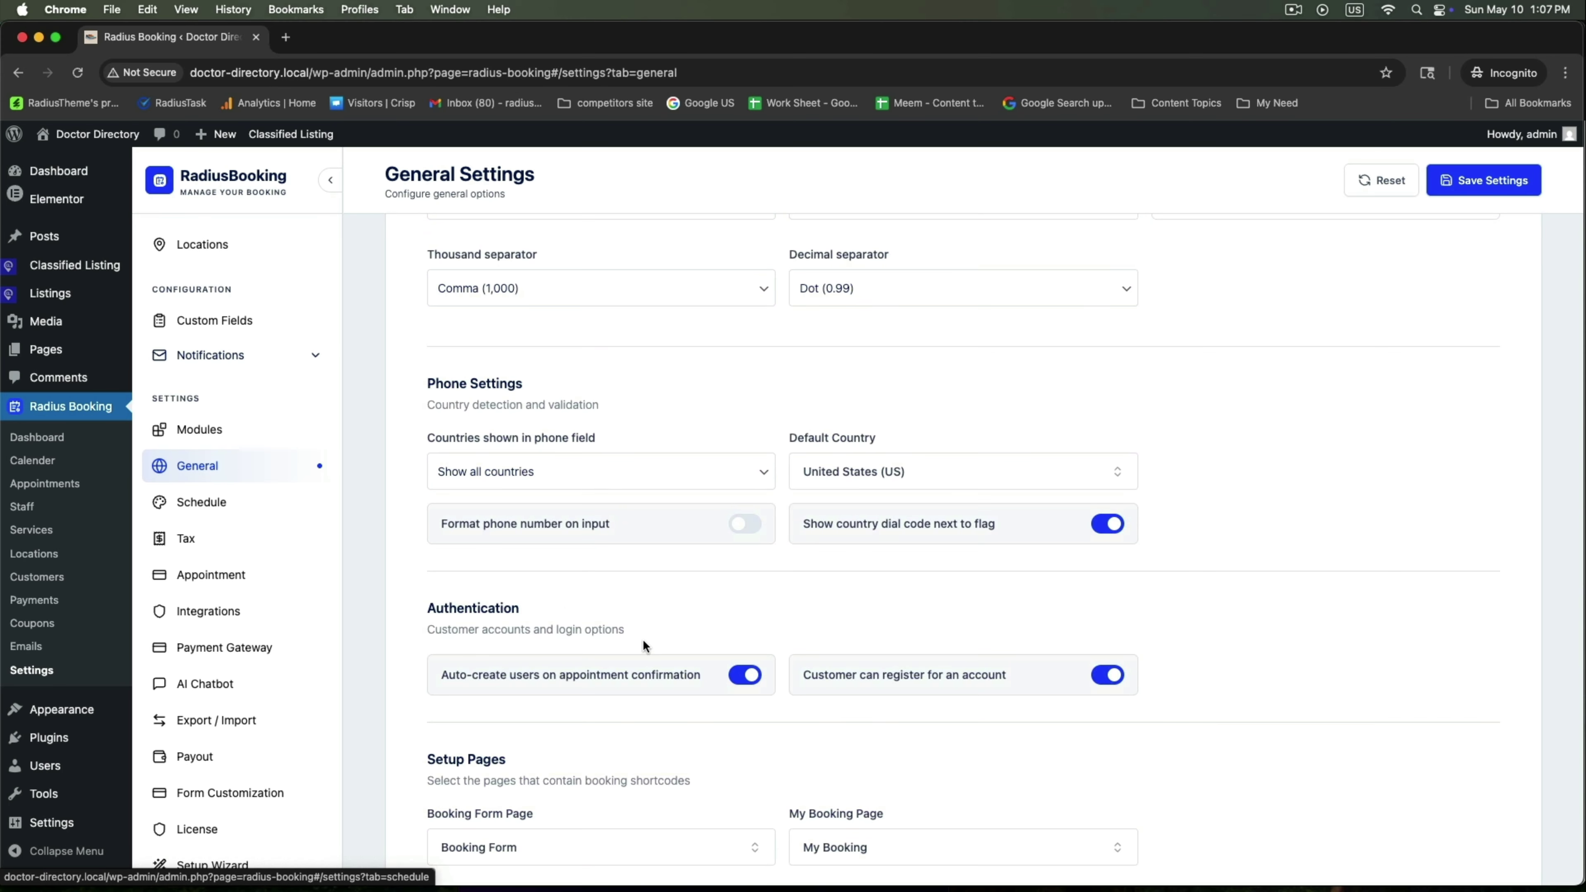
{"action": "scroll", "coordinate": [648, 648], "scroll_direction": "down", "scroll_amount": 10}
{"action": "scroll", "coordinate": [650, 644], "scroll_direction": "up", "scroll_amount": 10}
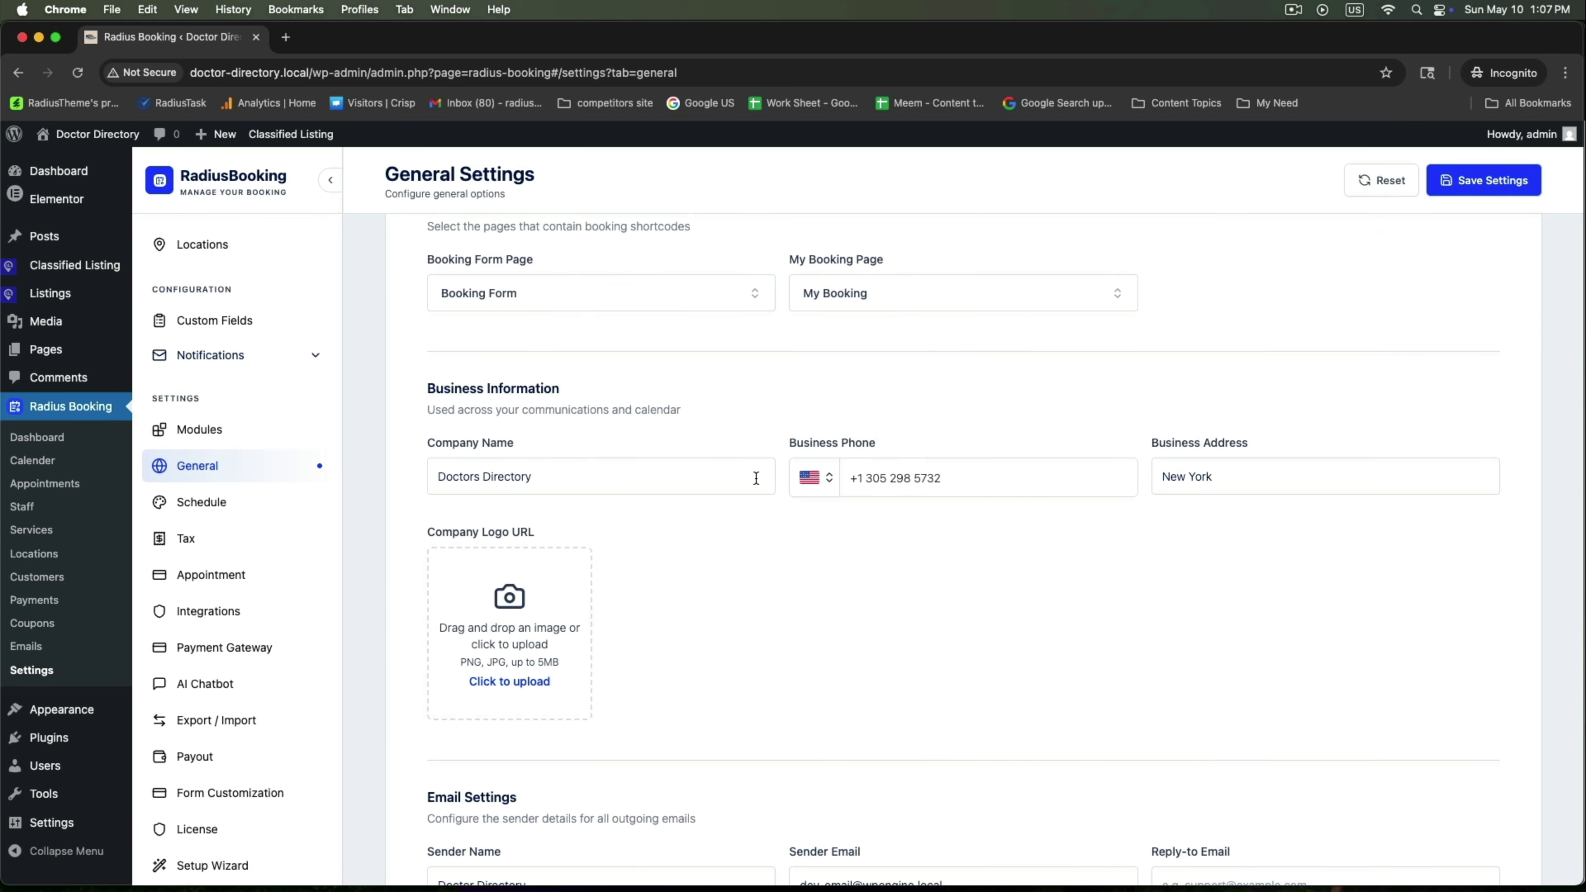
{"action": "left_click_drag", "start_coordinate": [440, 268], "coordinate": [605, 291]}
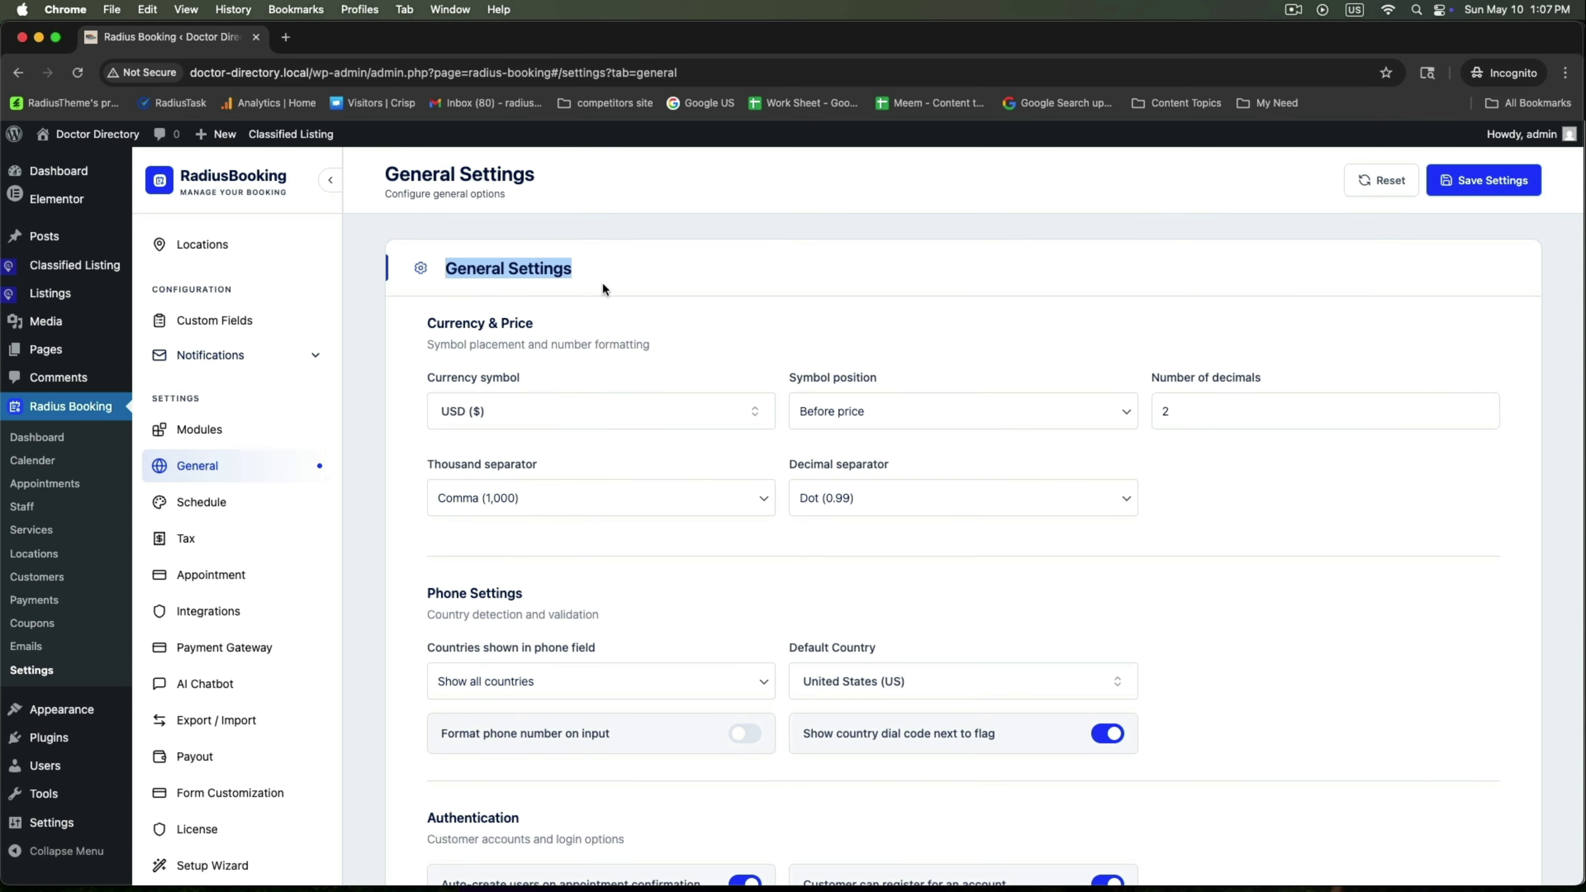
{"action": "left_click_drag", "start_coordinate": [415, 316], "coordinate": [692, 329]}
{"action": "scroll", "coordinate": [686, 545], "scroll_direction": "down", "scroll_amount": 10}
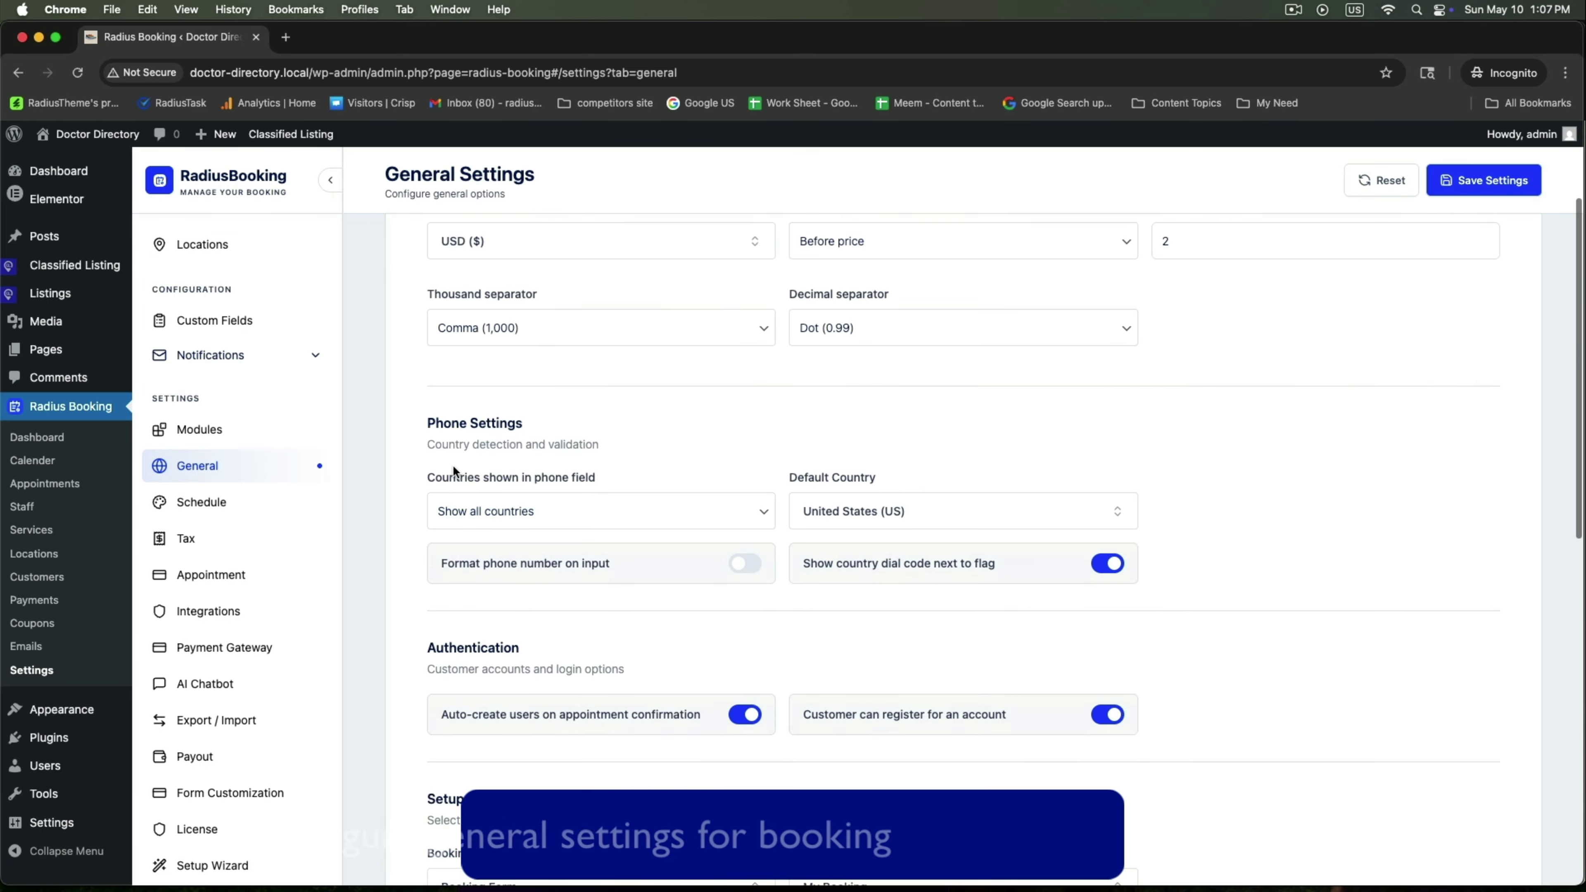
{"action": "left_click_drag", "start_coordinate": [424, 383], "coordinate": [560, 384]}
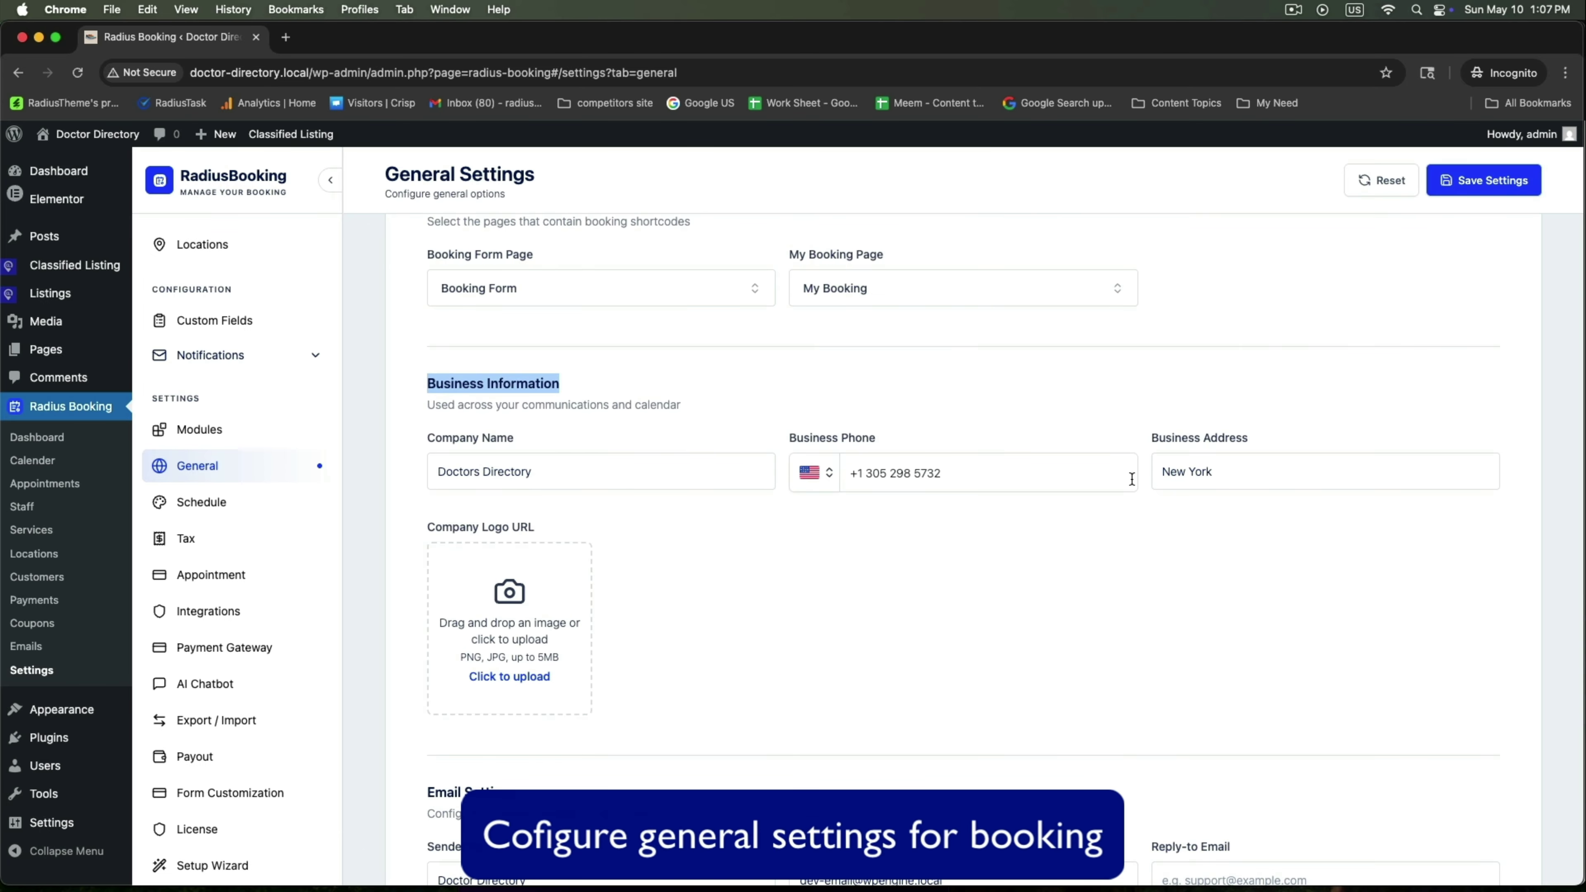
{"action": "scroll", "coordinate": [856, 630], "scroll_direction": "down", "scroll_amount": 3}
{"action": "left_click", "coordinate": [1447, 827]}
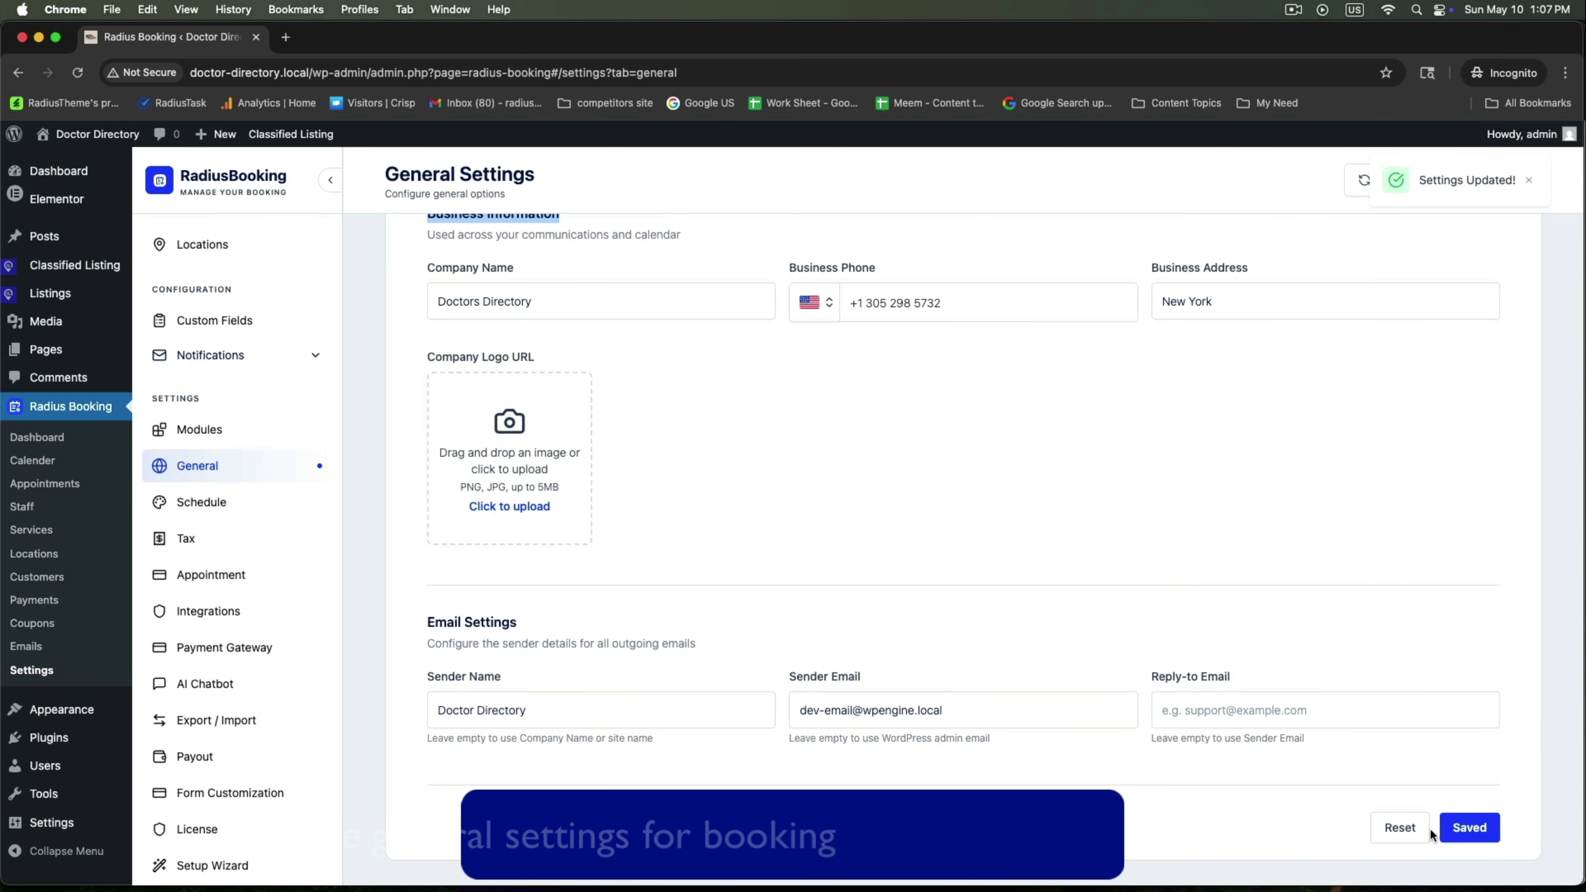
{"action": "left_click", "coordinate": [200, 504]}
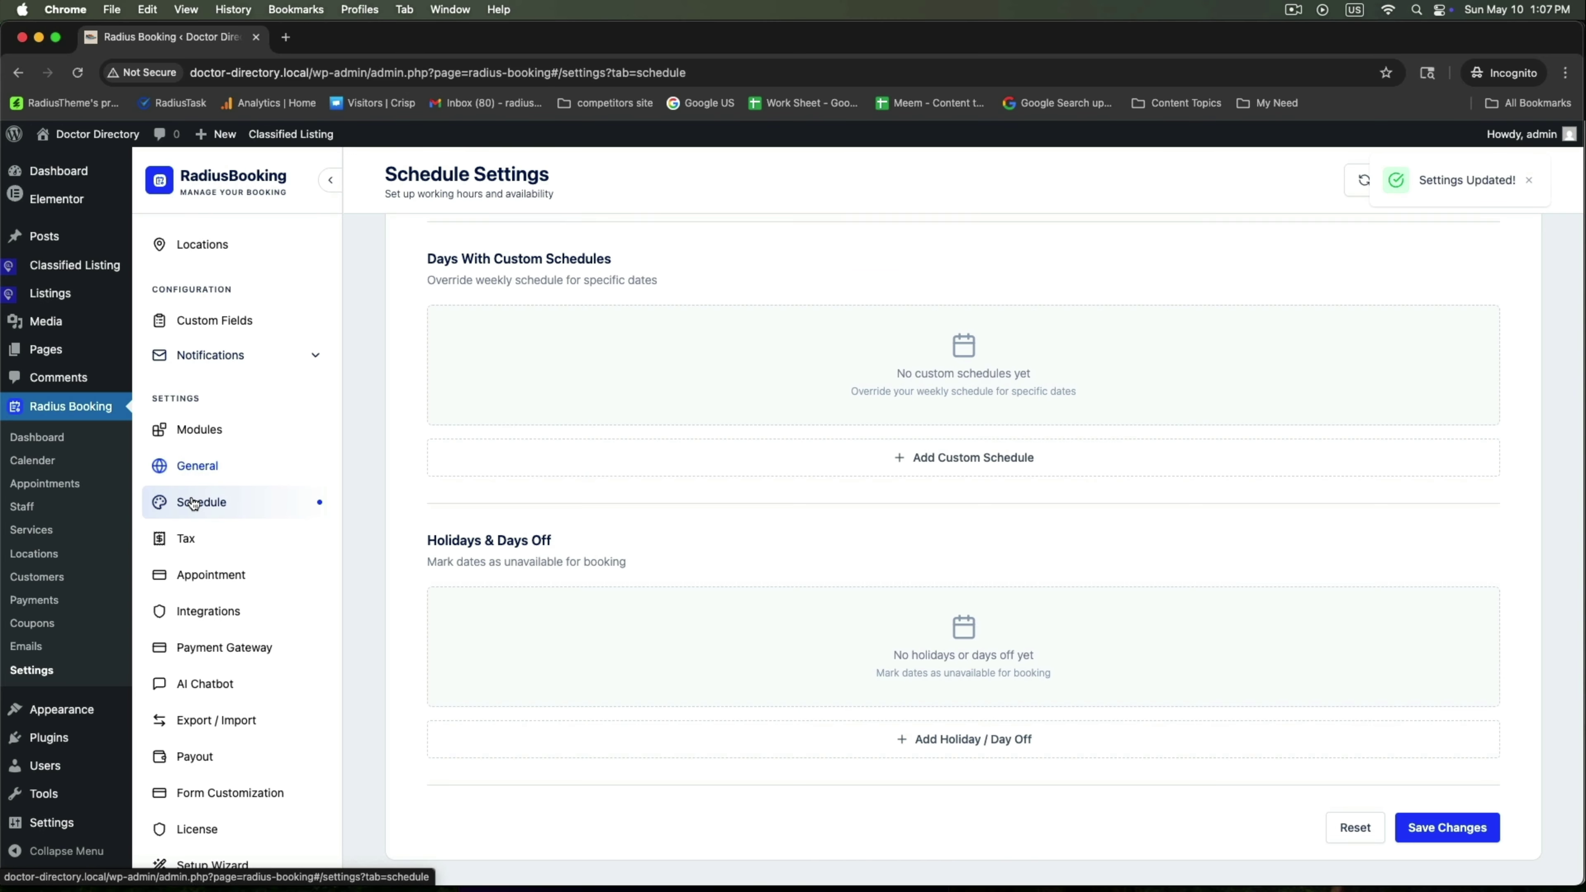
Set Monday's closing time to 6:00 PM in the weekly schedule
{"action": "scroll", "coordinate": [516, 476], "scroll_direction": "up", "scroll_amount": 10}
{"action": "scroll", "coordinate": [515, 476], "scroll_direction": "down", "scroll_amount": 1}
{"action": "left_click_drag", "start_coordinate": [442, 269], "coordinate": [757, 276]}
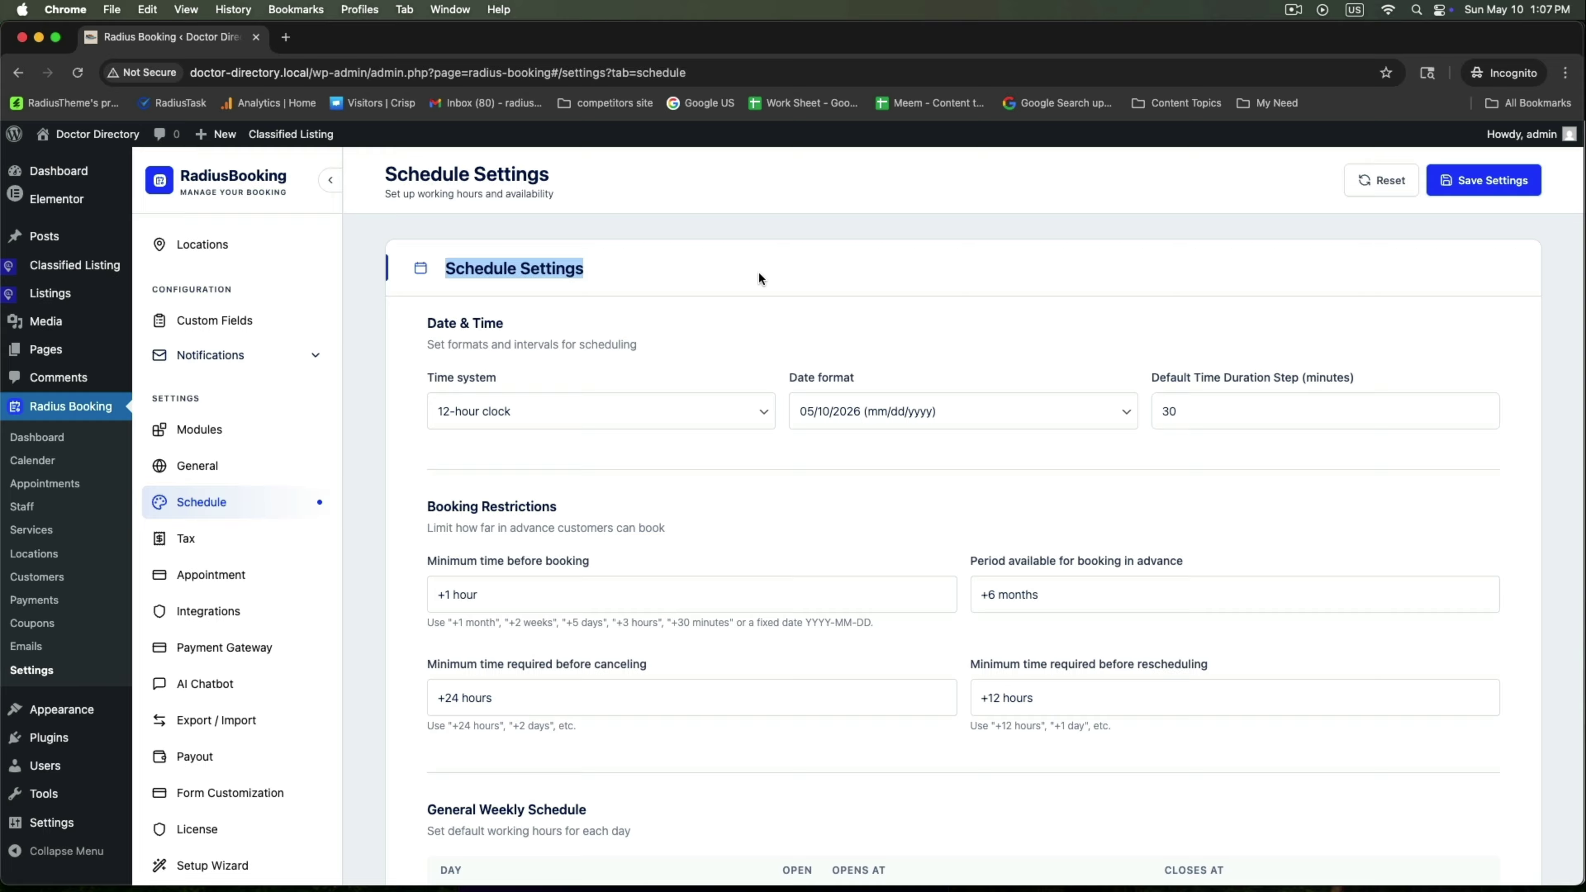
{"action": "left_click", "coordinate": [760, 278]}
{"action": "left_click_drag", "start_coordinate": [420, 322], "coordinate": [660, 332]}
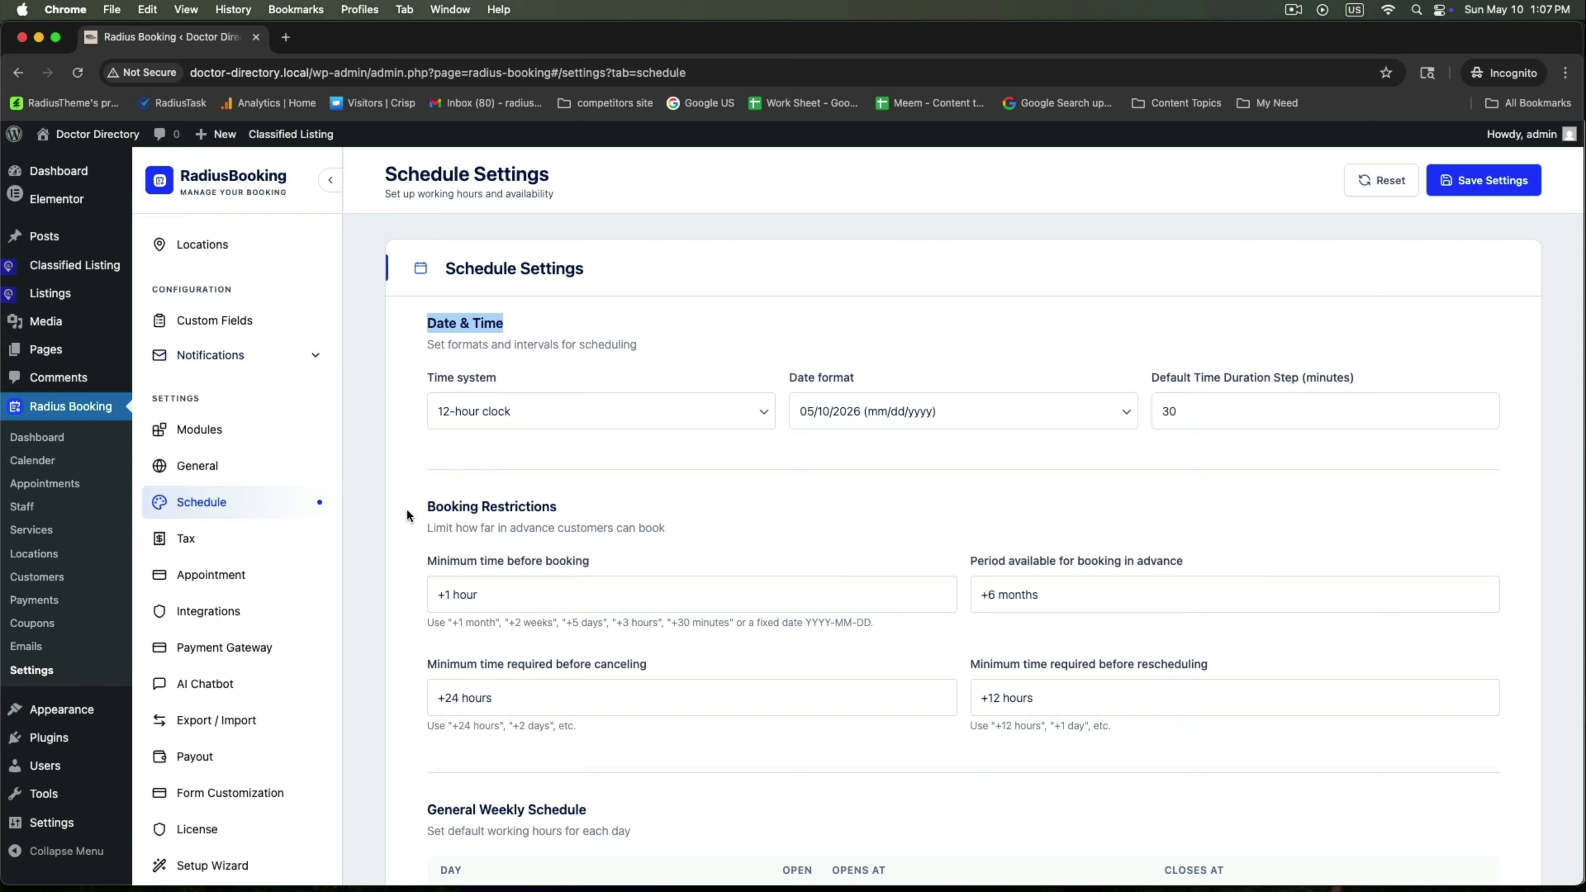
{"action": "left_click_drag", "start_coordinate": [406, 514], "coordinate": [757, 507]}
{"action": "scroll", "coordinate": [758, 538], "scroll_direction": "down", "scroll_amount": 8}
{"action": "left_click_drag", "start_coordinate": [422, 353], "coordinate": [609, 351]}
{"action": "left_click", "coordinate": [1184, 466]}
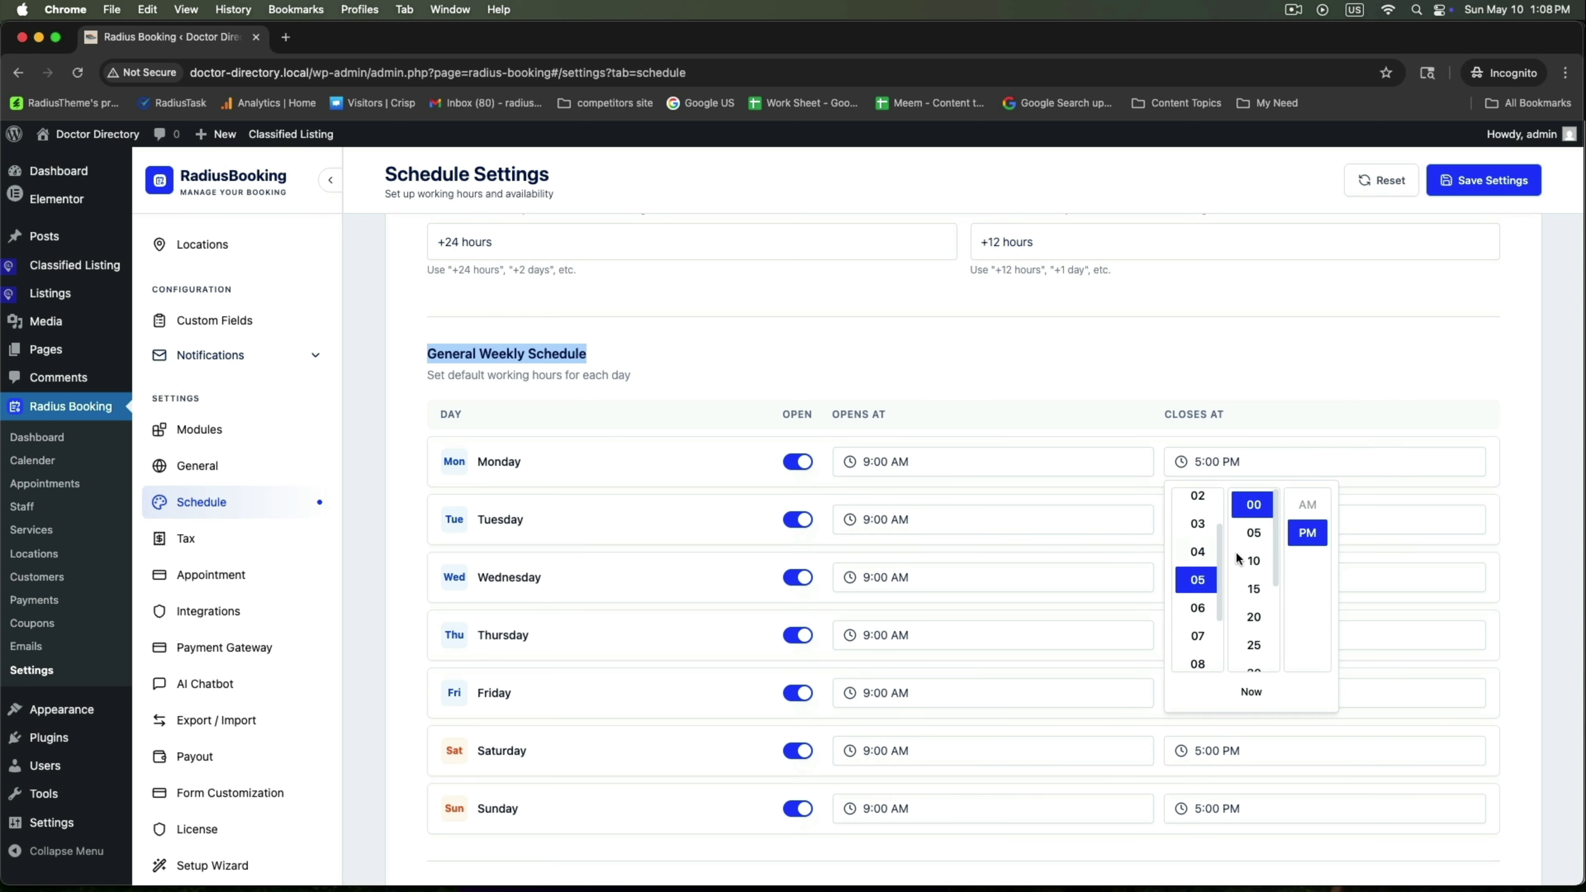
{"action": "left_click", "coordinate": [1202, 611]}
{"action": "left_click", "coordinate": [1099, 420]}
Mark Saturday and Sunday as closed and save the schedule
{"action": "scroll", "coordinate": [590, 696], "scroll_direction": "down", "scroll_amount": 3}
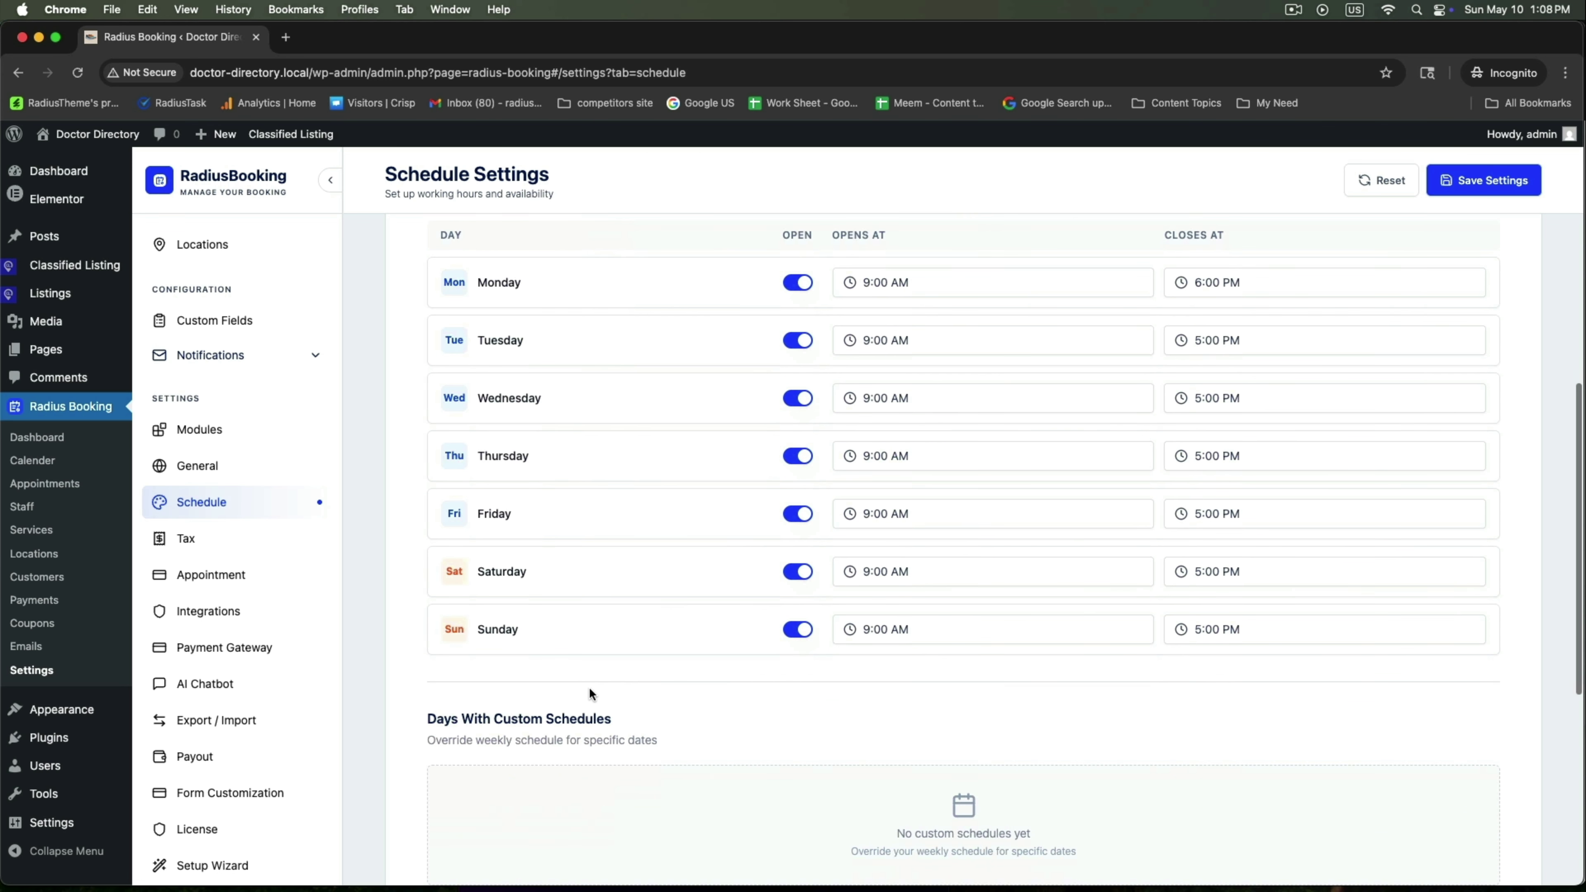
{"action": "left_click", "coordinate": [787, 573]}
{"action": "left_click", "coordinate": [793, 631]}
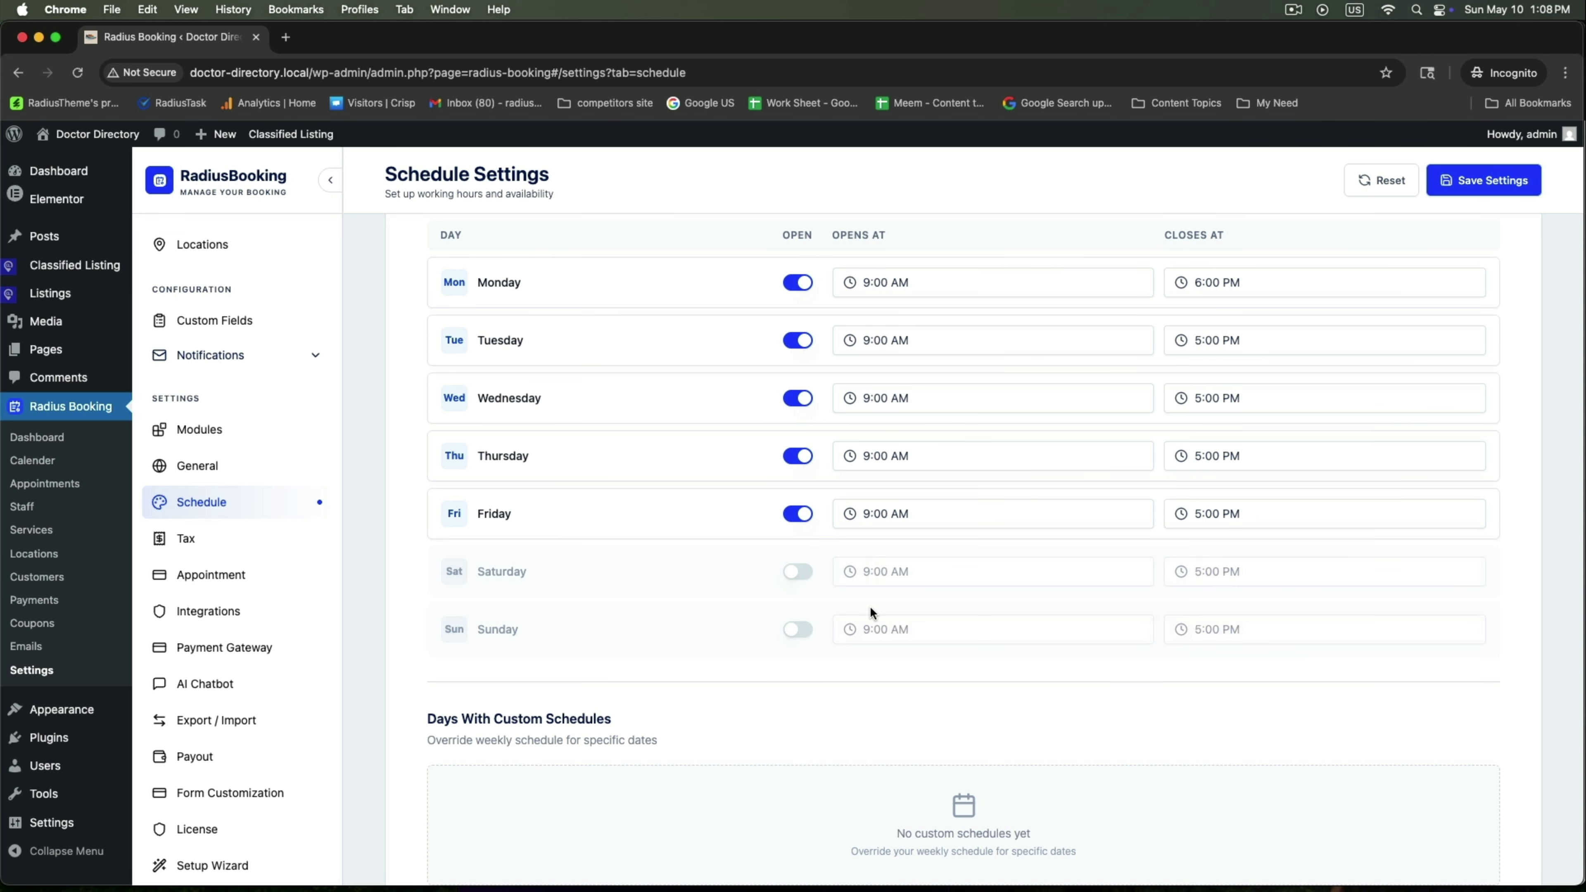
{"action": "left_click_drag", "start_coordinate": [429, 718], "coordinate": [676, 723]}
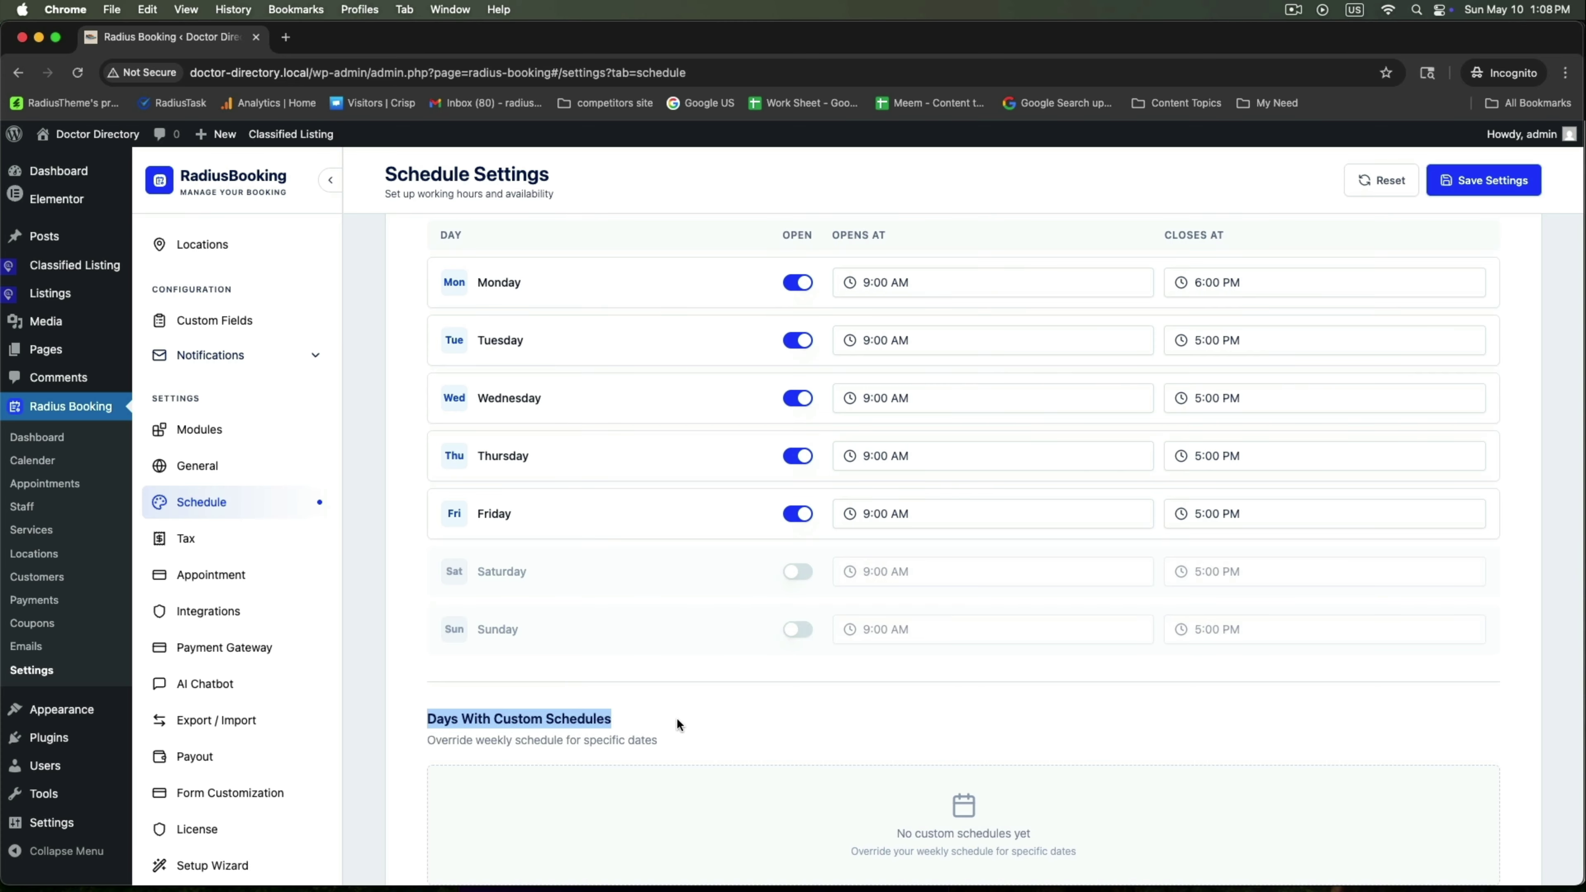
{"action": "scroll", "coordinate": [683, 722], "scroll_direction": "down", "scroll_amount": 7}
{"action": "left_click_drag", "start_coordinate": [428, 540], "coordinate": [736, 540]}
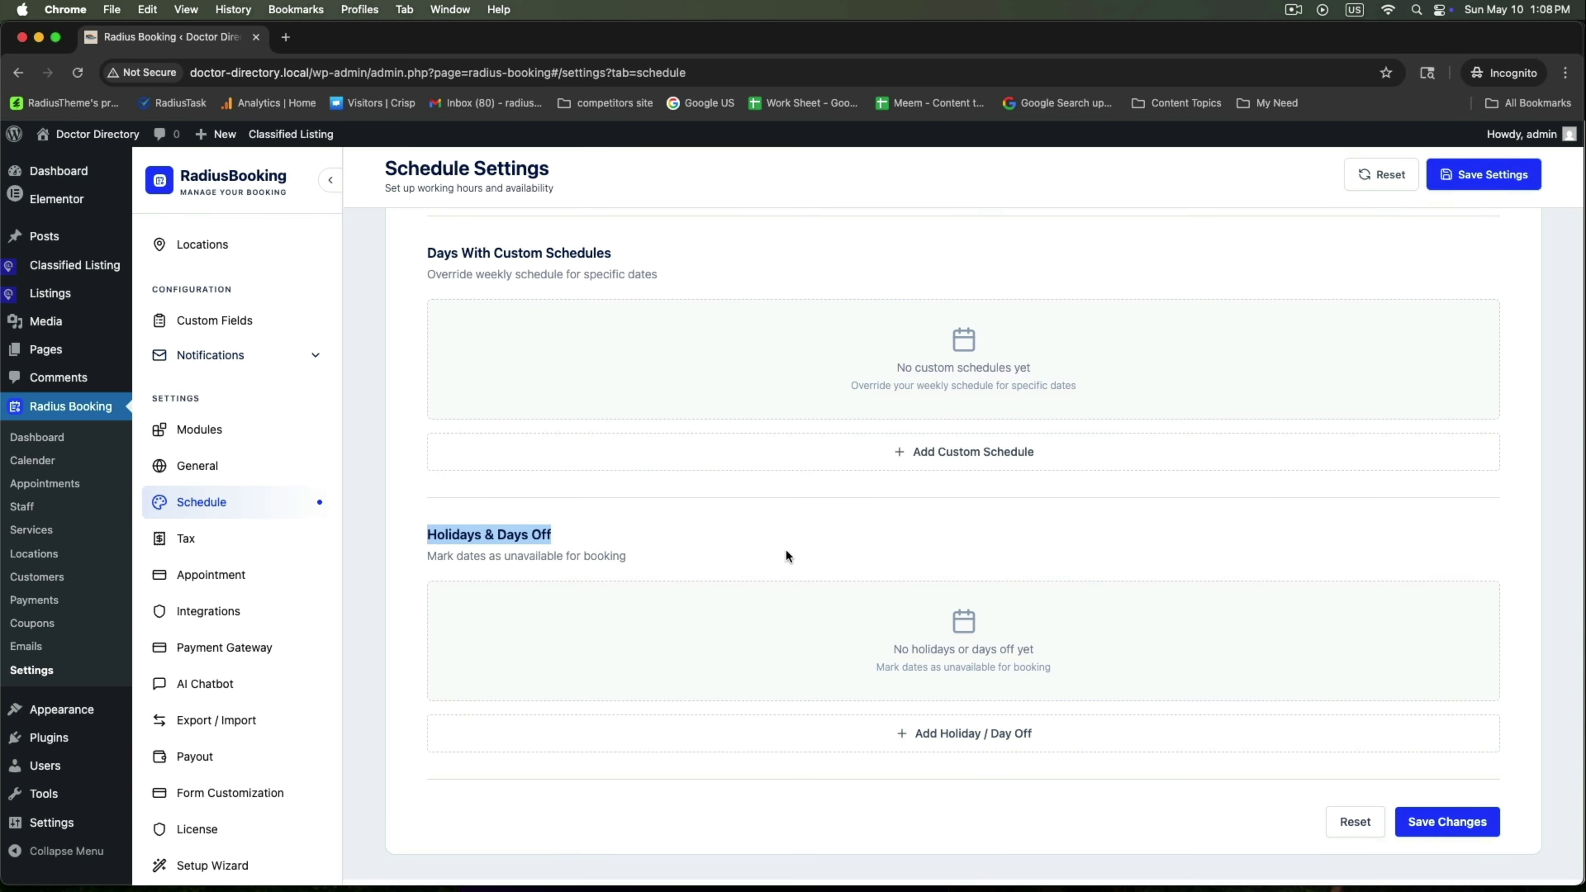
{"action": "left_click", "coordinate": [1437, 835]}
{"action": "scroll", "coordinate": [955, 694], "scroll_direction": "up", "scroll_amount": 11}
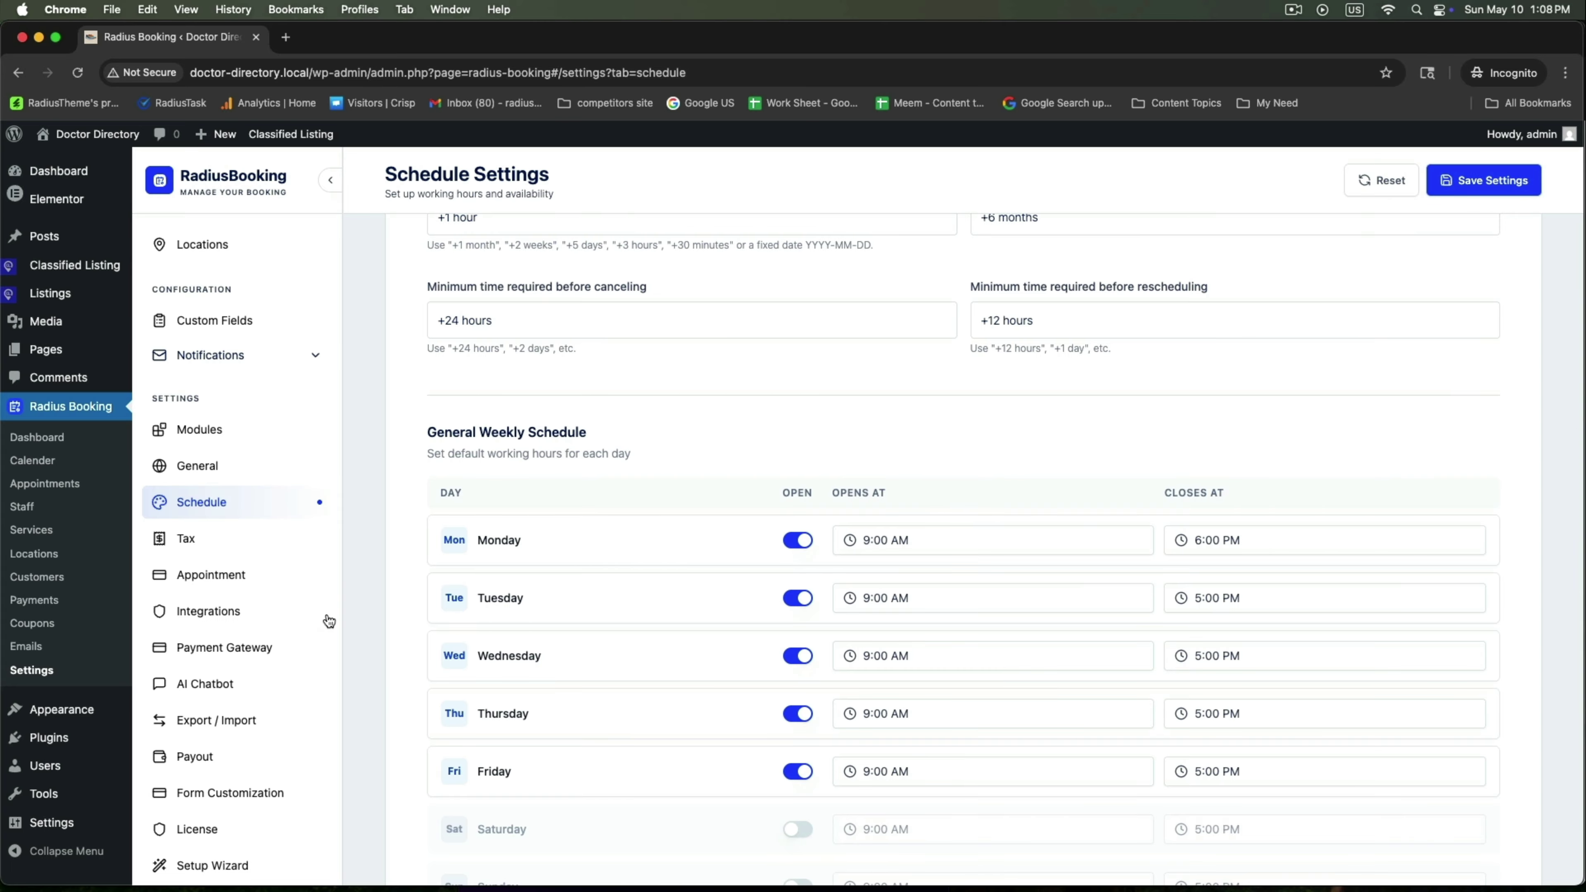
{"action": "left_click", "coordinate": [210, 612]}
Switch on Classified Listing, choose Listing as Staff, and save the integration settings
{"action": "scroll", "coordinate": [783, 524], "scroll_direction": "up", "scroll_amount": 5}
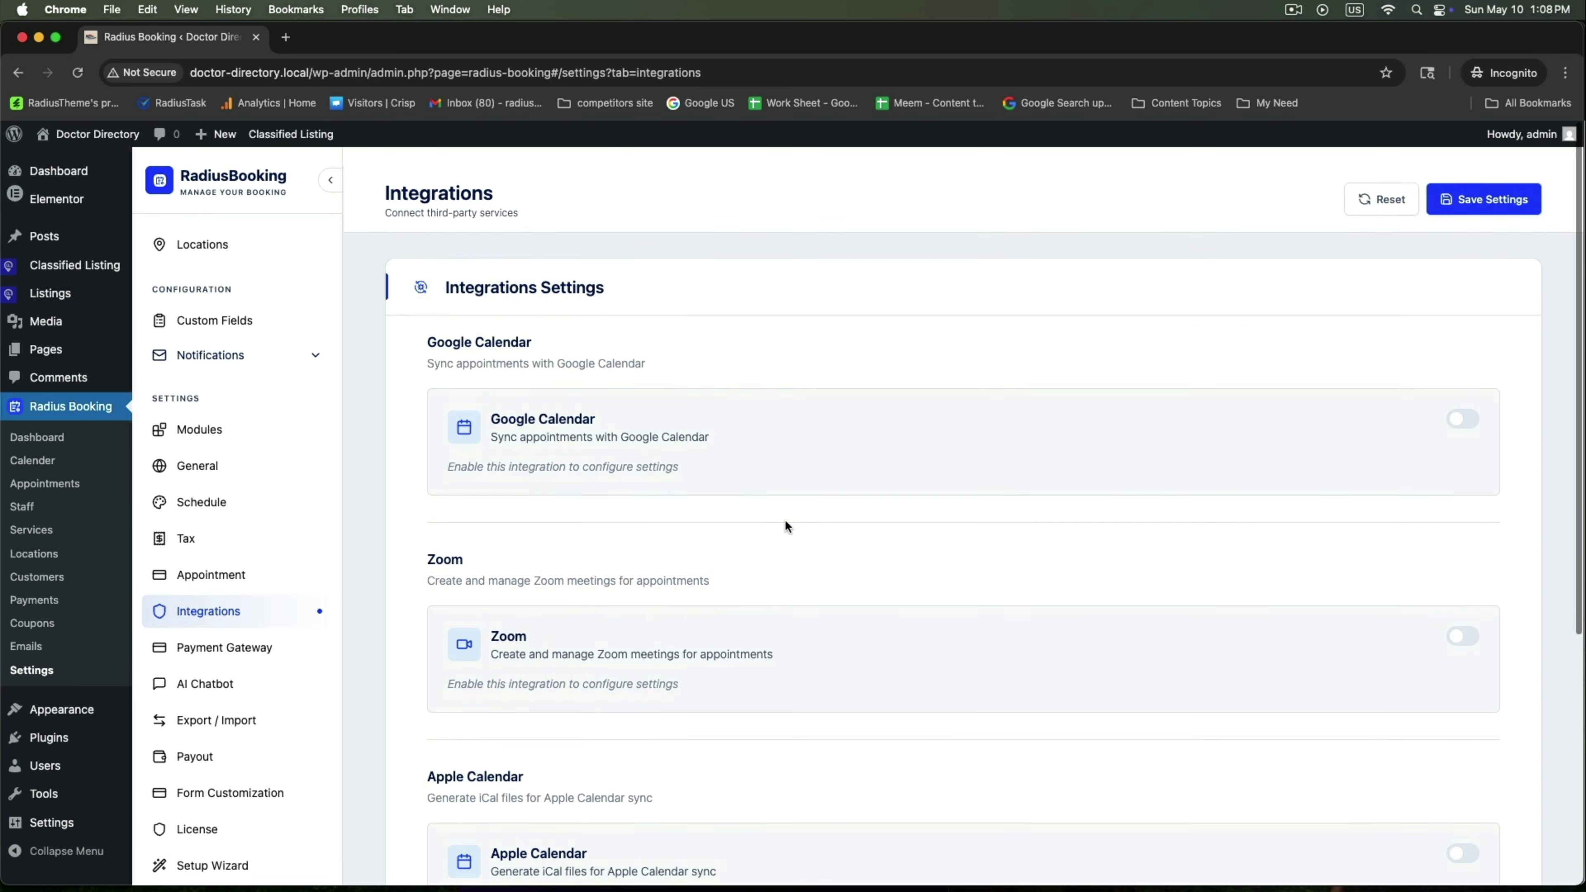
{"action": "scroll", "coordinate": [783, 523], "scroll_direction": "down", "scroll_amount": 5}
{"action": "scroll", "coordinate": [783, 523], "scroll_direction": "up", "scroll_amount": 5}
{"action": "scroll", "coordinate": [783, 523], "scroll_direction": "down", "scroll_amount": 5}
{"action": "scroll", "coordinate": [780, 523], "scroll_direction": "up", "scroll_amount": 1}
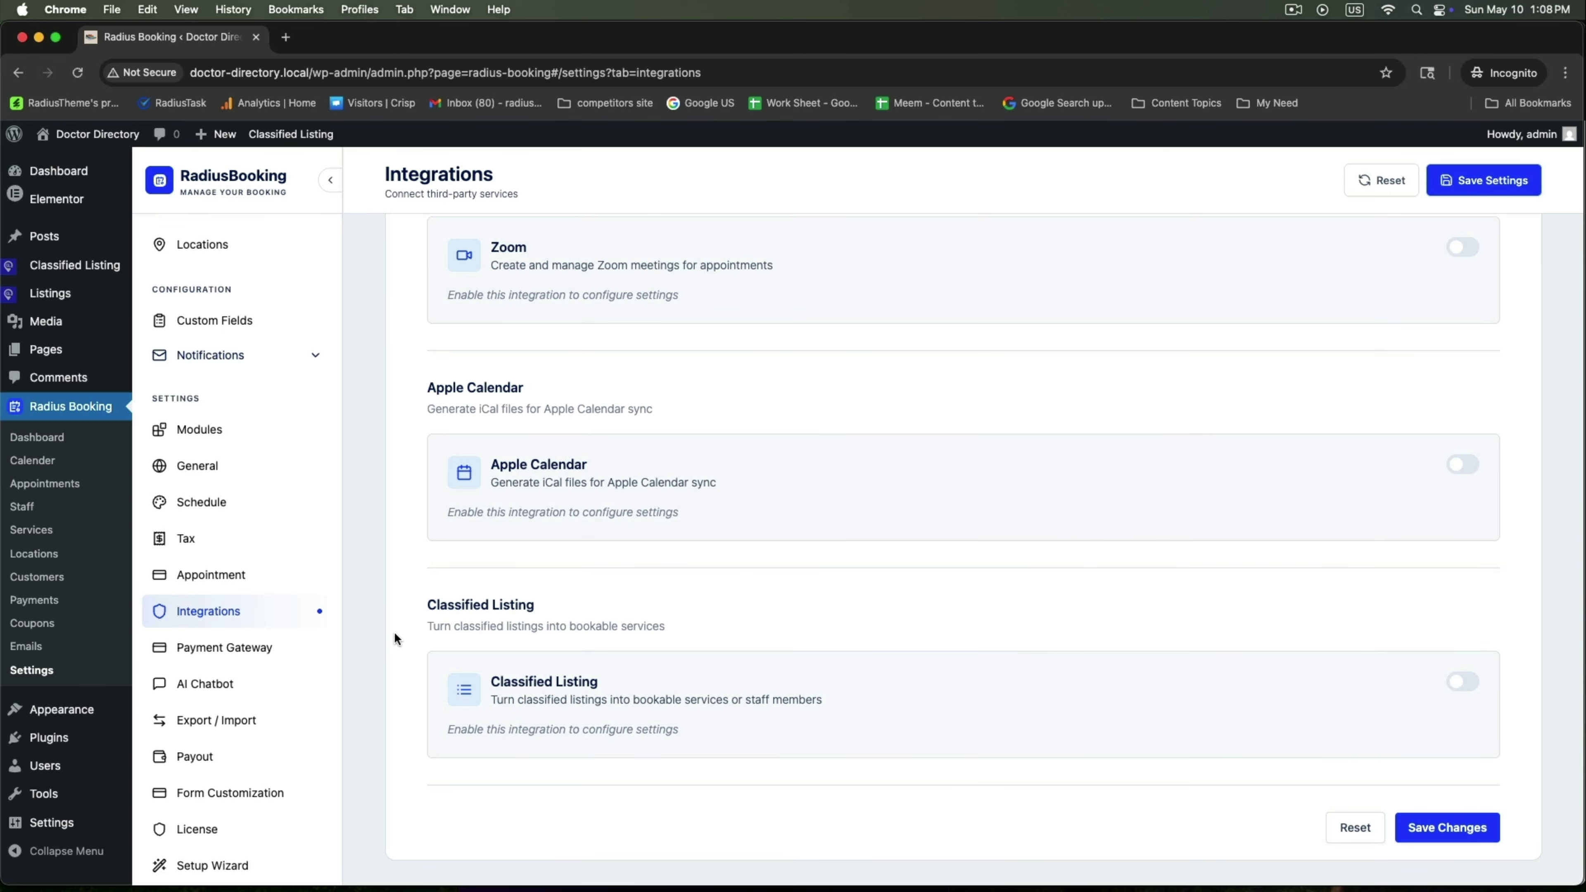
{"action": "left_click_drag", "start_coordinate": [413, 604], "coordinate": [685, 620]}
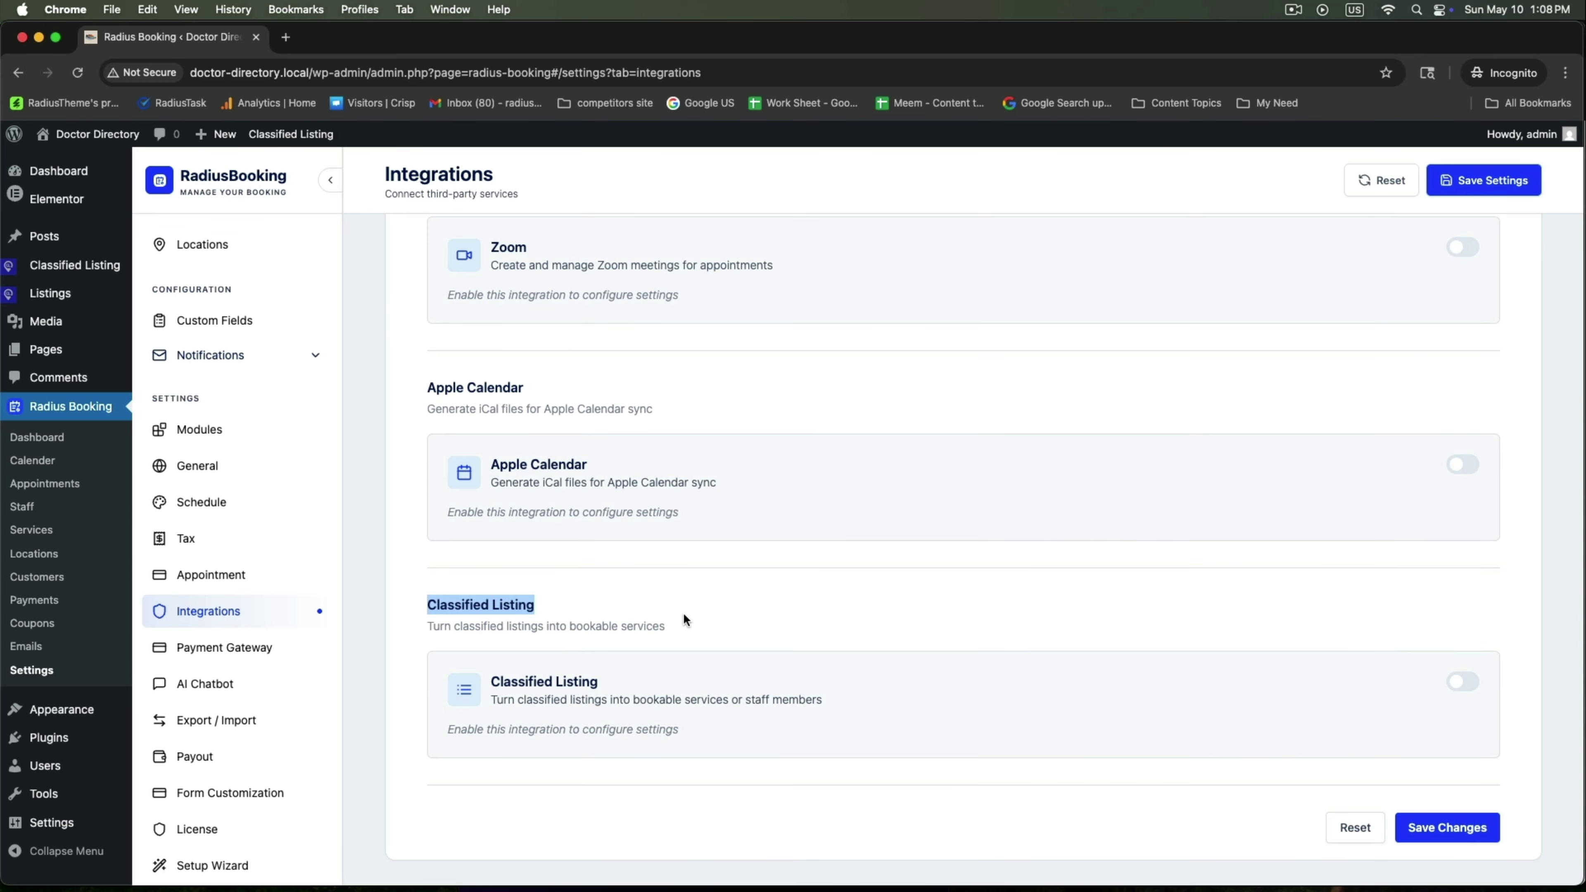
{"action": "left_click", "coordinate": [1463, 682]}
{"action": "scroll", "coordinate": [767, 504], "scroll_direction": "down", "scroll_amount": 6}
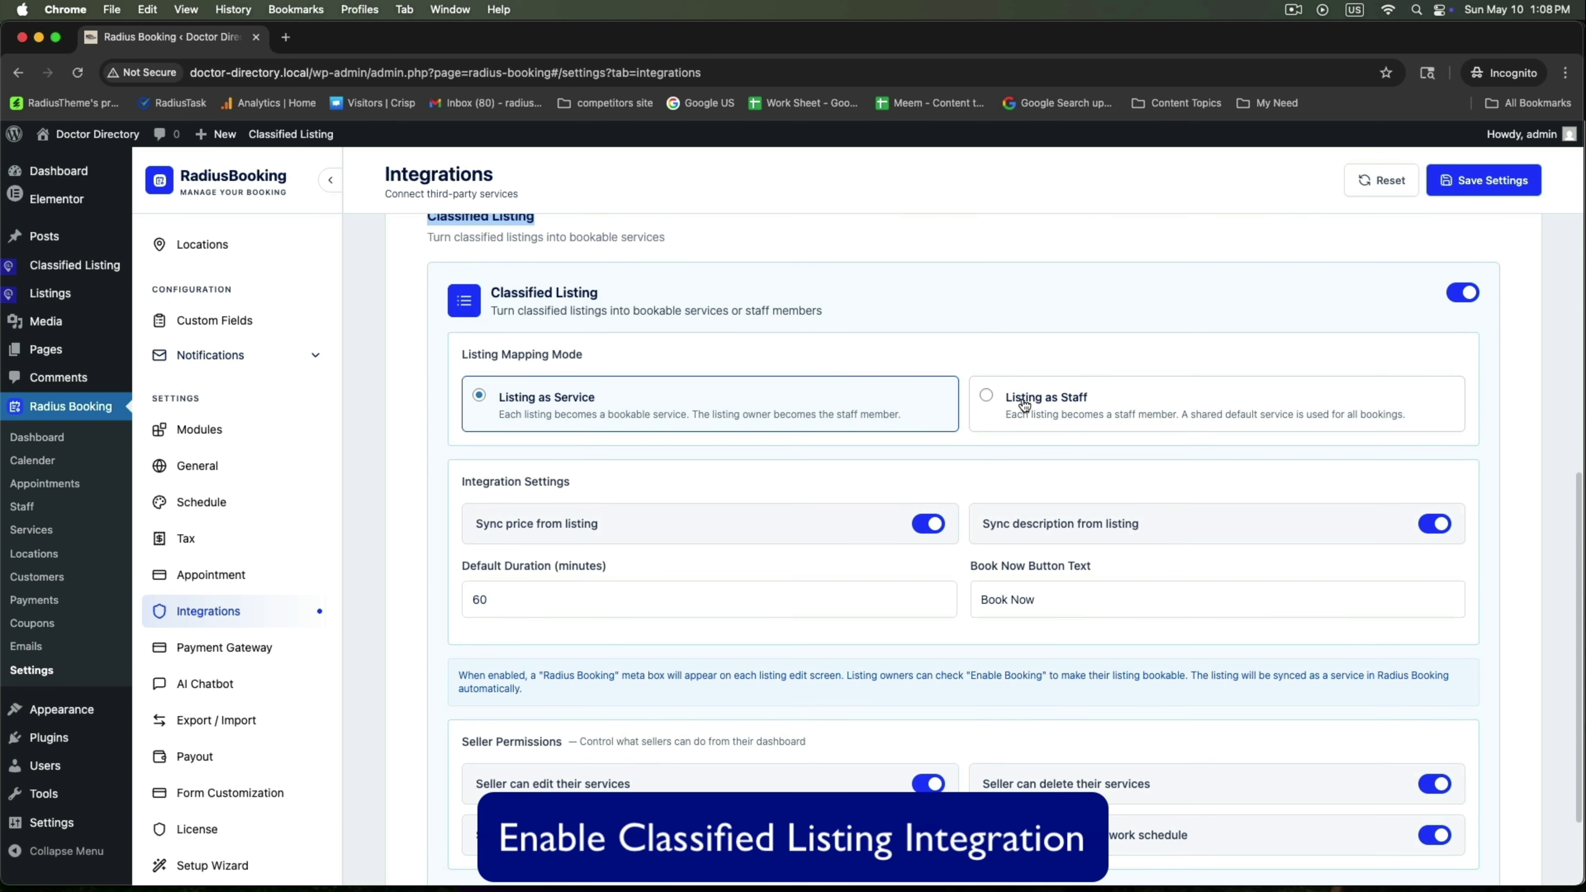
{"action": "left_click", "coordinate": [1019, 406]}
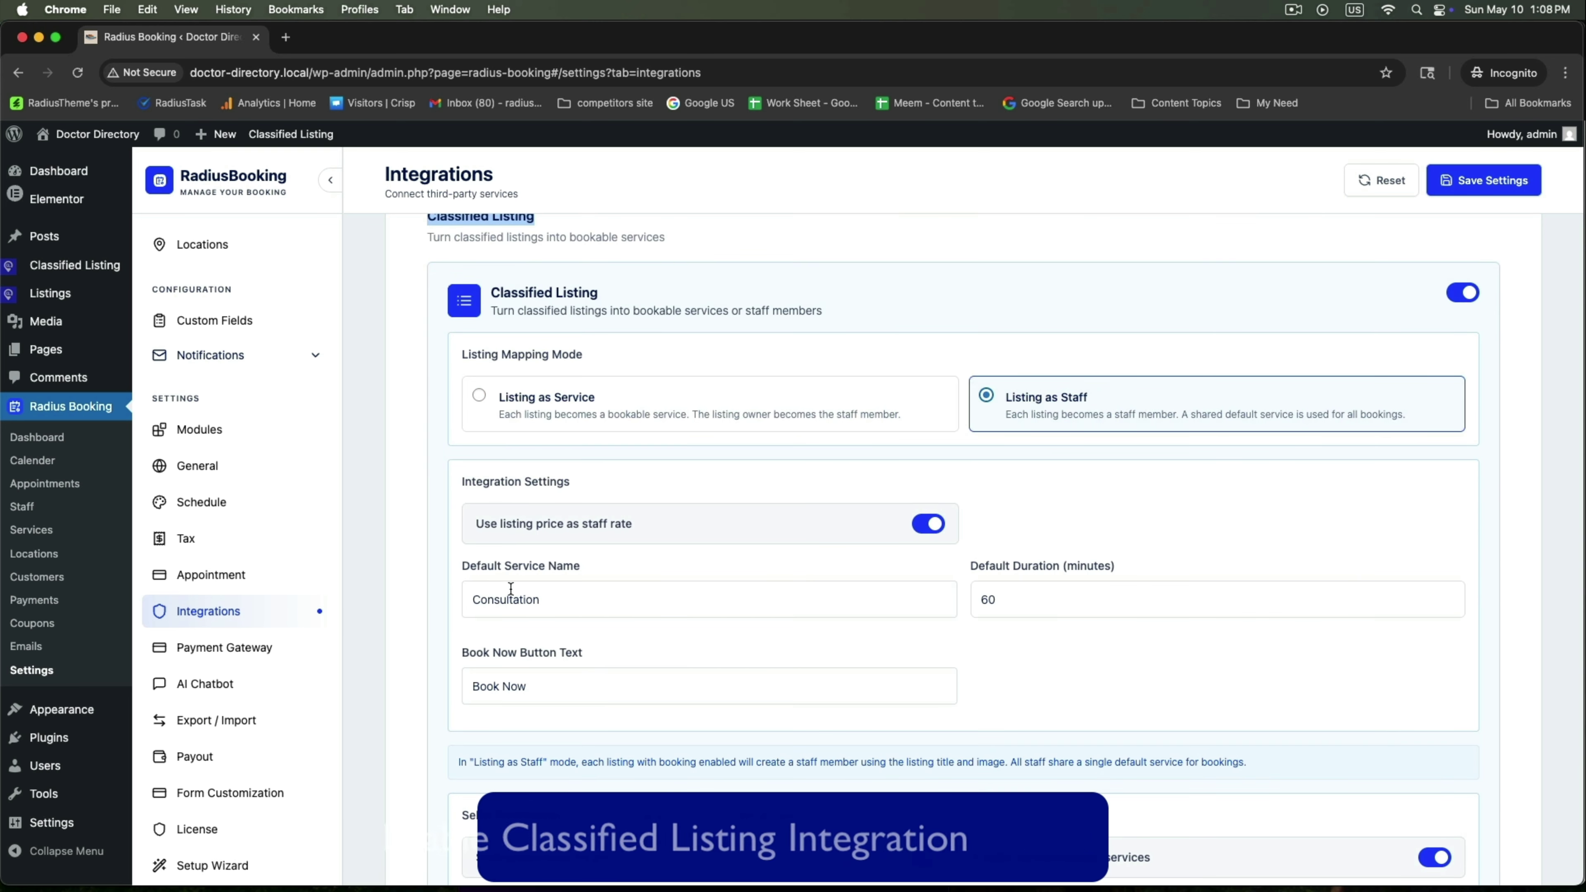
{"action": "scroll", "coordinate": [1132, 642], "scroll_direction": "down", "scroll_amount": 3}
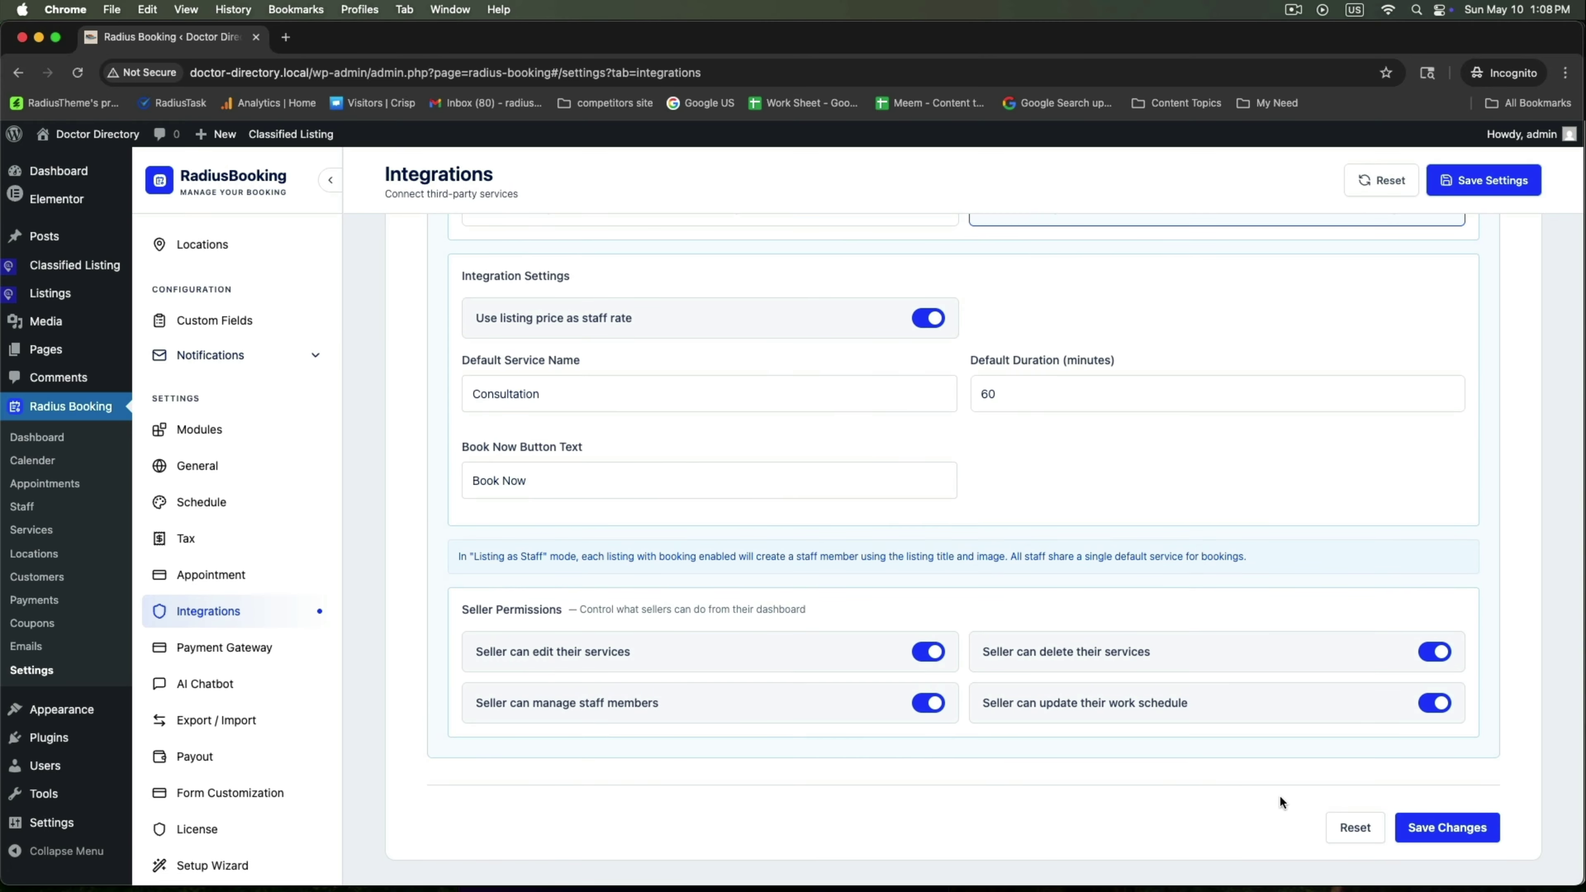
{"action": "left_click", "coordinate": [1446, 828]}
Save the payment gateways with only Offline Payment enabled, PayPal and Stripe left off
{"action": "left_click", "coordinate": [200, 653]}
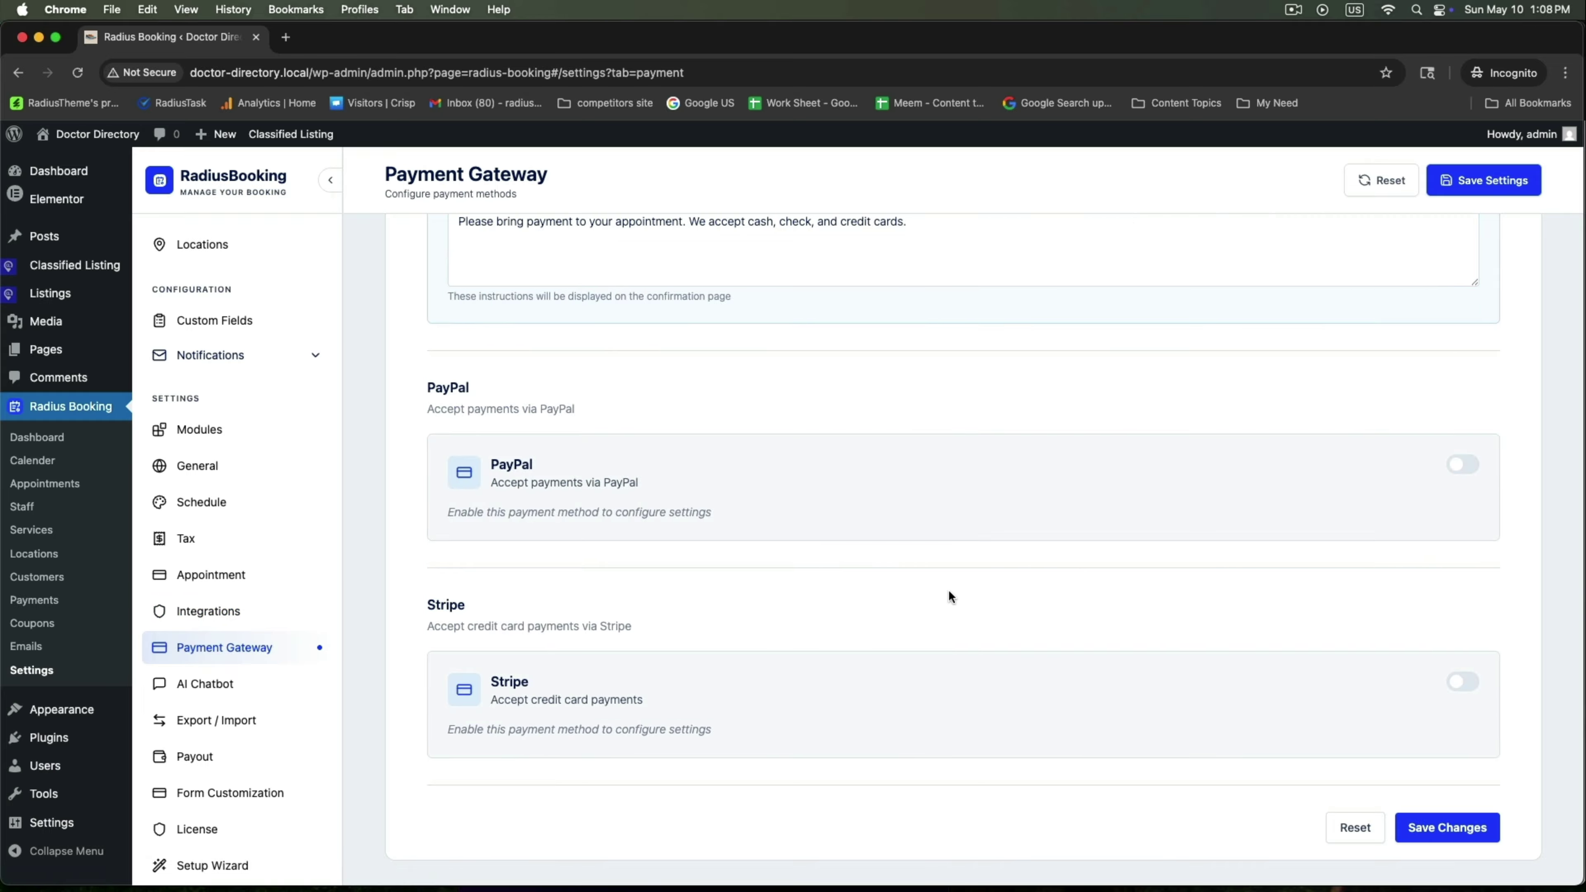
{"action": "scroll", "coordinate": [948, 595], "scroll_direction": "up", "scroll_amount": 10}
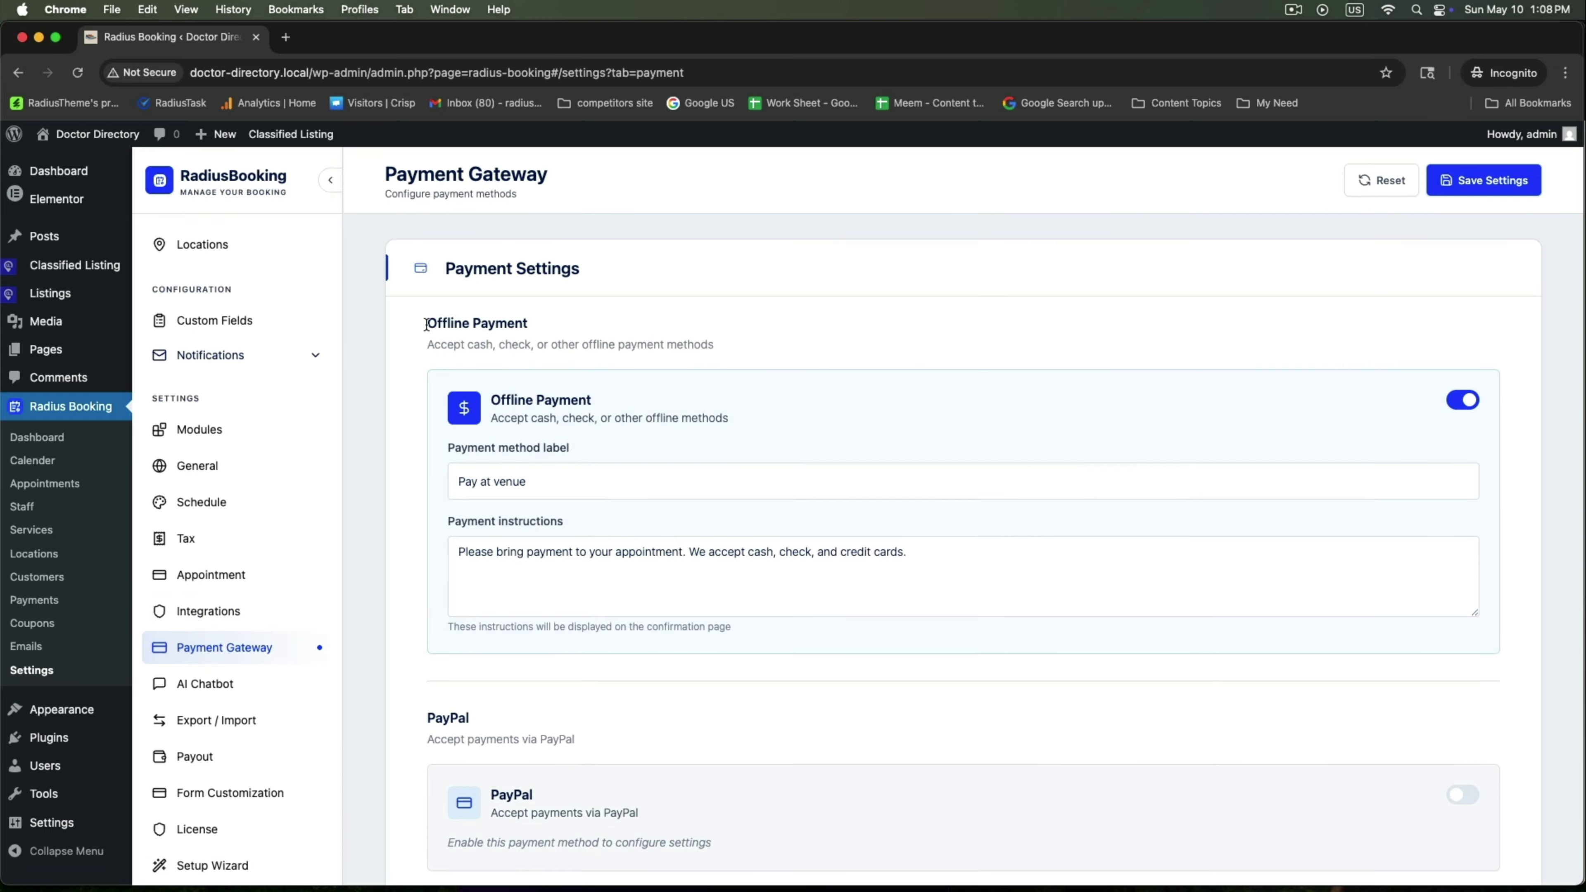
{"action": "left_click_drag", "start_coordinate": [427, 324], "coordinate": [588, 322]}
{"action": "scroll", "coordinate": [648, 494], "scroll_direction": "down", "scroll_amount": 5}
{"action": "left_click_drag", "start_coordinate": [418, 415], "coordinate": [582, 417]}
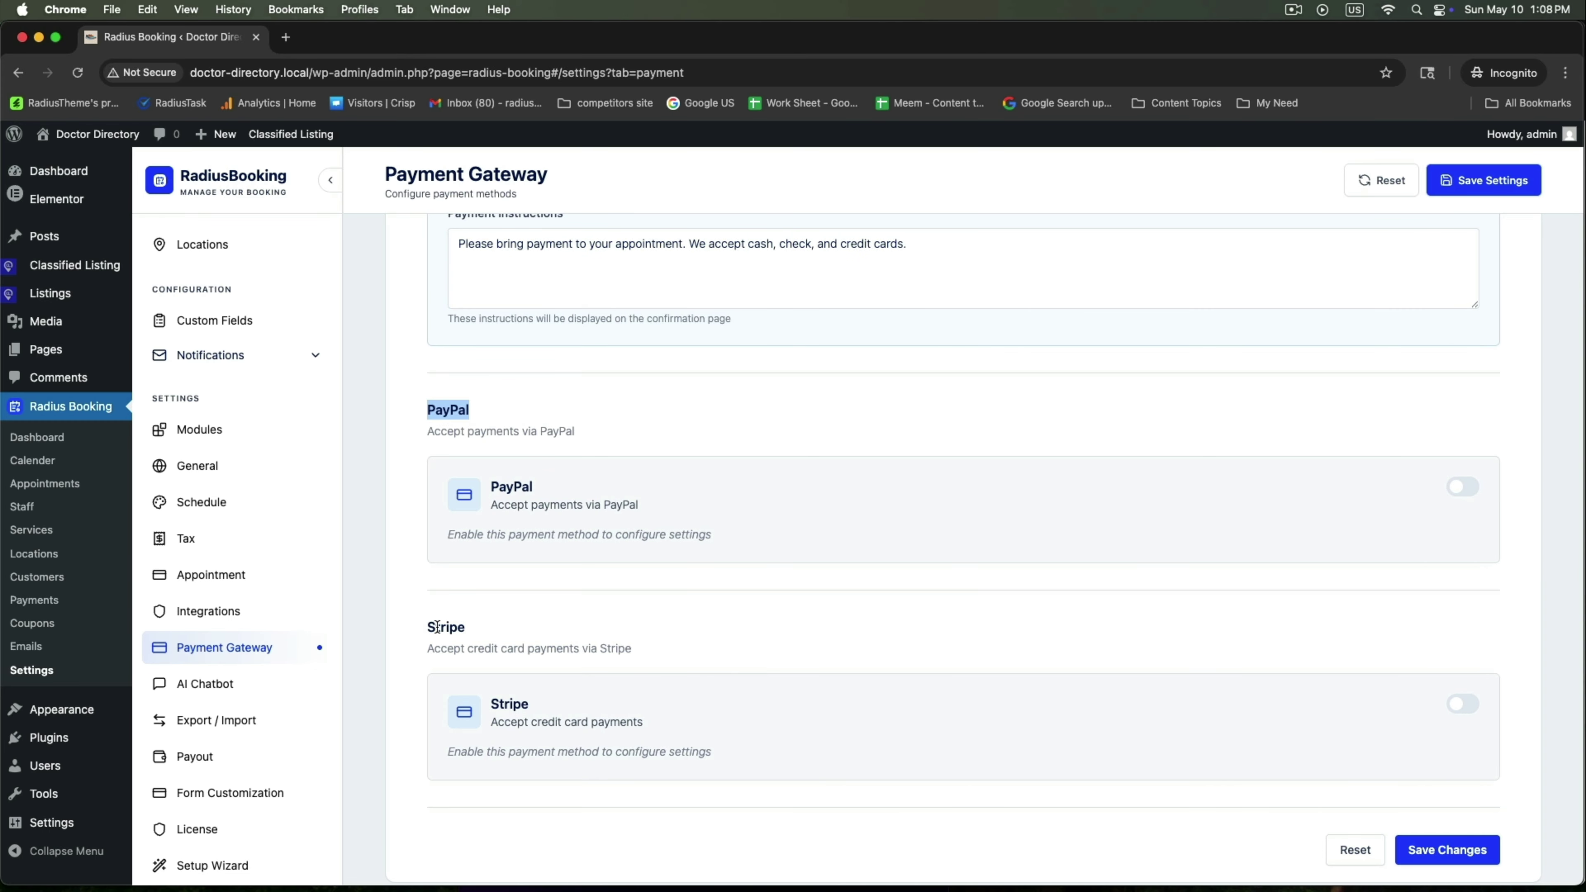
{"action": "left_click", "coordinate": [1453, 853]}
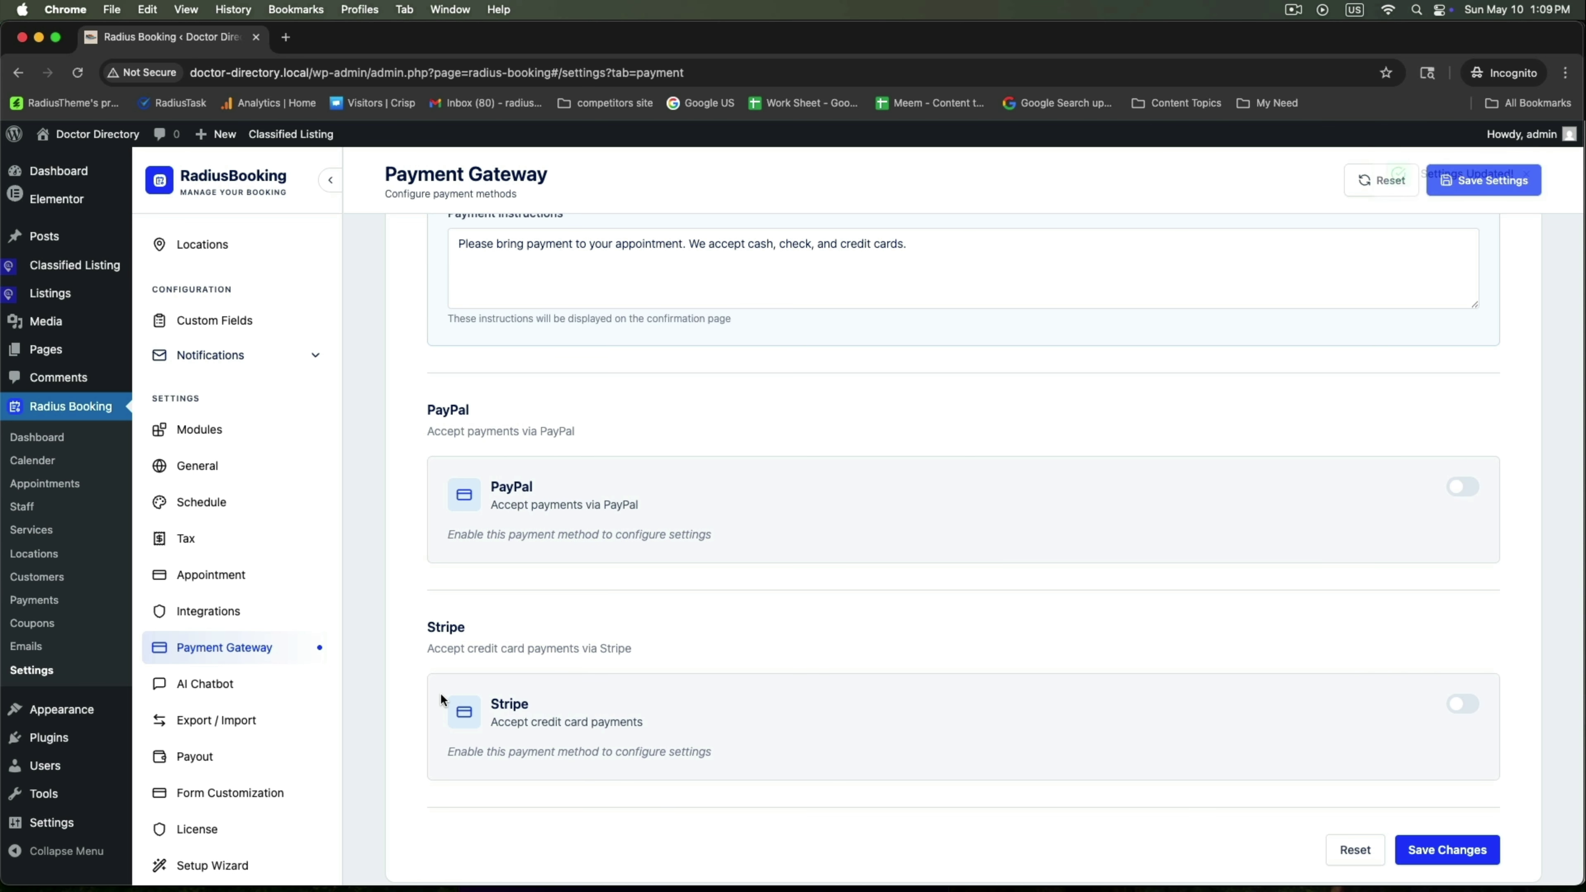
{"action": "left_click", "coordinate": [184, 759]}
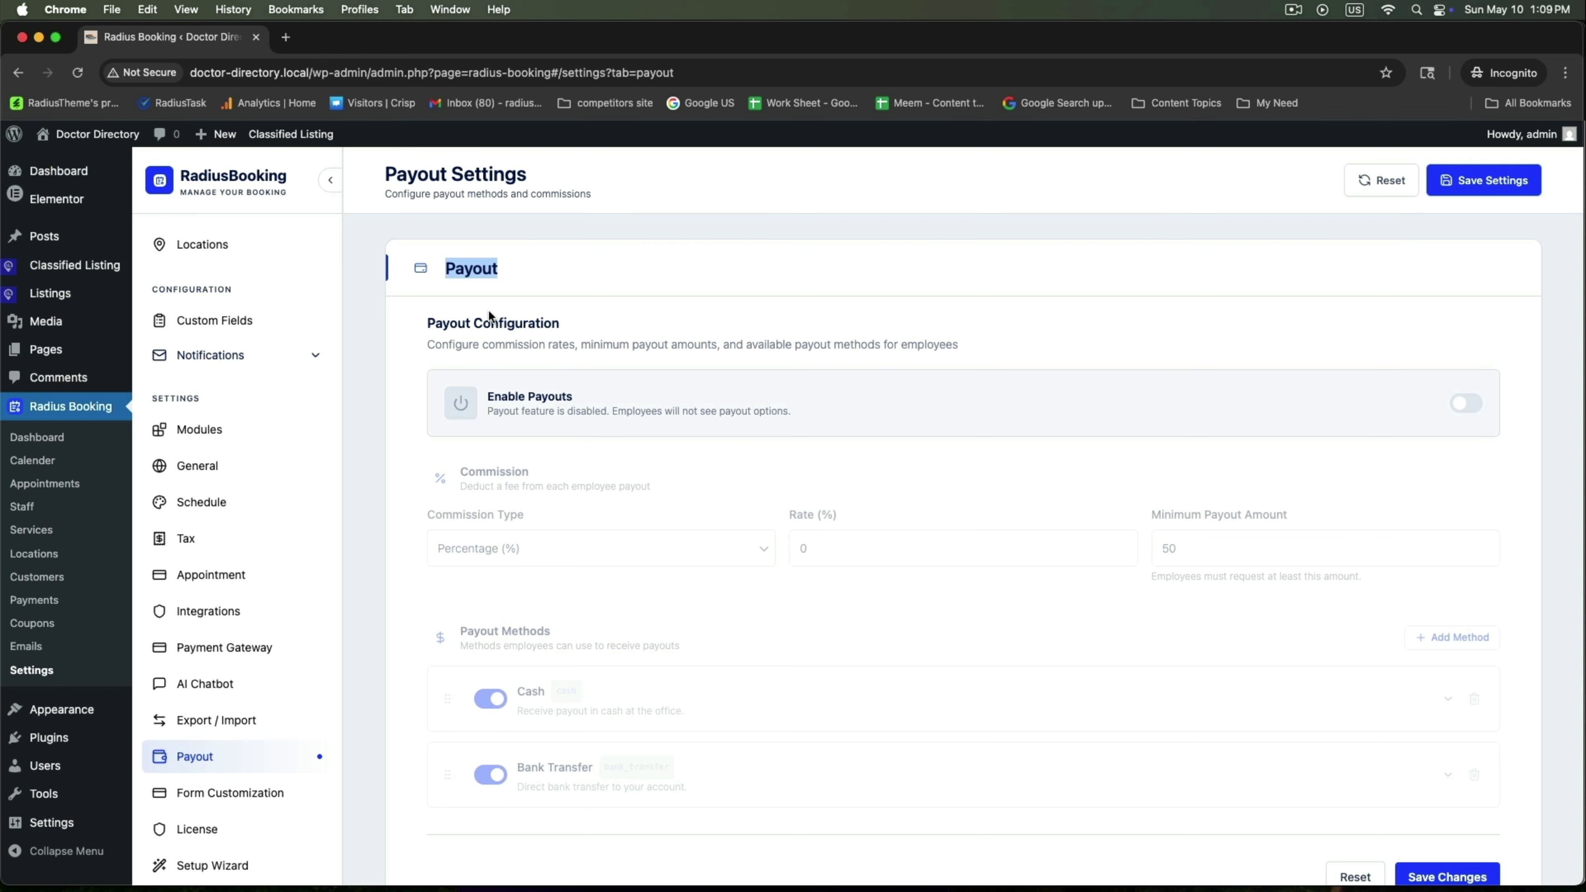
Enable payouts with a 10% percentage commission and a 100 minimum payout
{"action": "left_click_drag", "start_coordinate": [422, 323], "coordinate": [677, 326]}
{"action": "left_click", "coordinate": [1468, 404]}
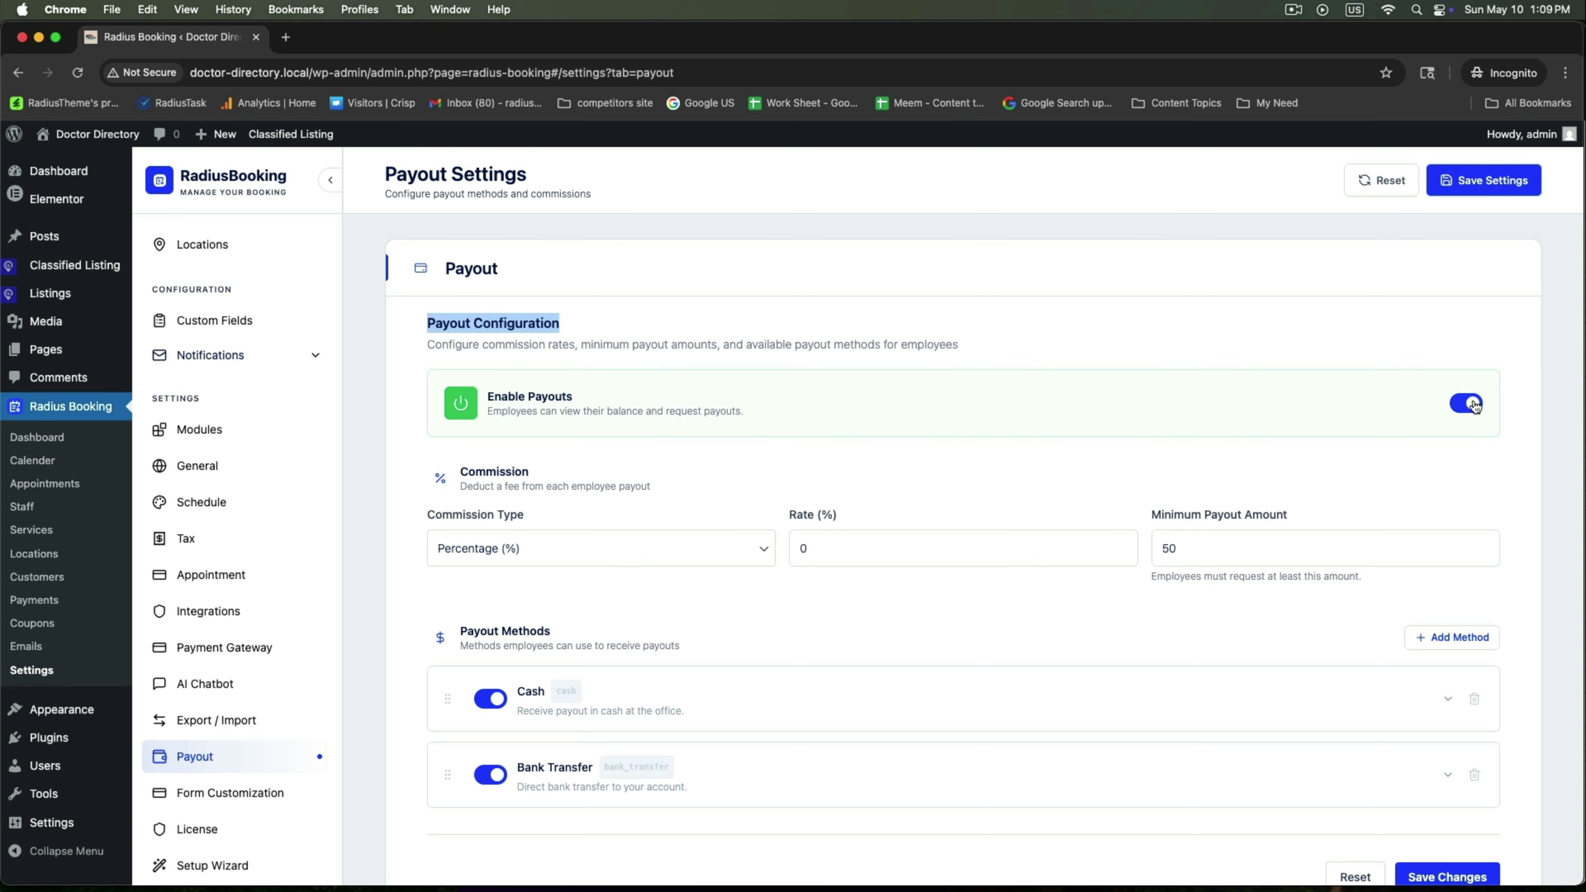
{"action": "left_click", "coordinate": [613, 556]}
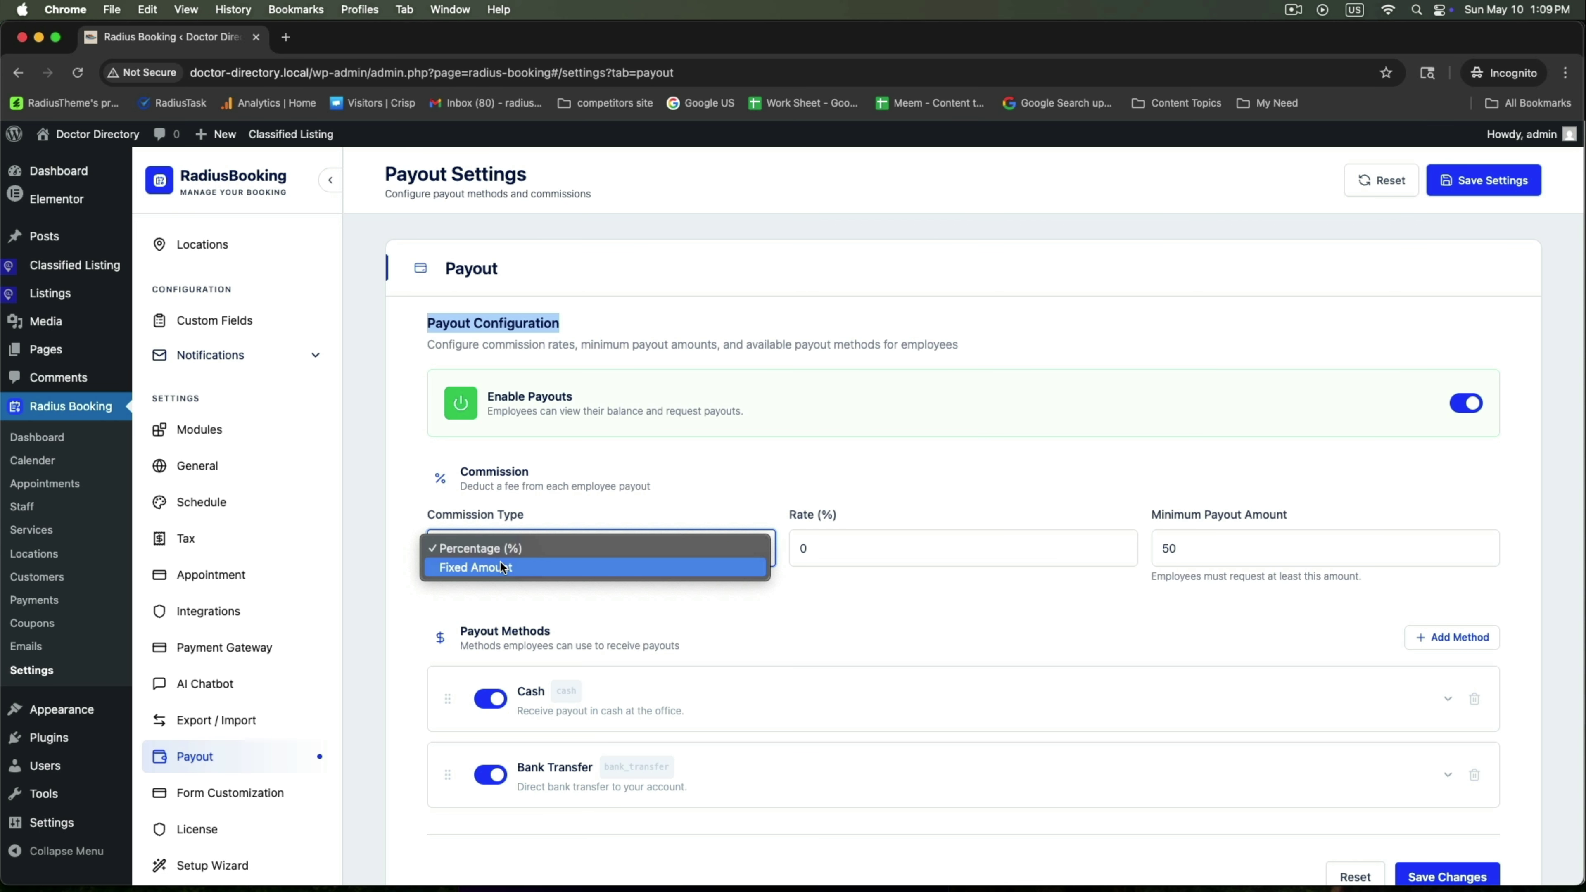
{"action": "left_click", "coordinate": [483, 548]}
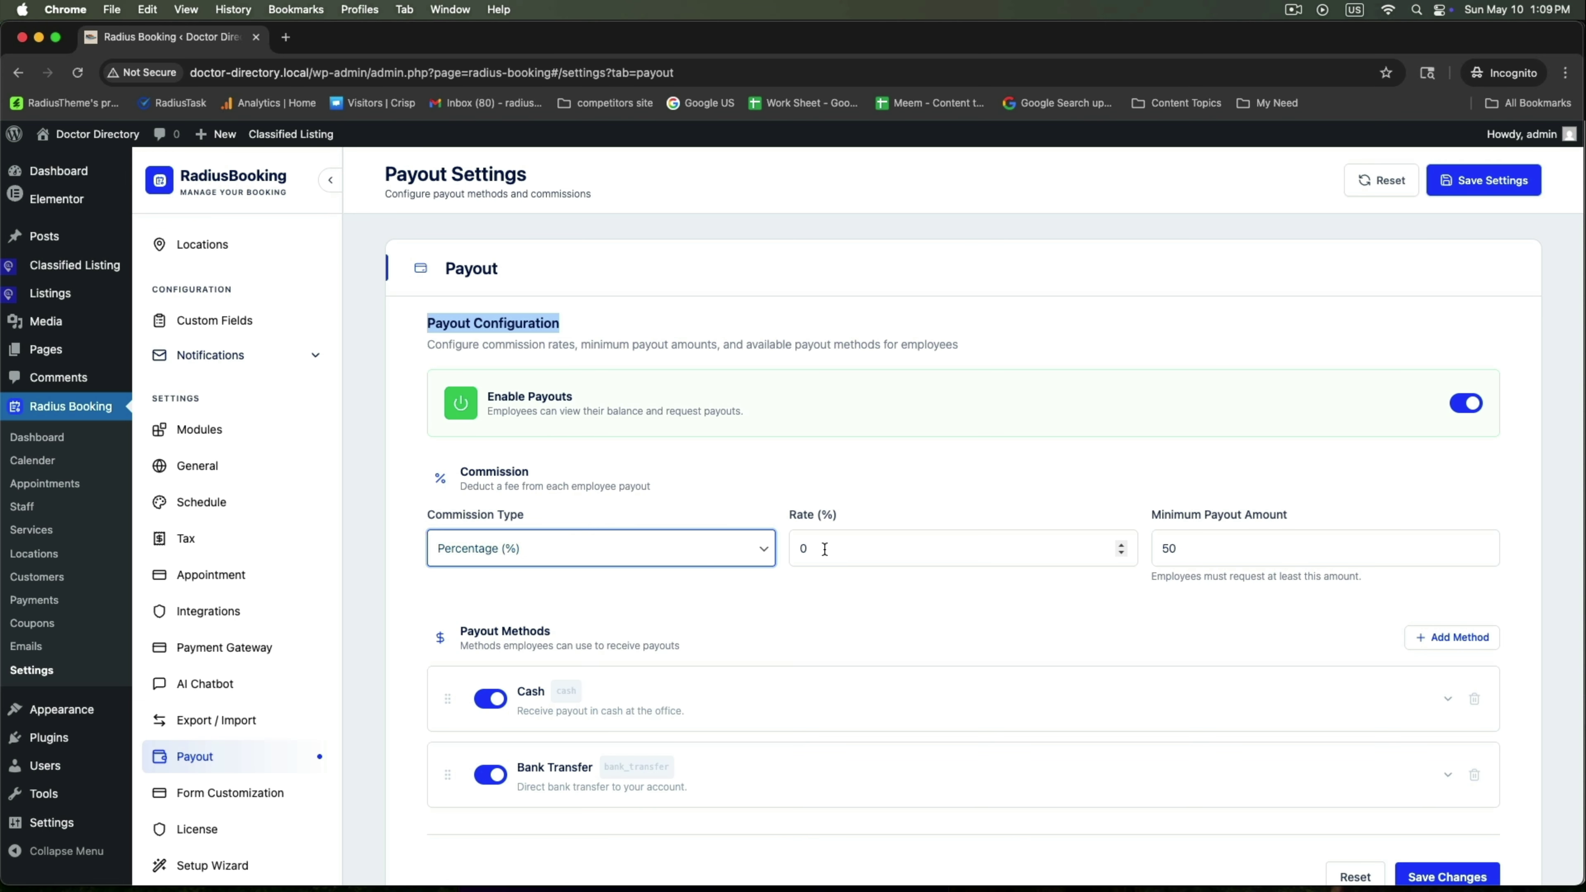
{"action": "key", "text": "Tab"}
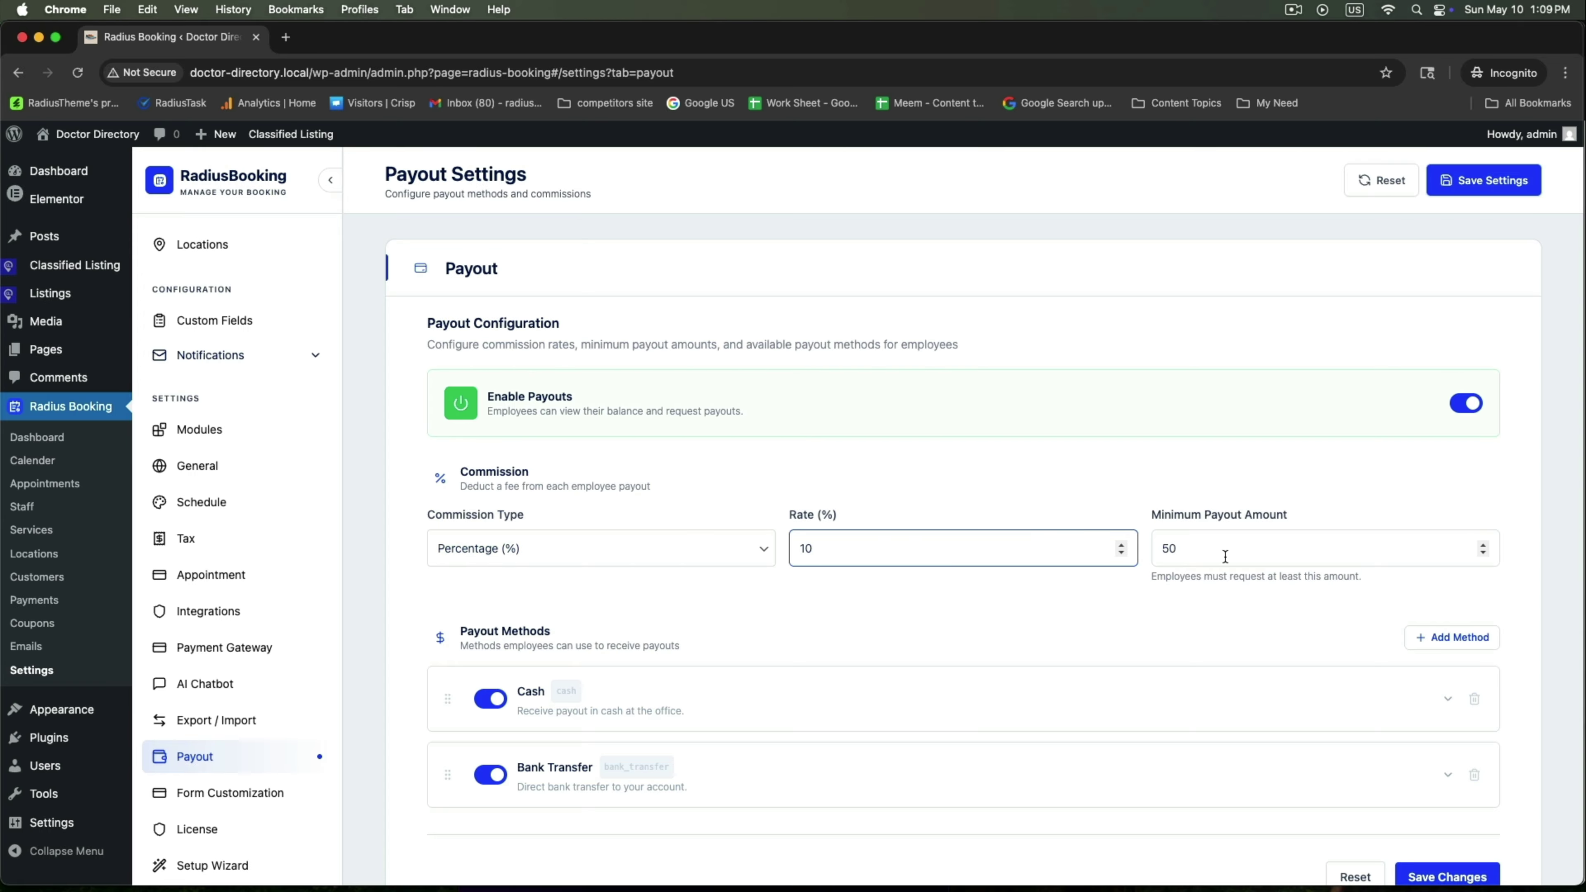
{"action": "key", "text": "Tab"}
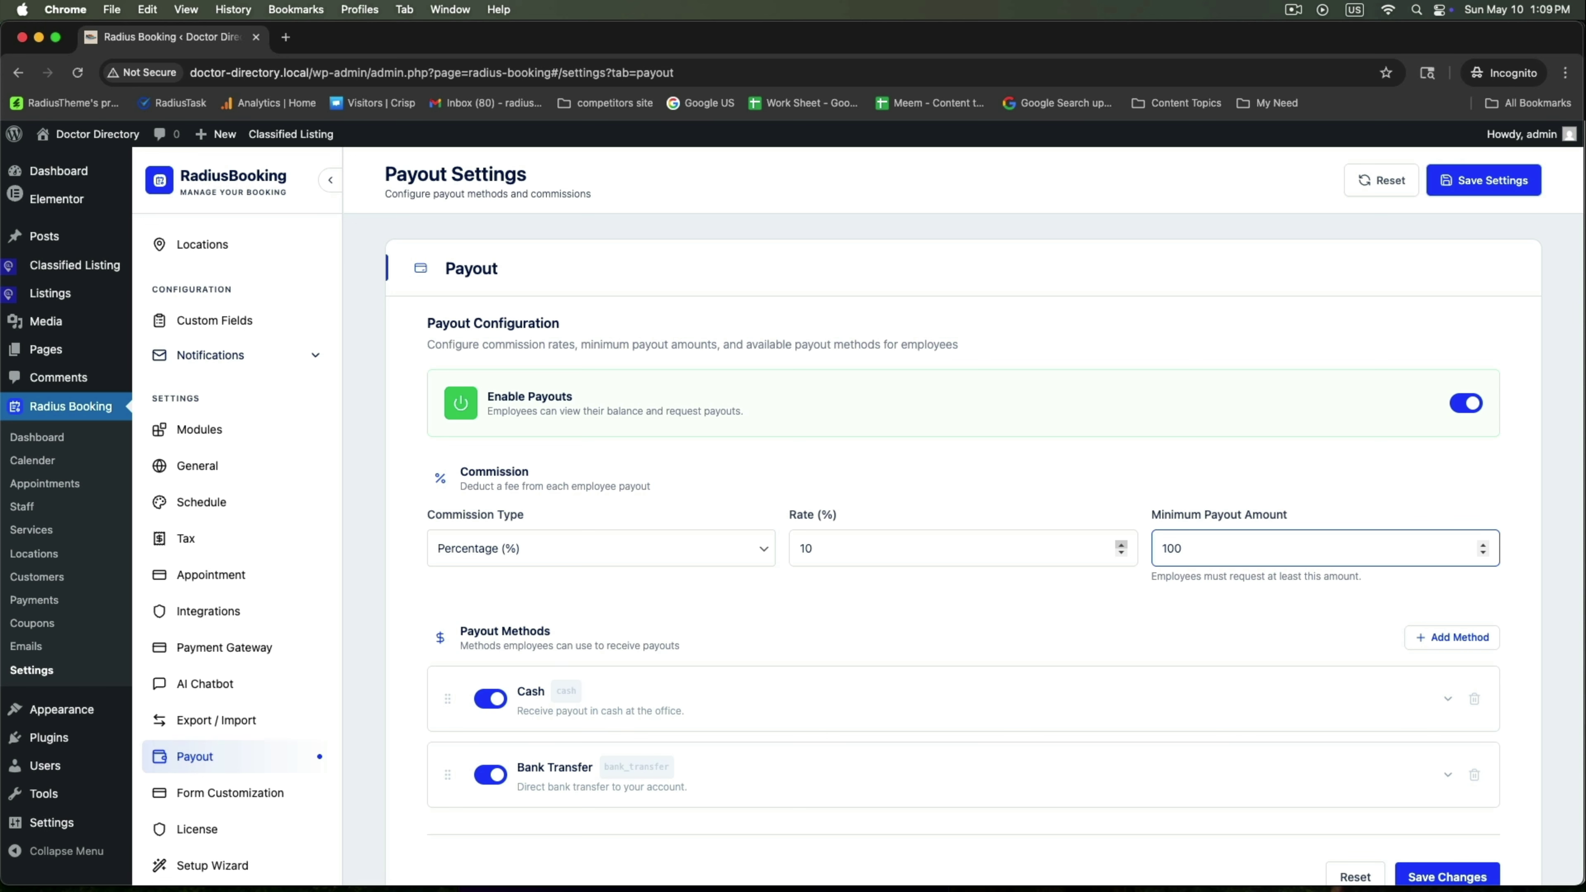
Save the payout settings after reviewing the Payout Methods section
{"action": "scroll", "coordinate": [1083, 696], "scroll_direction": "down", "scroll_amount": 3}
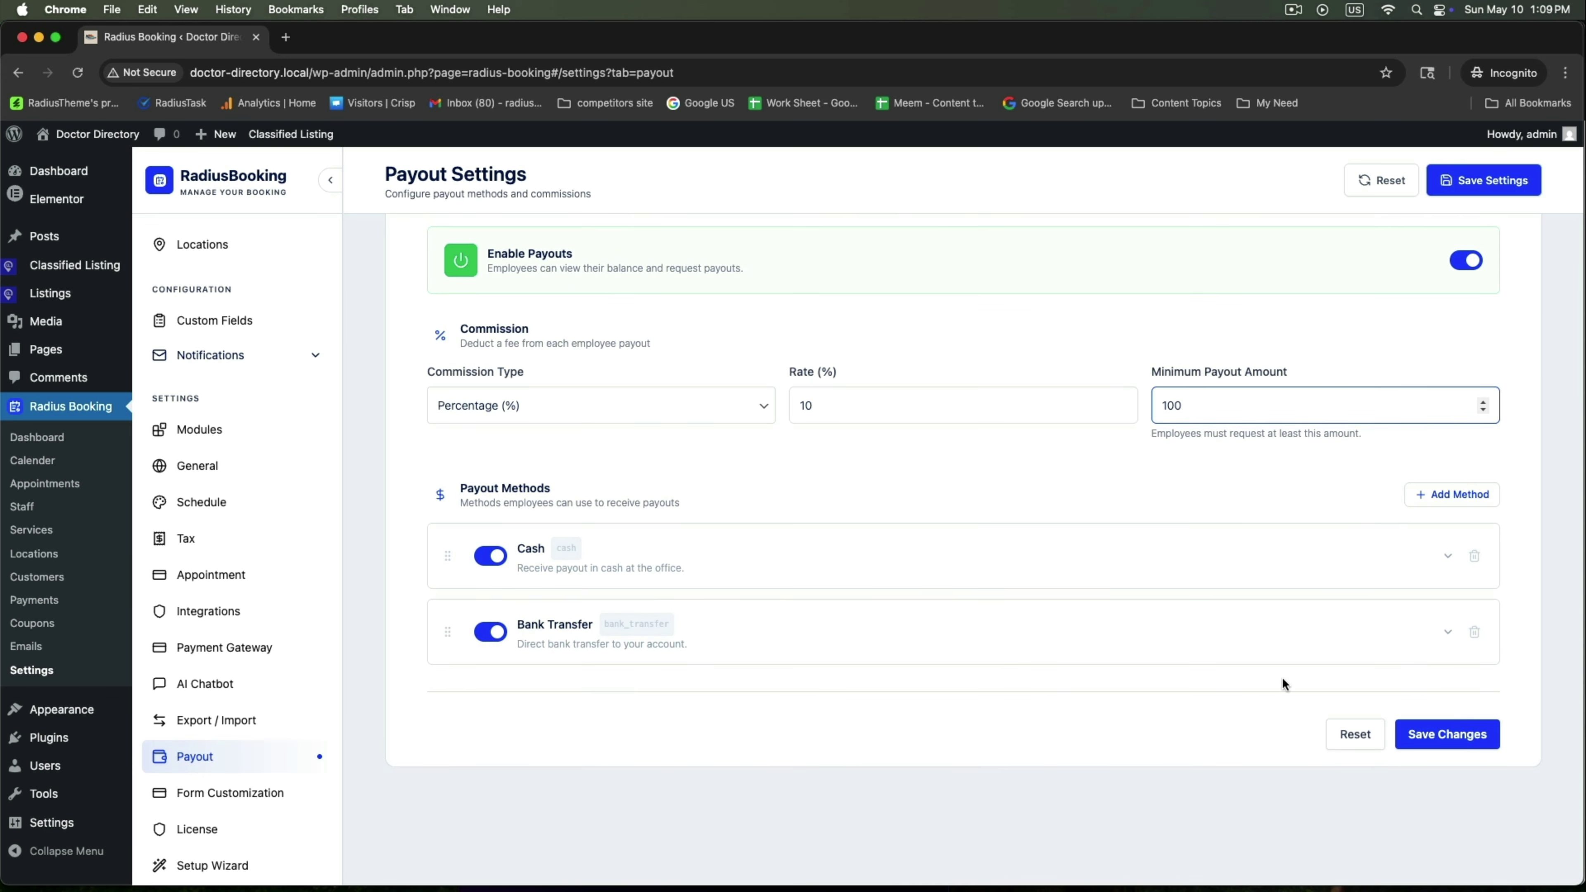
{"action": "left_click_drag", "start_coordinate": [462, 487], "coordinate": [620, 486]}
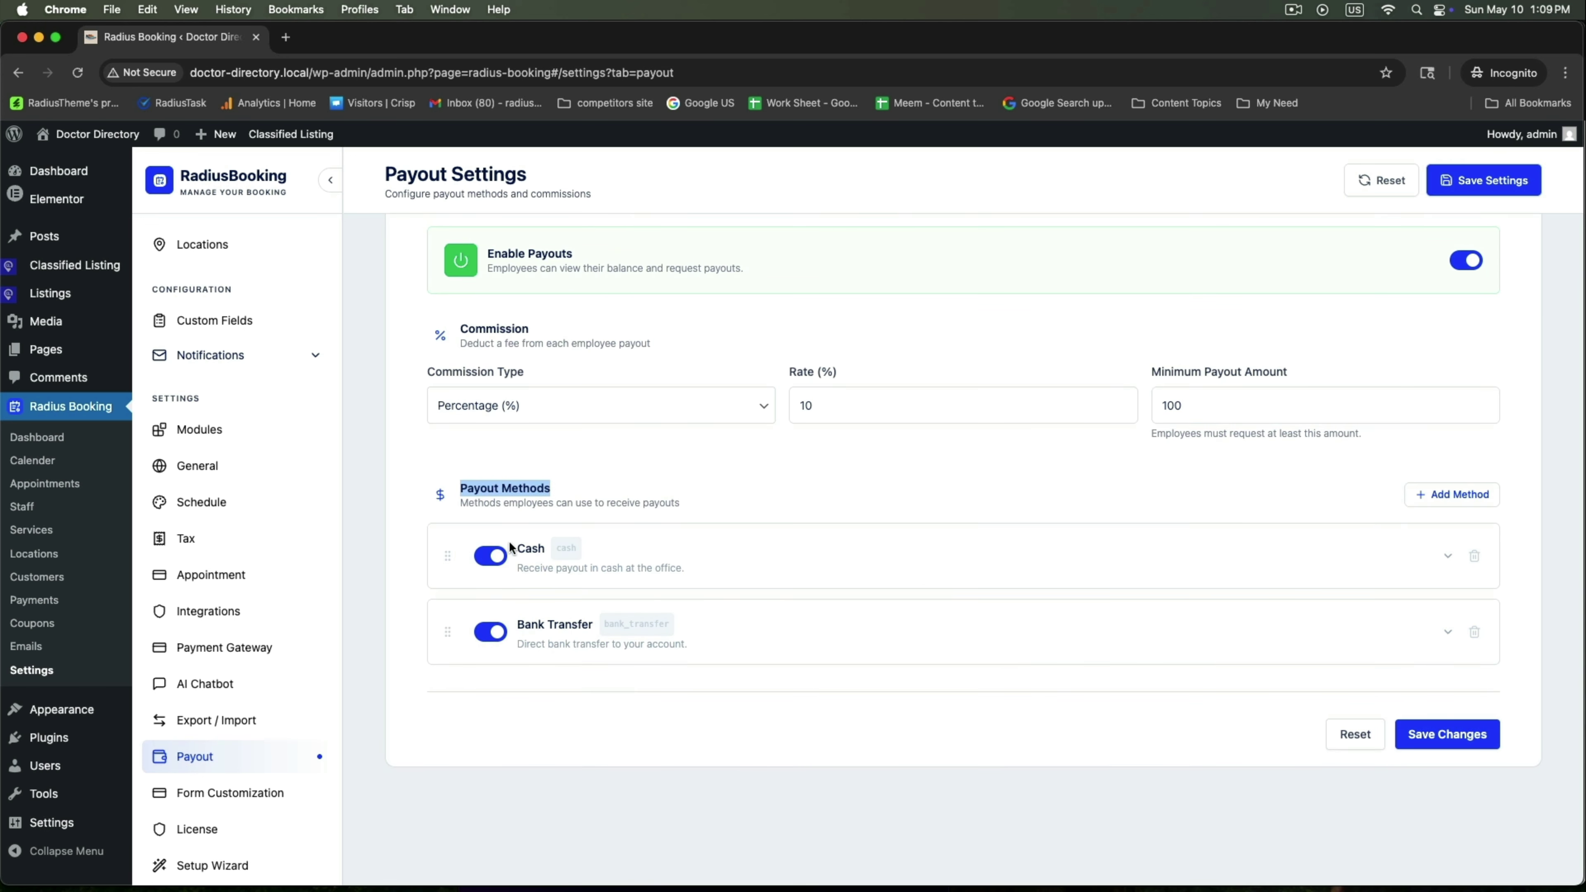
{"action": "left_click", "coordinate": [1462, 738]}
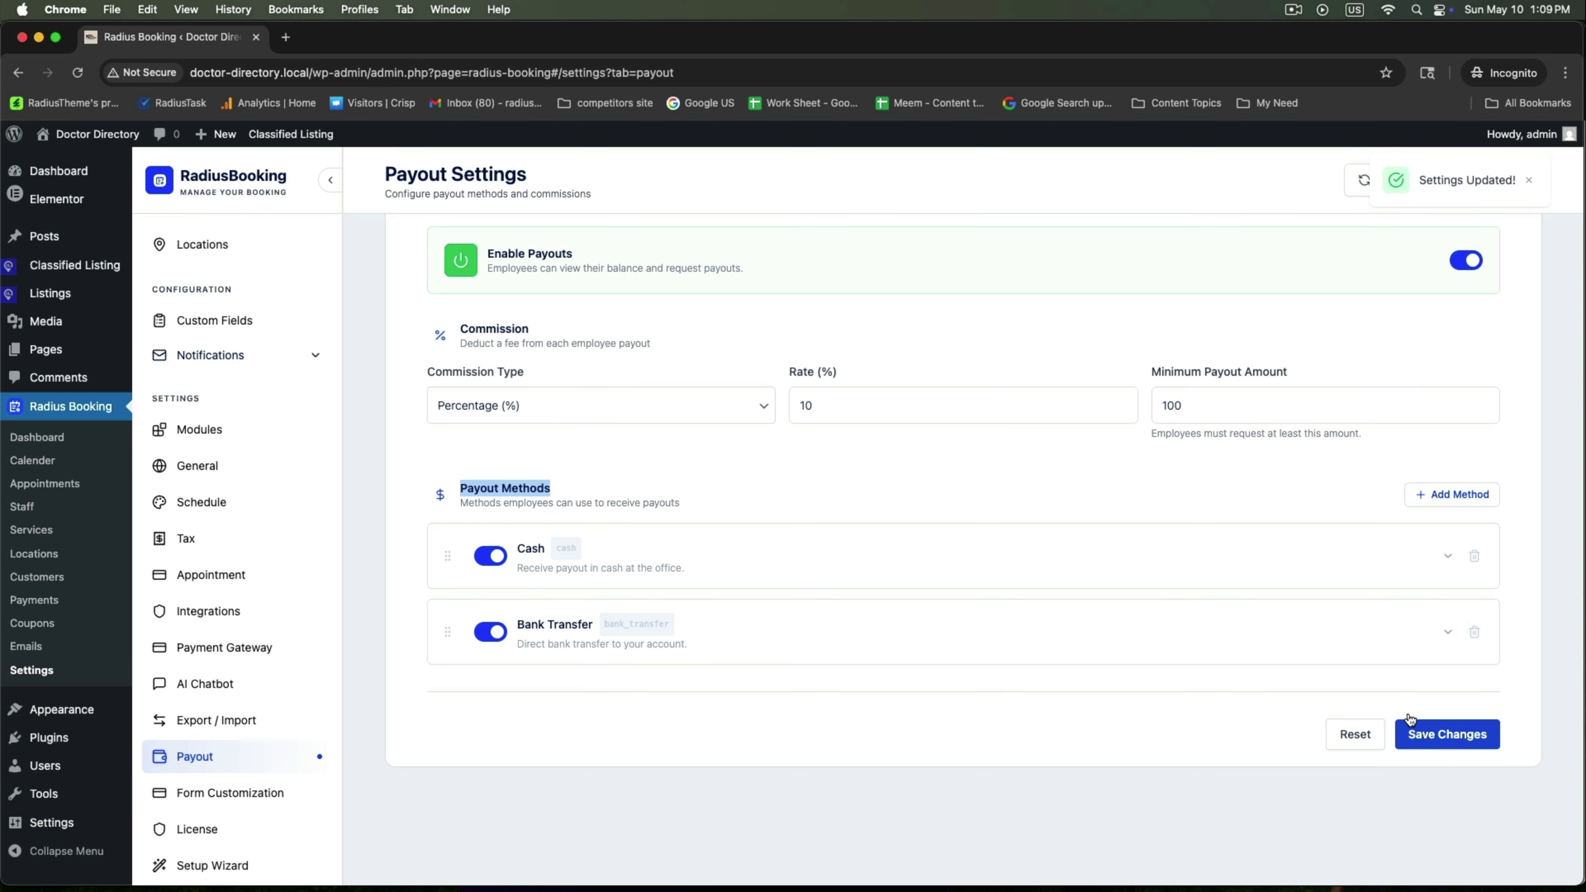
{"action": "scroll", "coordinate": [935, 603], "scroll_direction": "up", "scroll_amount": 3}
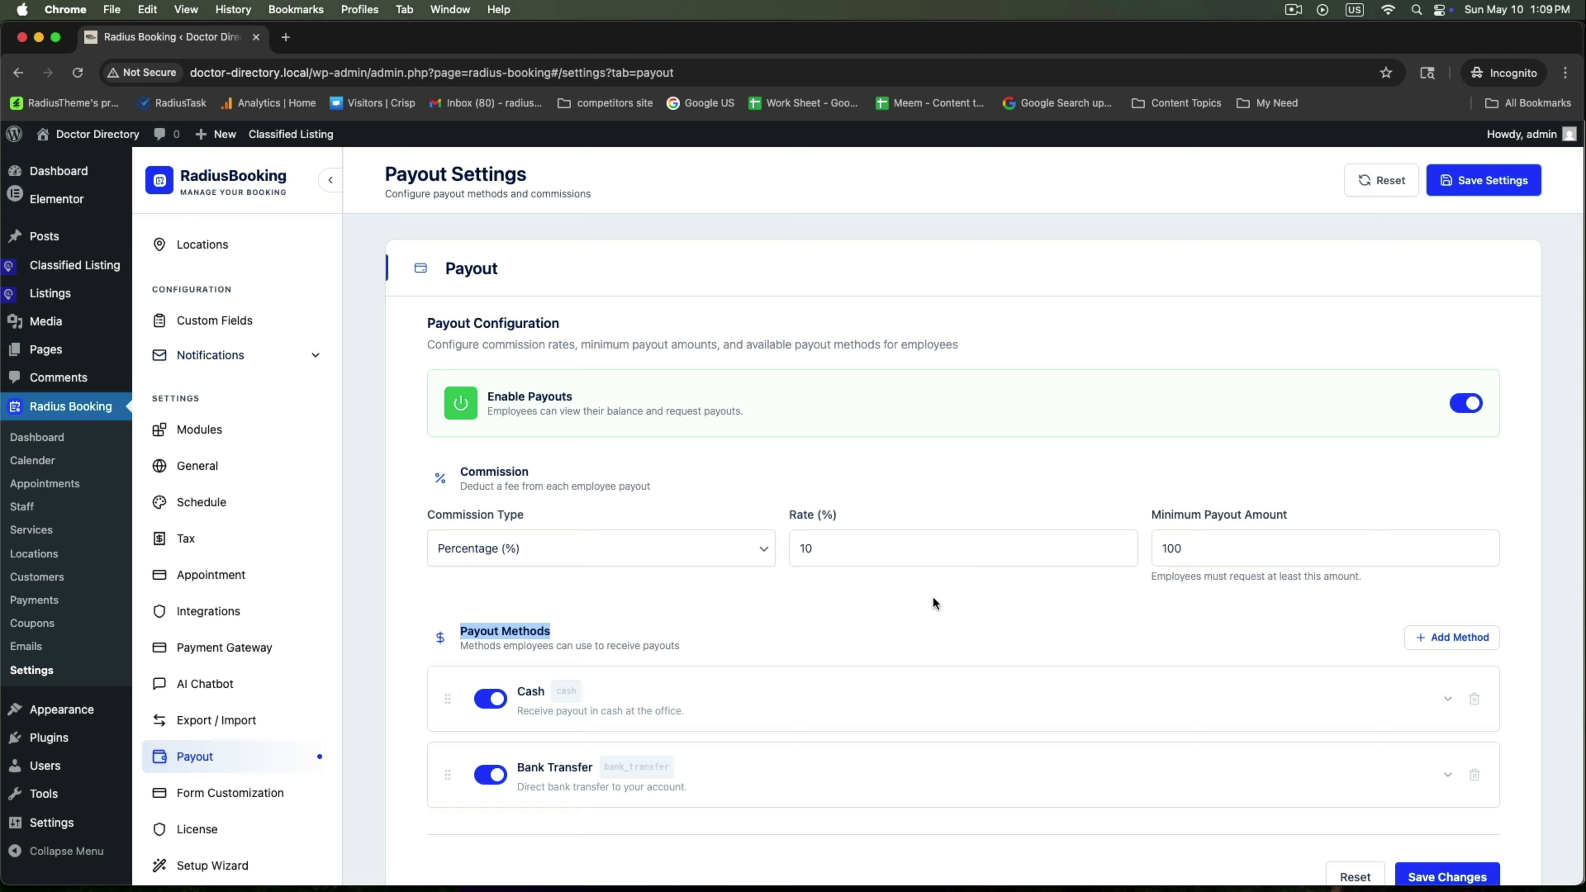
{"action": "mouse_move", "coordinate": [81, 270]}
{"action": "left_click", "coordinate": [166, 293]}
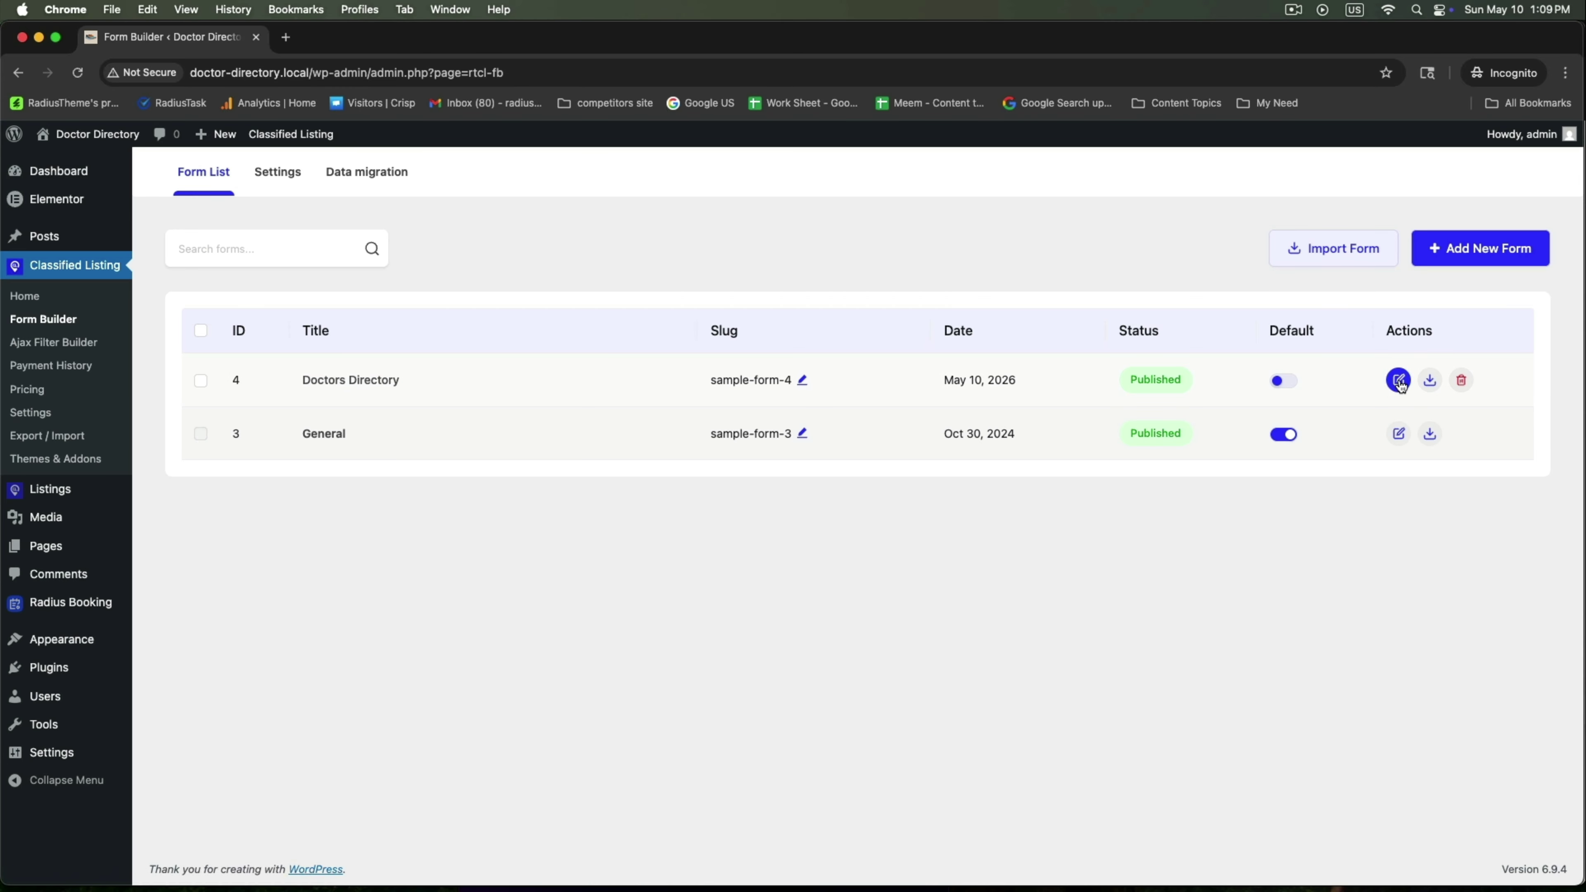
Duplicate the Doctor Information section in the Doctors Directory form and retitle it Doctor Booking
{"action": "left_click", "coordinate": [1398, 381]}
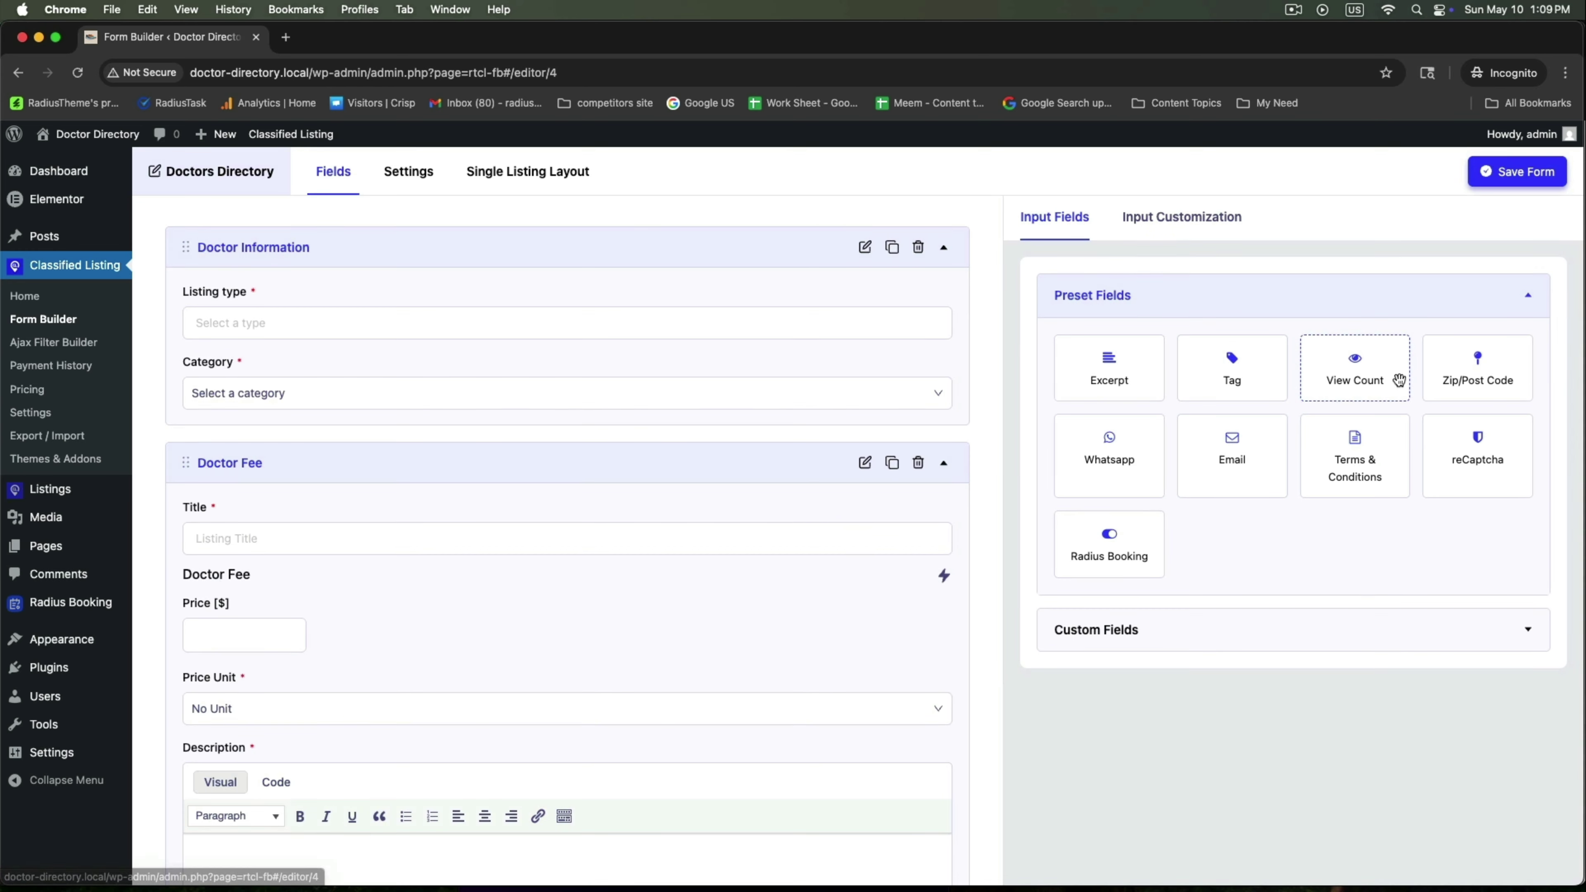
{"action": "left_click", "coordinate": [892, 248]}
{"action": "left_click", "coordinate": [865, 463]}
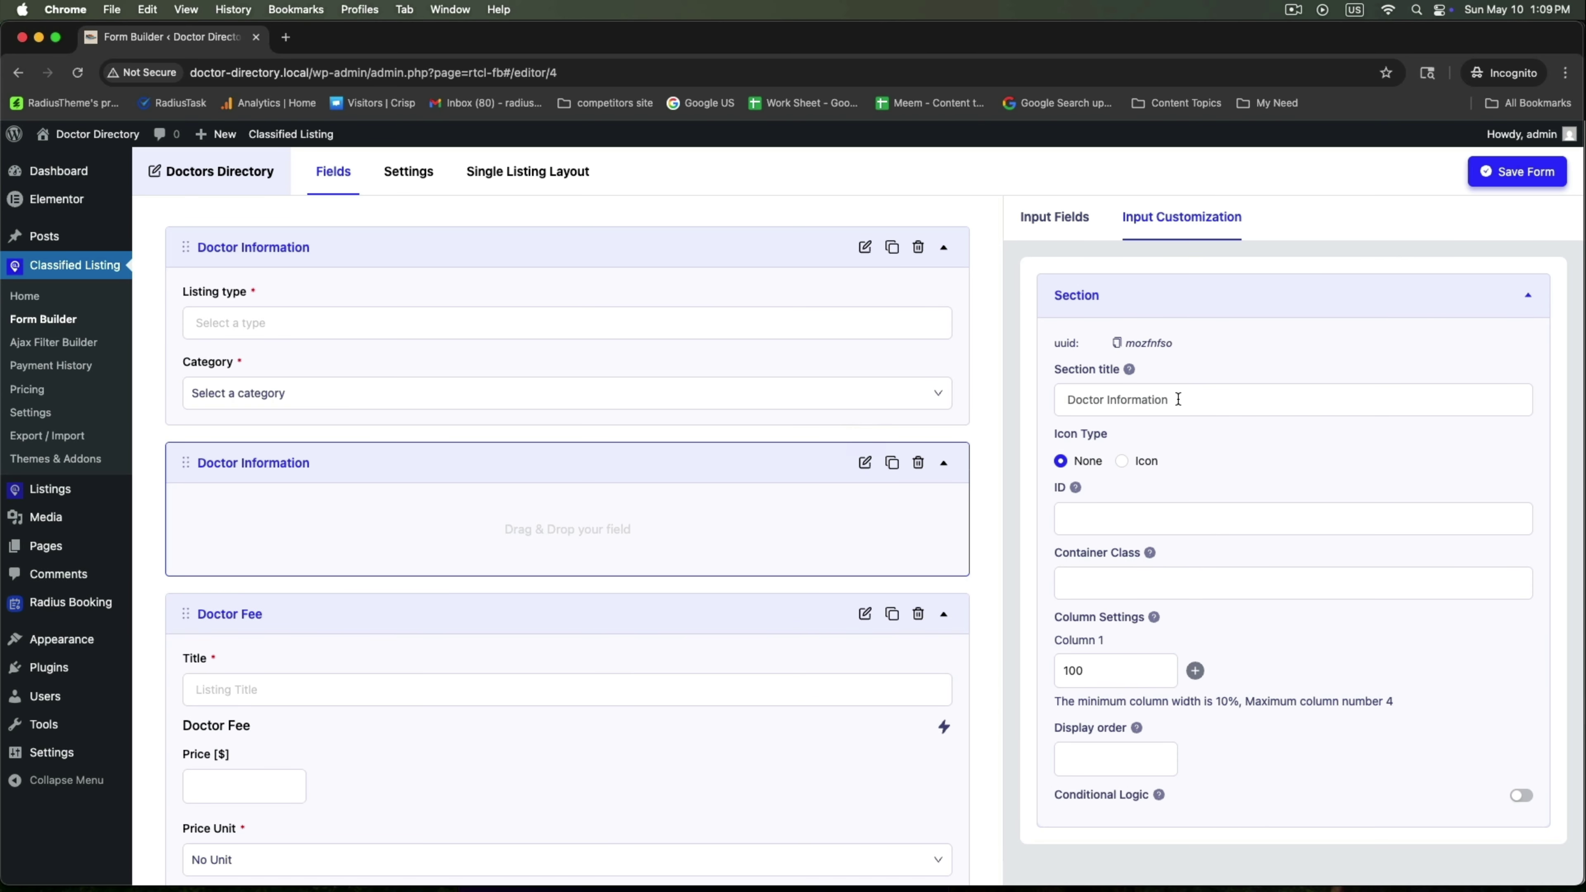
{"action": "left_click", "coordinate": [1154, 399]}
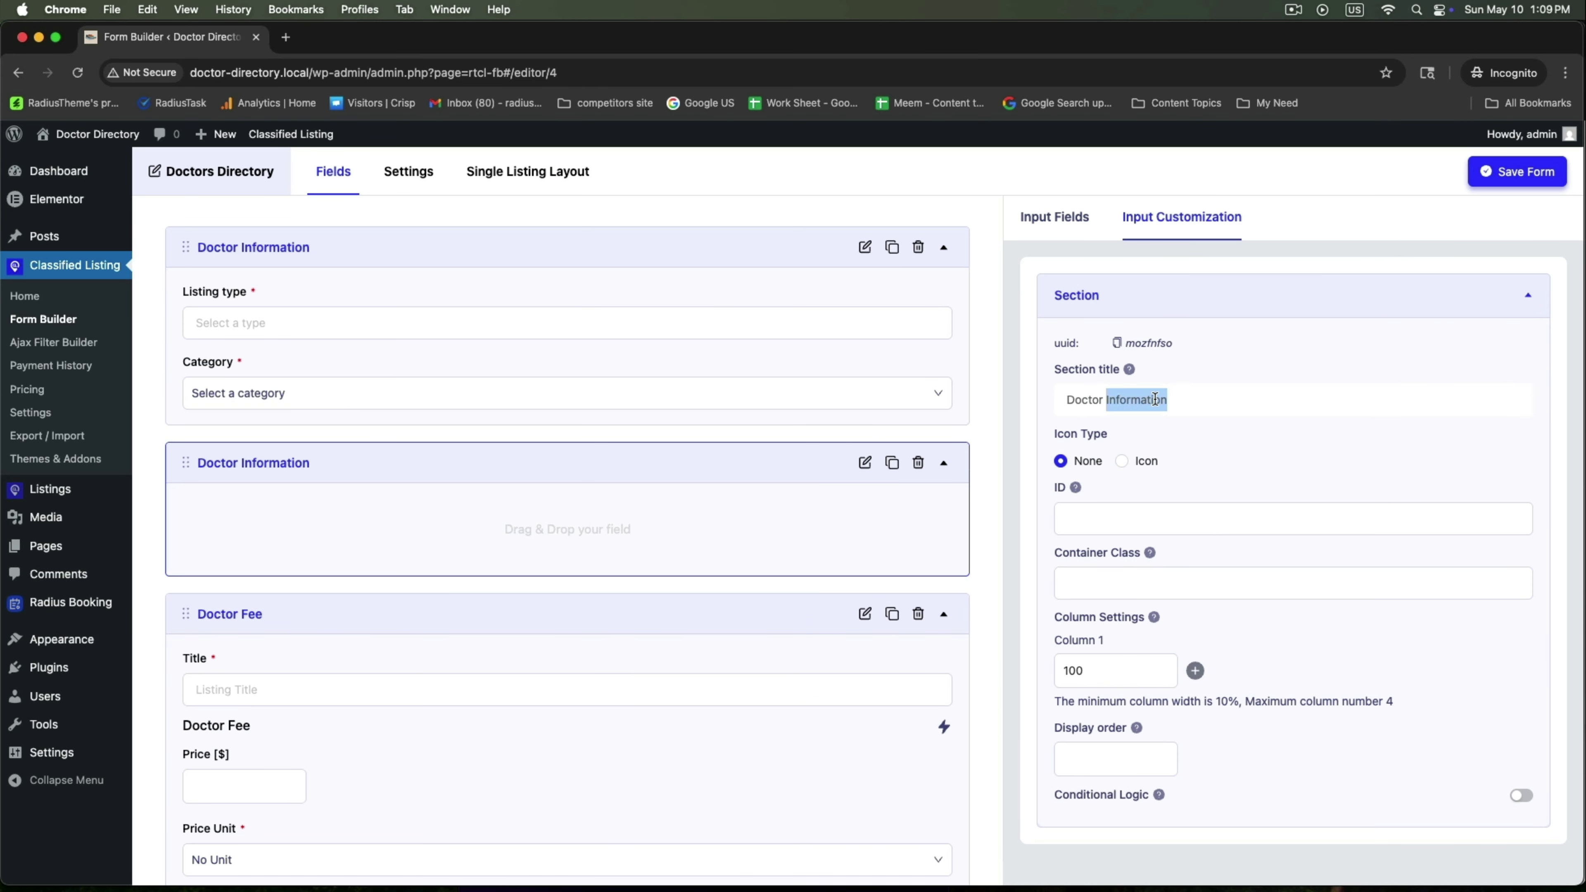
{"action": "type", "text": "Booking"}
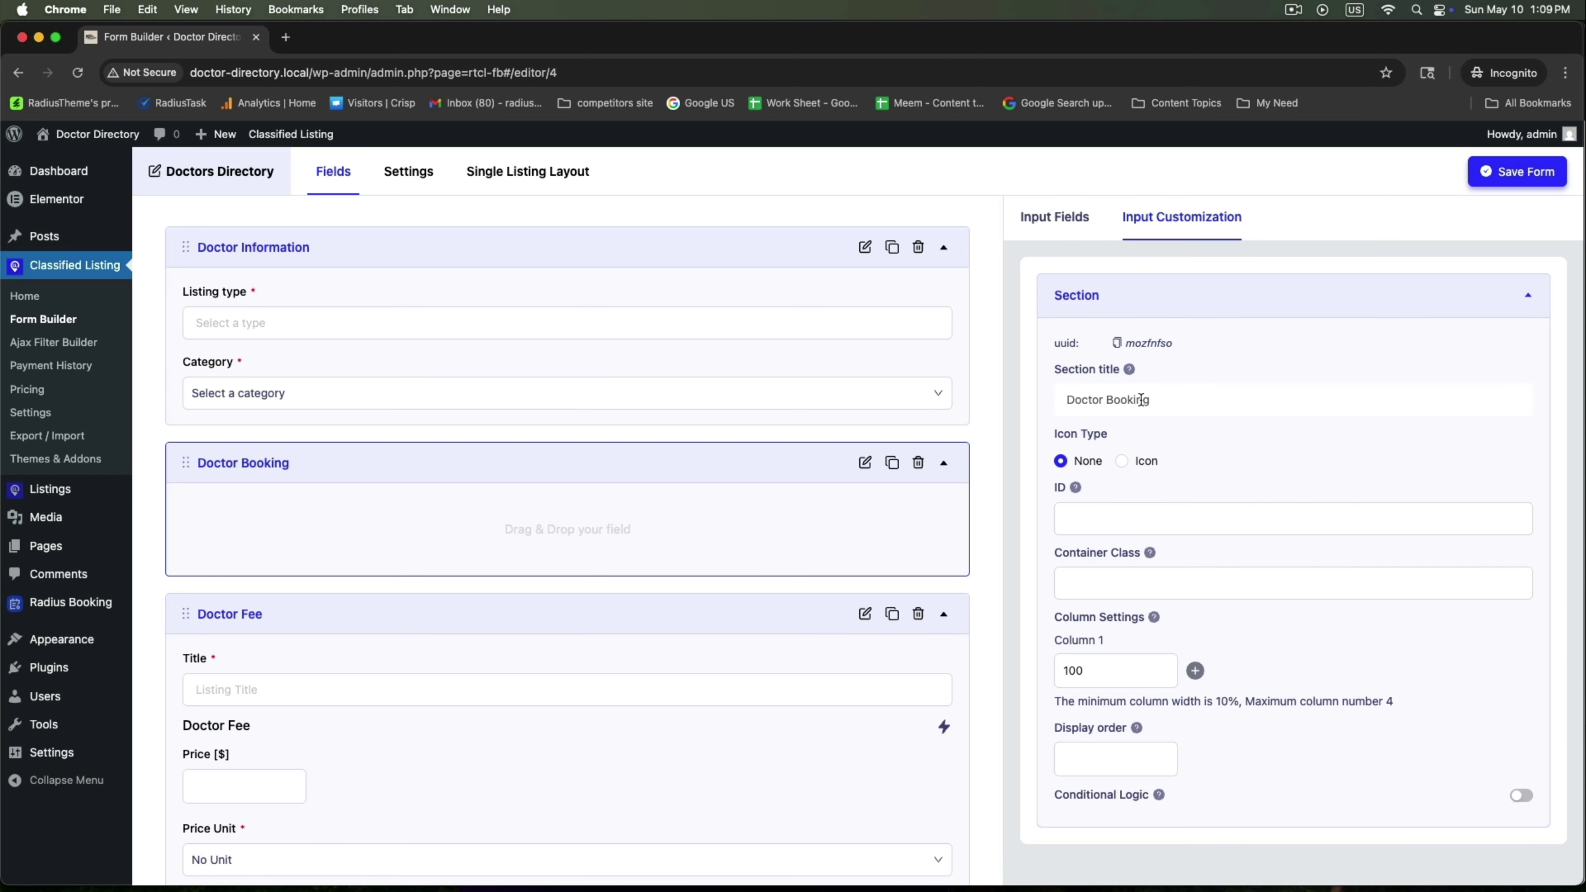
Add the Radius Booking Enable Booking field to the Doctor Booking section and save the form
{"action": "left_click", "coordinate": [1046, 217]}
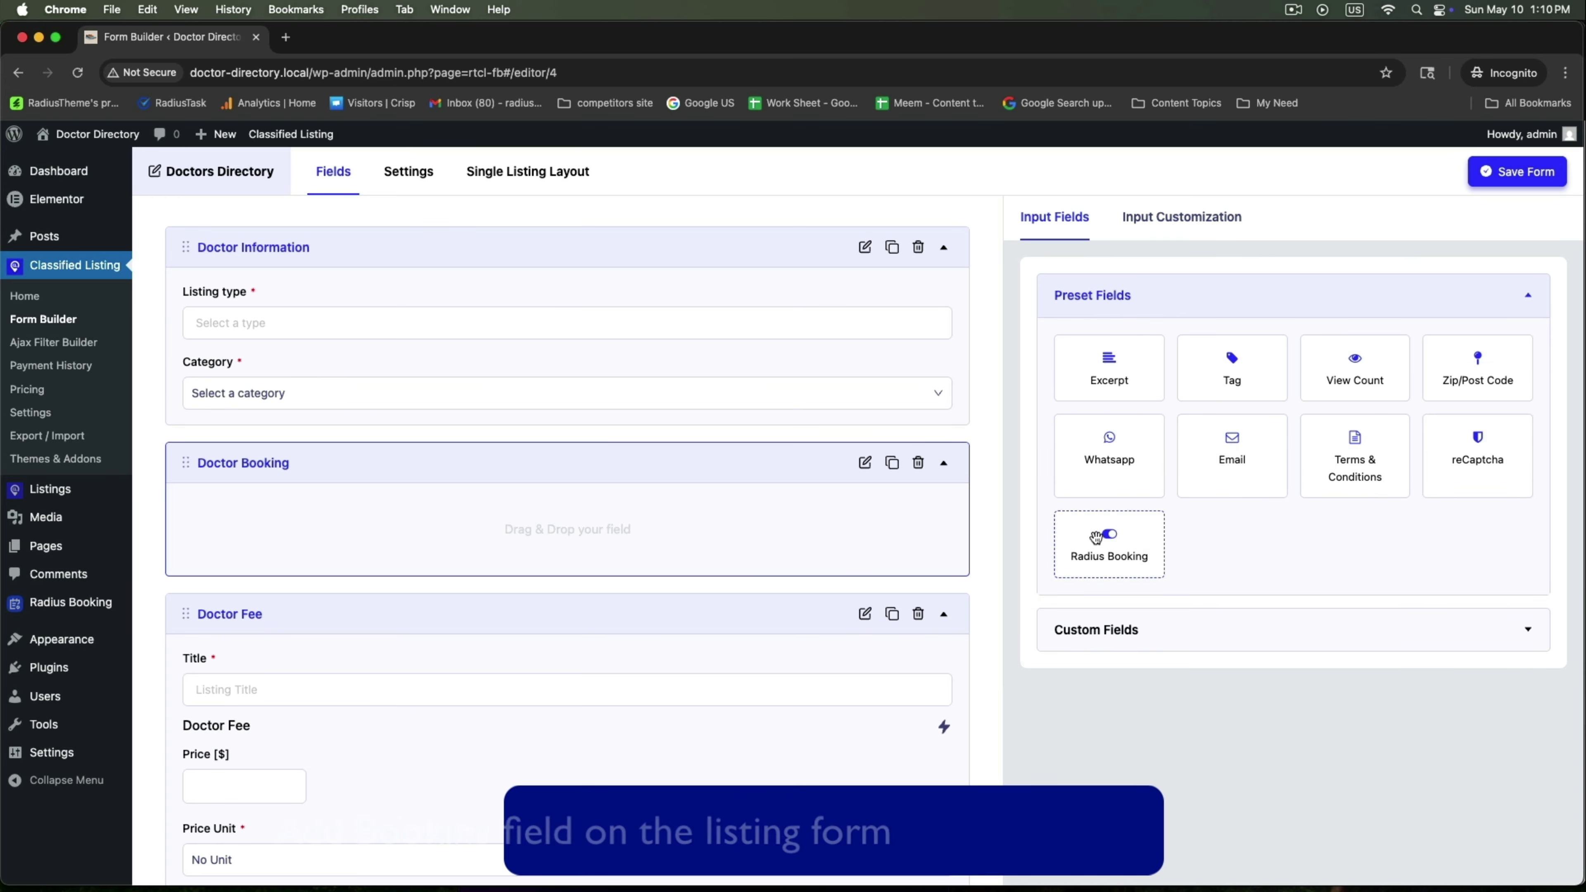
{"action": "left_click_drag", "start_coordinate": [1138, 555], "coordinate": [462, 525]}
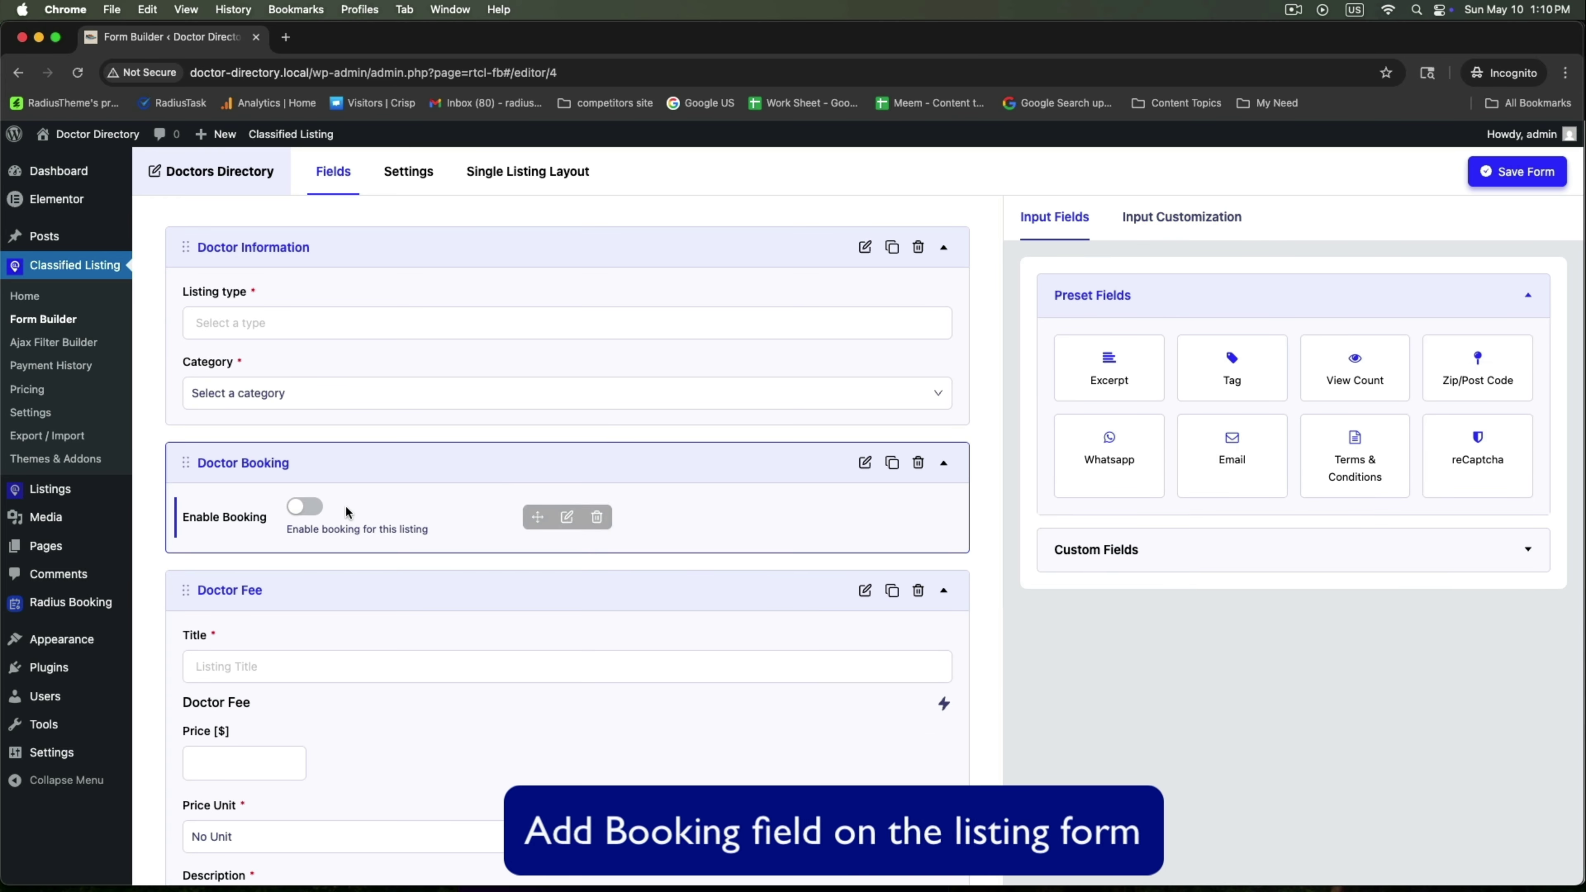
{"action": "left_click", "coordinate": [566, 518]}
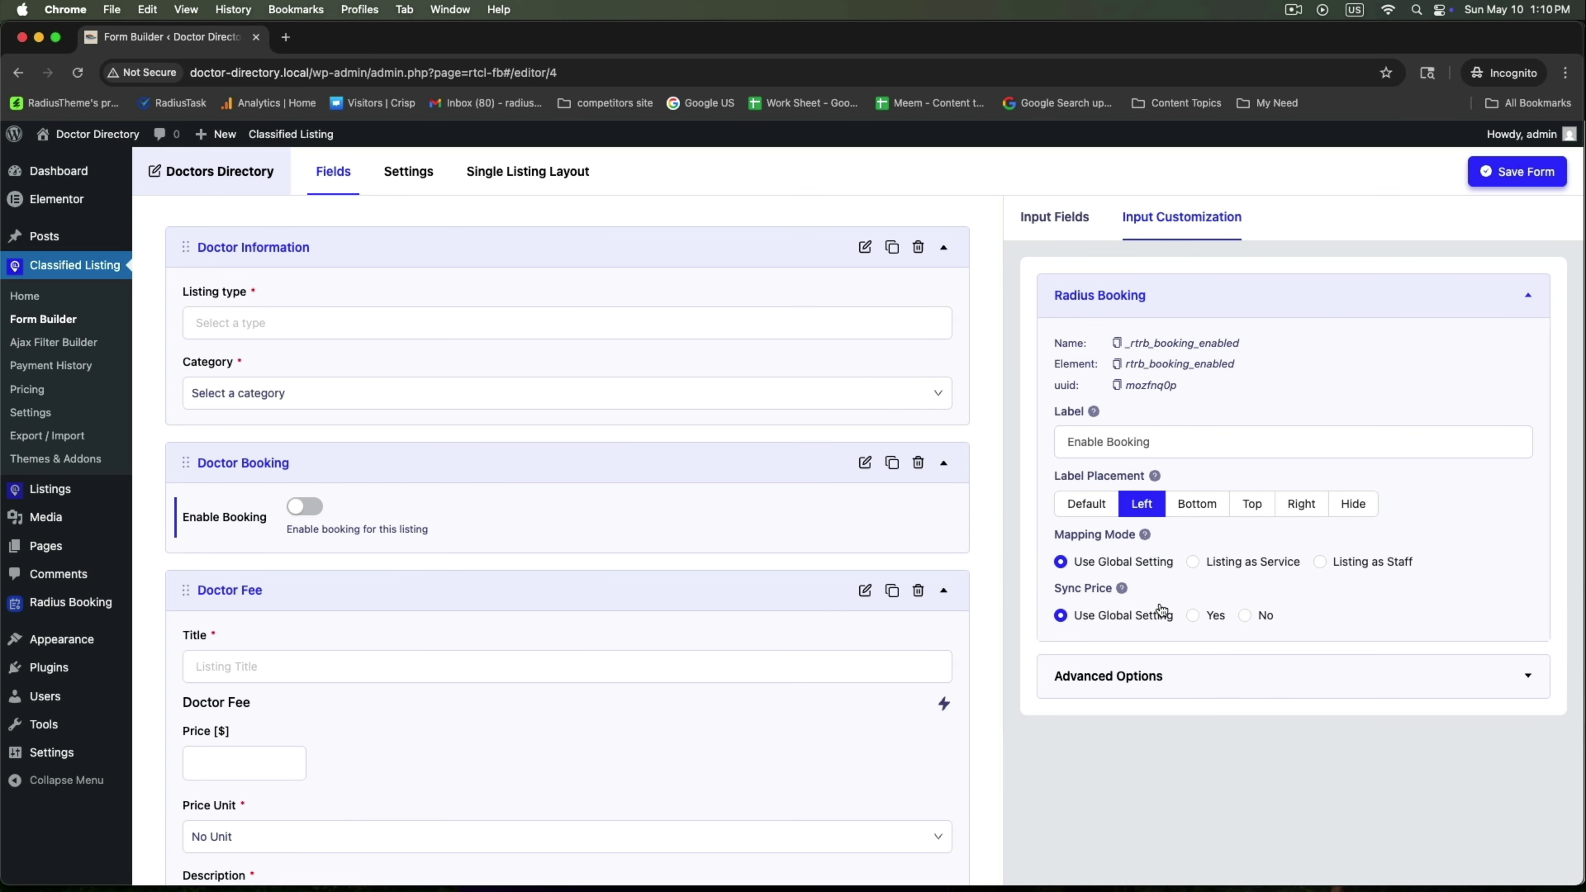
{"action": "left_click", "coordinate": [1498, 182]}
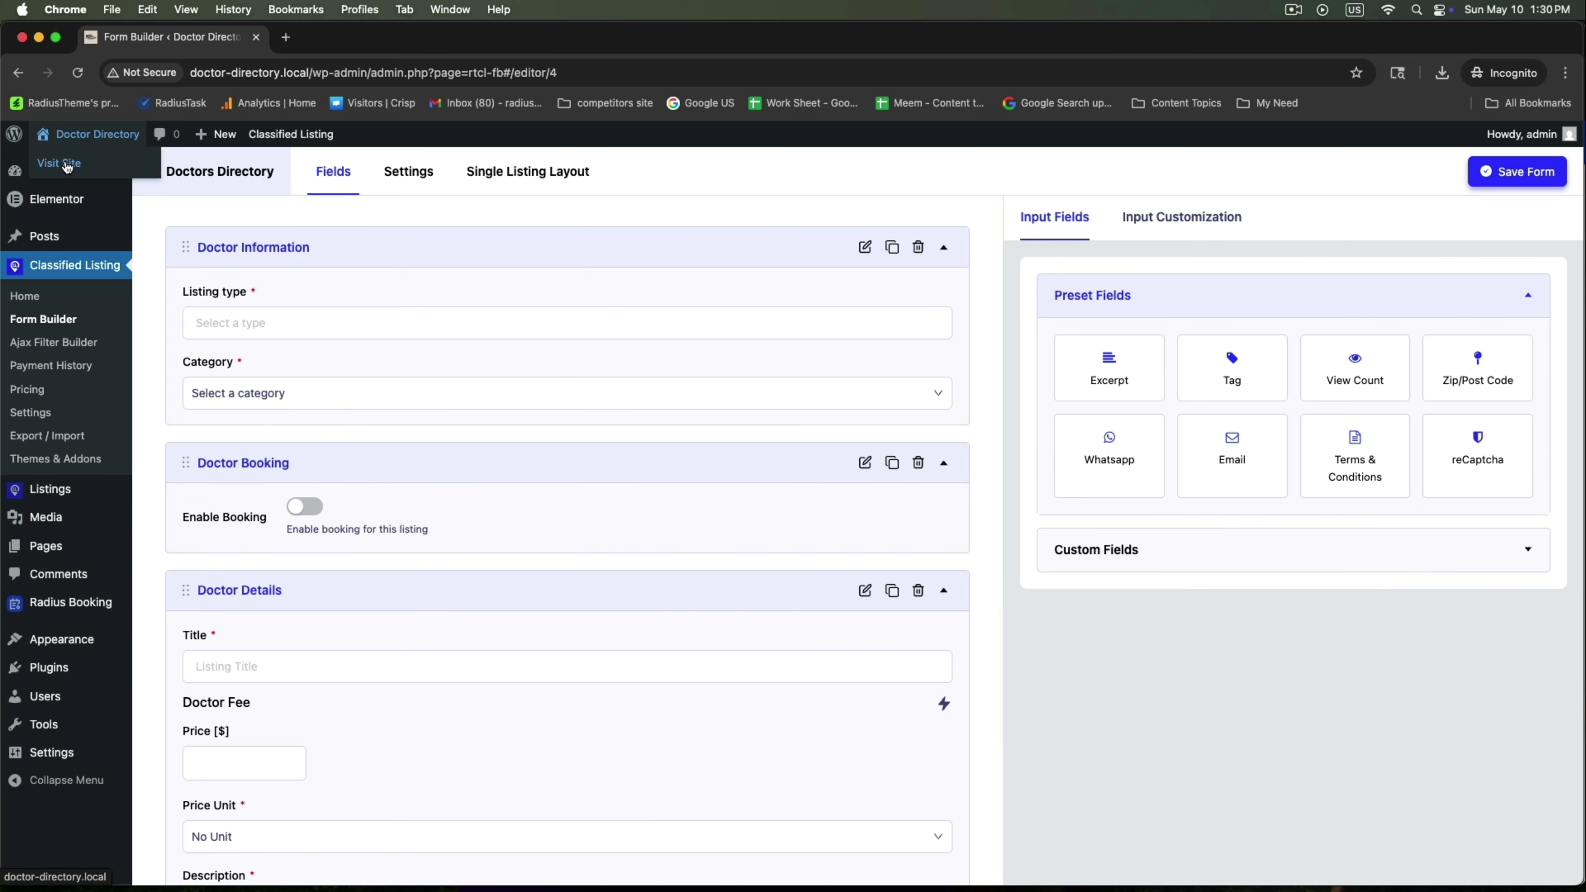
Start a Doctors Directory listing of type View Details in the Doctors category
{"action": "right_click", "coordinate": [67, 166]}
{"action": "left_click", "coordinate": [112, 175]}
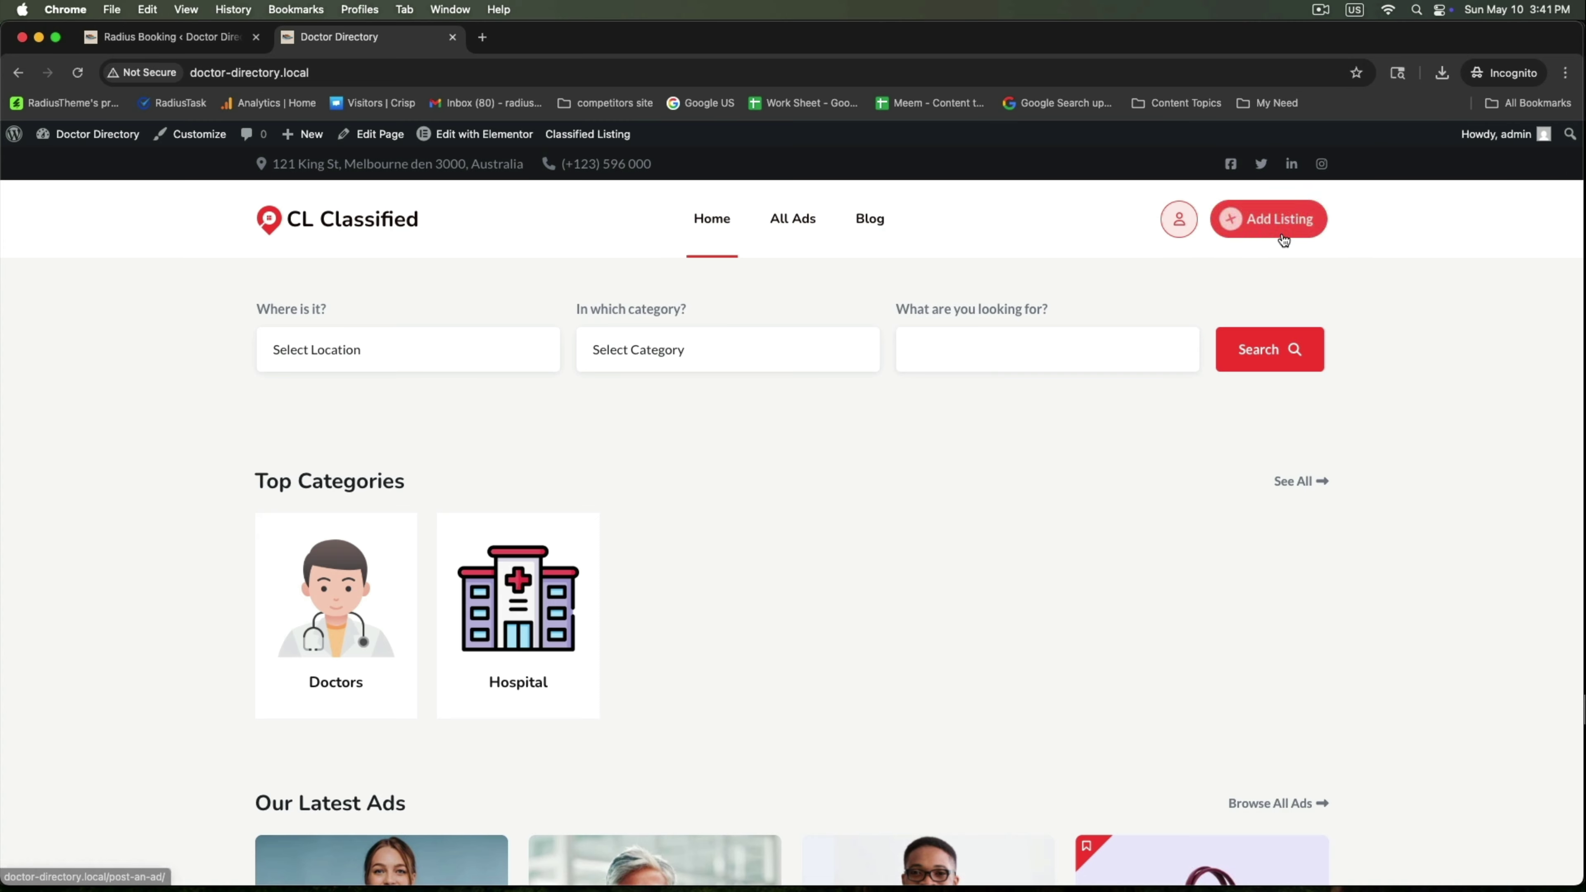
{"action": "left_click", "coordinate": [1274, 219]}
{"action": "left_click", "coordinate": [445, 605]}
{"action": "scroll", "coordinate": [400, 518], "scroll_direction": "down", "scroll_amount": 3}
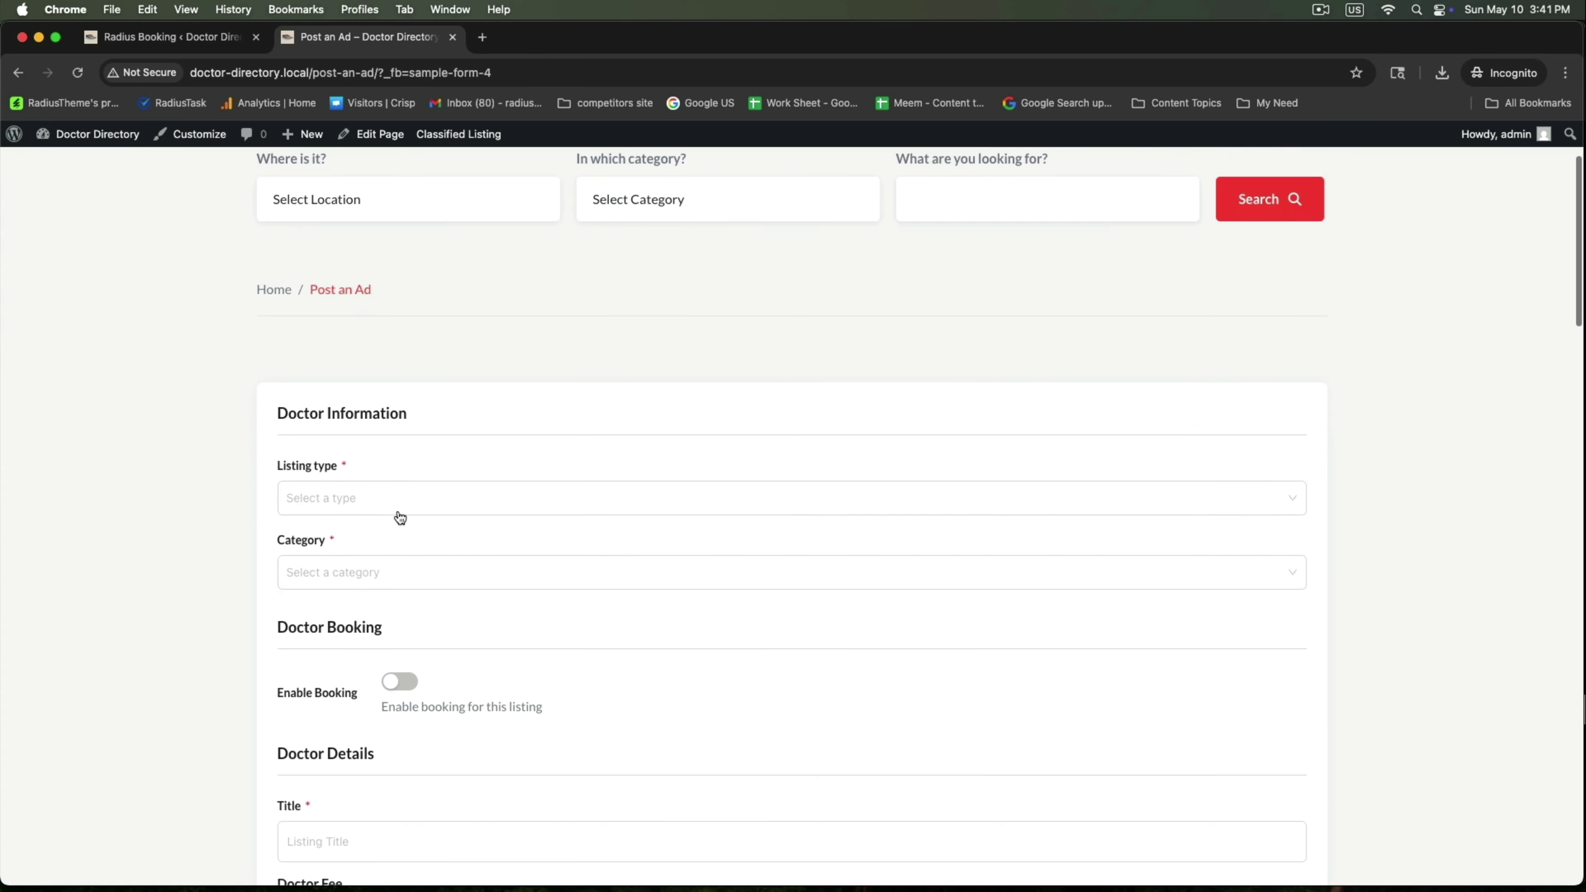
{"action": "left_click", "coordinate": [393, 503]}
{"action": "left_click", "coordinate": [343, 531]}
{"action": "left_click", "coordinate": [365, 569]}
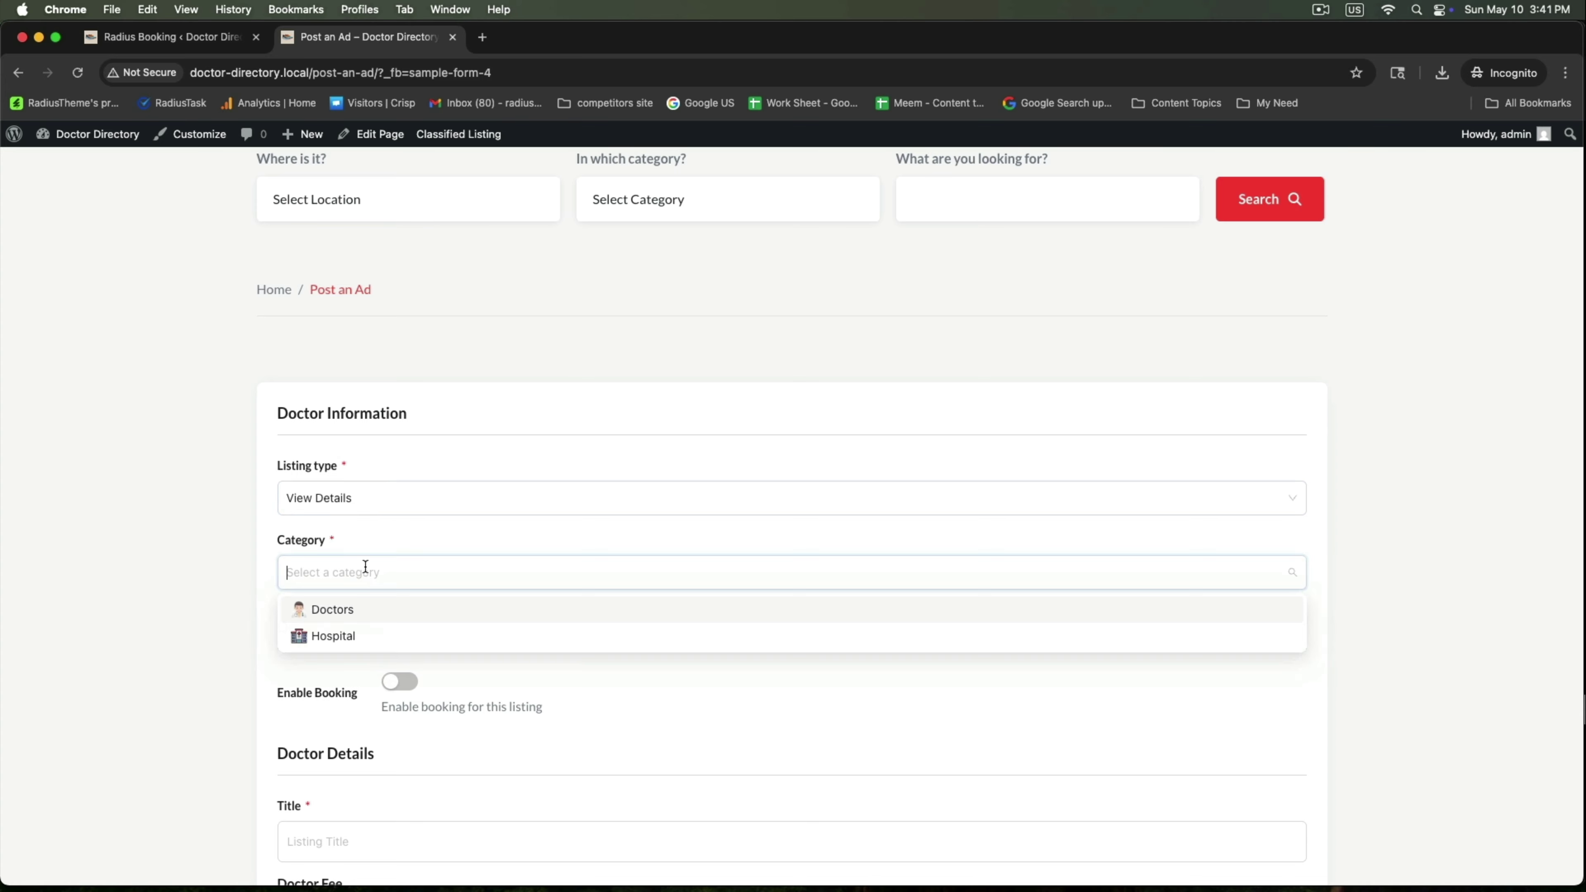
{"action": "left_click", "coordinate": [376, 617]}
Enable booking, then enter the staff e-mail and the doctor's name as the listing title
{"action": "scroll", "coordinate": [374, 562], "scroll_direction": "down", "scroll_amount": 3}
{"action": "left_click_drag", "start_coordinate": [275, 440], "coordinate": [418, 456]}
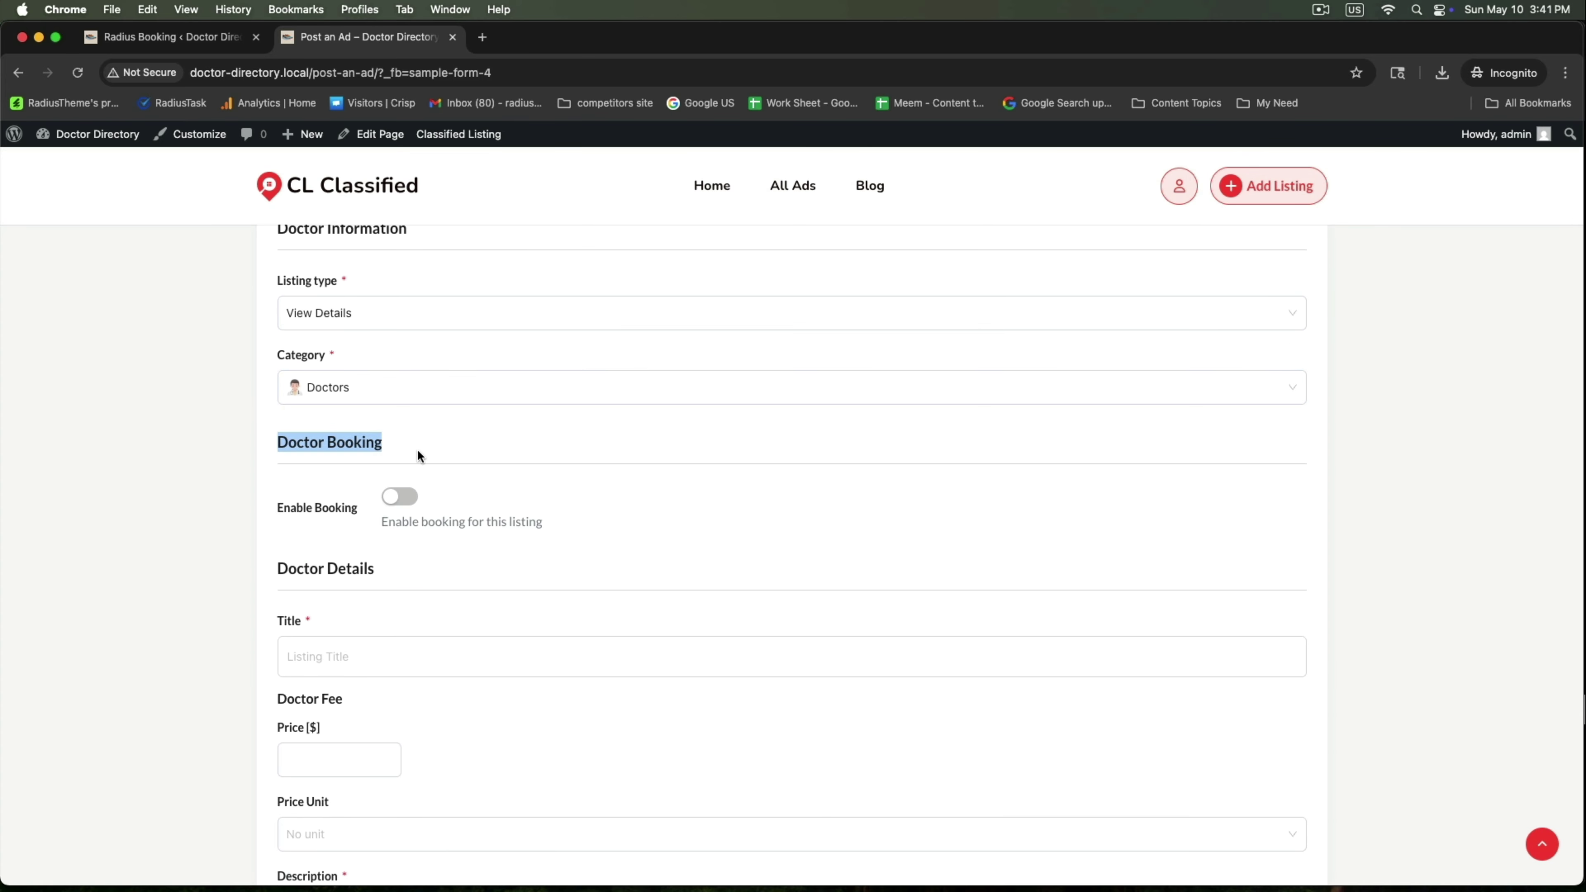
{"action": "left_click", "coordinate": [399, 497]}
{"action": "scroll", "coordinate": [562, 512], "scroll_direction": "down", "scroll_amount": 3}
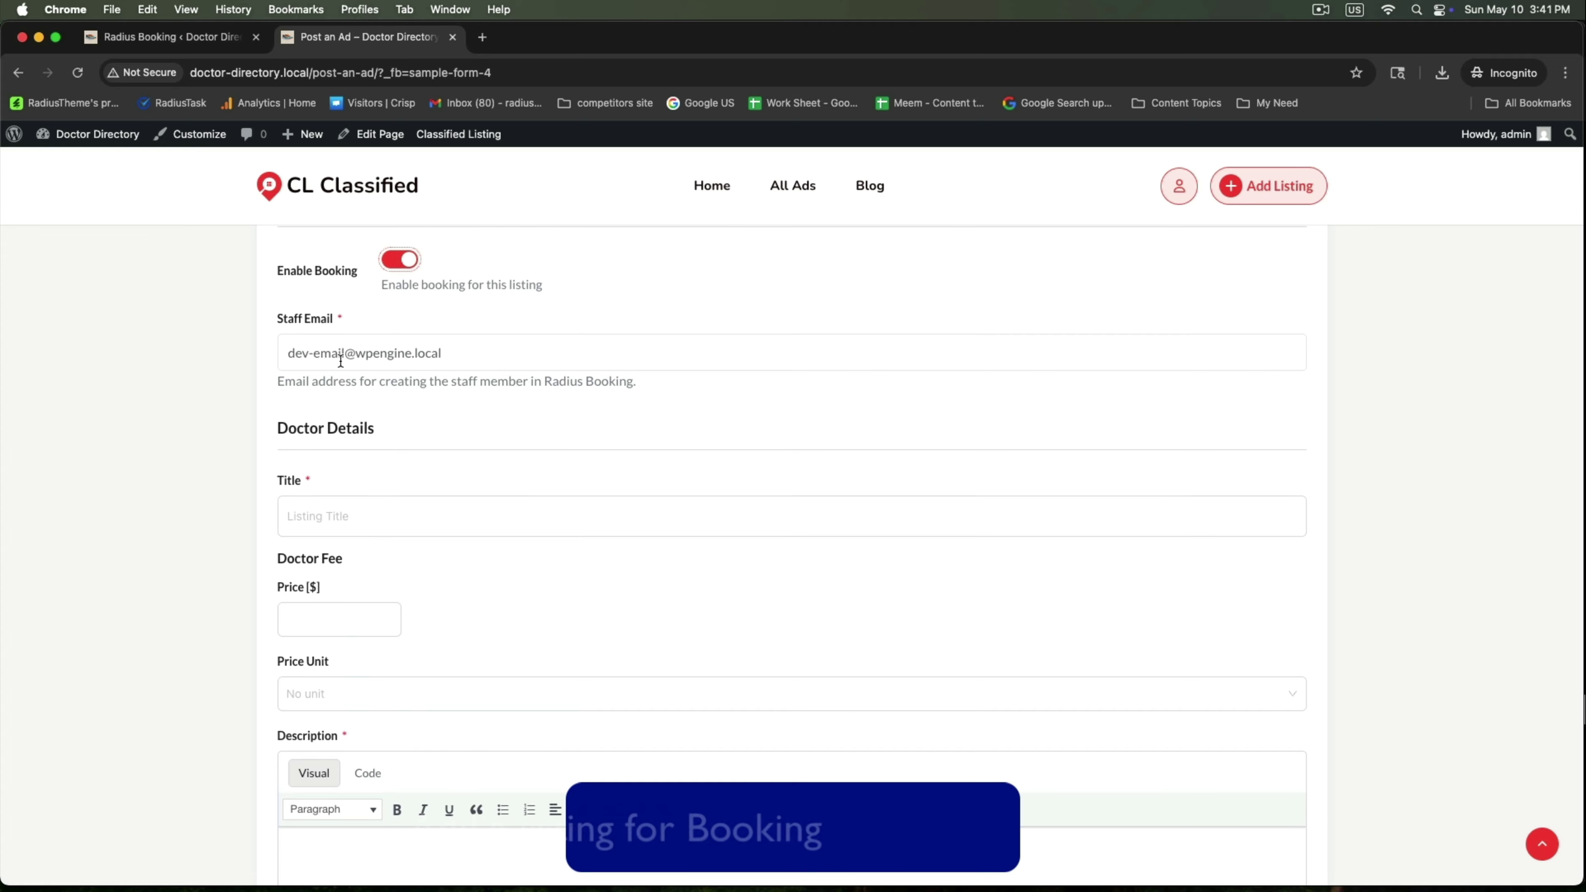
{"action": "left_click_drag", "start_coordinate": [344, 355], "coordinate": [161, 342]}
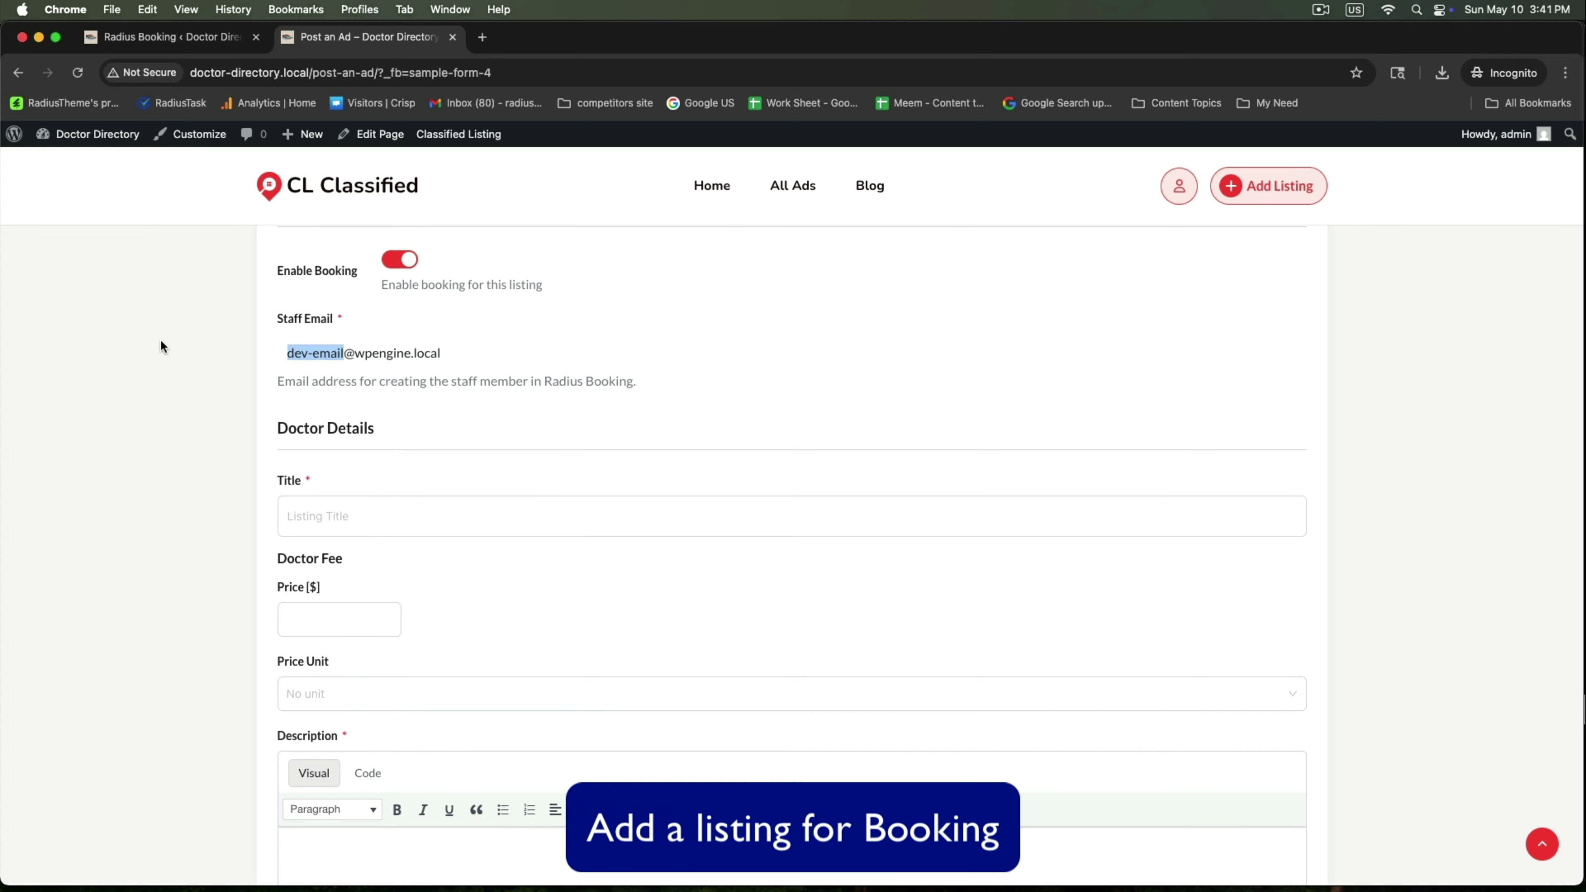
{"action": "left_click_drag", "start_coordinate": [447, 355], "coordinate": [123, 342]}
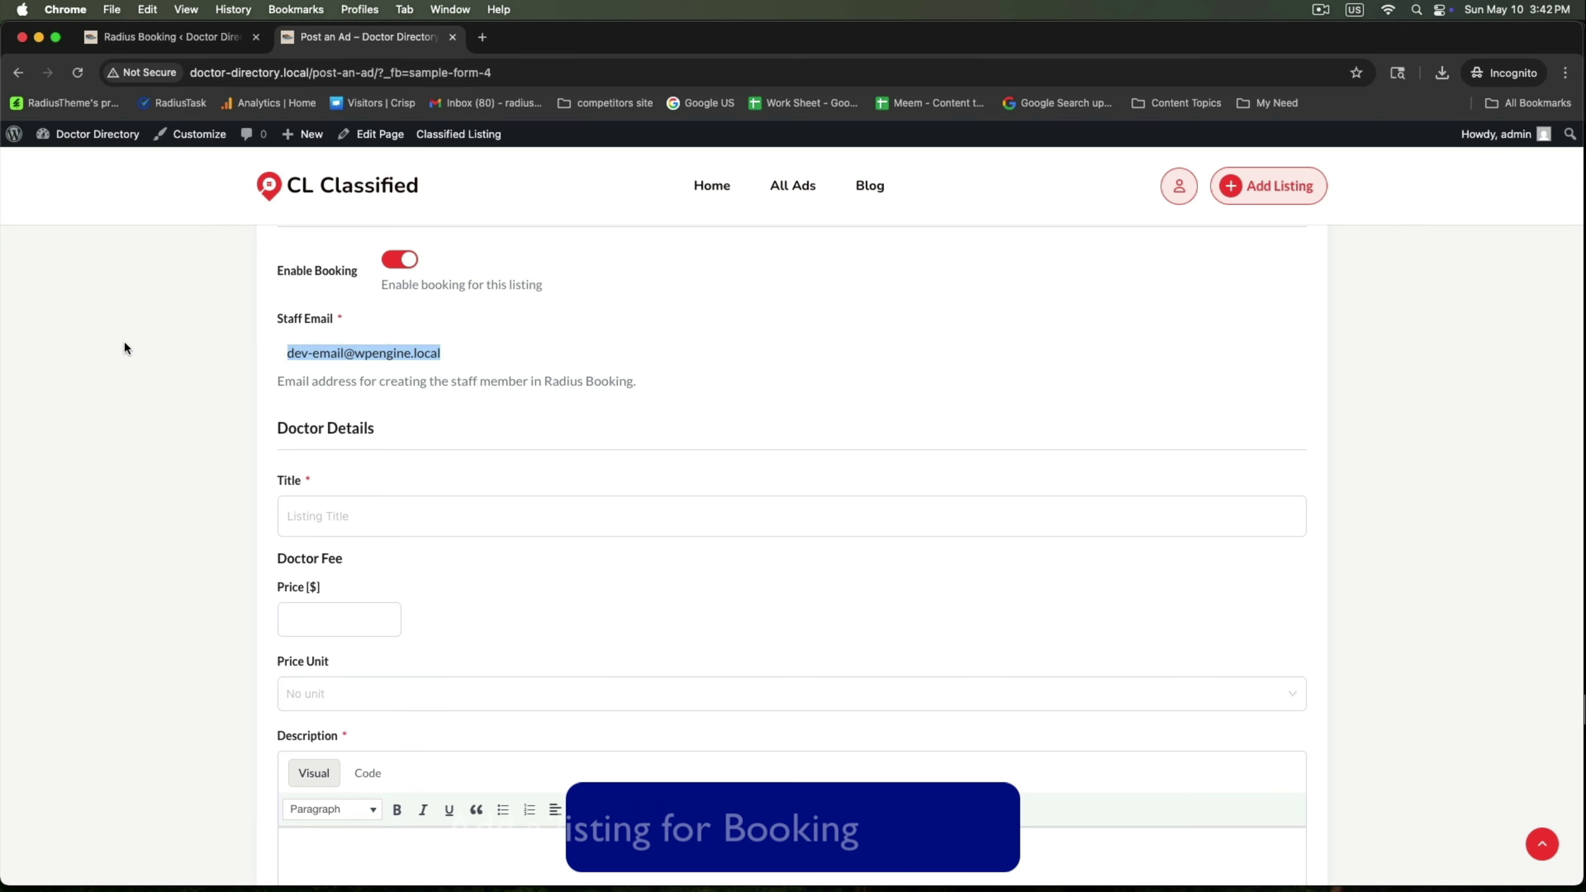
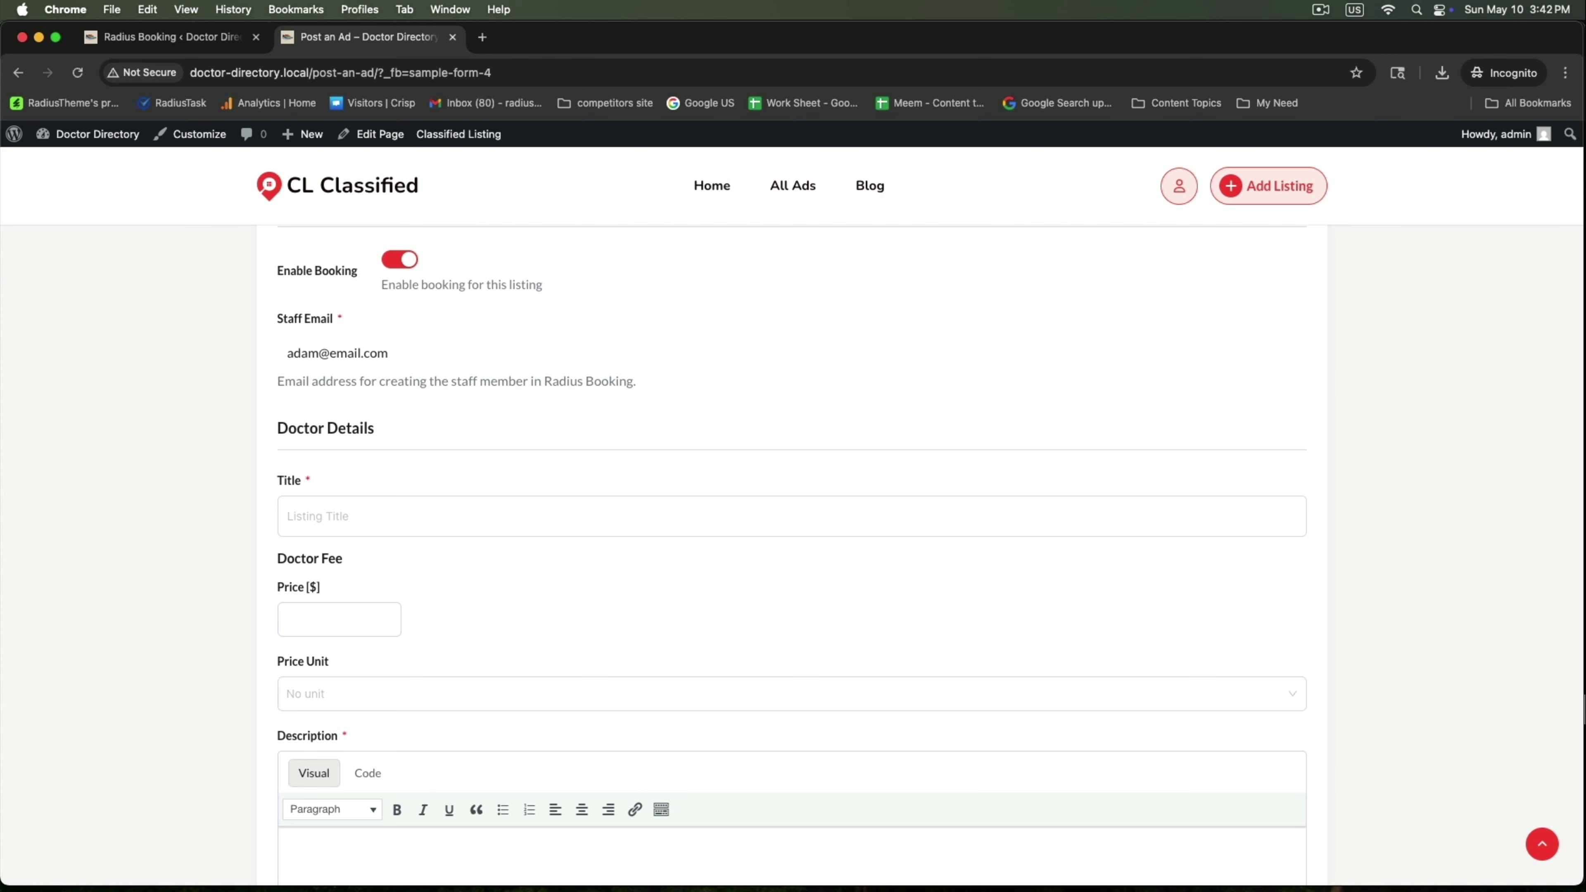
{"action": "left_click", "coordinate": [362, 503]}
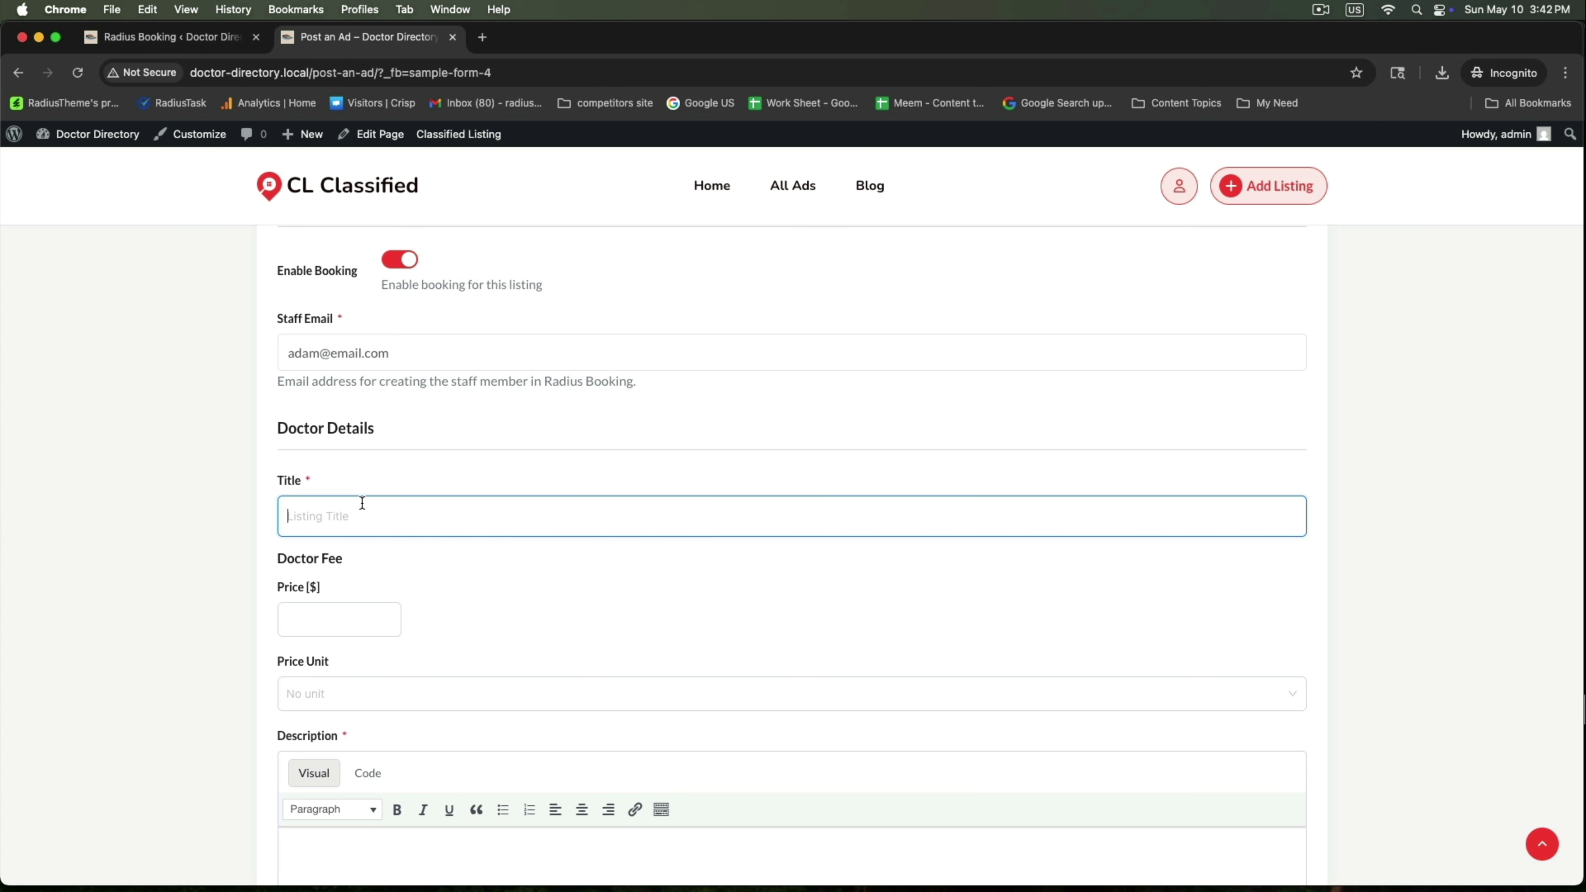
Set the fee to $600 per hour and paste the doctor's profile as the description
{"action": "left_click", "coordinate": [299, 612]}
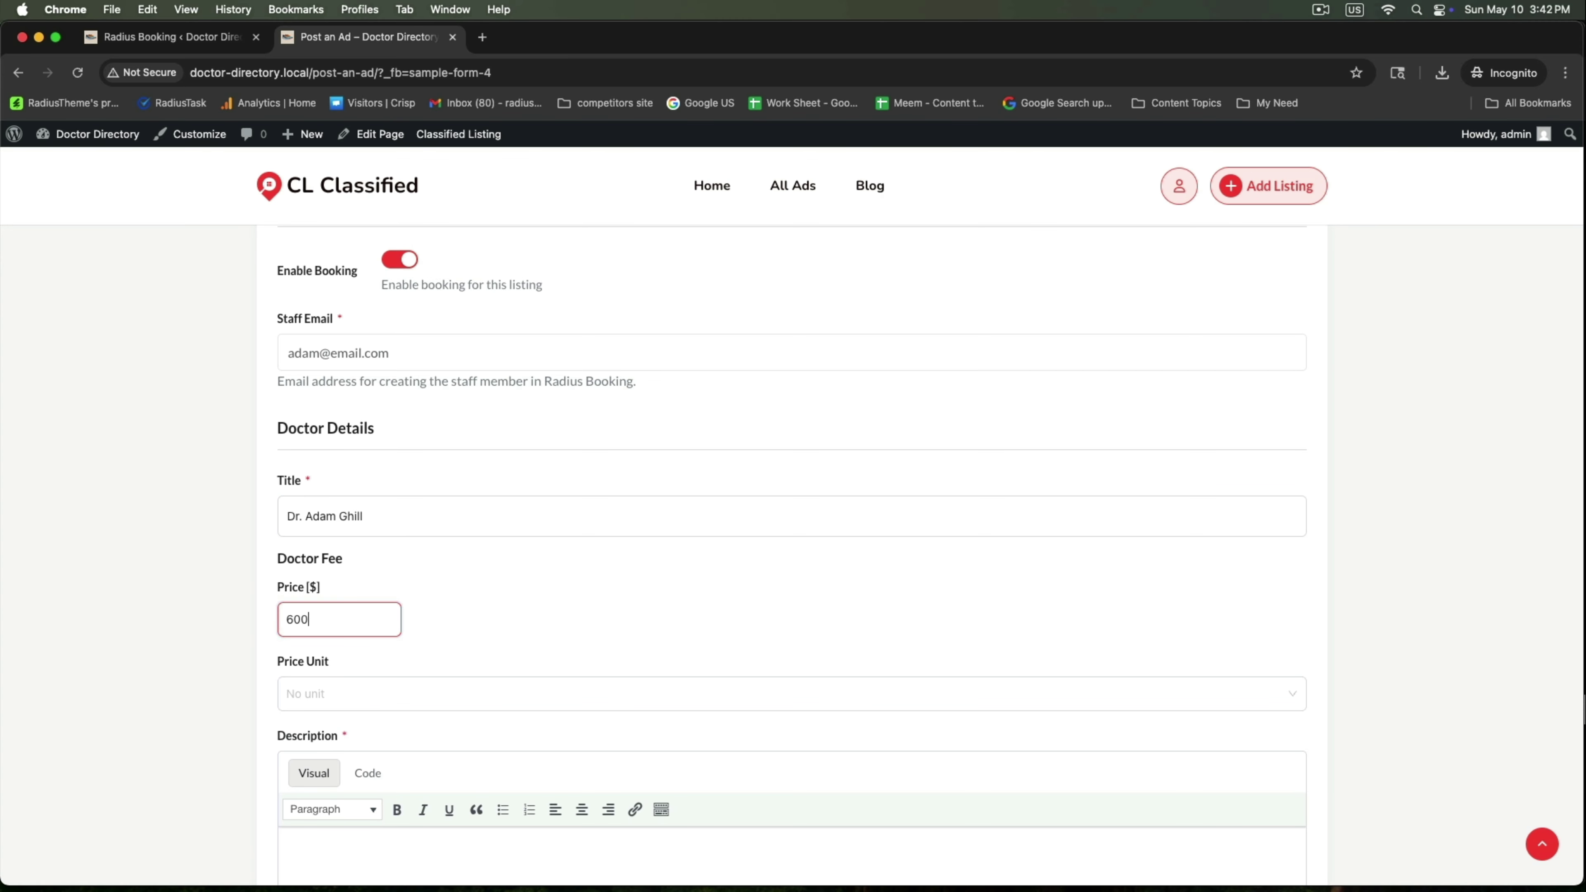
{"action": "type", "text": "600"}
{"action": "scroll", "coordinate": [21, 556], "scroll_direction": "down", "scroll_amount": 5}
{"action": "left_click", "coordinate": [325, 476]}
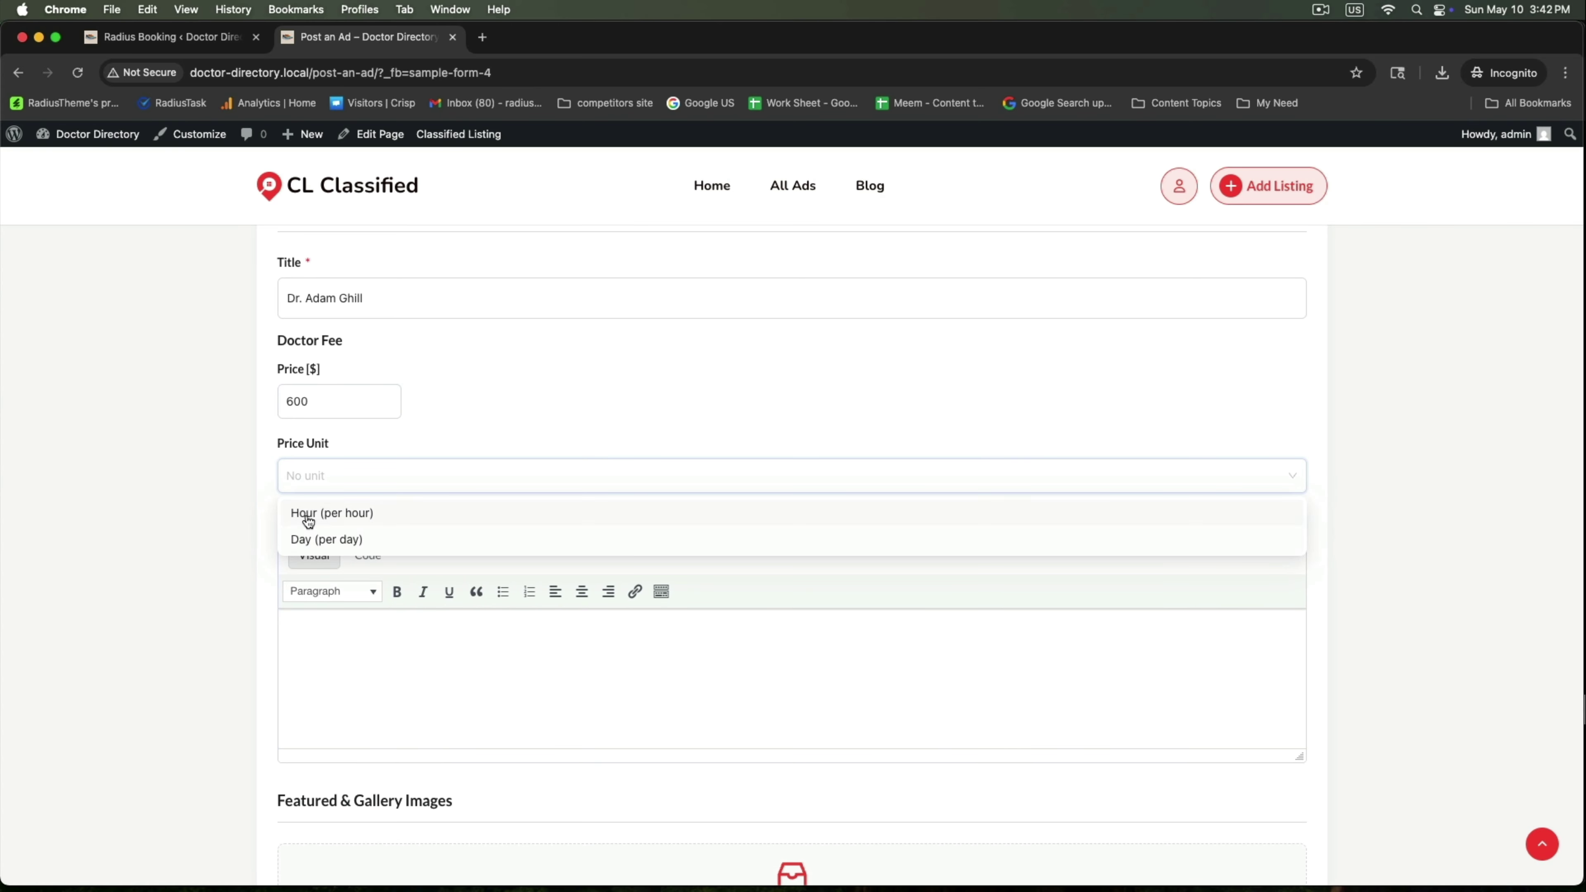
{"action": "left_click", "coordinate": [308, 520]}
{"action": "scroll", "coordinate": [357, 538], "scroll_direction": "down", "scroll_amount": 2}
{"action": "left_click", "coordinate": [357, 537]}
{"action": "key", "text": "super+v"}
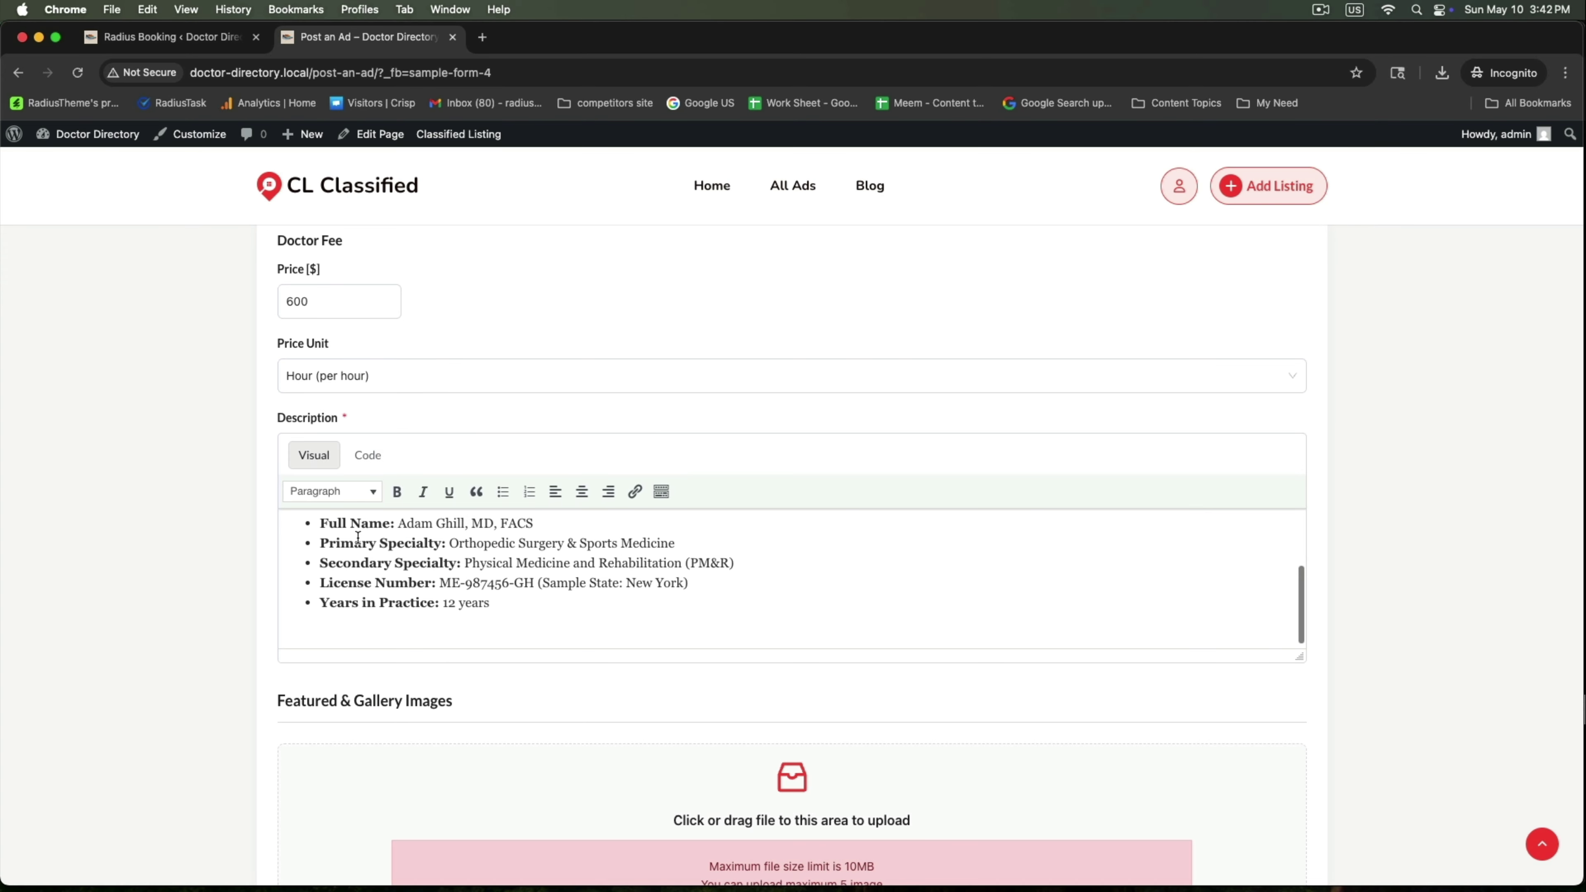
{"action": "scroll", "coordinate": [357, 537], "scroll_direction": "up", "scroll_amount": 3}
{"action": "scroll", "coordinate": [357, 537], "scroll_direction": "down", "scroll_amount": 3}
{"action": "scroll", "coordinate": [139, 553], "scroll_direction": "down", "scroll_amount": 10}
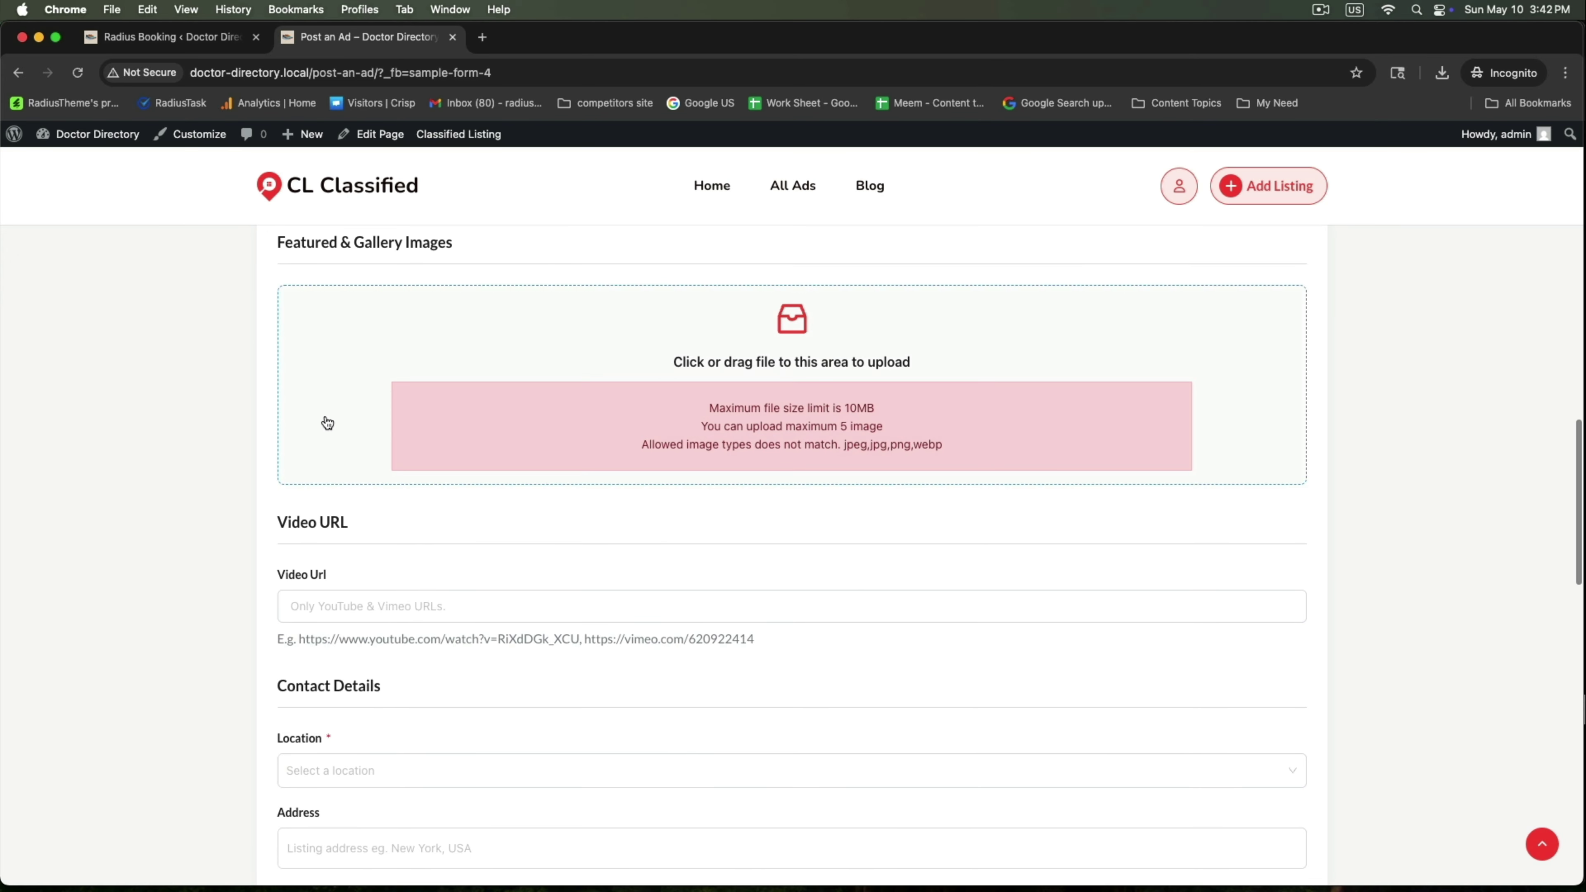
Upload the doctor's photo as the listing's featured image
{"action": "scroll", "coordinate": [326, 423], "scroll_direction": "up", "scroll_amount": 1}
{"action": "left_click", "coordinate": [538, 375]}
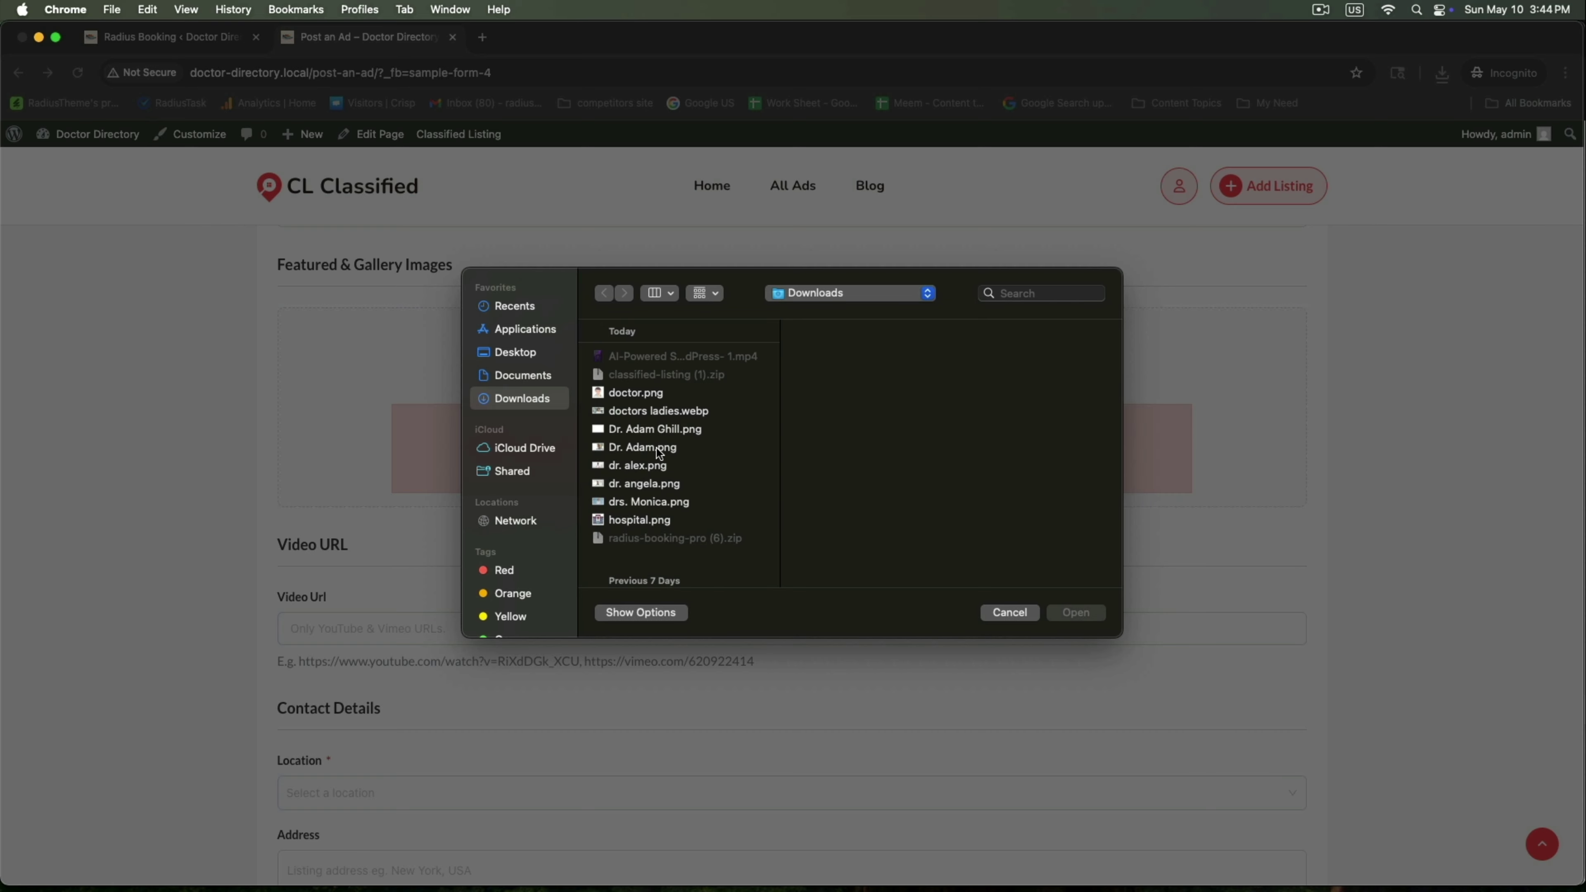
{"action": "left_click", "coordinate": [657, 448]}
{"action": "left_click", "coordinate": [1056, 611]}
Set the location to New York, enter the contact phone number, and submit the listing
{"action": "scroll", "coordinate": [669, 581], "scroll_direction": "down", "scroll_amount": 5}
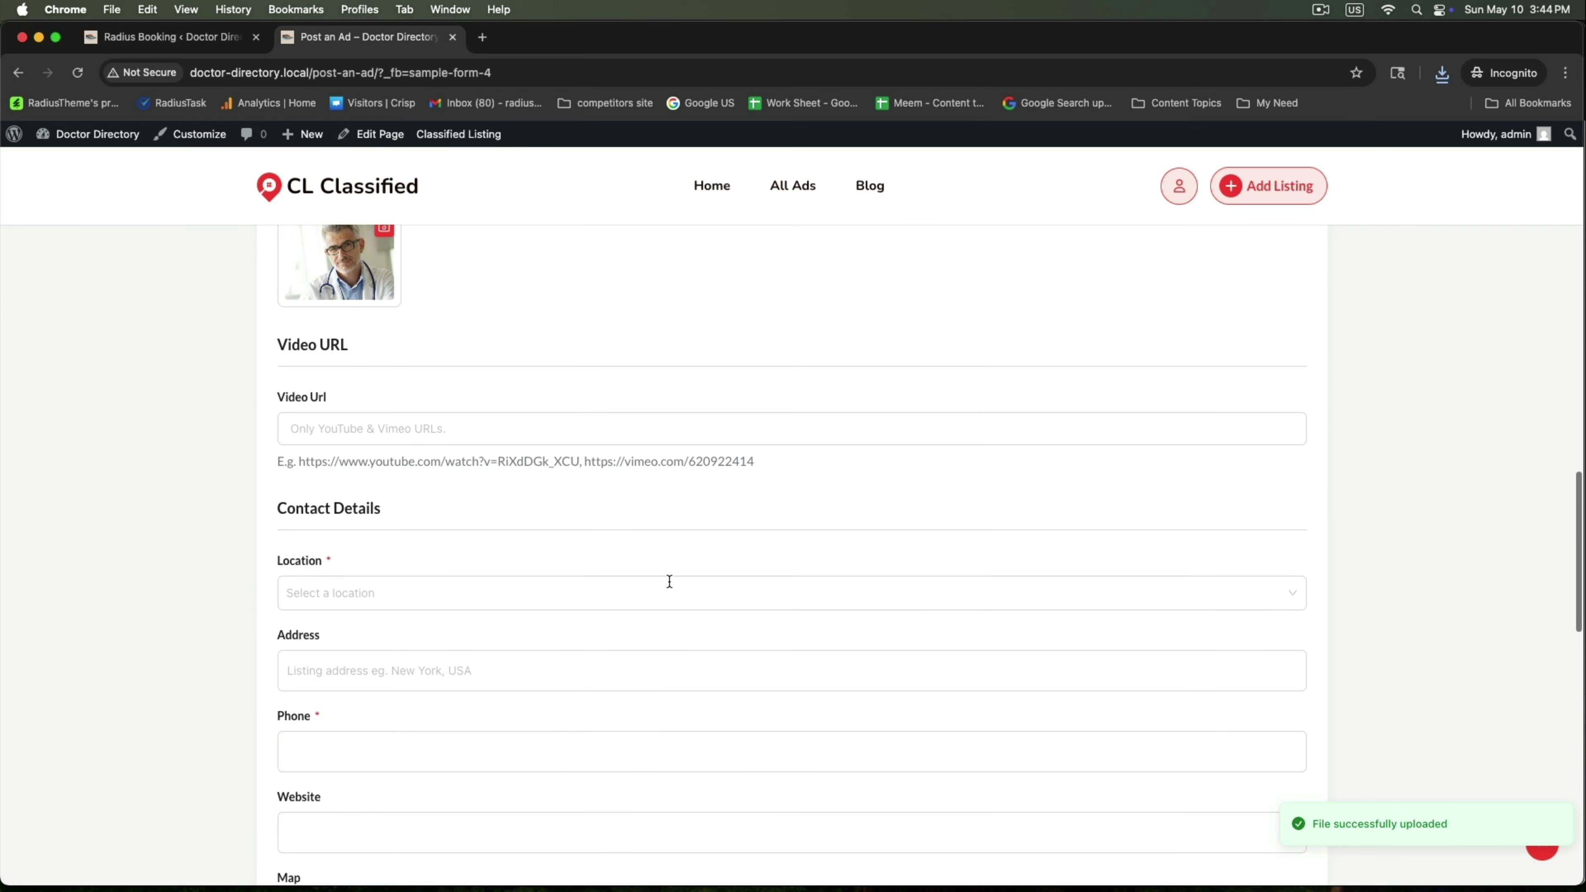
{"action": "left_click", "coordinate": [669, 581]}
{"action": "left_click", "coordinate": [301, 605]}
{"action": "scroll", "coordinate": [306, 600], "scroll_direction": "down", "scroll_amount": 3}
{"action": "left_click", "coordinate": [295, 510]}
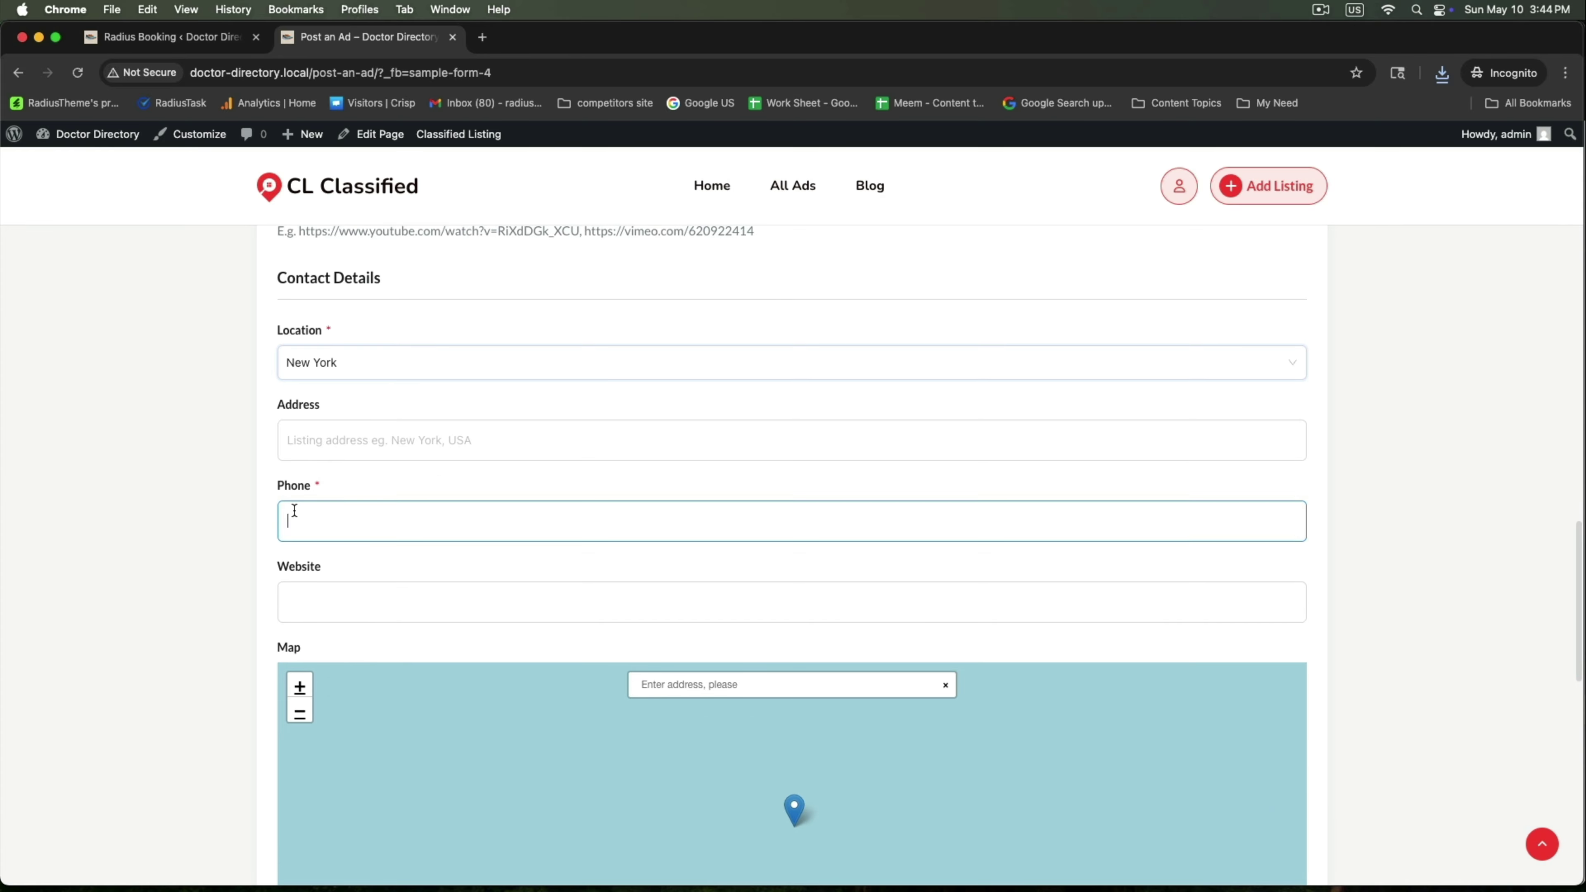
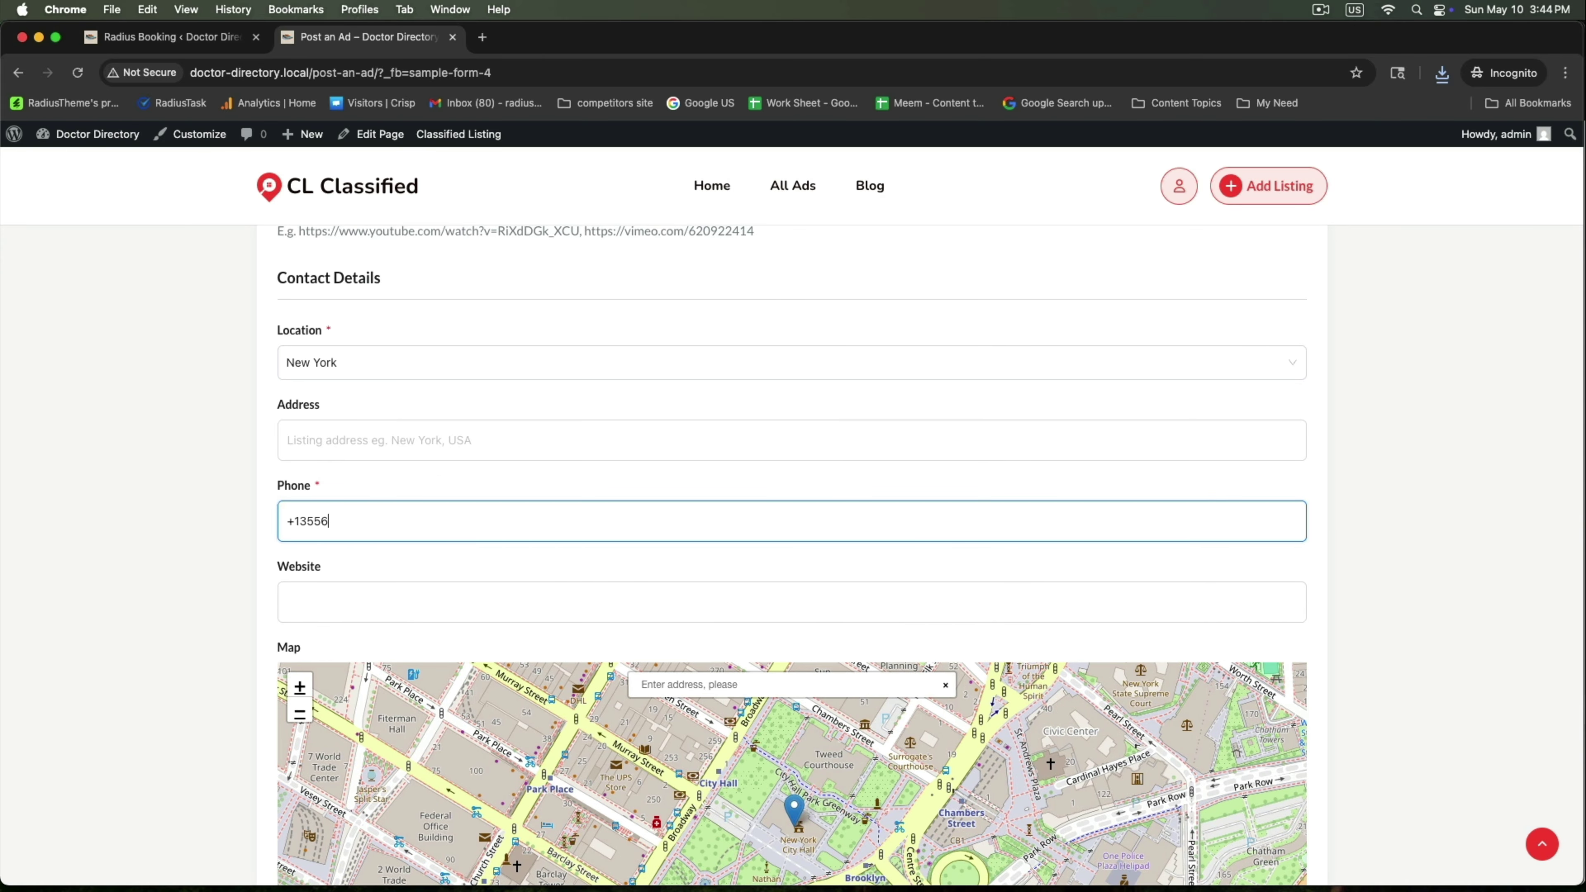
{"action": "scroll", "coordinate": [200, 566], "scroll_direction": "down", "scroll_amount": 8}
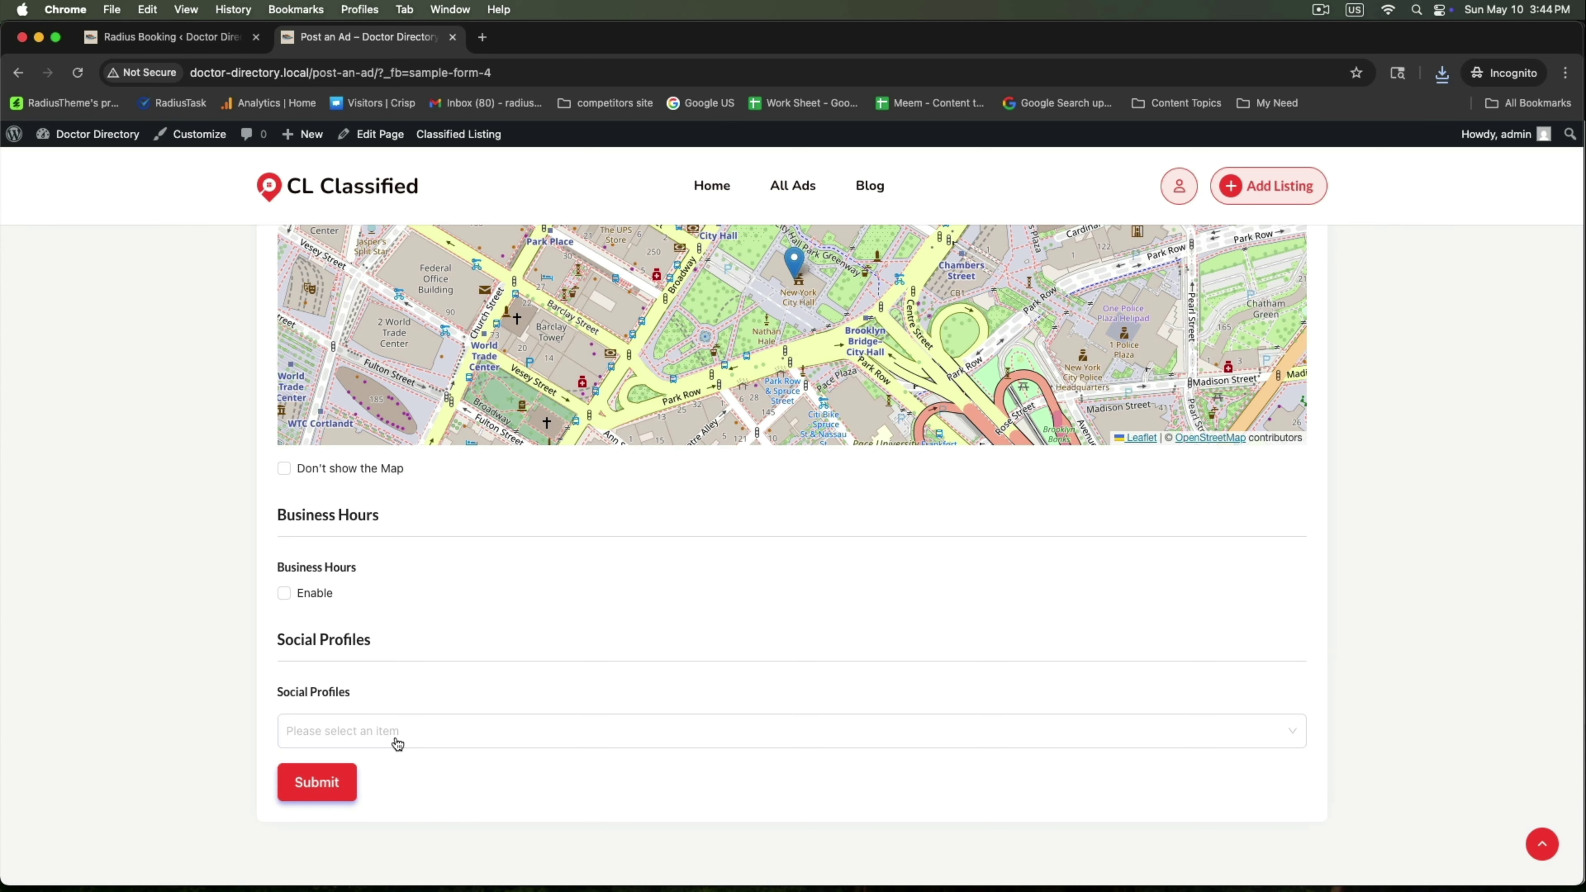
{"action": "left_click", "coordinate": [315, 781]}
{"action": "scroll", "coordinate": [584, 556], "scroll_direction": "down", "scroll_amount": 3}
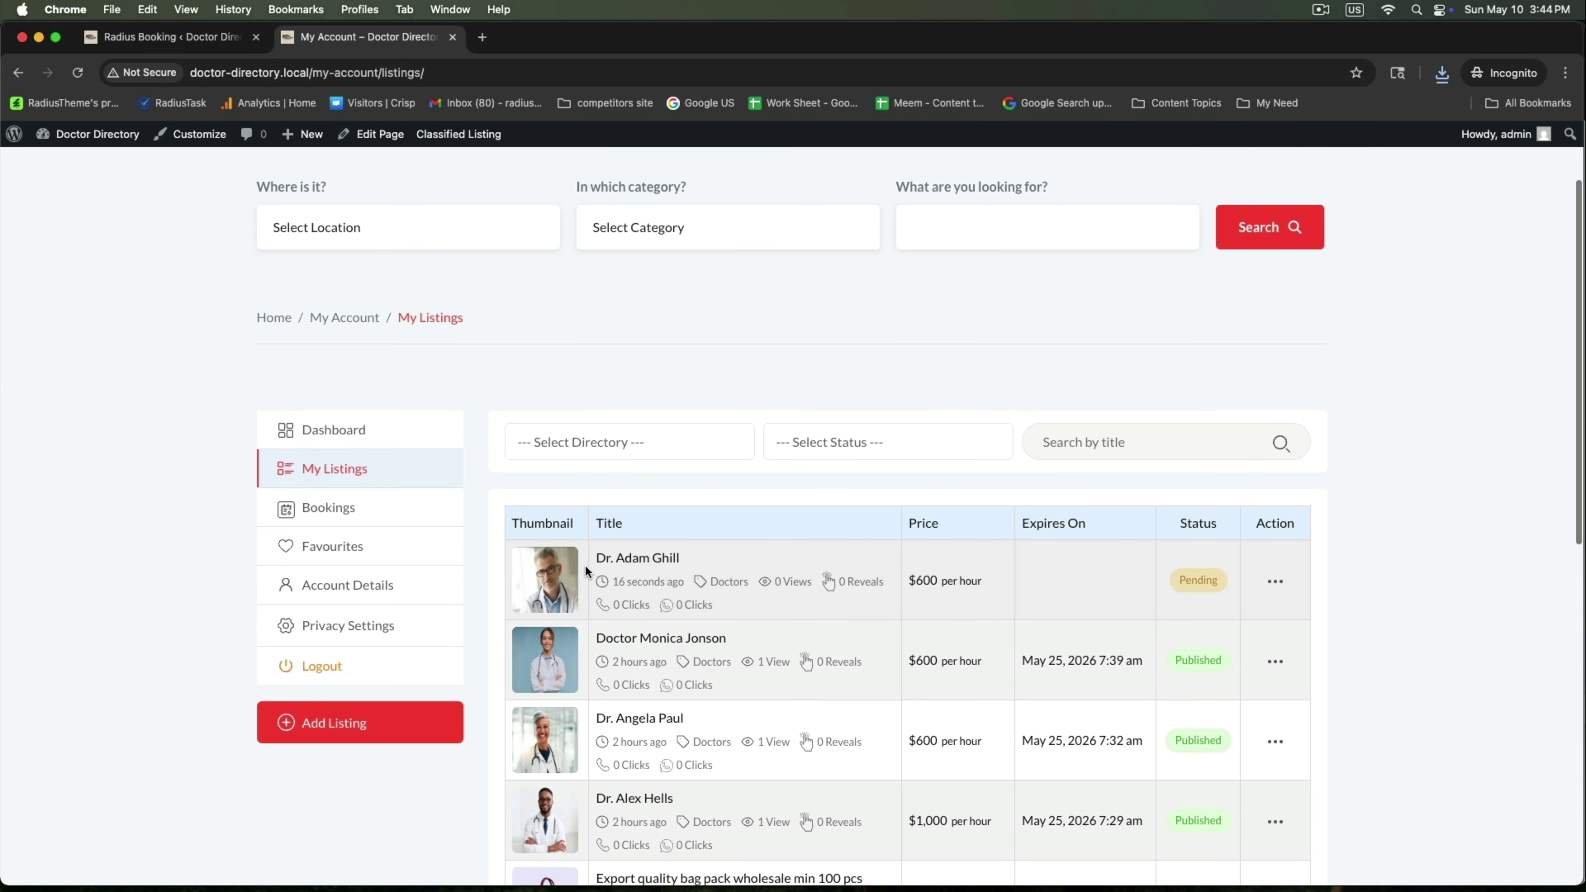
Quick-edit the doctor's listing to Published status and open its public listing page
{"action": "left_click_drag", "start_coordinate": [590, 557], "coordinate": [756, 556]}
{"action": "left_click", "coordinate": [175, 37]}
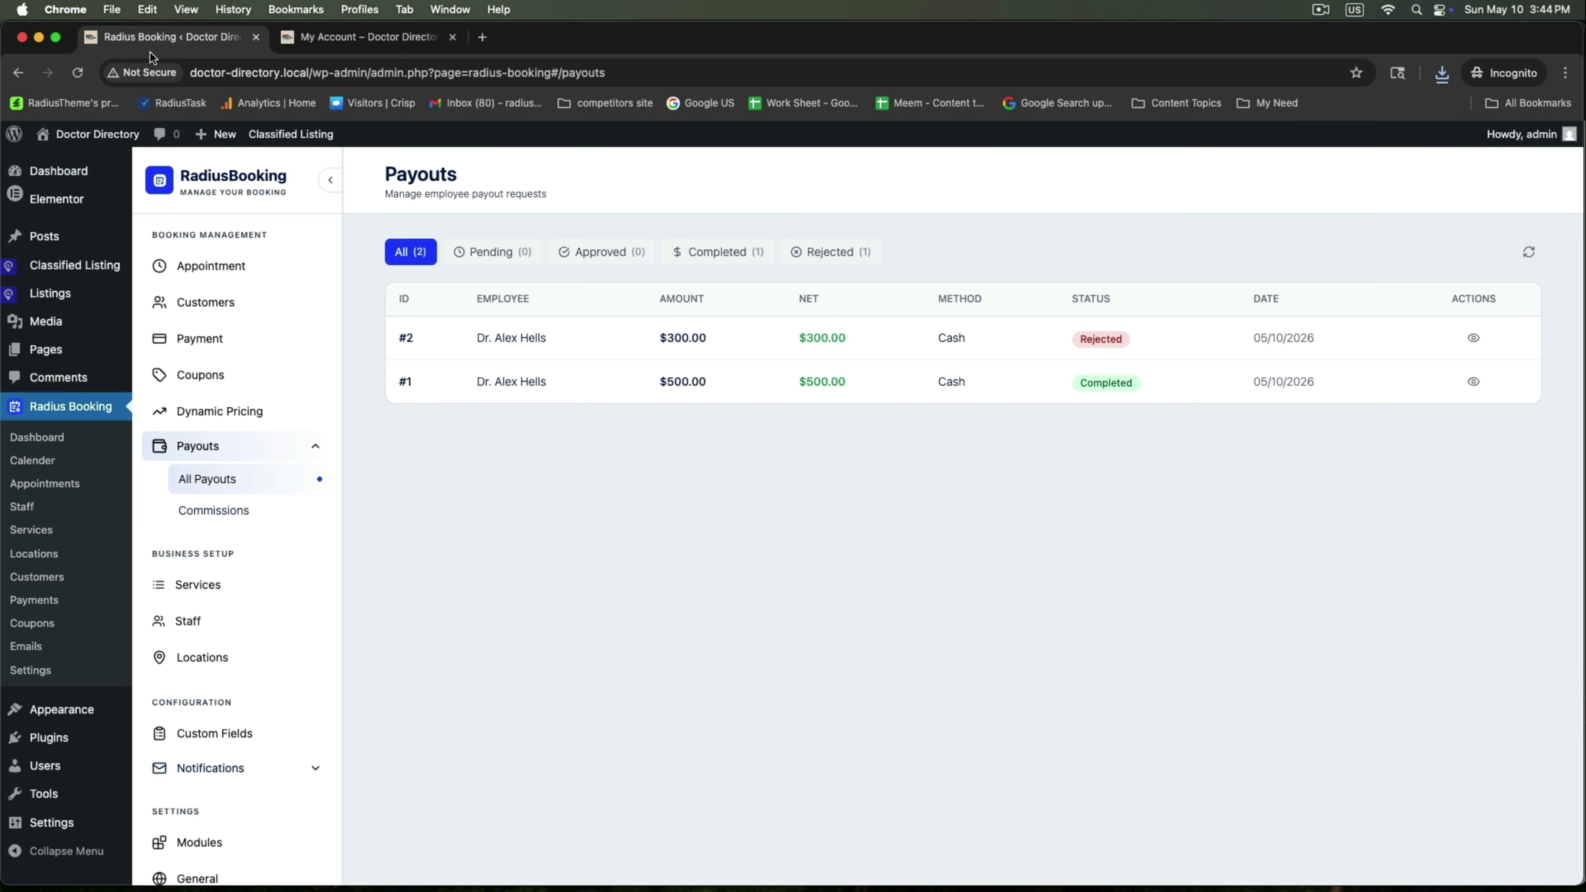
{"action": "left_click", "coordinate": [154, 295]}
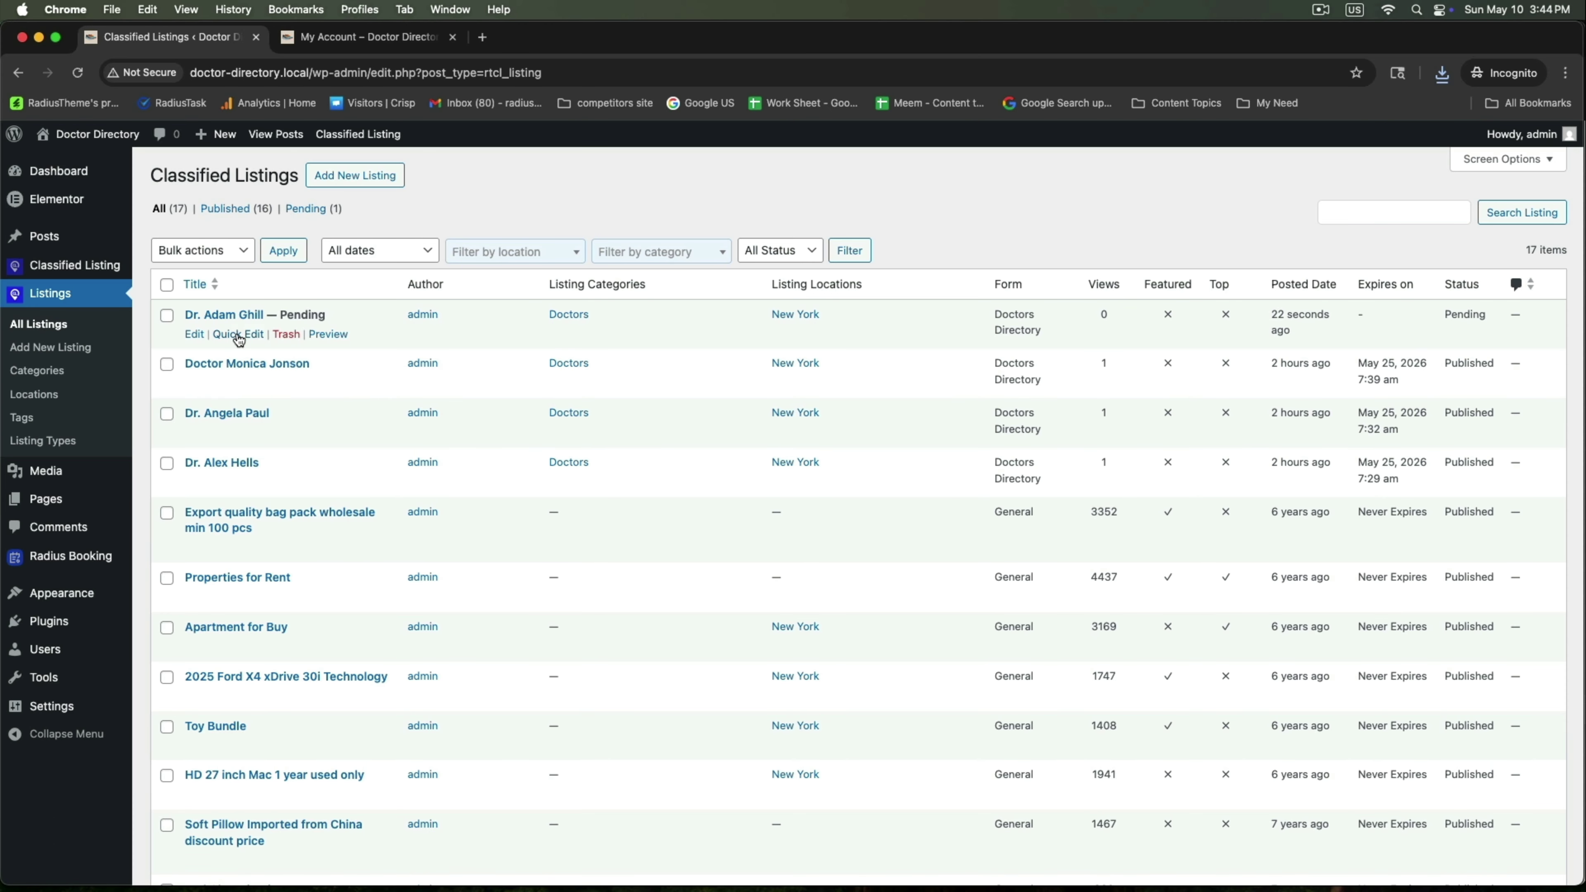
{"action": "left_click", "coordinate": [221, 338]}
{"action": "left_click", "coordinate": [964, 506]}
{"action": "left_click", "coordinate": [964, 484]}
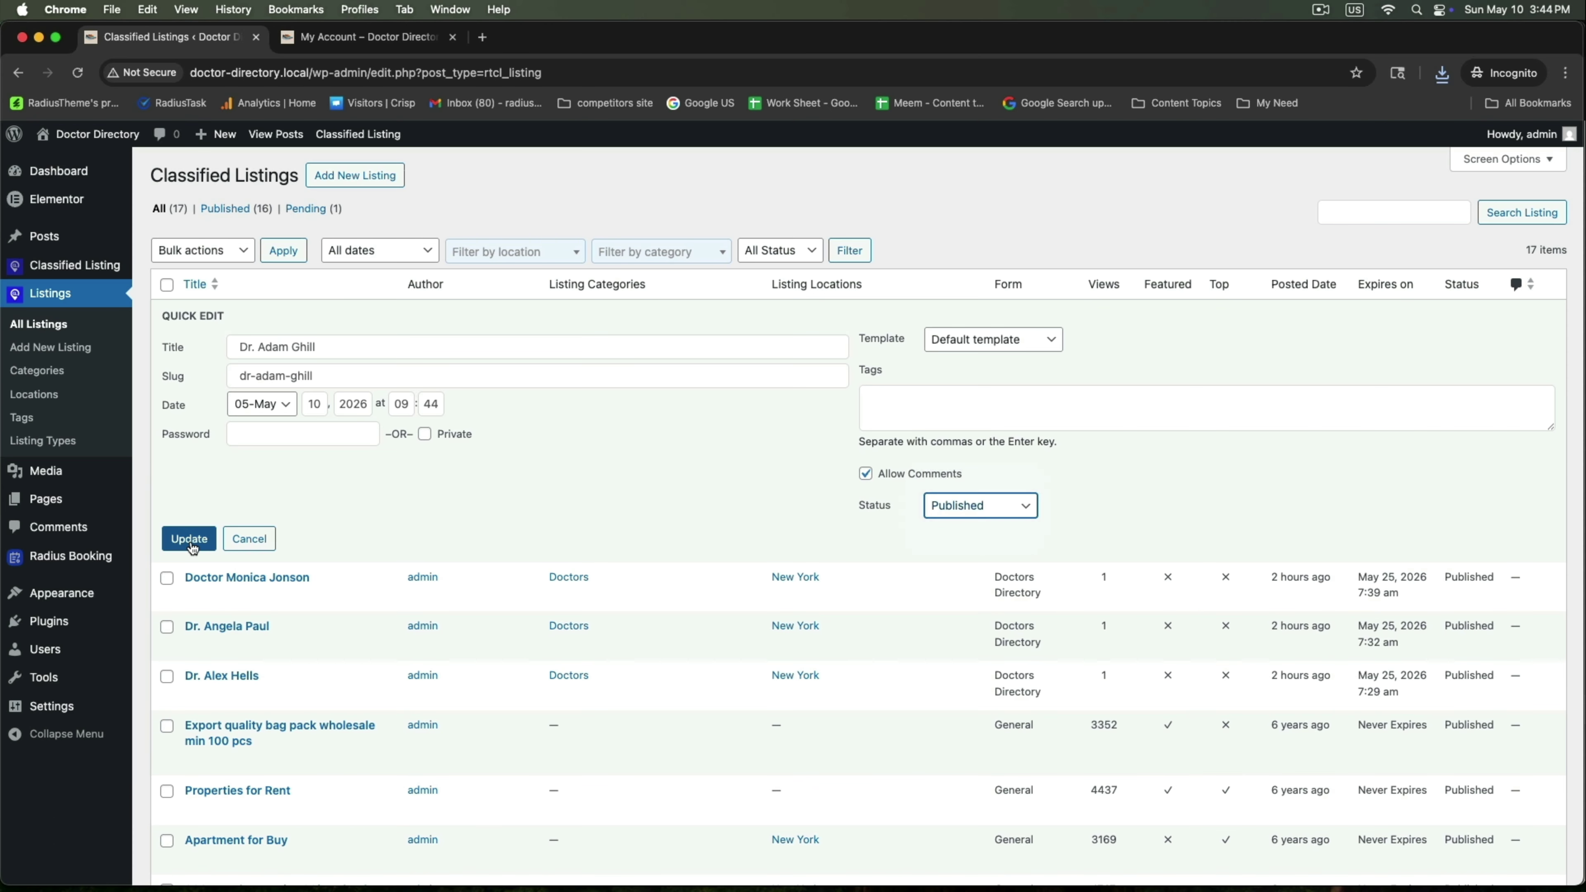
{"action": "left_click", "coordinate": [189, 538]}
{"action": "left_click", "coordinate": [369, 36]}
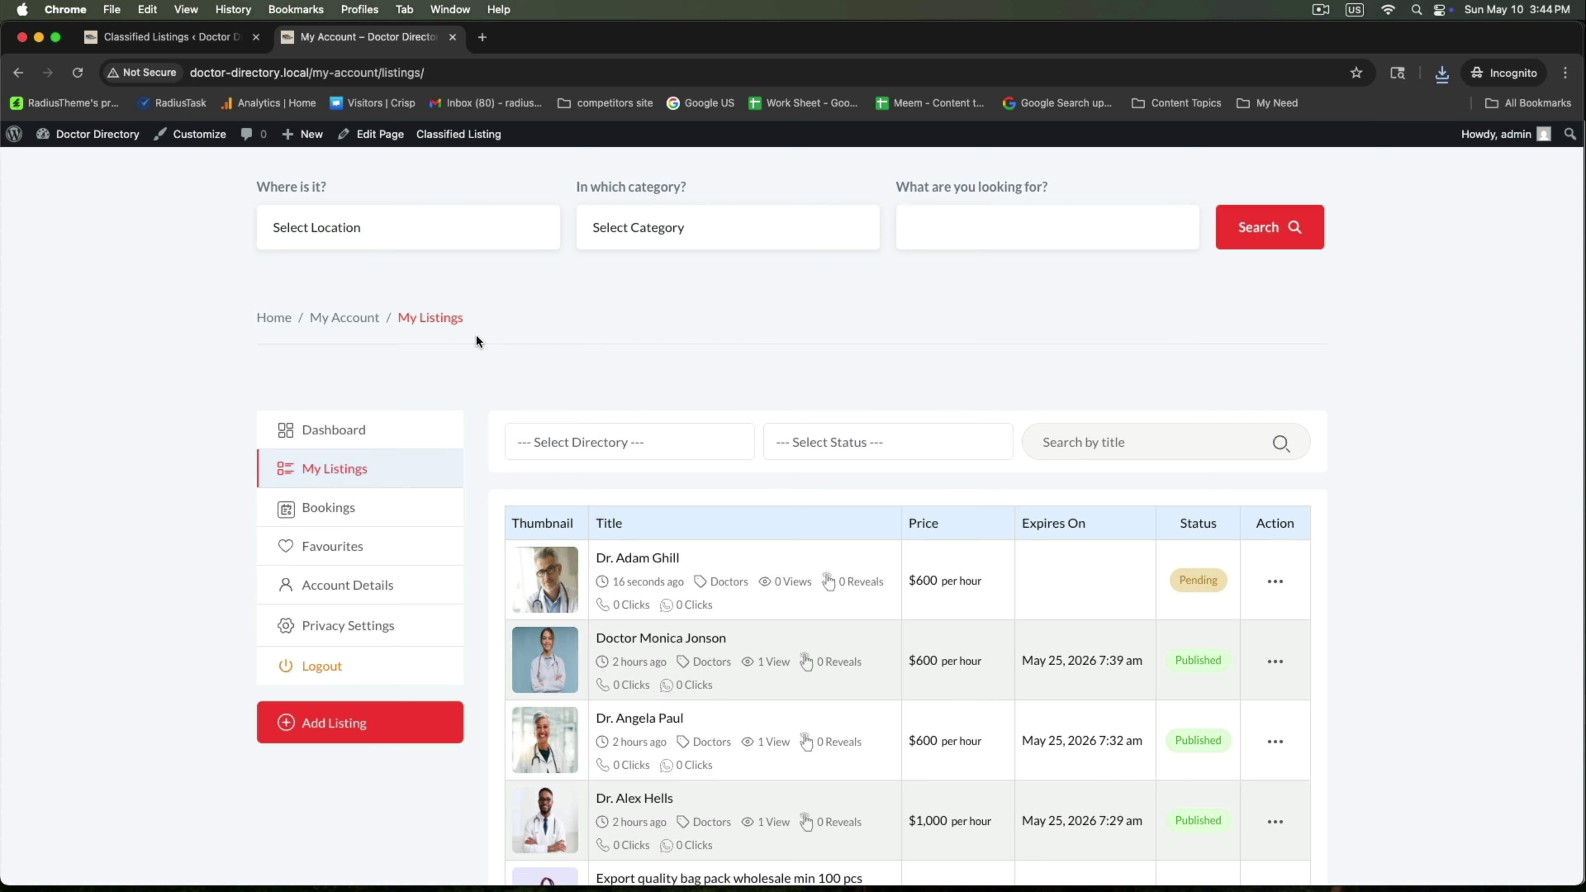
{"action": "left_click", "coordinate": [632, 553]}
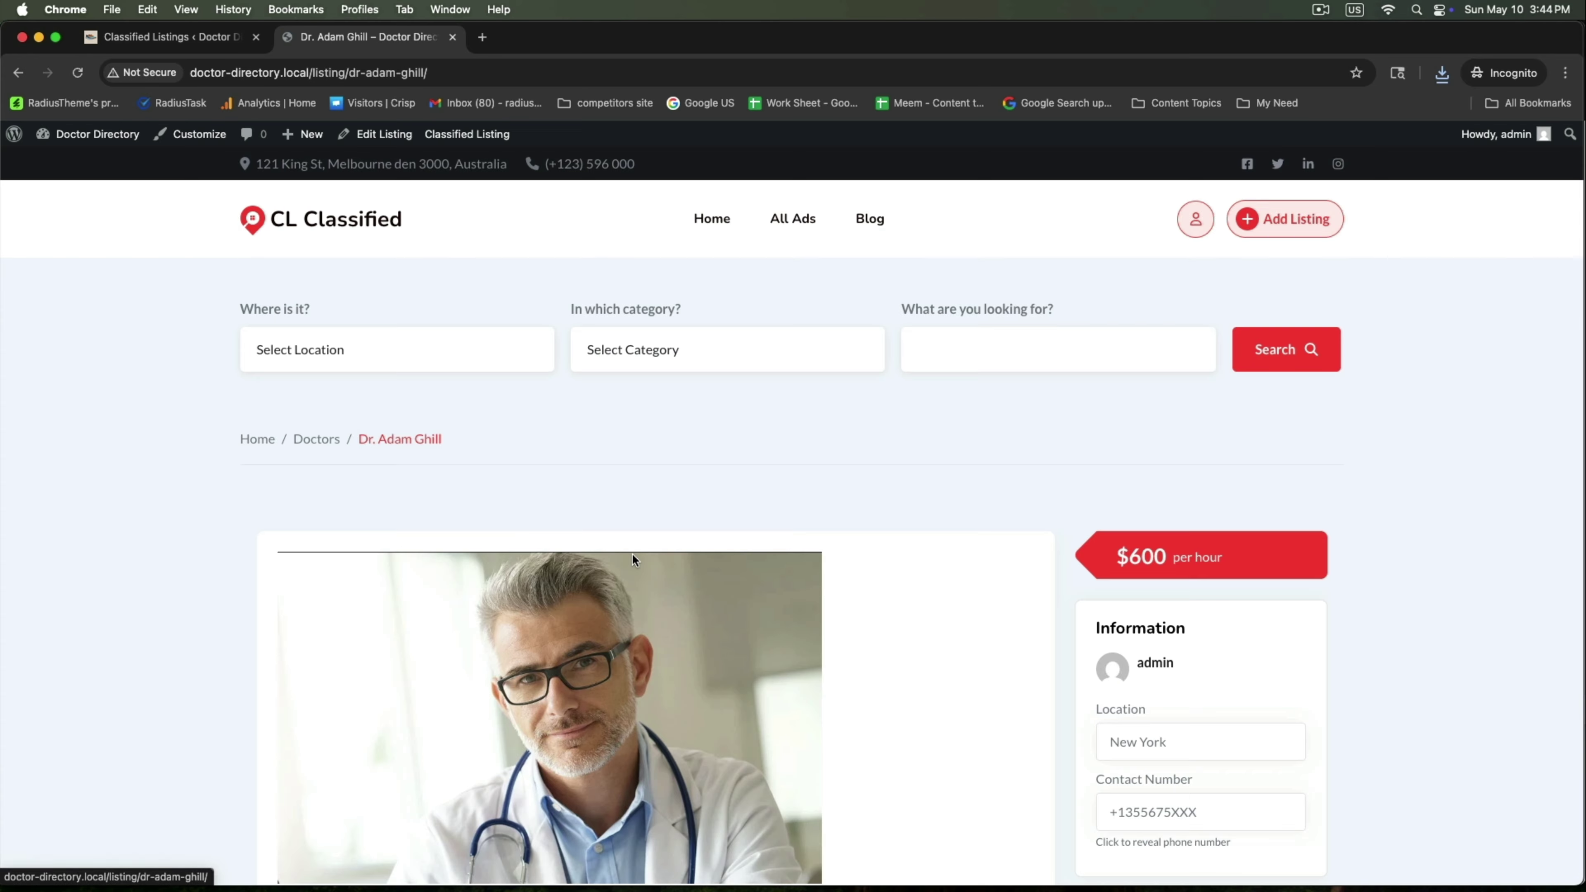
Start a booking with the doctor for May 12, 10:00–11:00 AM
{"action": "scroll", "coordinate": [631, 553], "scroll_direction": "down", "scroll_amount": 5}
{"action": "scroll", "coordinate": [632, 558], "scroll_direction": "down", "scroll_amount": 3}
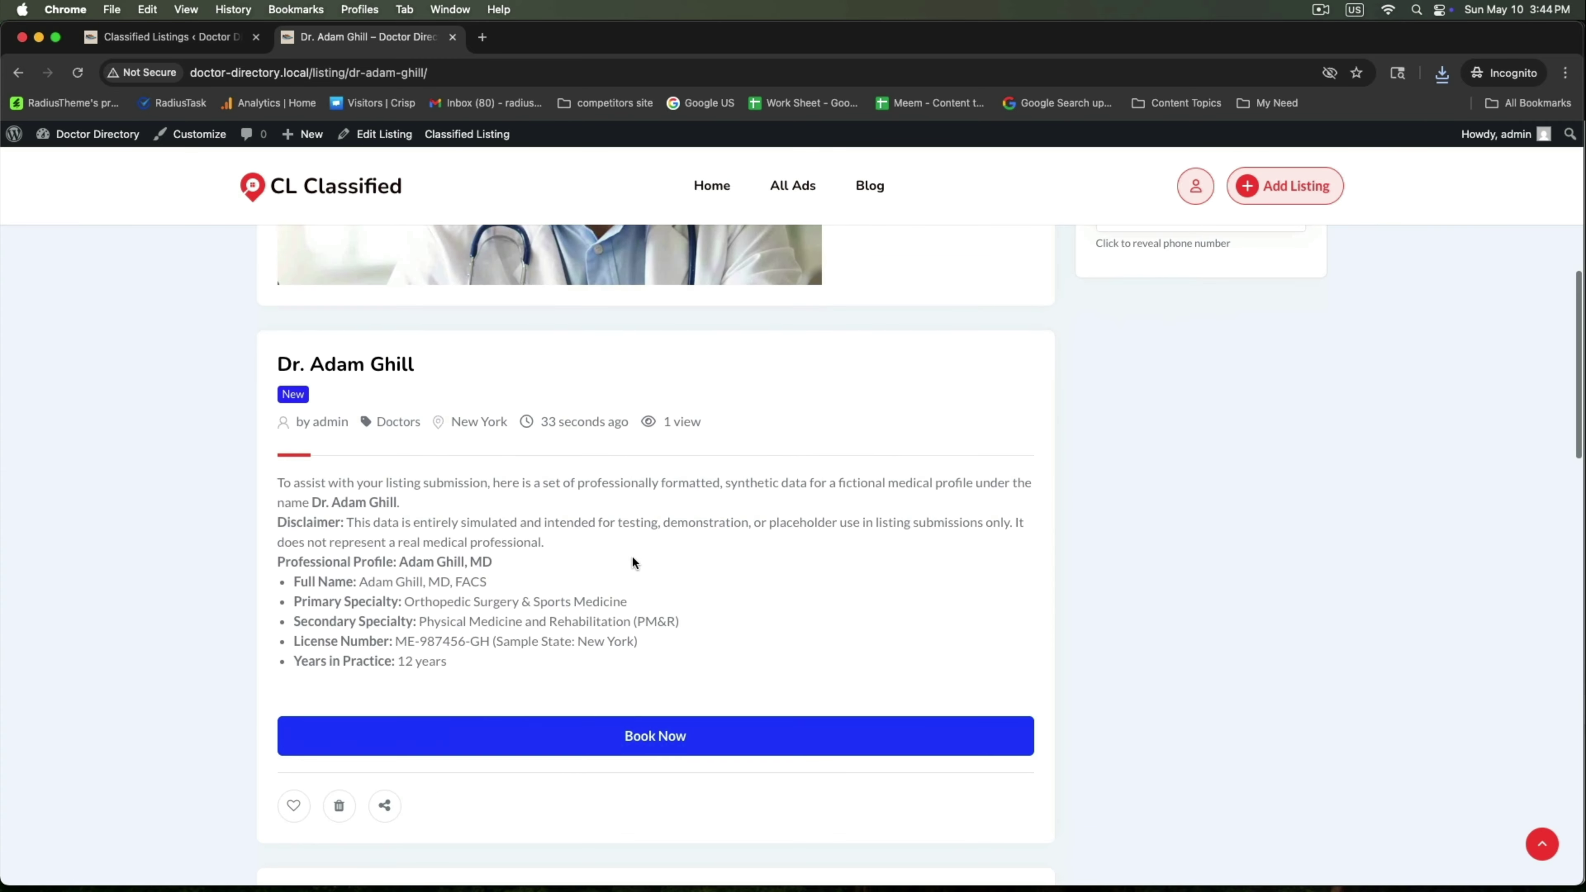
{"action": "left_click_drag", "start_coordinate": [276, 365], "coordinate": [454, 364]}
{"action": "left_click", "coordinate": [611, 812]}
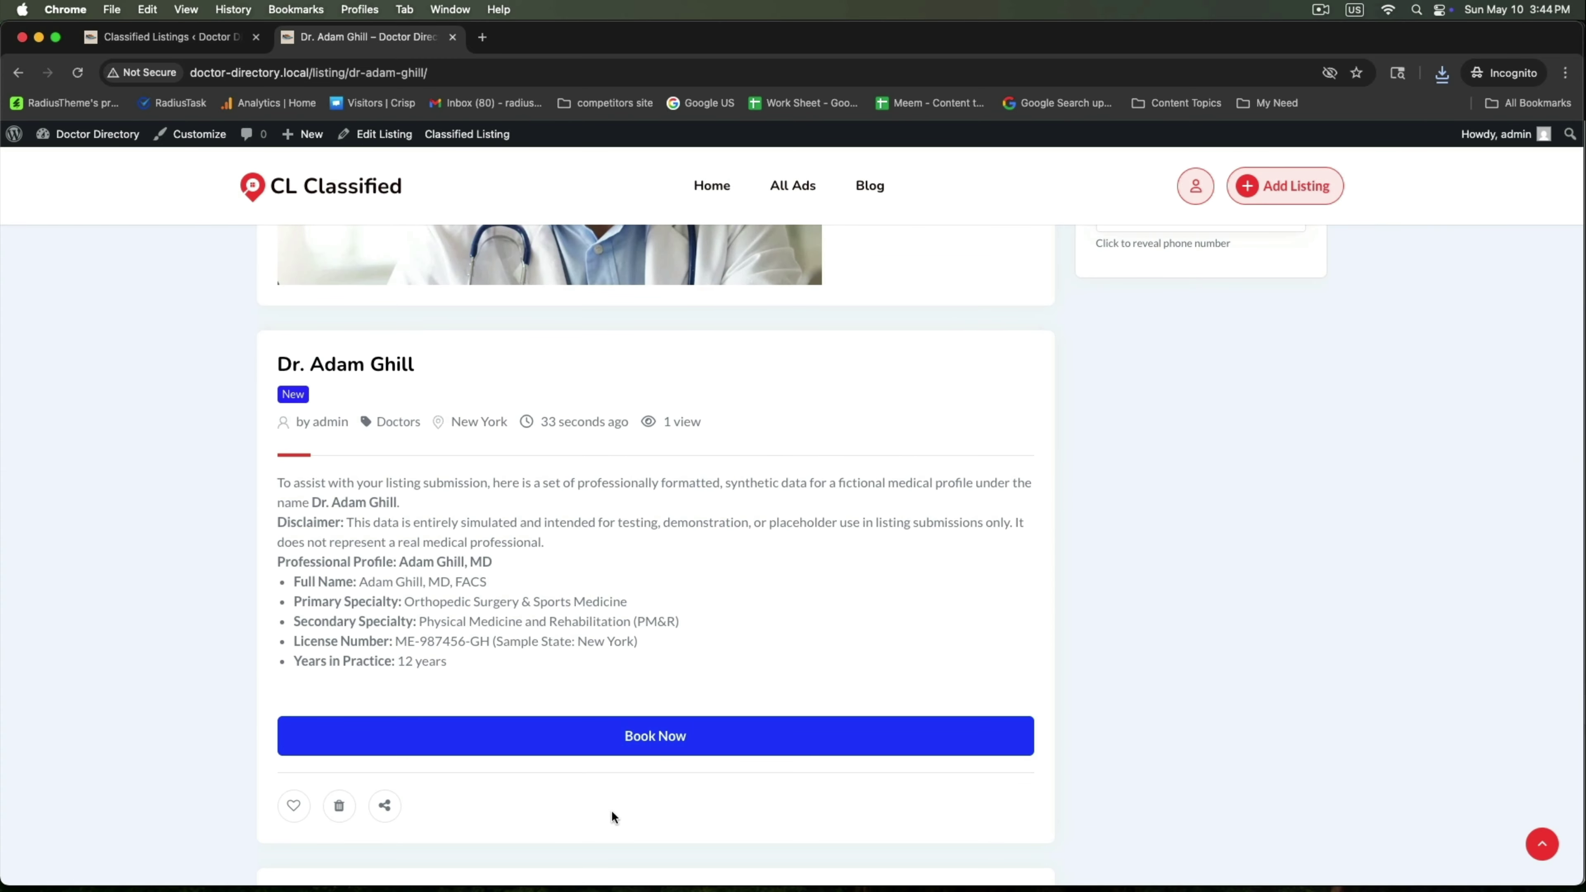
{"action": "left_click", "coordinate": [672, 737]}
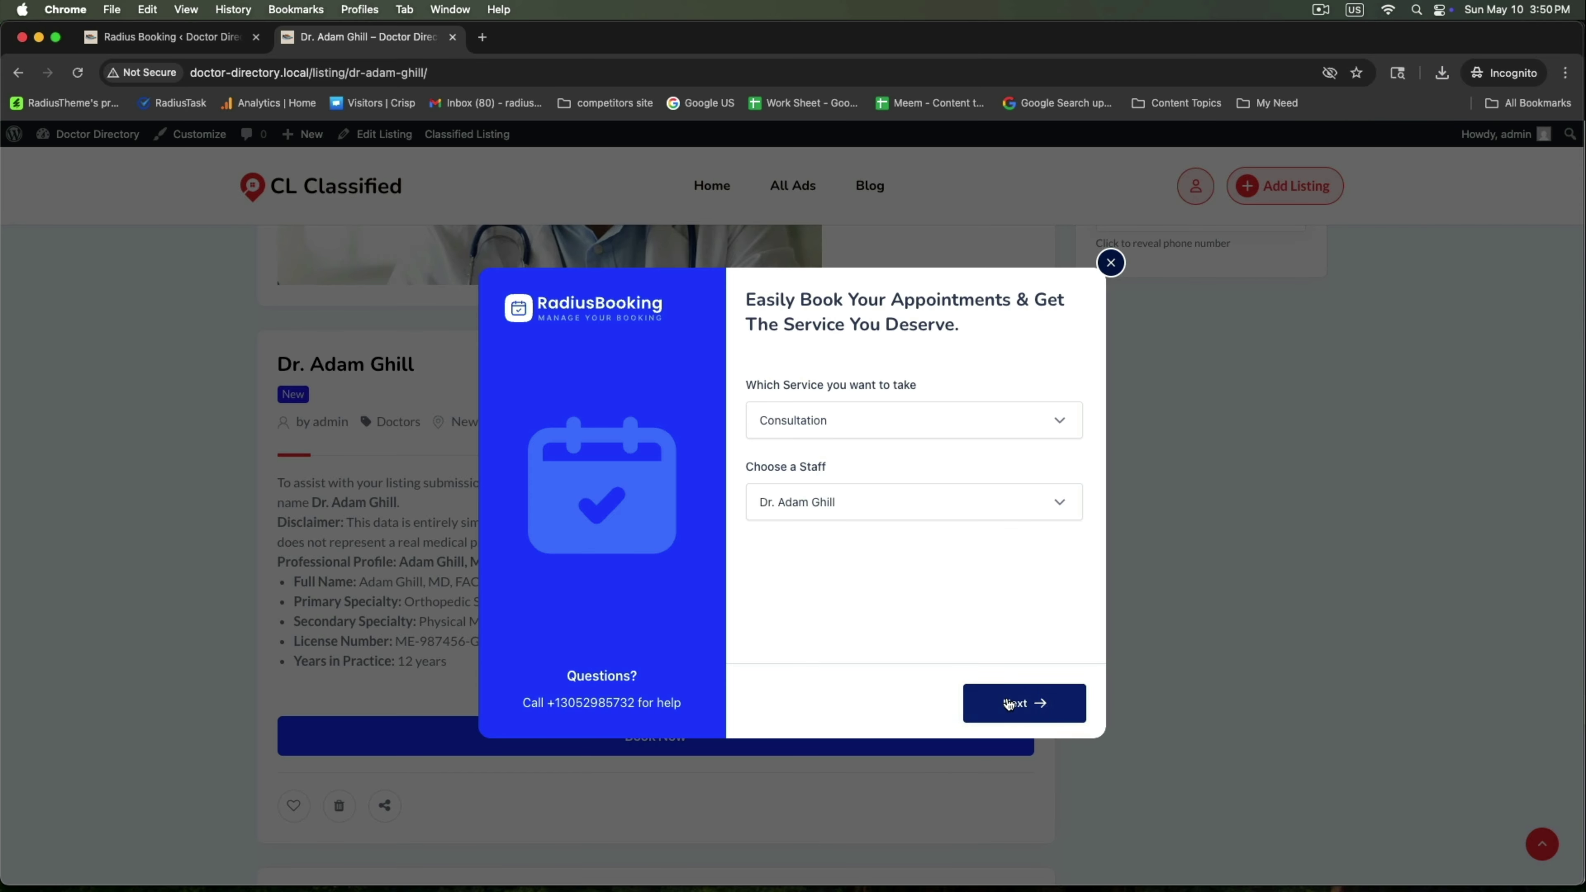
{"action": "left_click", "coordinate": [1008, 704]}
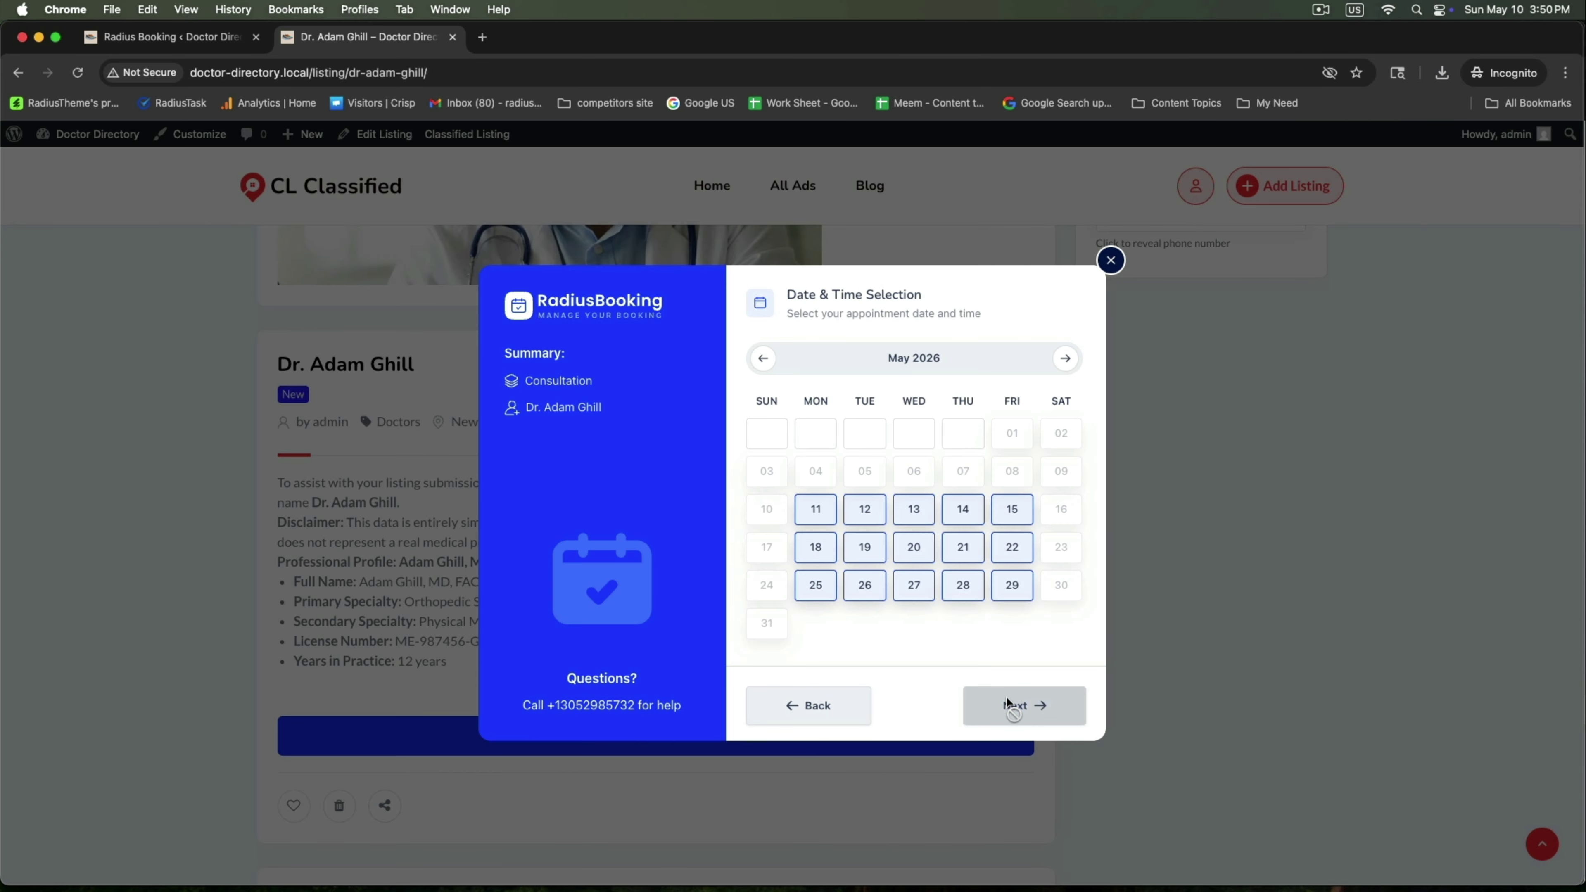
{"action": "left_click", "coordinate": [863, 511]}
{"action": "left_click", "coordinate": [983, 368]}
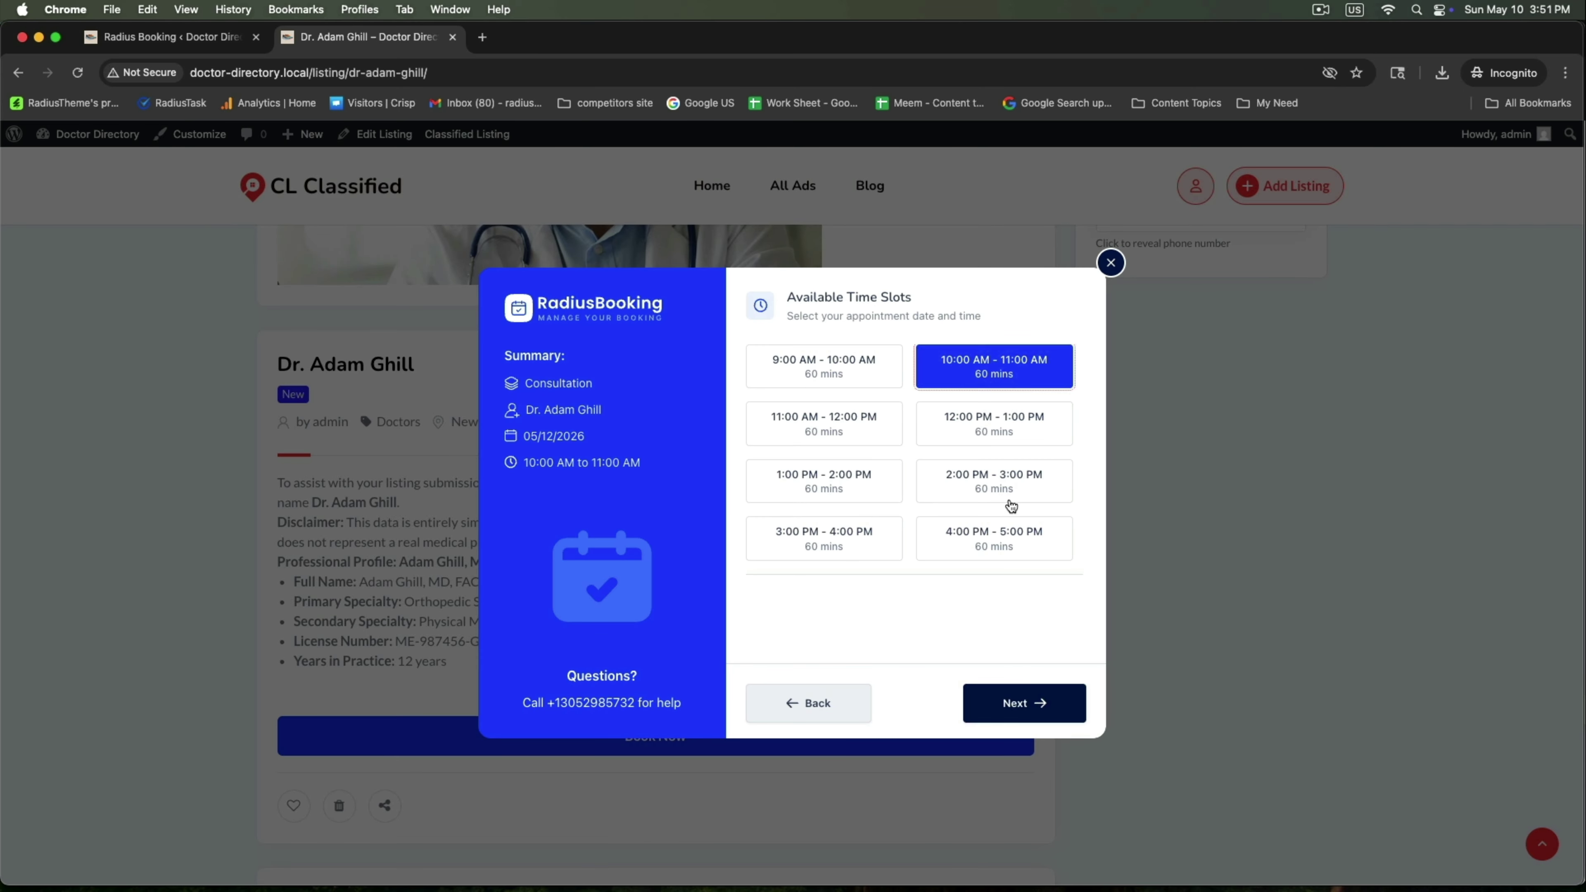
{"action": "left_click", "coordinate": [1023, 713]}
Enter the customer's name, phone and e-mail, choose Pay on Cash, and place the booking
{"action": "left_click", "coordinate": [873, 345]}
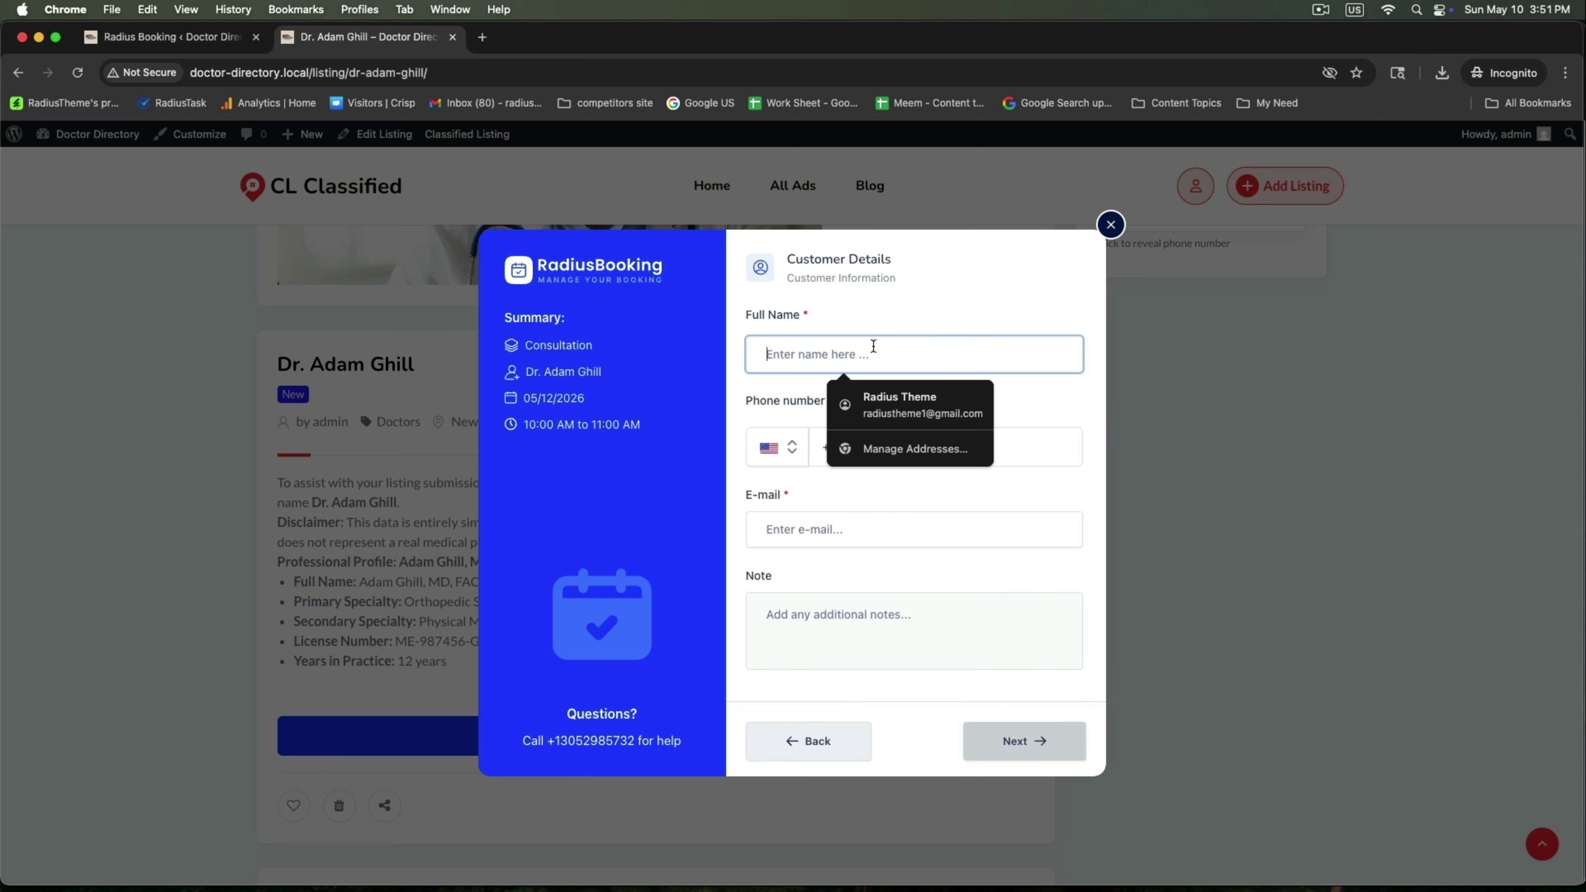
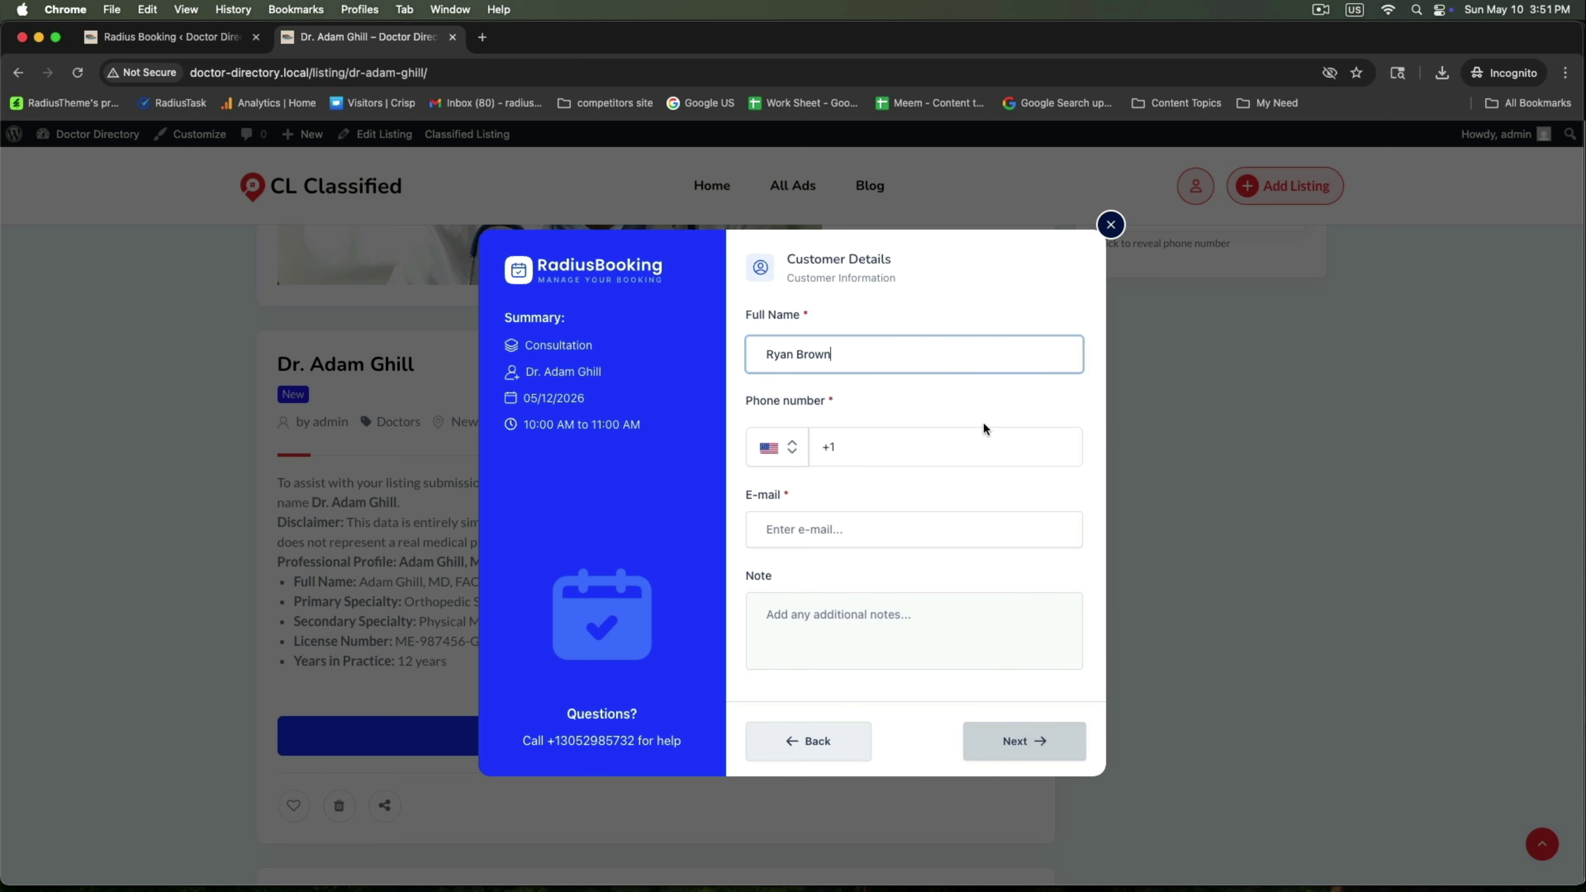
{"action": "left_click", "coordinate": [961, 444]}
{"action": "left_click", "coordinate": [951, 493]}
{"action": "left_click", "coordinate": [907, 517]}
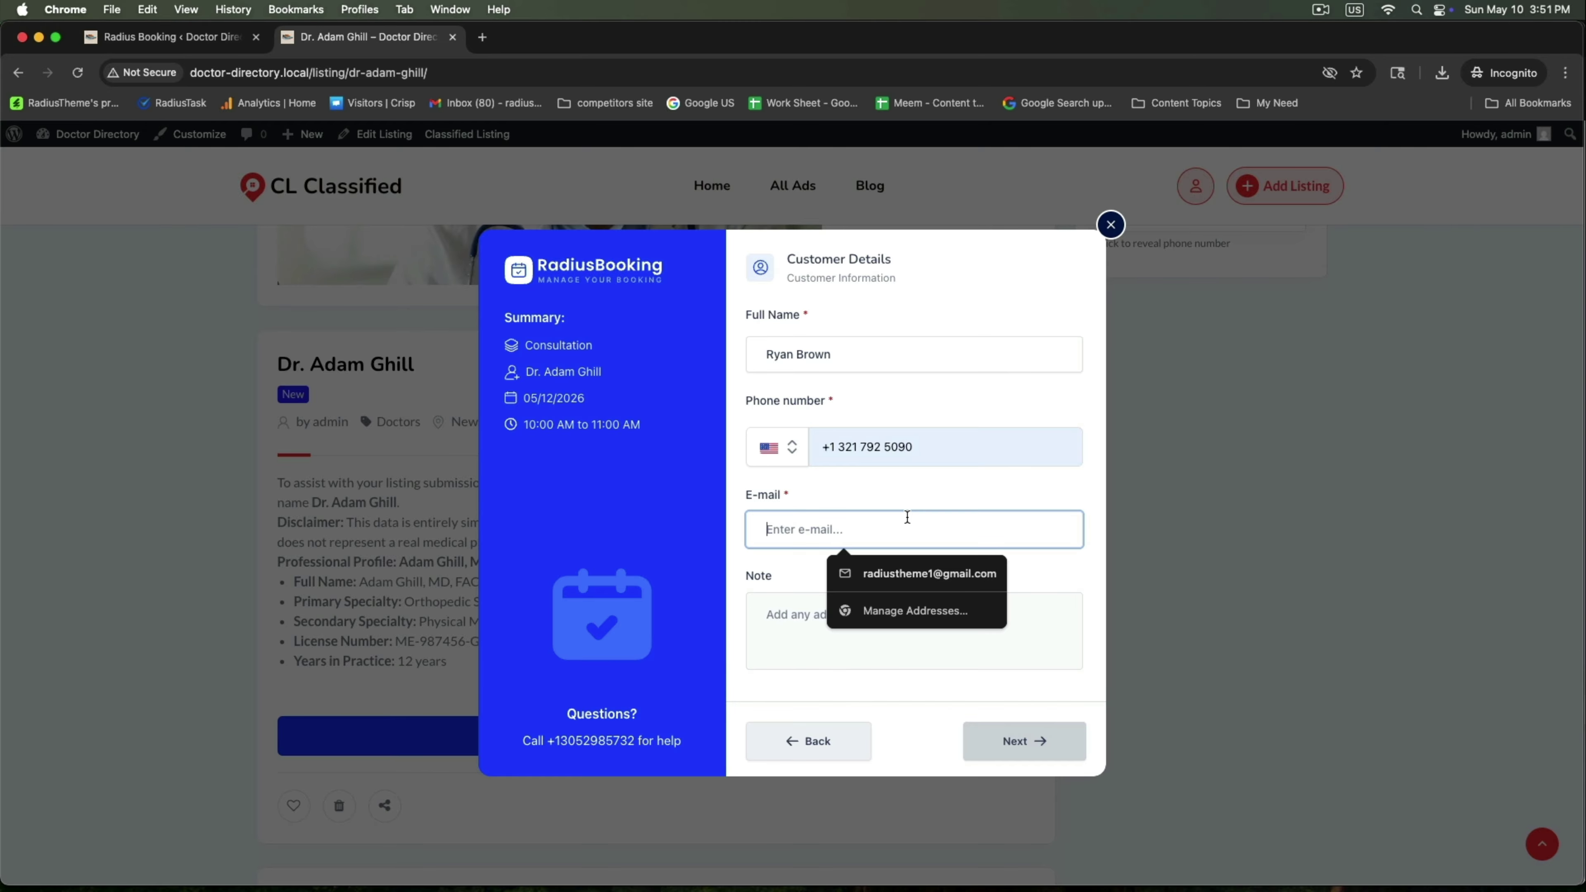
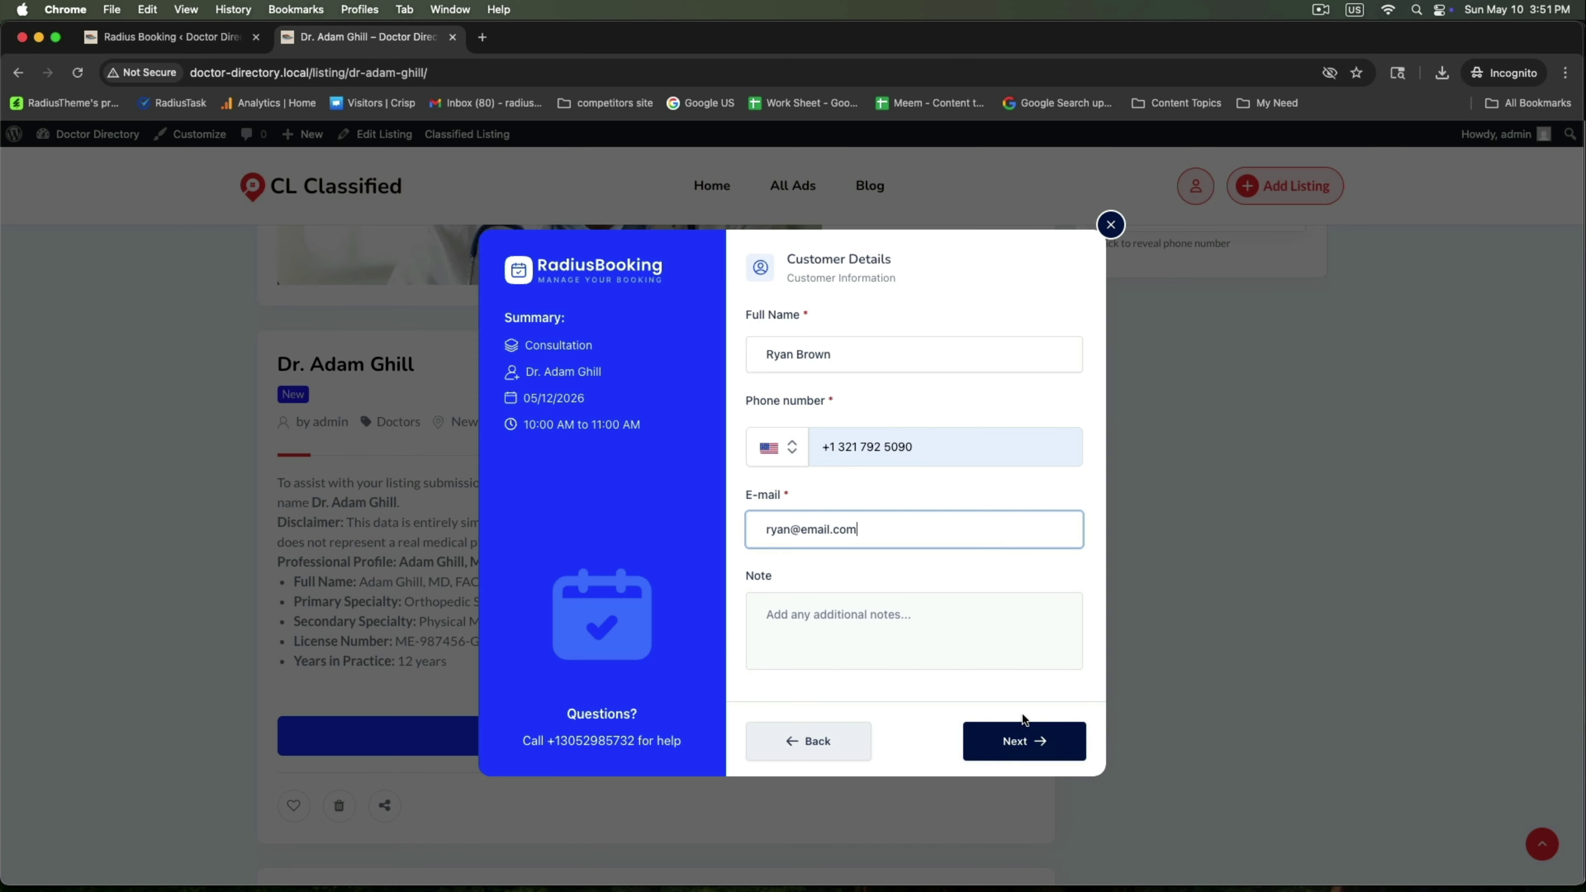
{"action": "left_click", "coordinate": [1013, 739]}
{"action": "left_click", "coordinate": [1011, 739]}
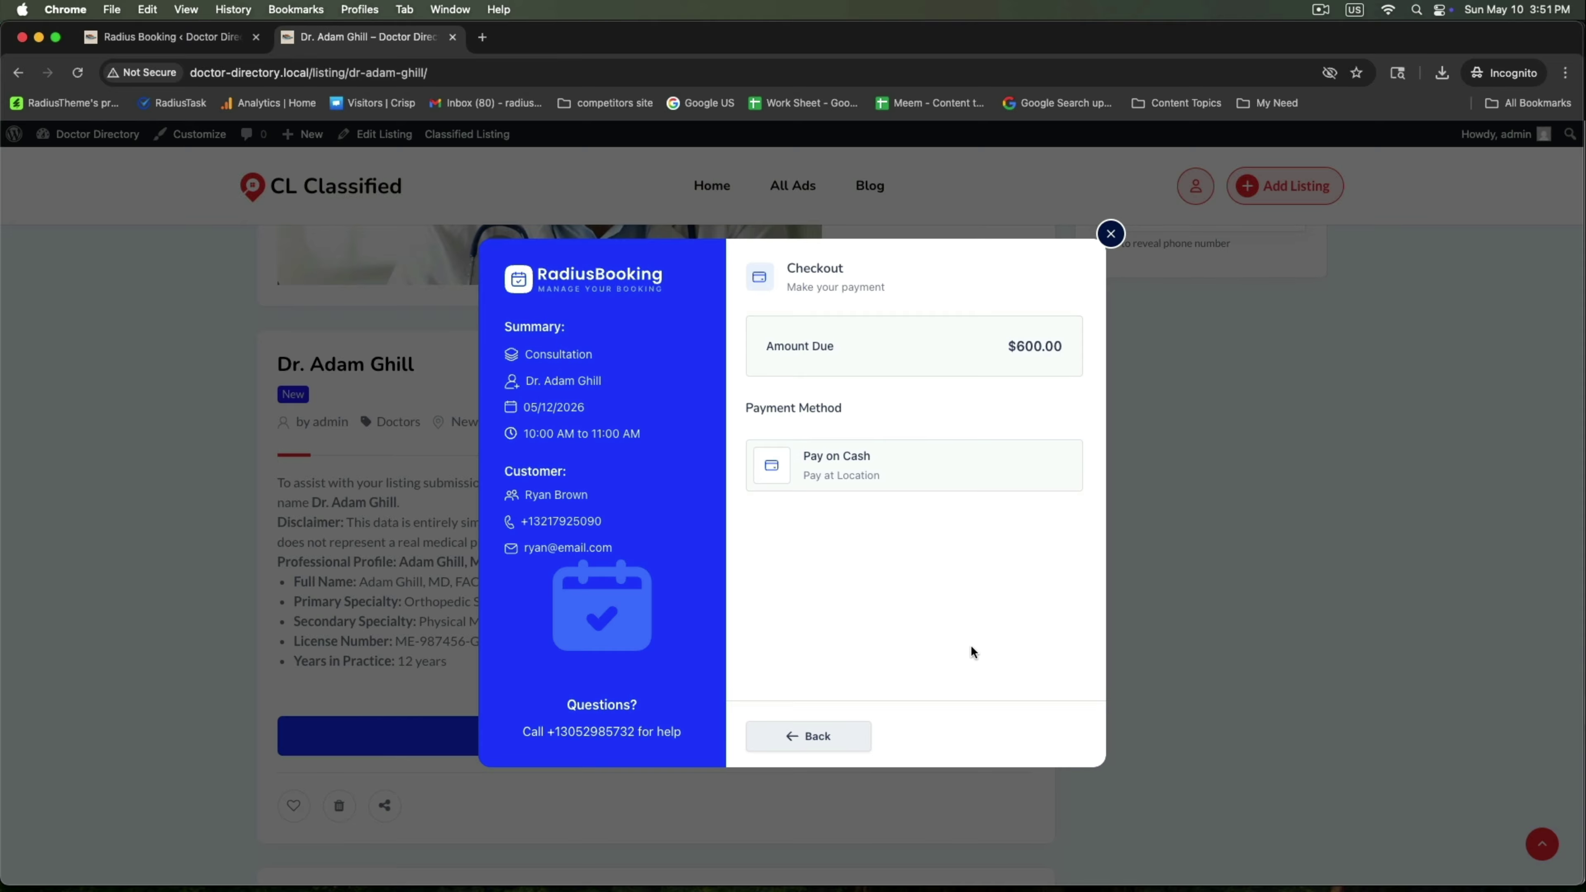
{"action": "left_click", "coordinate": [937, 486]}
{"action": "left_click", "coordinate": [934, 532]}
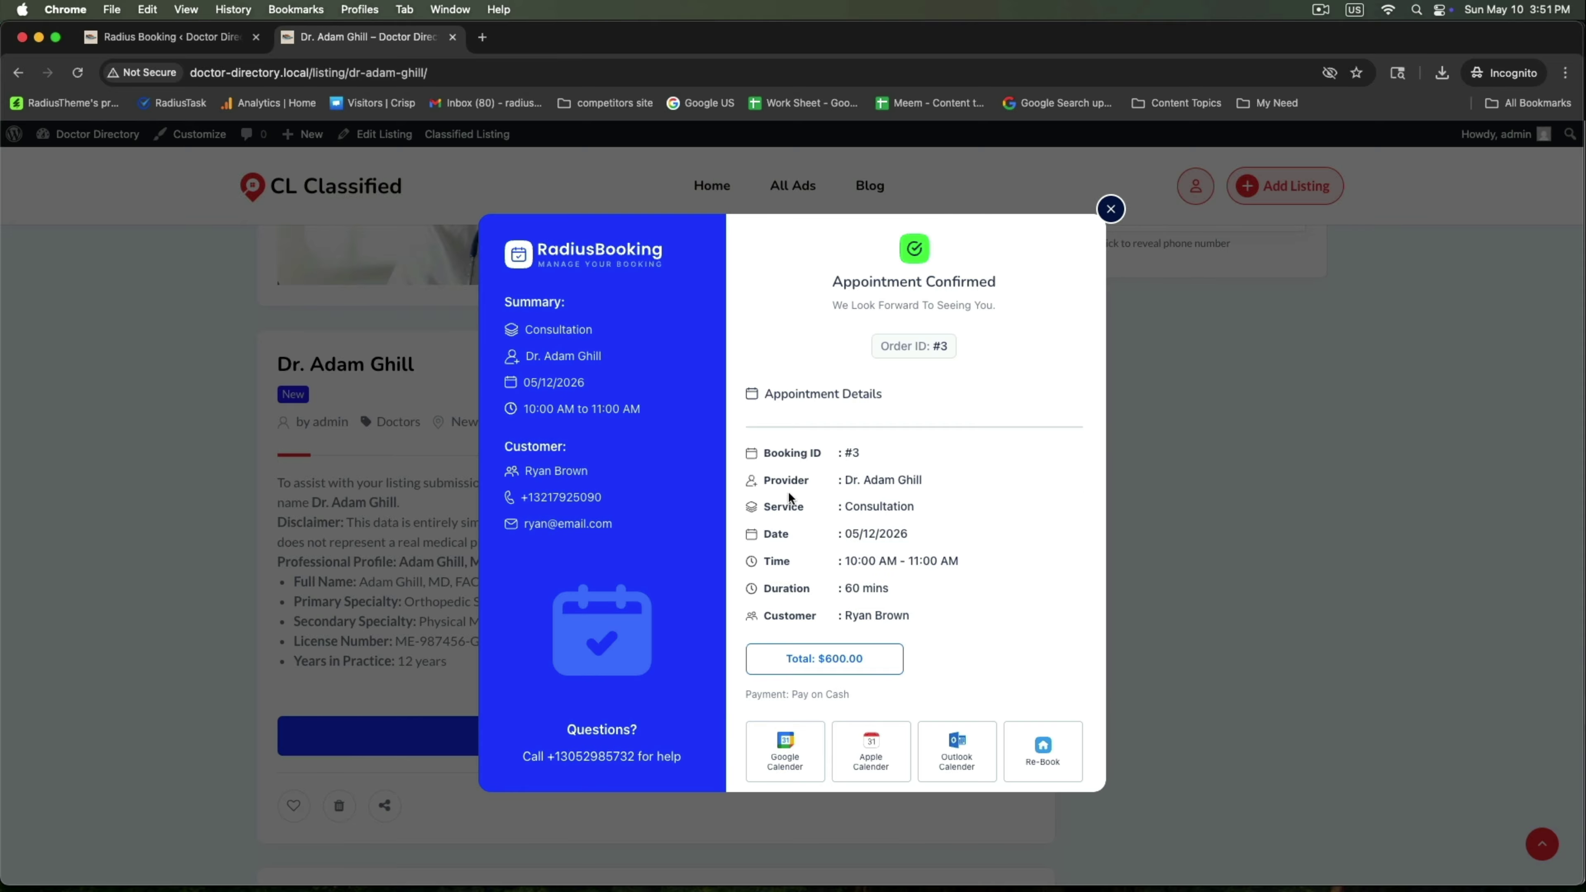
Review the confirmed appointment's provider, service, time slot and customer, then close it
{"action": "left_click_drag", "start_coordinate": [504, 302], "coordinate": [616, 311]}
{"action": "left_click_drag", "start_coordinate": [783, 288], "coordinate": [1043, 285]}
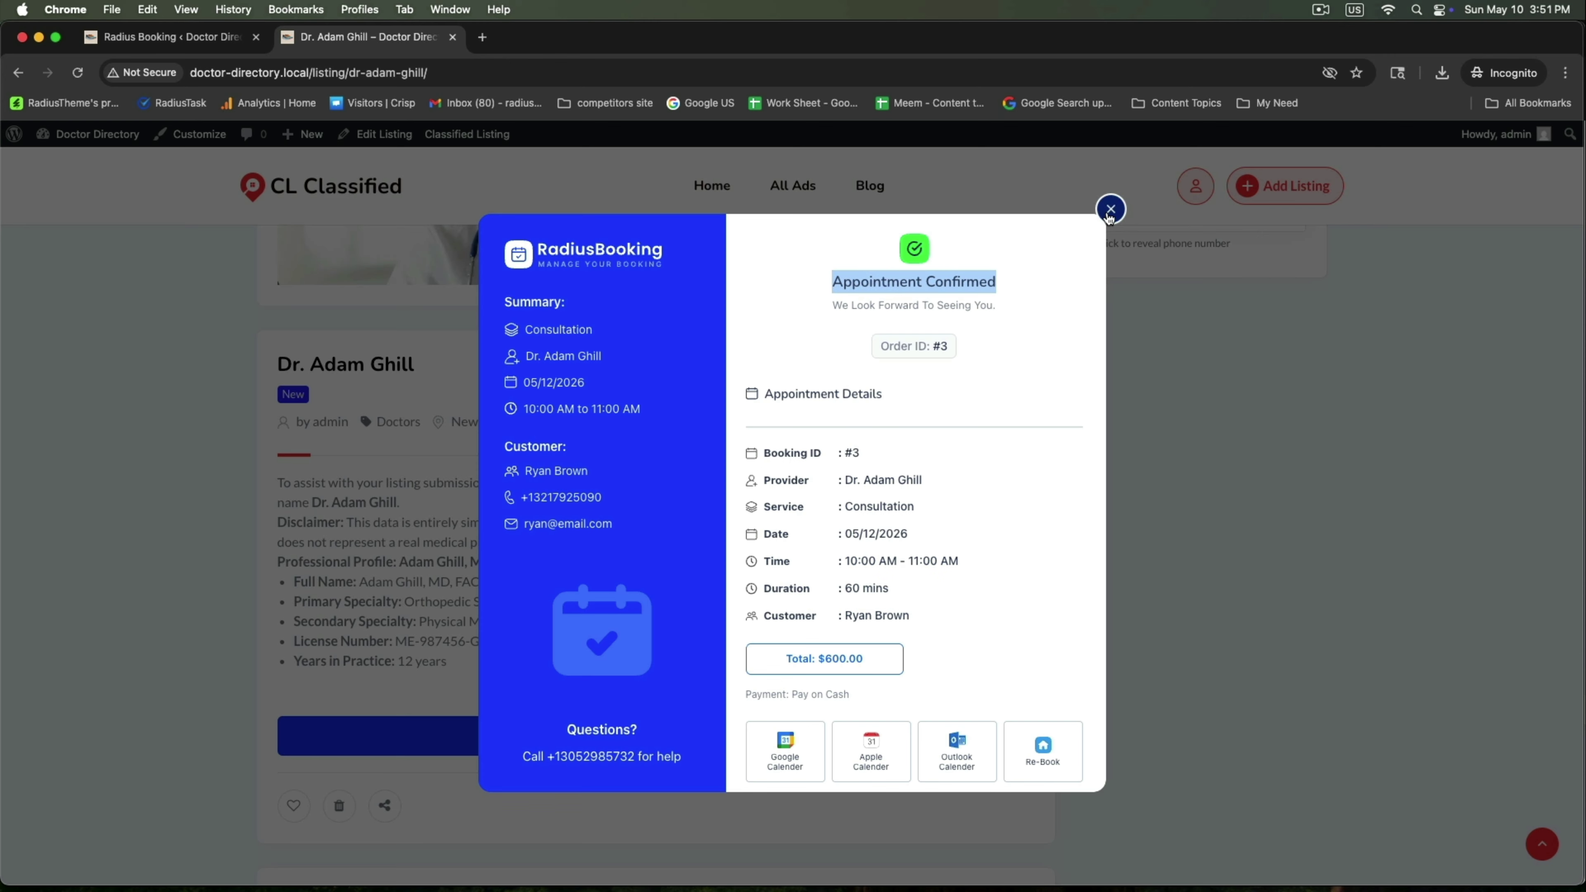
{"action": "left_click_drag", "start_coordinate": [834, 483], "coordinate": [945, 495]}
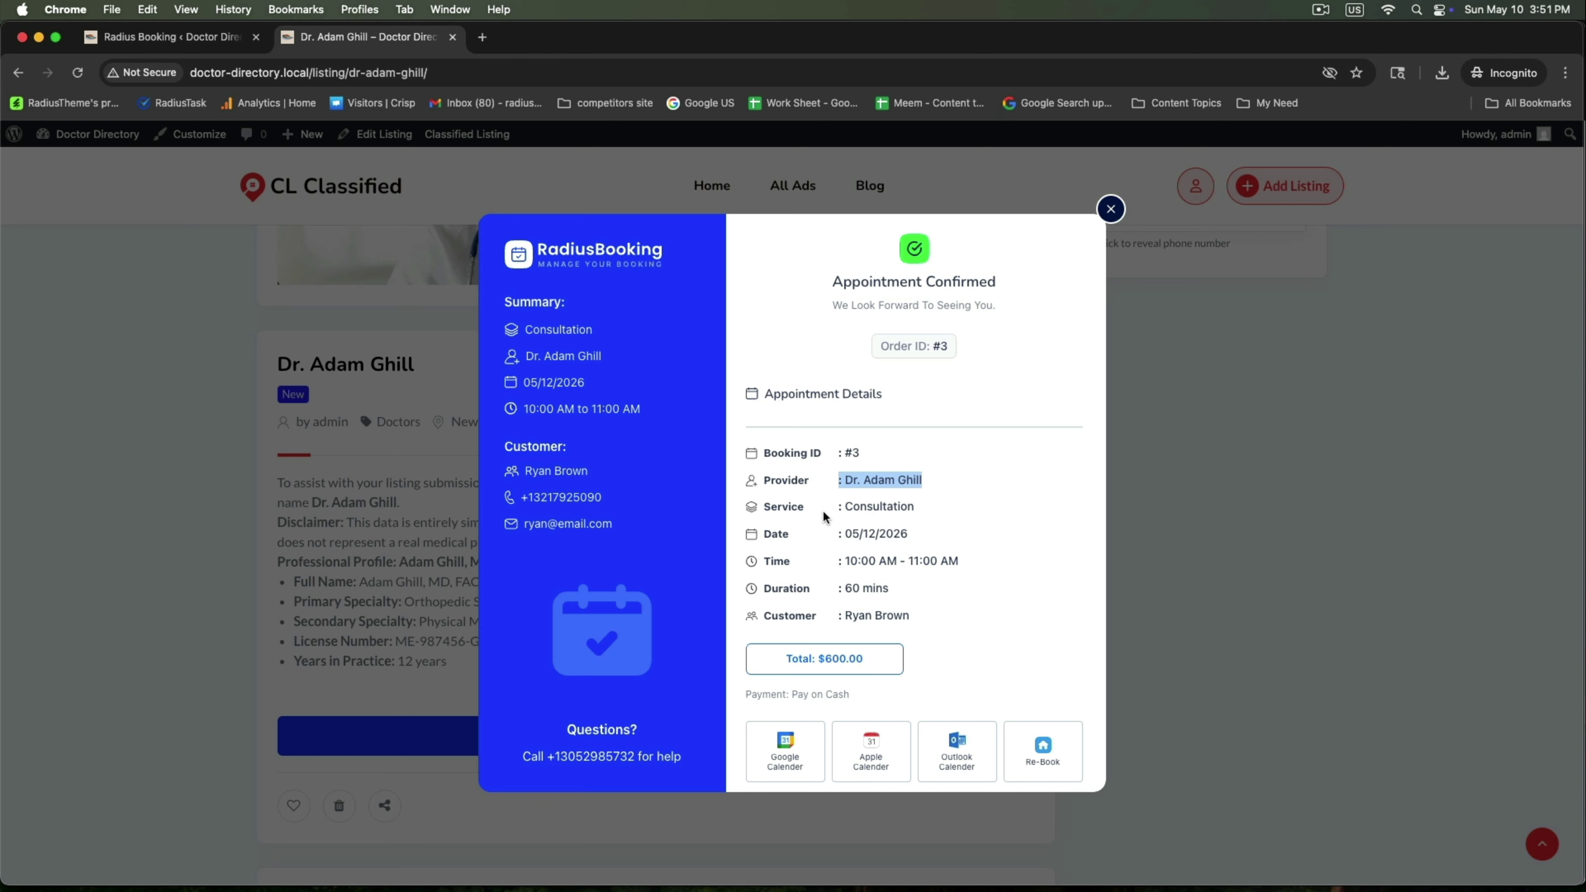
{"action": "left_click_drag", "start_coordinate": [823, 510], "coordinate": [924, 511]}
{"action": "left_click_drag", "start_coordinate": [824, 561], "coordinate": [971, 569]}
{"action": "left_click", "coordinate": [939, 585]}
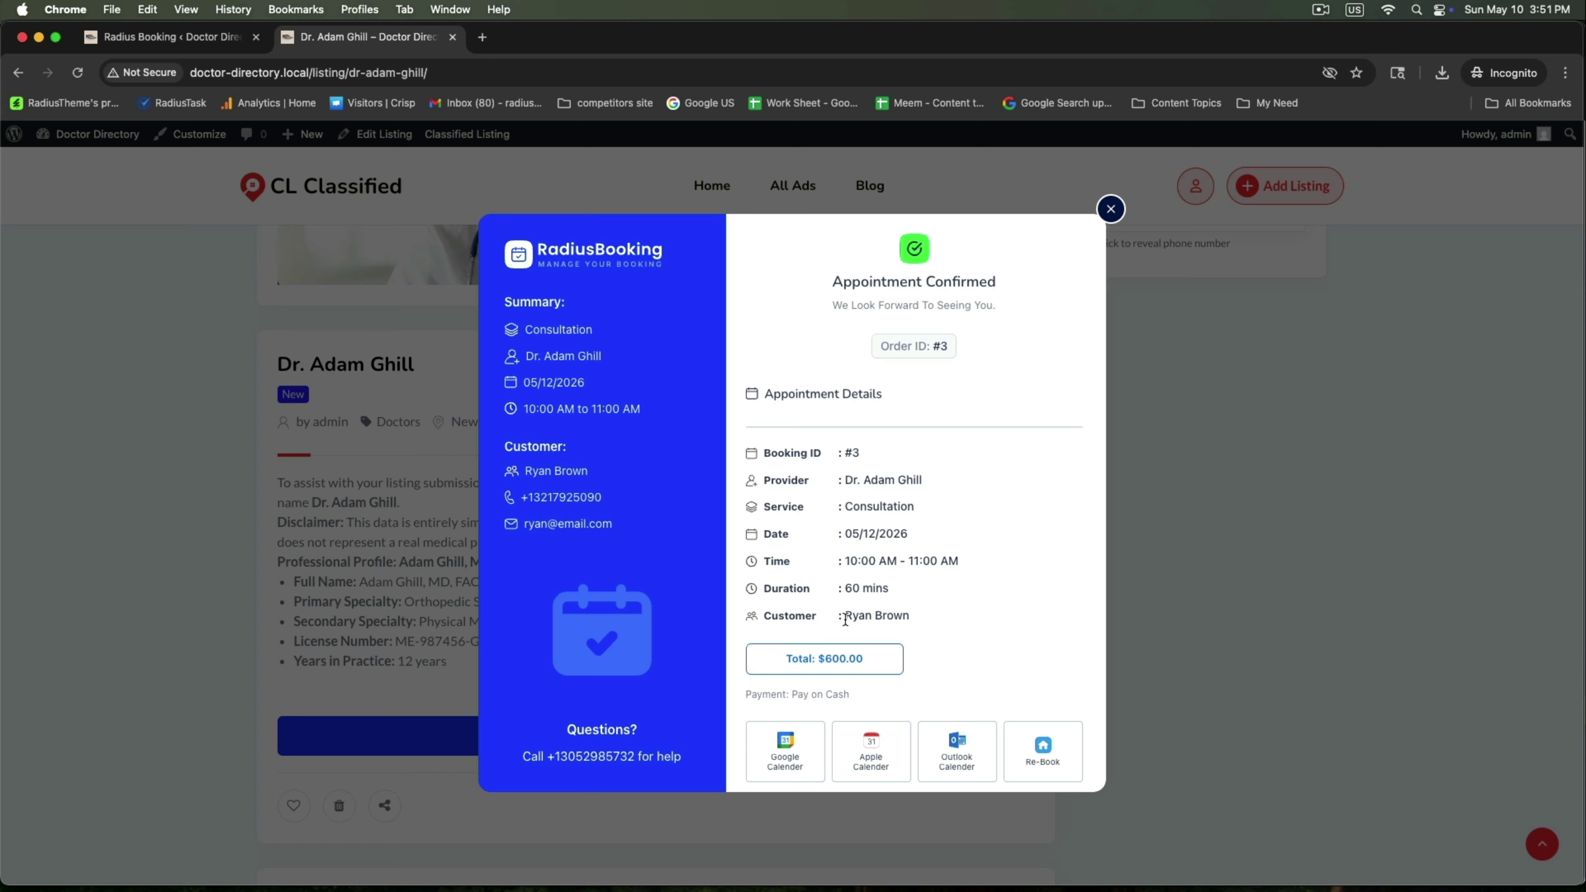
{"action": "left_click_drag", "start_coordinate": [844, 619], "coordinate": [911, 618]}
{"action": "left_click", "coordinate": [1043, 489]}
{"action": "left_click", "coordinate": [1111, 210]}
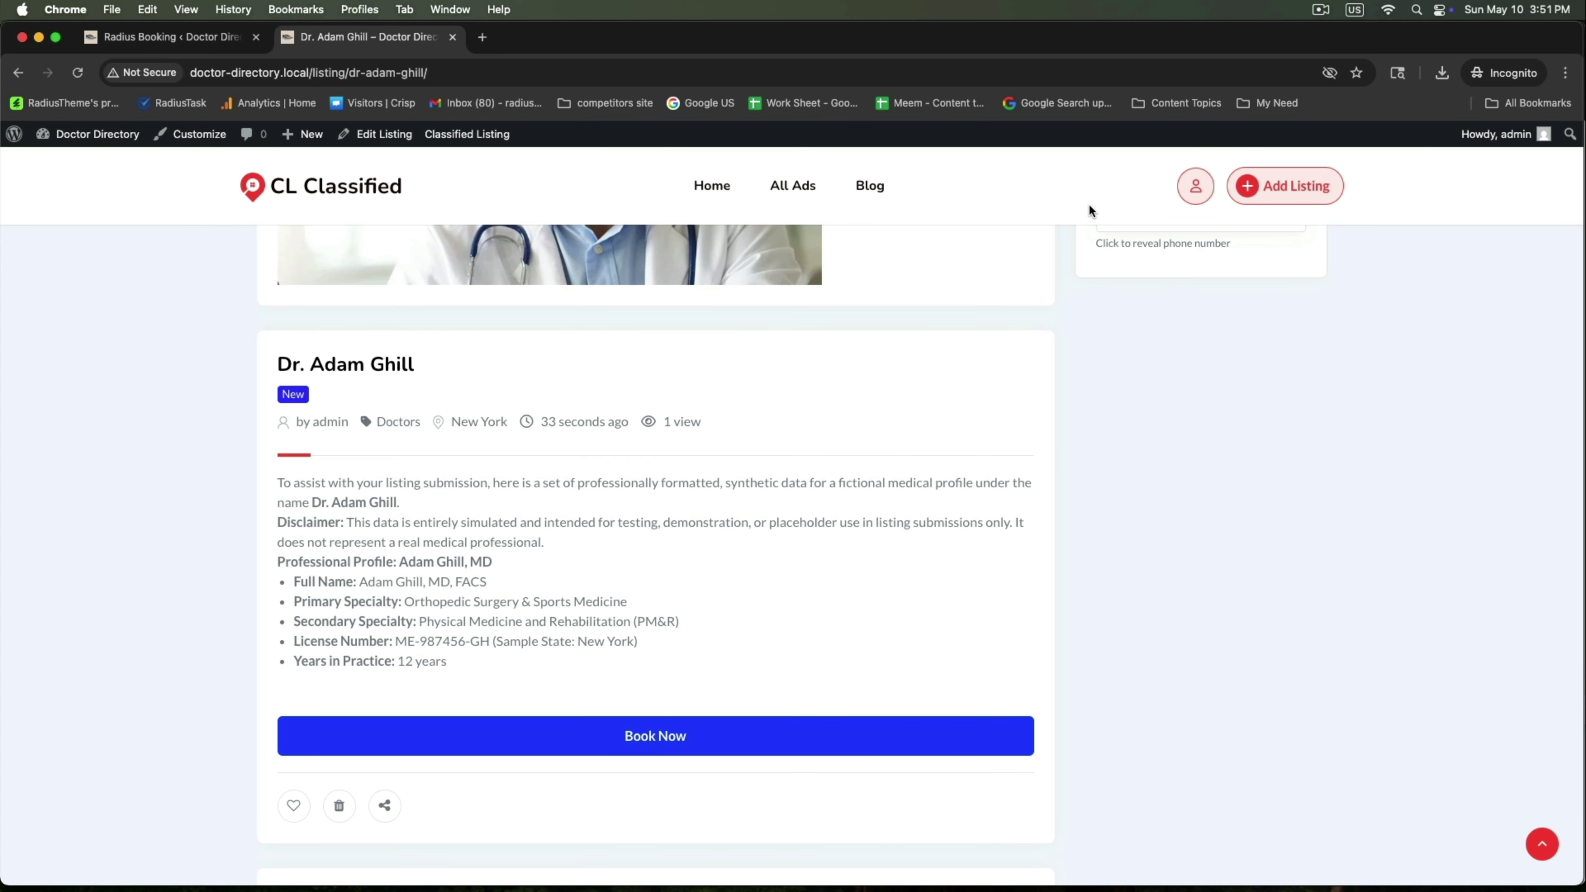
Open the account's Bookings page in My Calendar view
{"action": "scroll", "coordinate": [1013, 275], "scroll_direction": "up", "scroll_amount": 6}
{"action": "scroll", "coordinate": [1167, 196], "scroll_direction": "up", "scroll_amount": 3}
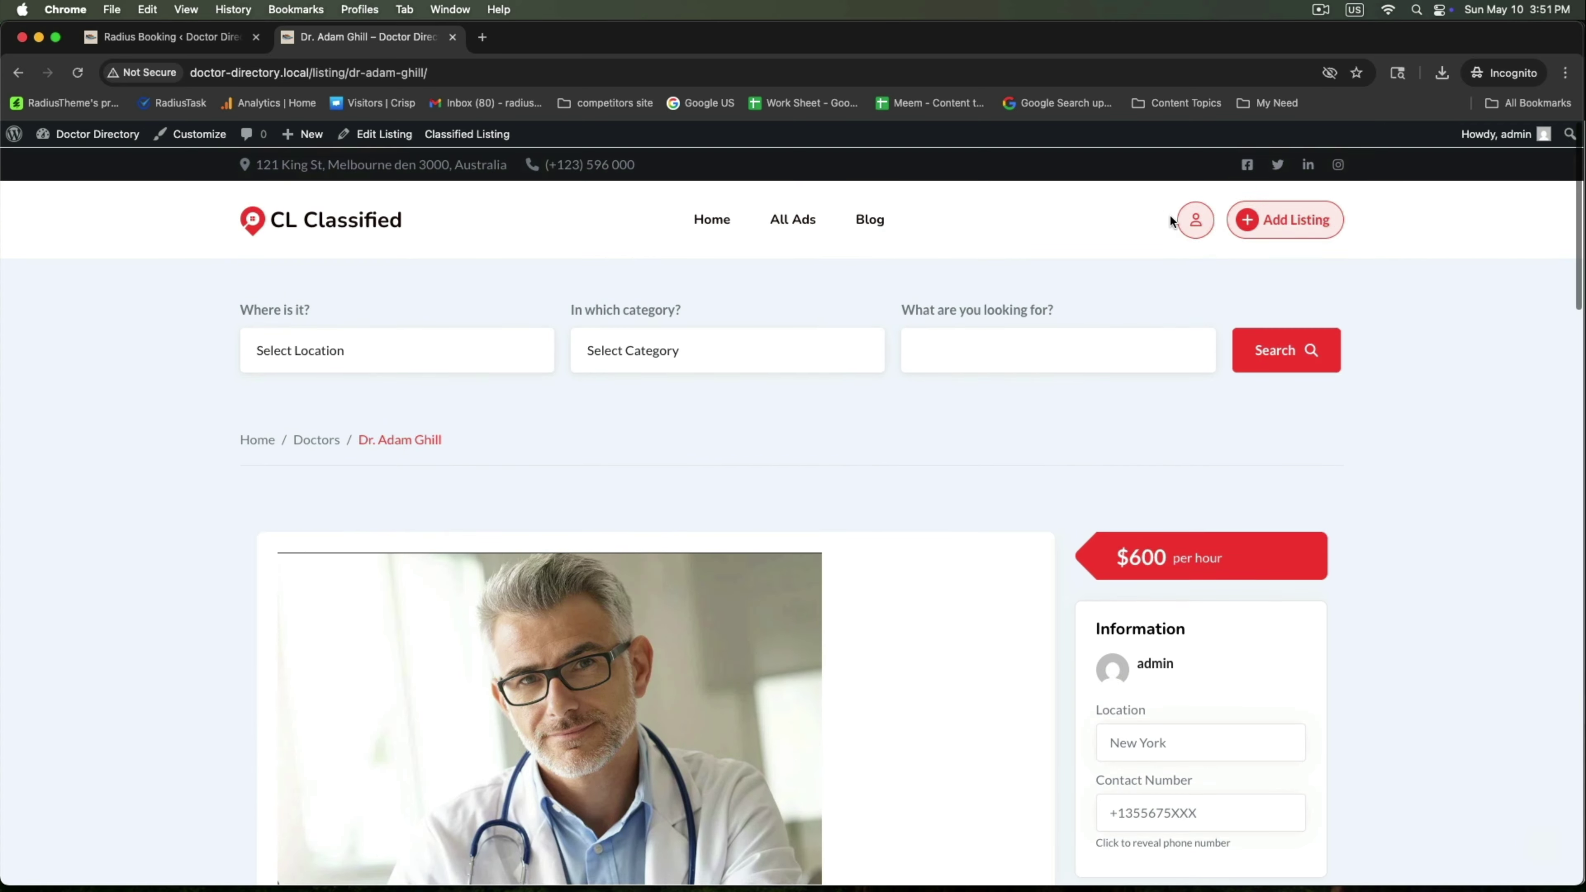
{"action": "left_click", "coordinate": [1177, 217]}
{"action": "scroll", "coordinate": [761, 528], "scroll_direction": "down", "scroll_amount": 3}
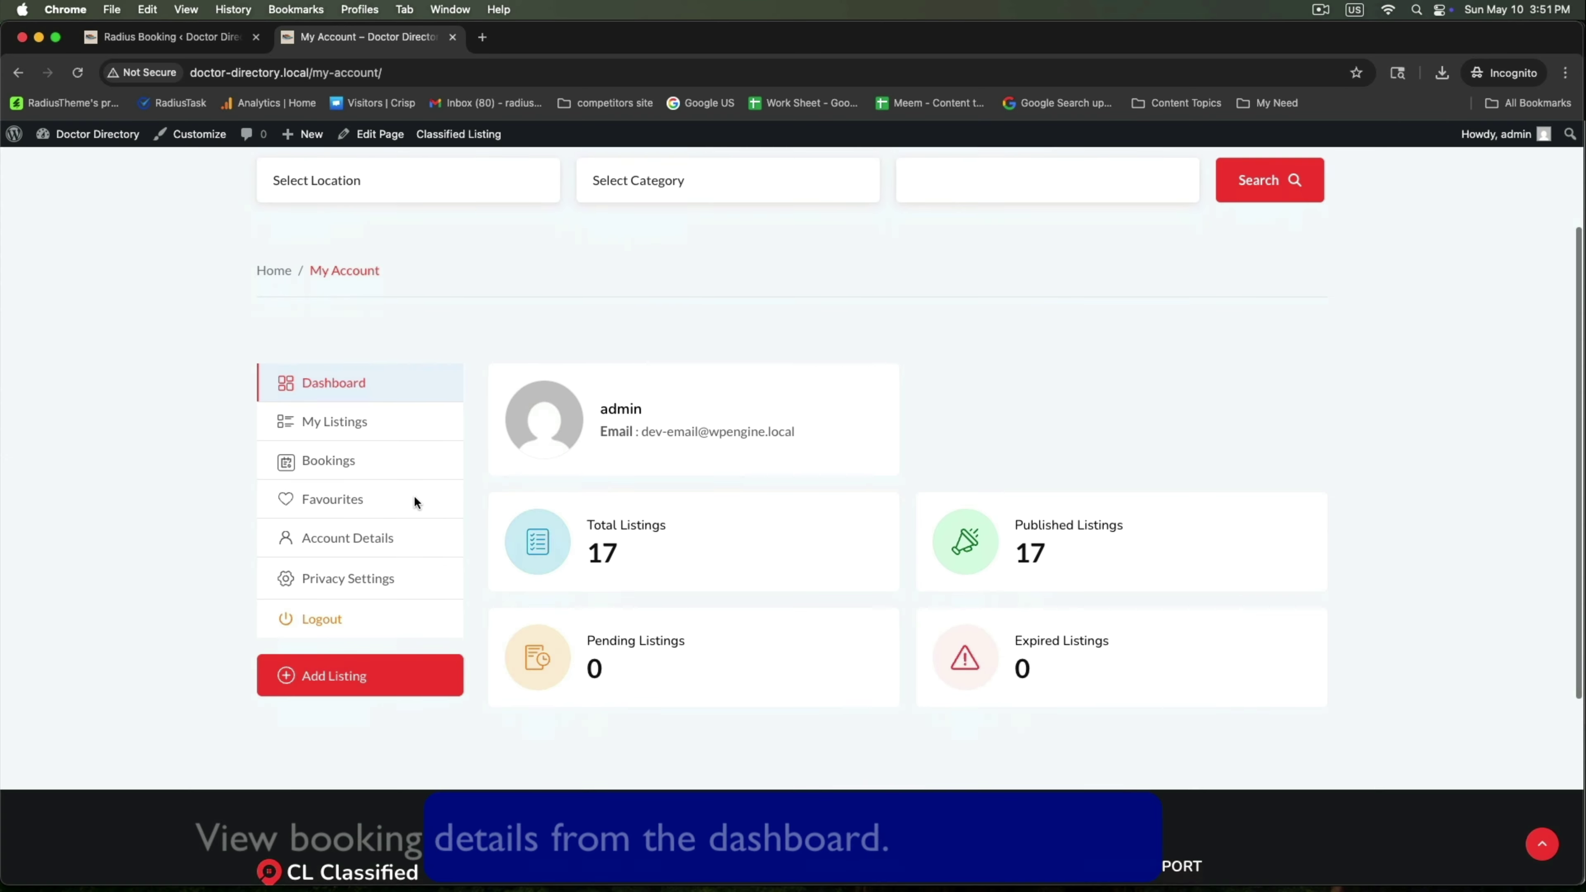
{"action": "left_click", "coordinate": [309, 424]}
{"action": "scroll", "coordinate": [676, 457], "scroll_direction": "down", "scroll_amount": 3}
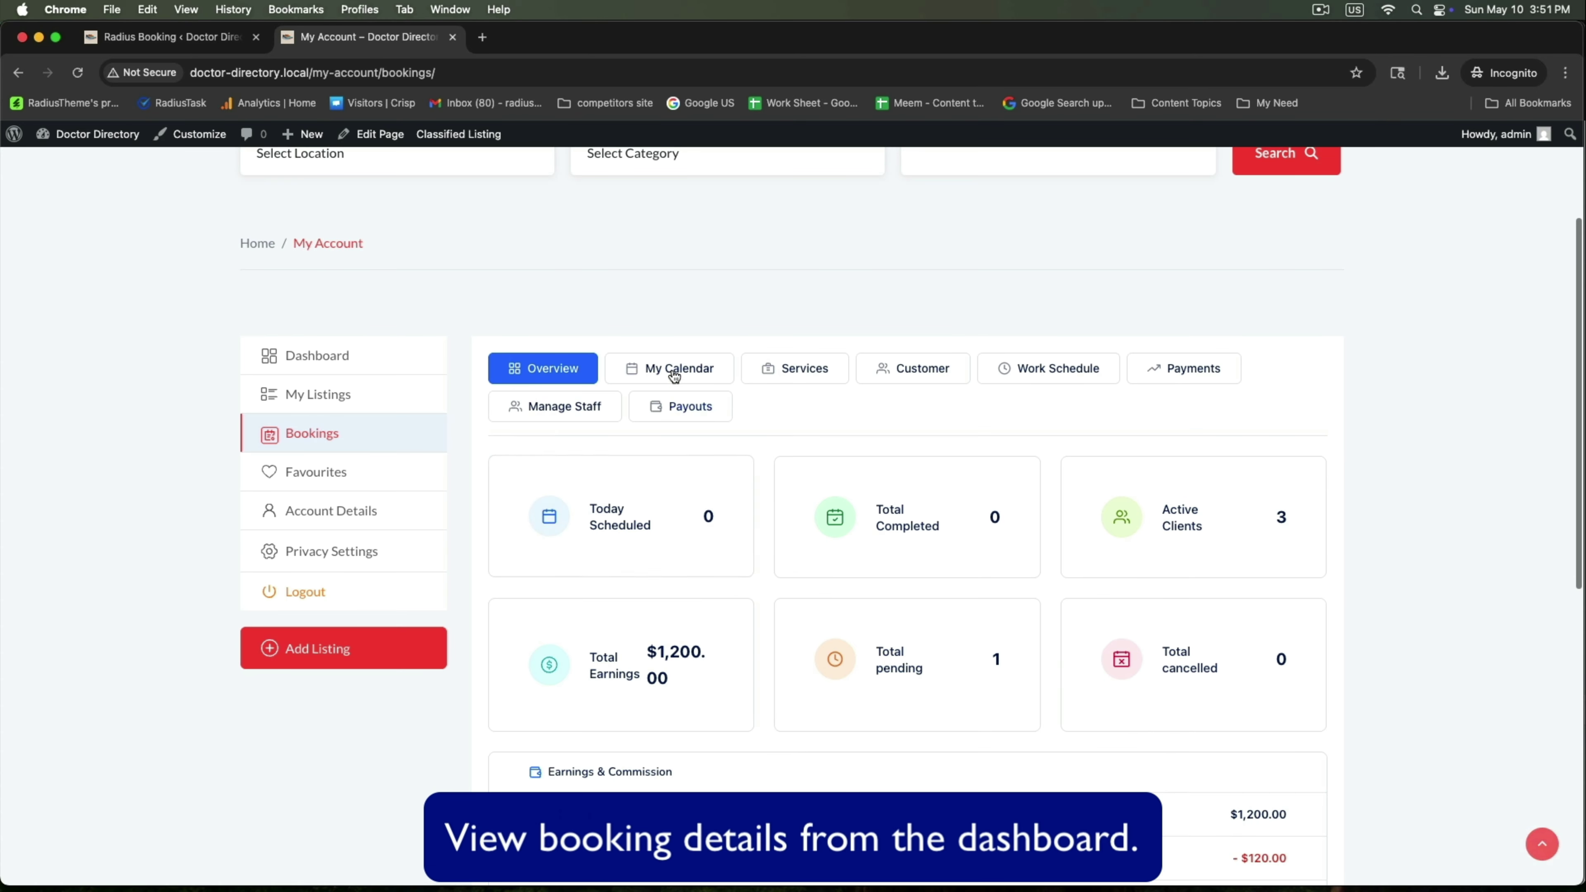
{"action": "left_click", "coordinate": [673, 367]}
Expand the pending 05/12/2026 Consultation and open its full appointment details
{"action": "scroll", "coordinate": [889, 574], "scroll_direction": "down", "scroll_amount": 3}
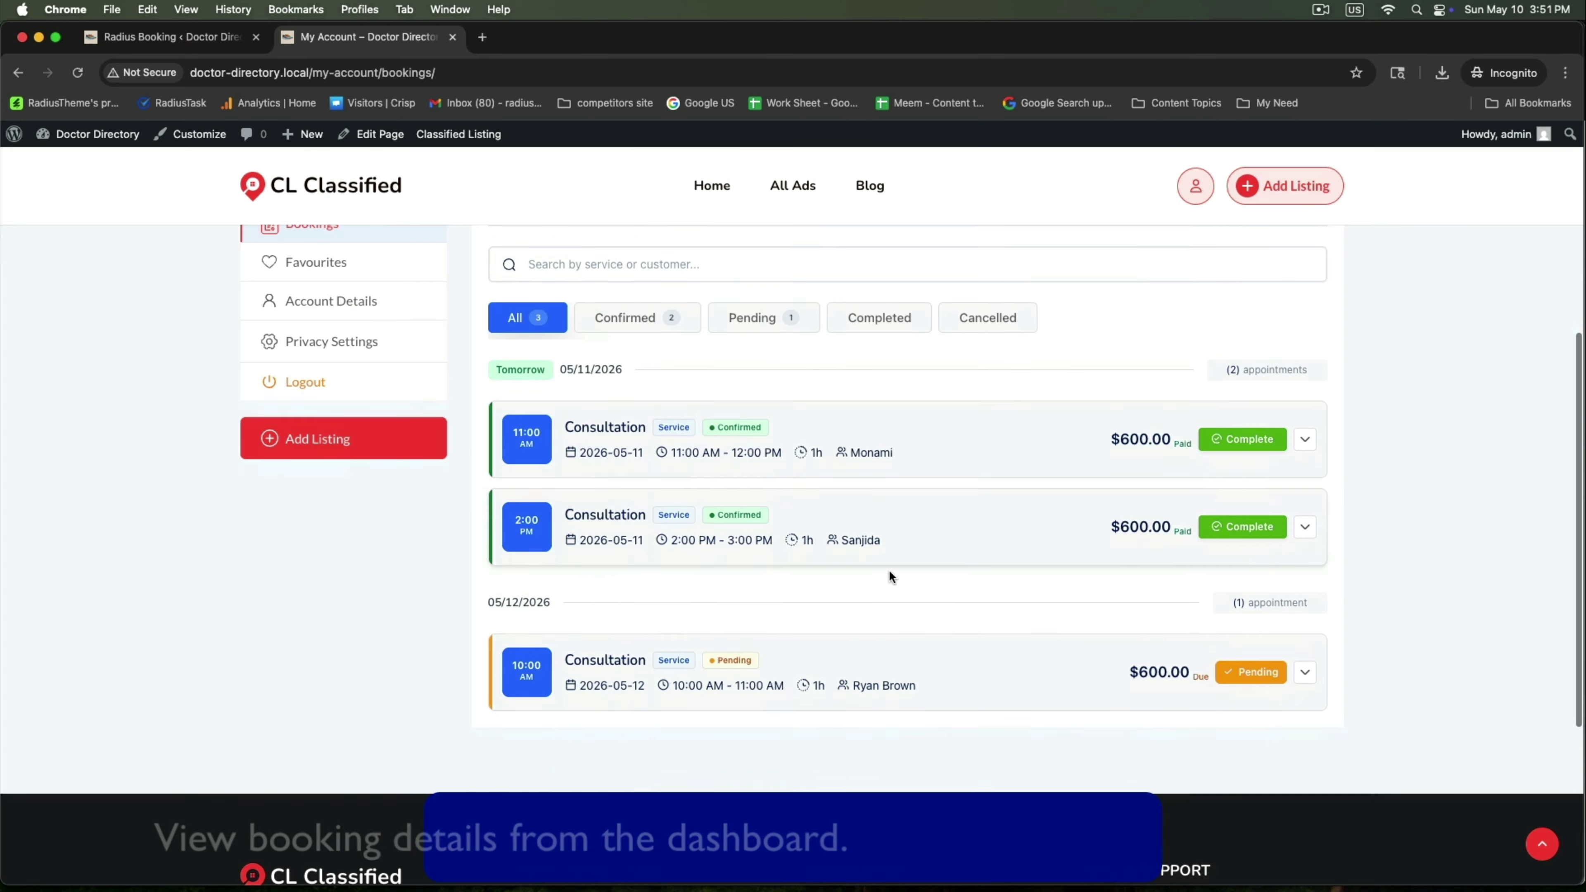
{"action": "left_click", "coordinate": [874, 677]}
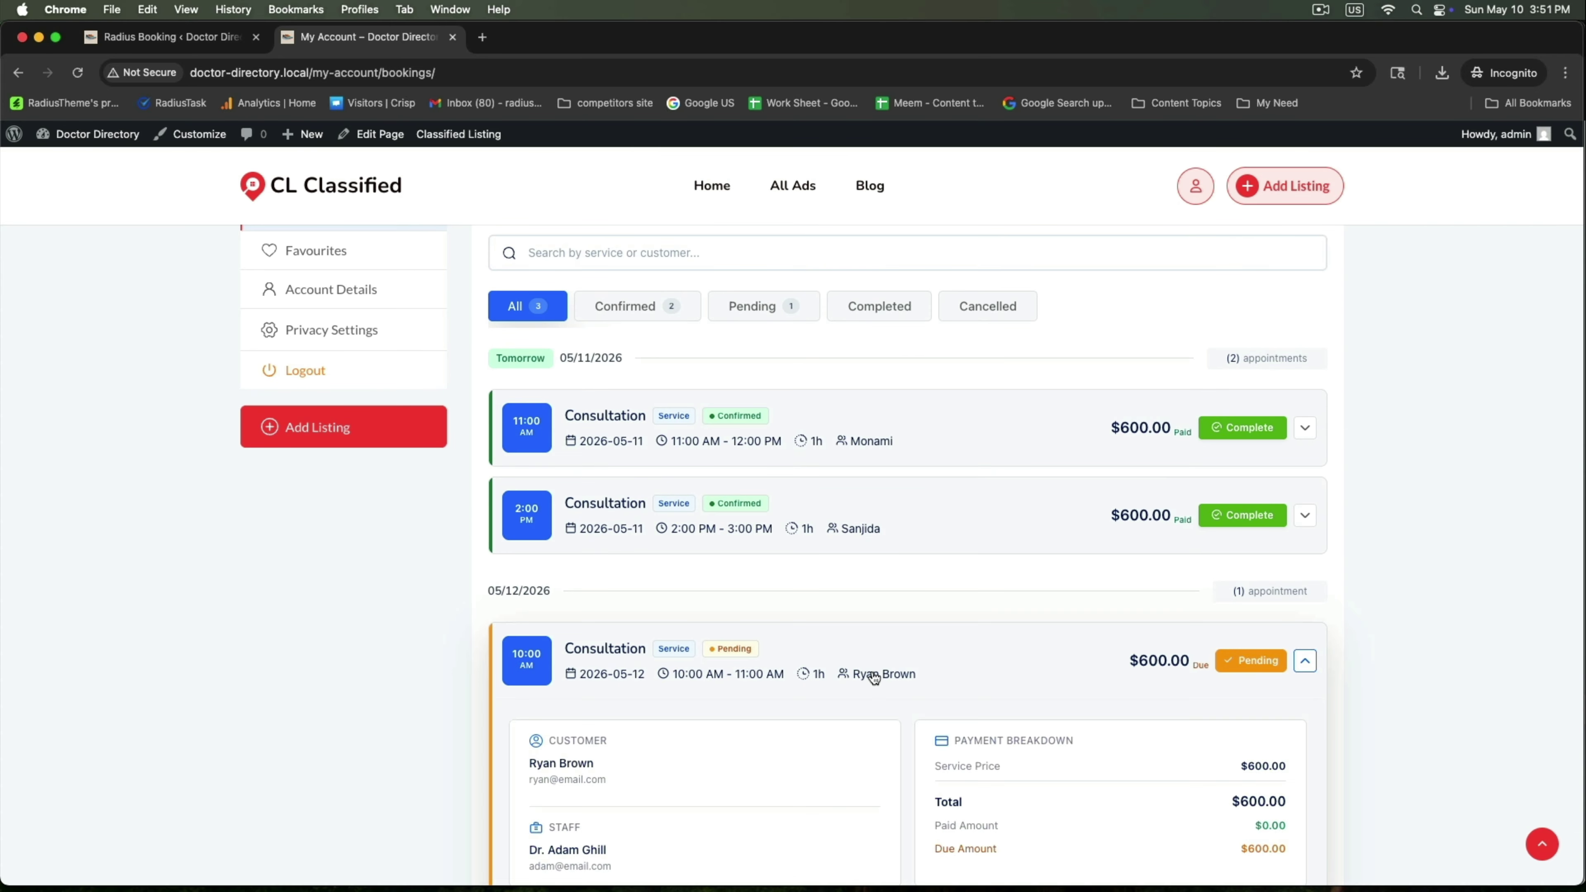
{"action": "scroll", "coordinate": [759, 610], "scroll_direction": "down", "scroll_amount": 5}
{"action": "left_click_drag", "start_coordinate": [521, 430], "coordinate": [627, 432]}
{"action": "scroll", "coordinate": [655, 418], "scroll_direction": "up", "scroll_amount": 2}
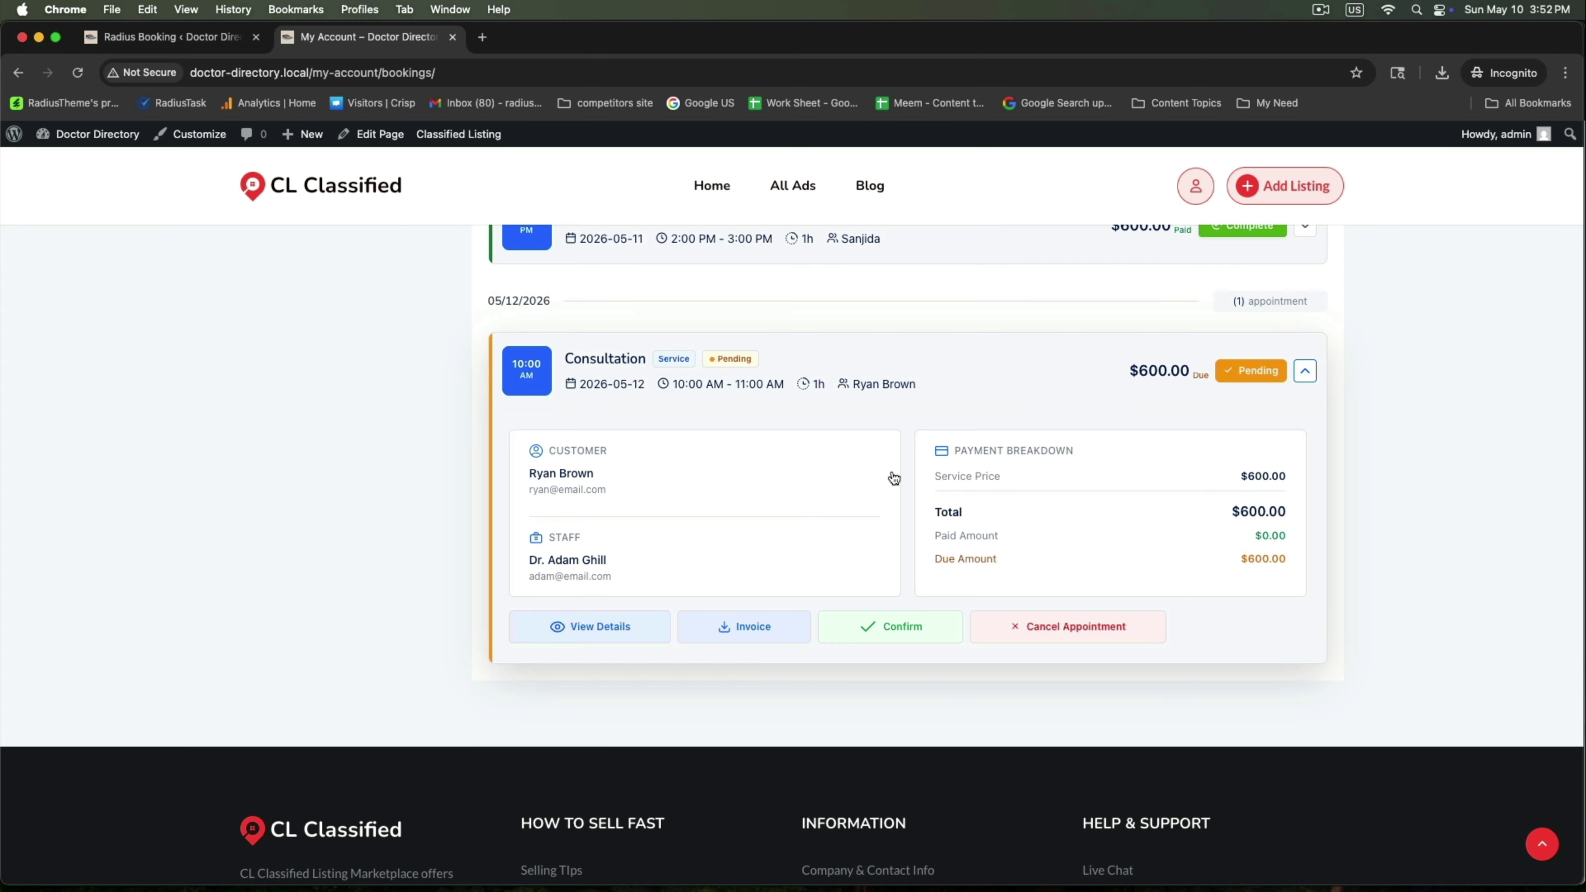
{"action": "left_click", "coordinate": [590, 628]}
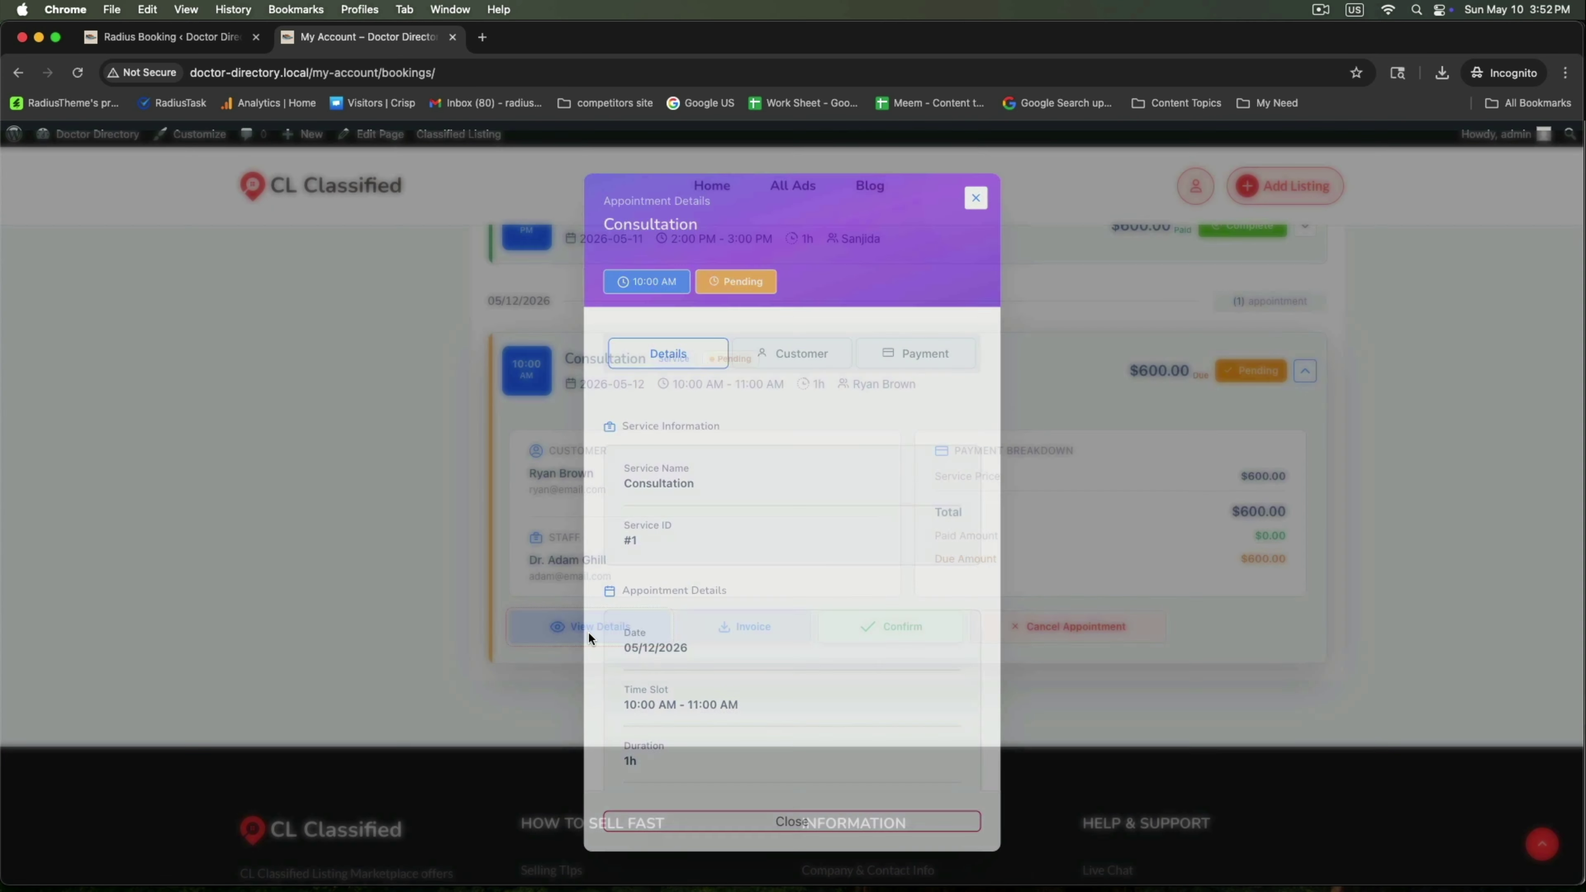
{"action": "scroll", "coordinate": [704, 582], "scroll_direction": "down", "scroll_amount": 3}
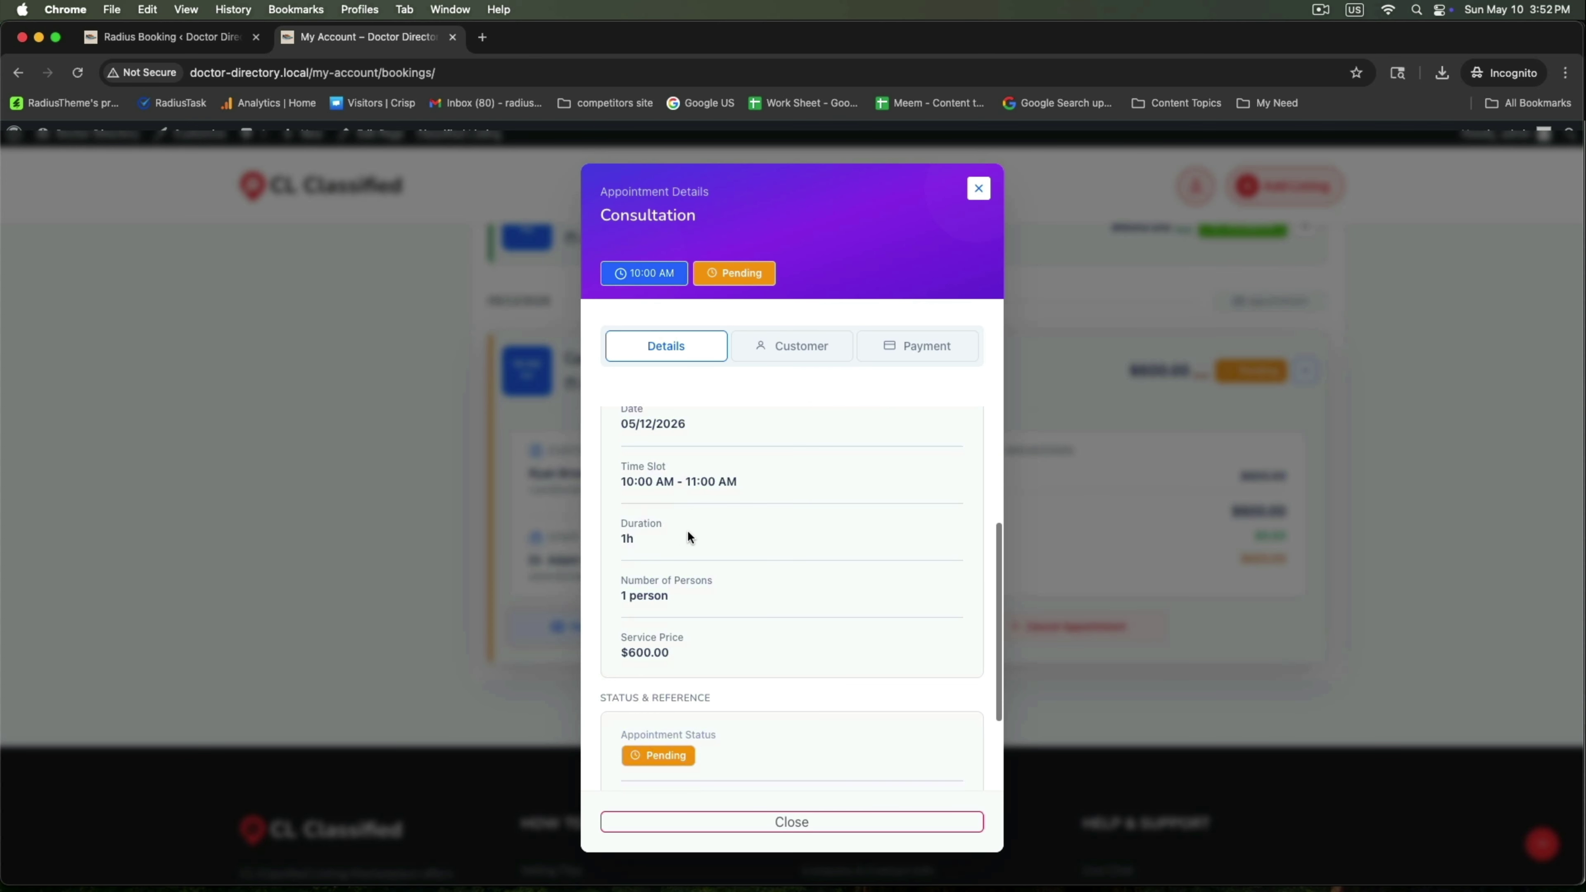
{"action": "scroll", "coordinate": [687, 529], "scroll_direction": "up", "scroll_amount": 5}
{"action": "scroll", "coordinate": [687, 529], "scroll_direction": "down", "scroll_amount": 6}
{"action": "scroll", "coordinate": [687, 529], "scroll_direction": "down", "scroll_amount": 3}
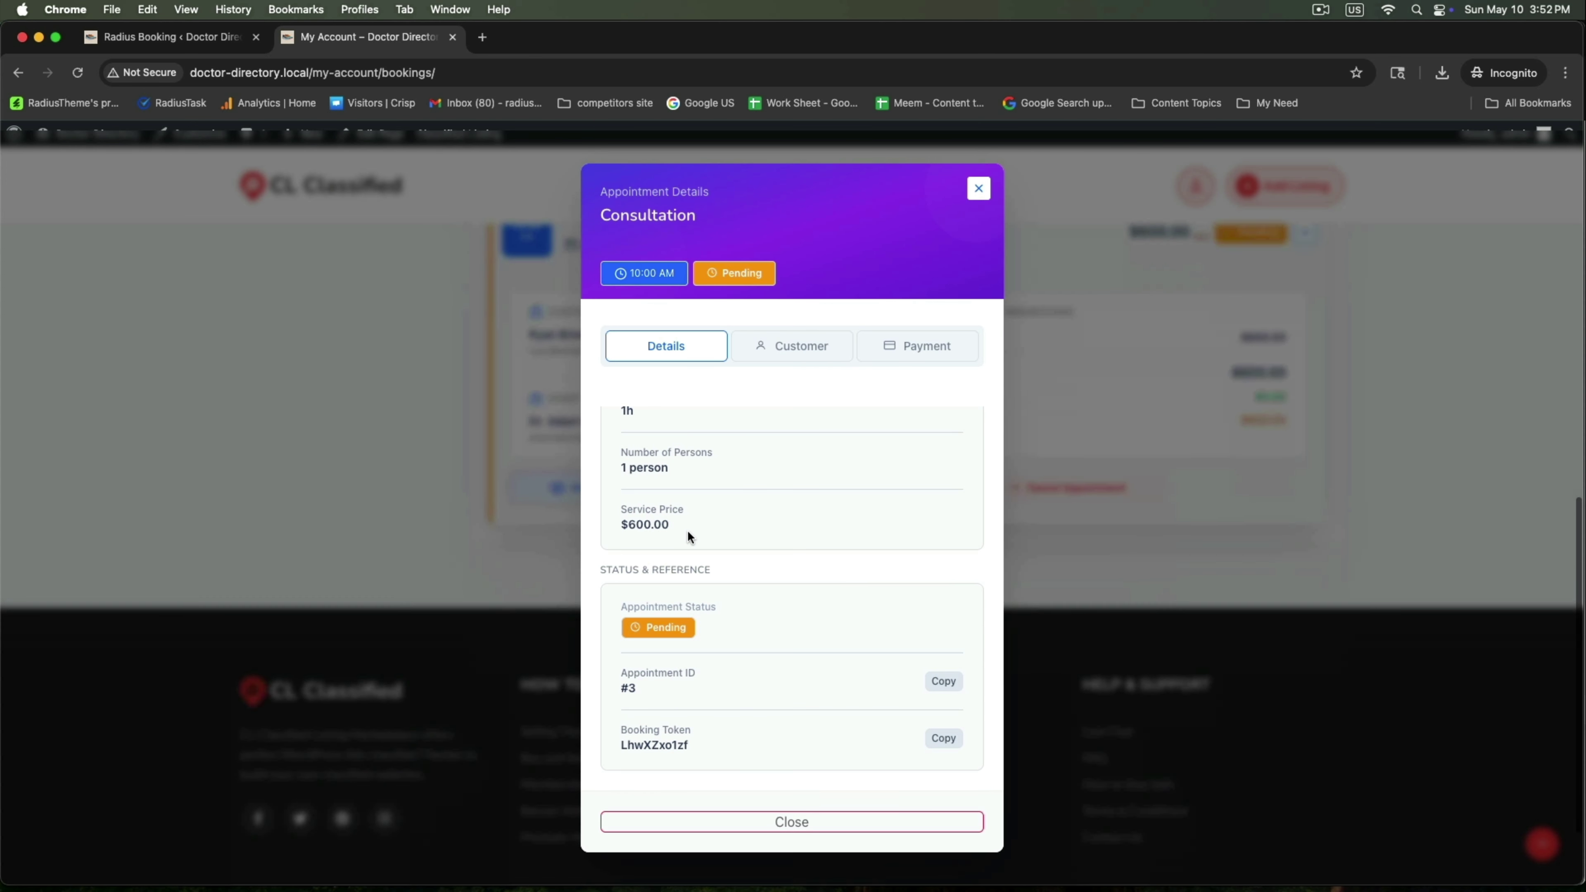
{"action": "scroll", "coordinate": [687, 529], "scroll_direction": "up", "scroll_amount": 6}
{"action": "left_click", "coordinate": [776, 347]}
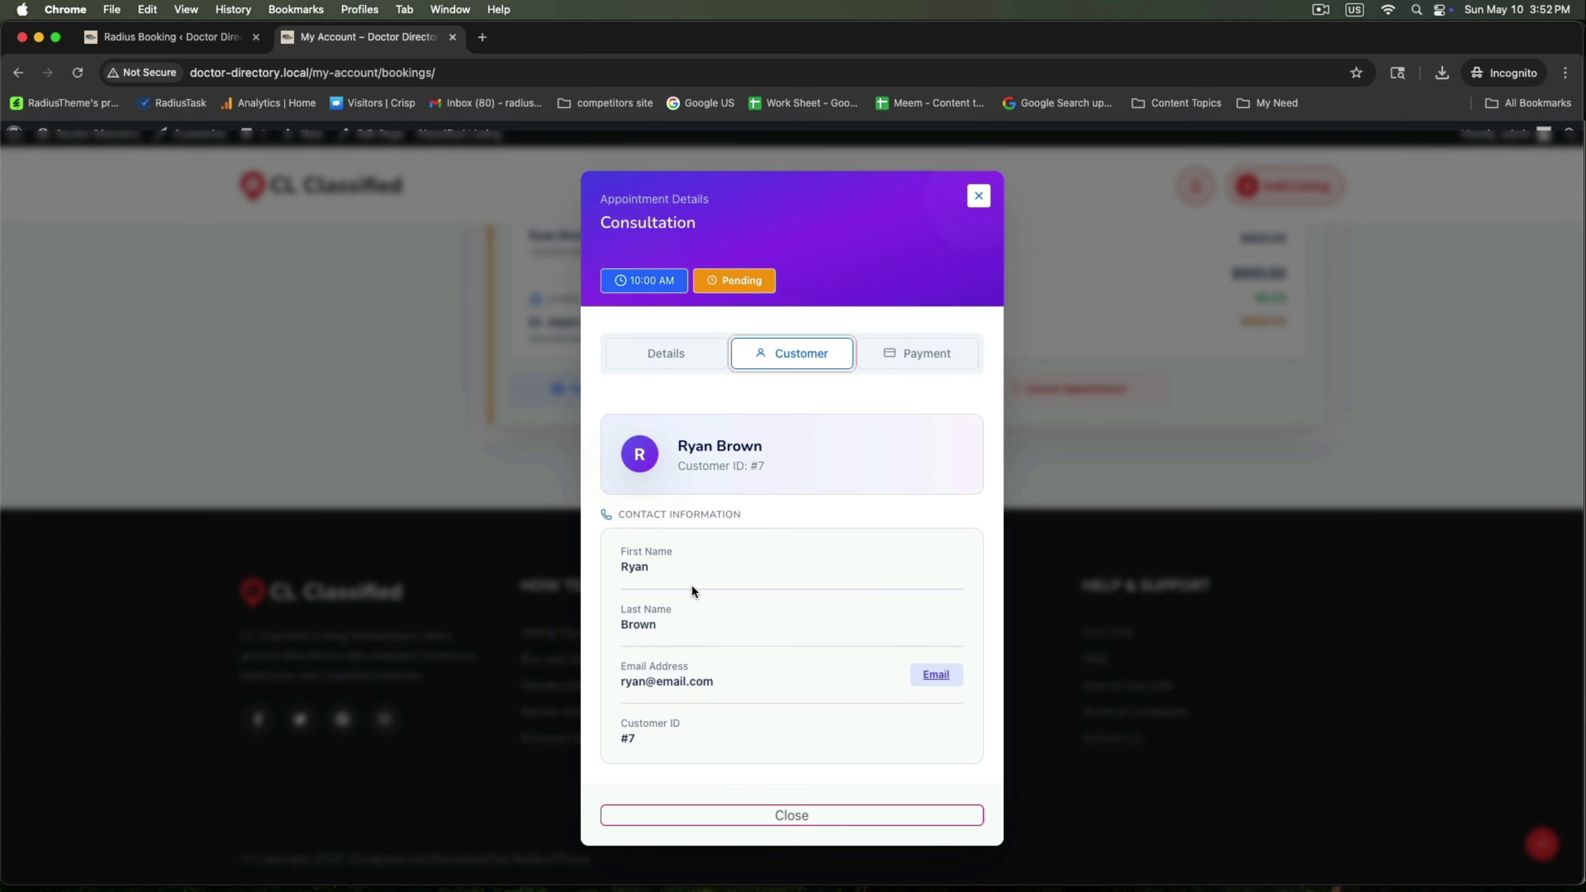
{"action": "double_click", "coordinate": [631, 566]}
{"action": "double_click", "coordinate": [638, 624]}
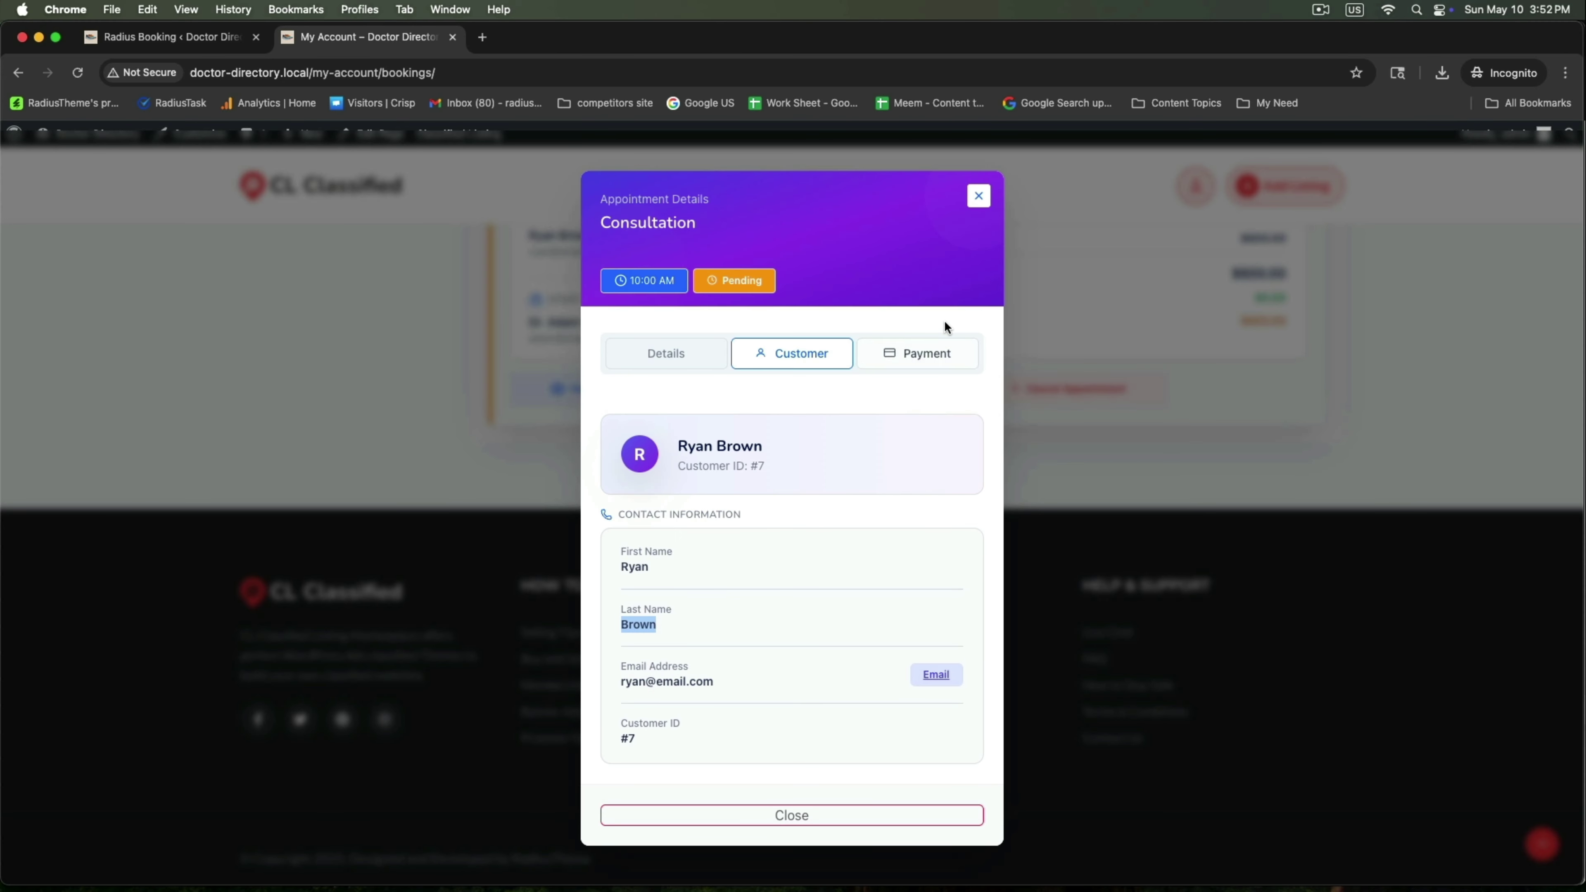
{"action": "left_click", "coordinate": [917, 353]}
{"action": "scroll", "coordinate": [791, 608], "scroll_direction": "down", "scroll_amount": 3}
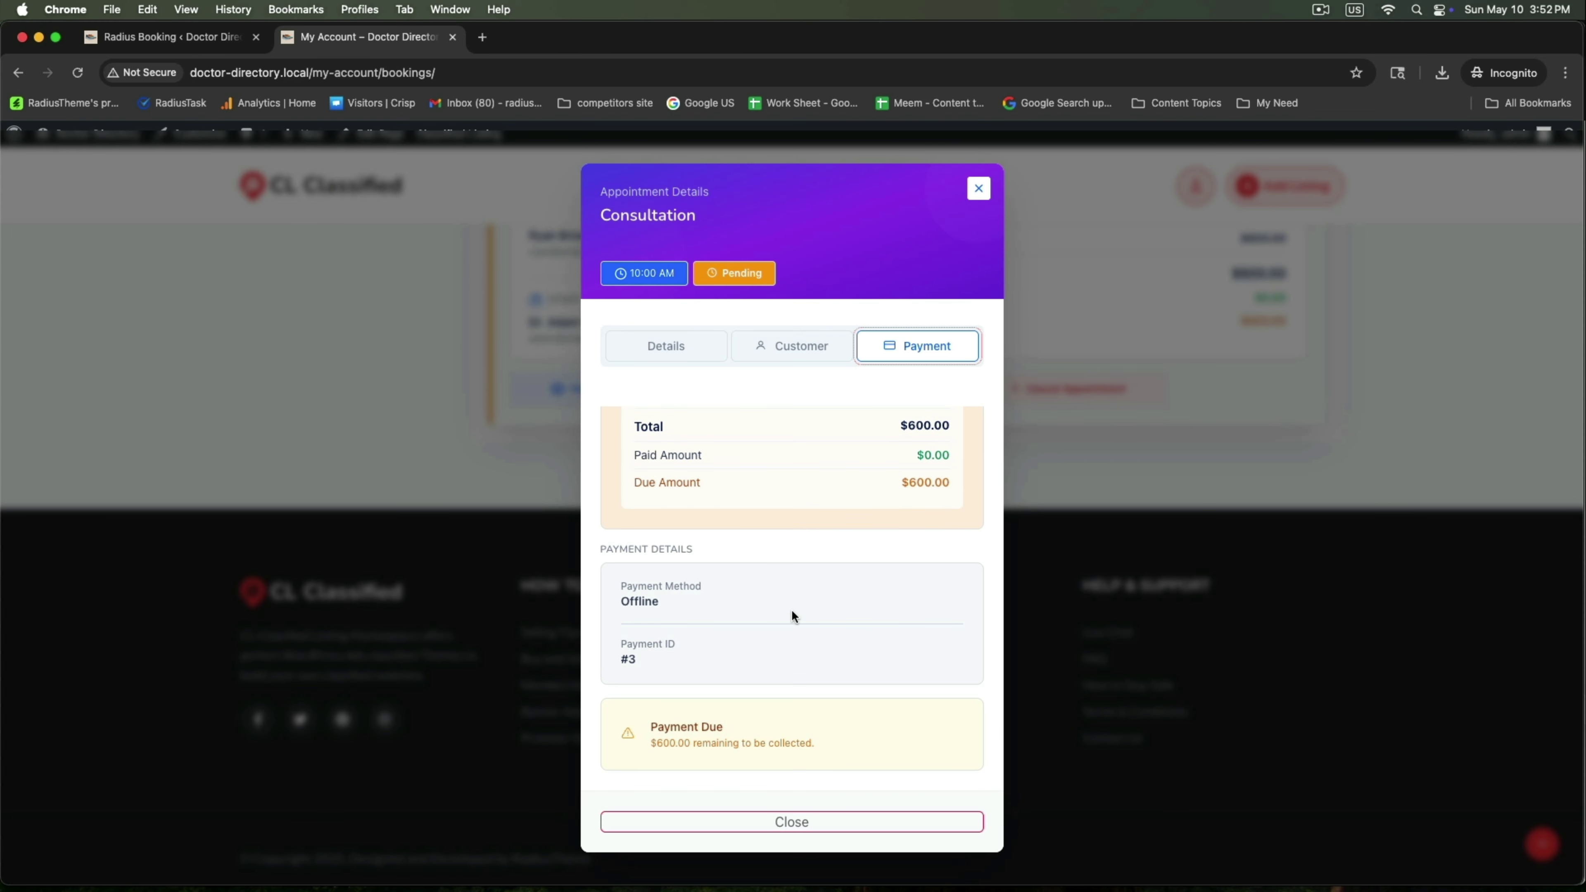
{"action": "scroll", "coordinate": [791, 614], "scroll_direction": "up", "scroll_amount": 3}
{"action": "left_click", "coordinate": [975, 189]}
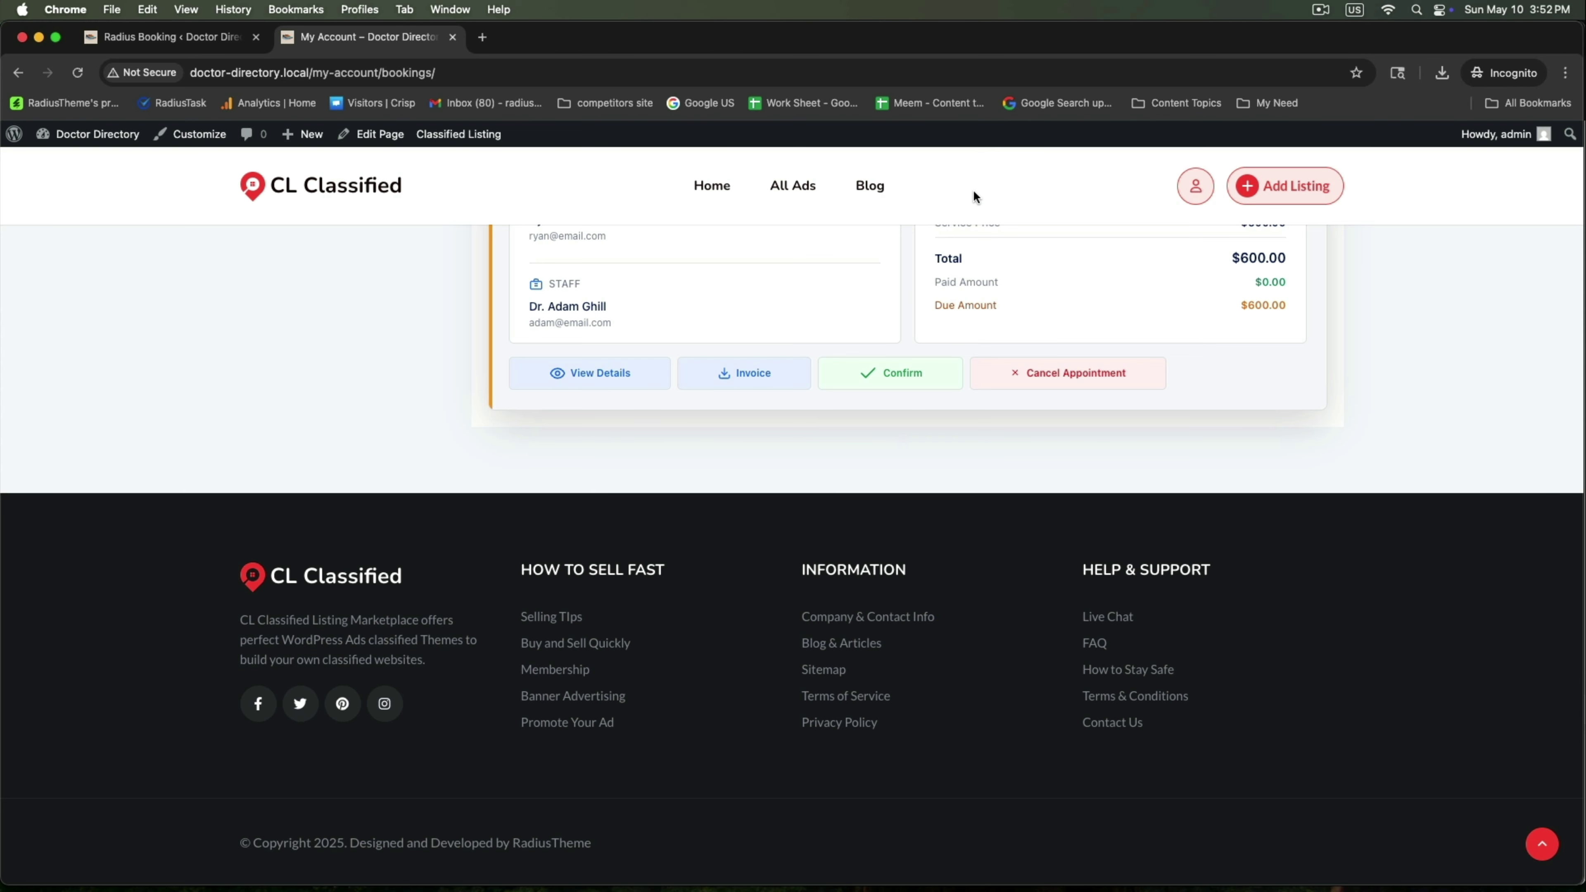
Confirm the pending 05/12/2026 Consultation and collapse its details card
{"action": "scroll", "coordinate": [848, 462], "scroll_direction": "up", "scroll_amount": 5}
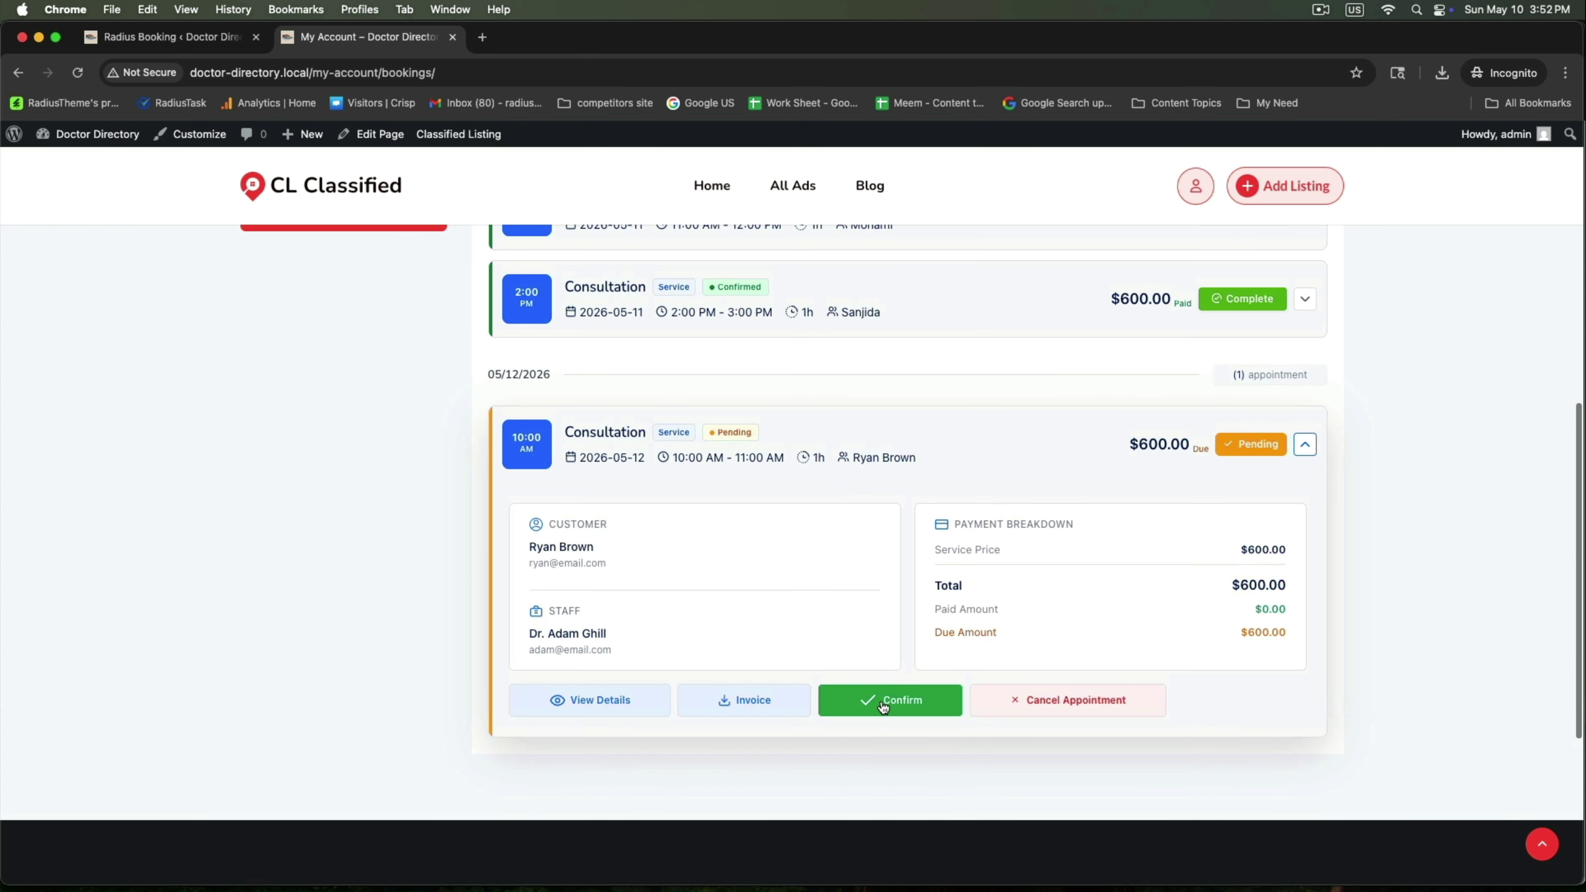
{"action": "left_click", "coordinate": [881, 699]}
{"action": "left_click", "coordinate": [894, 638]}
{"action": "scroll", "coordinate": [894, 636], "scroll_direction": "up", "scroll_amount": 3}
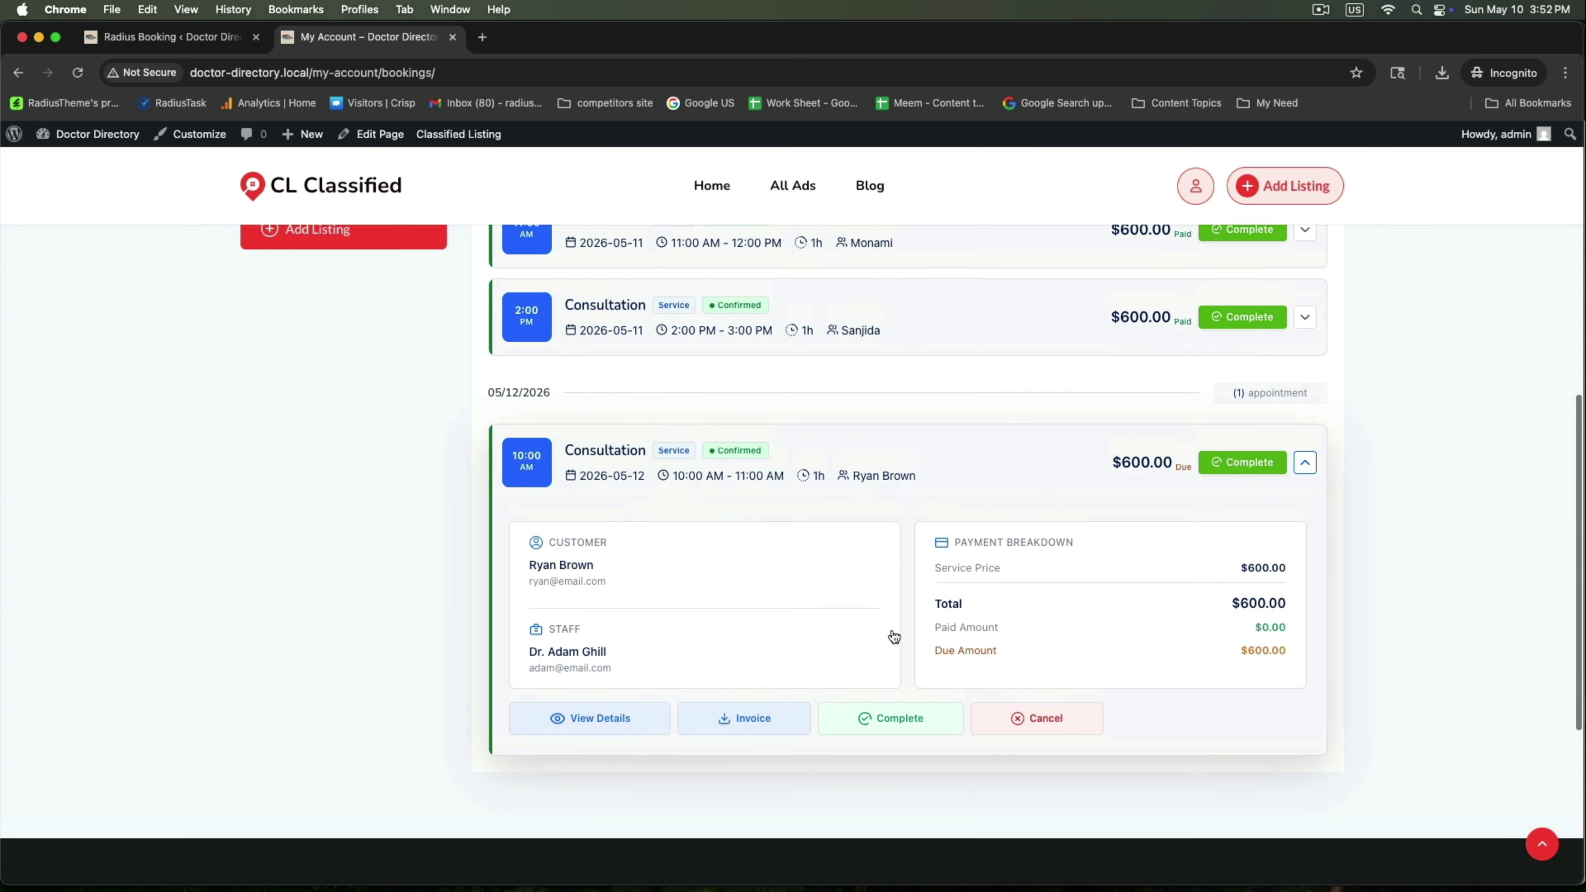
{"action": "scroll", "coordinate": [894, 636], "scroll_direction": "down", "scroll_amount": 1}
{"action": "left_click", "coordinate": [1305, 591]}
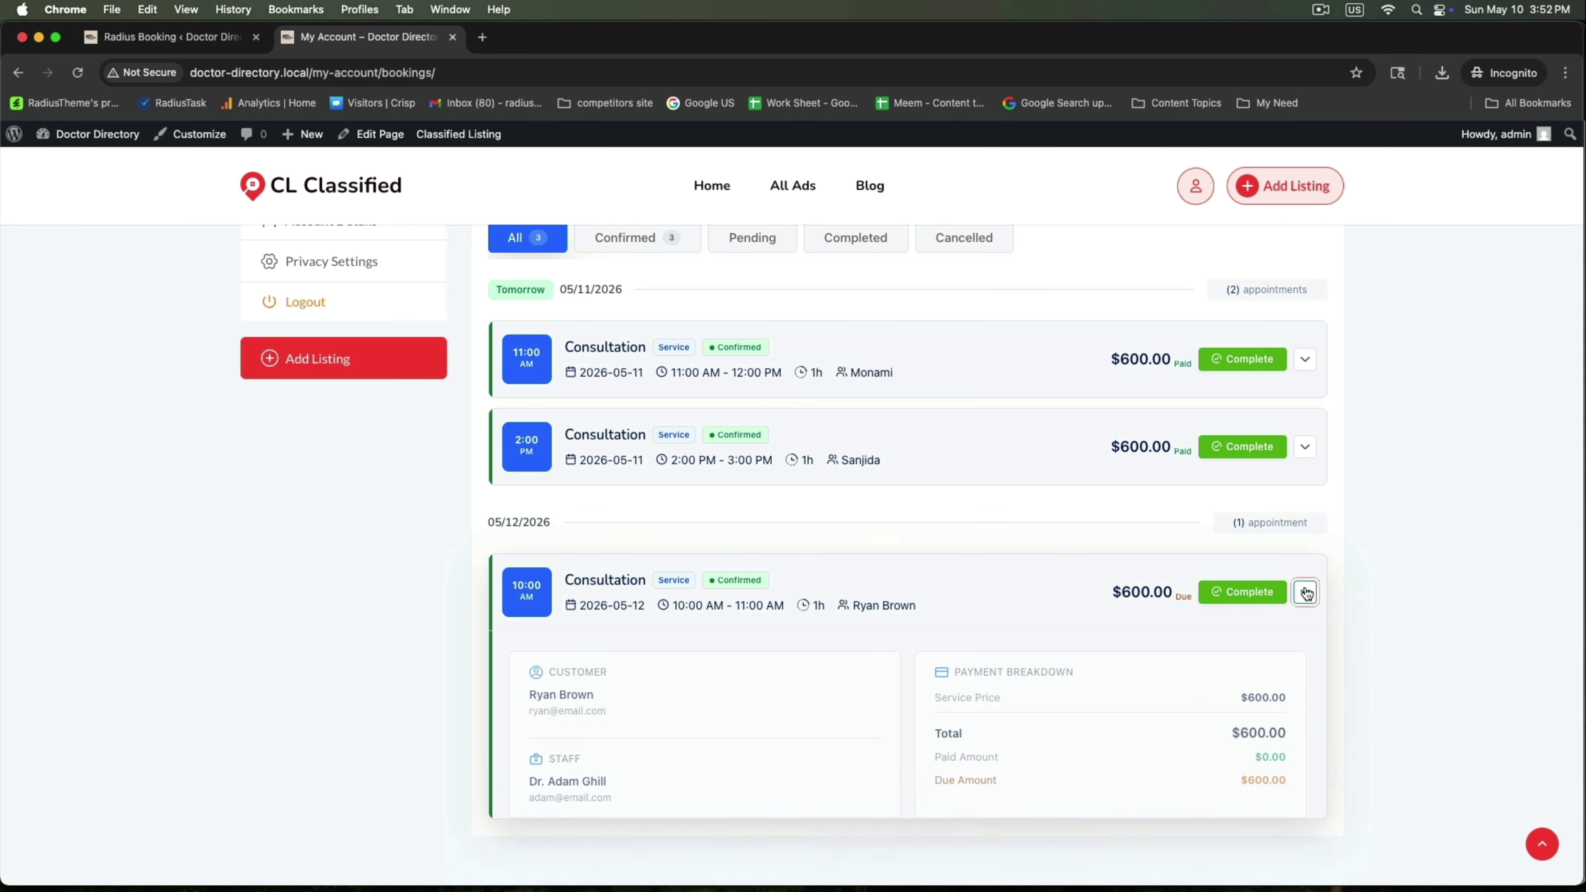
Check the Payments list showing $600.00 total pending, then return to the Radius Booking admin
{"action": "scroll", "coordinate": [1176, 598], "scroll_direction": "up", "scroll_amount": 5}
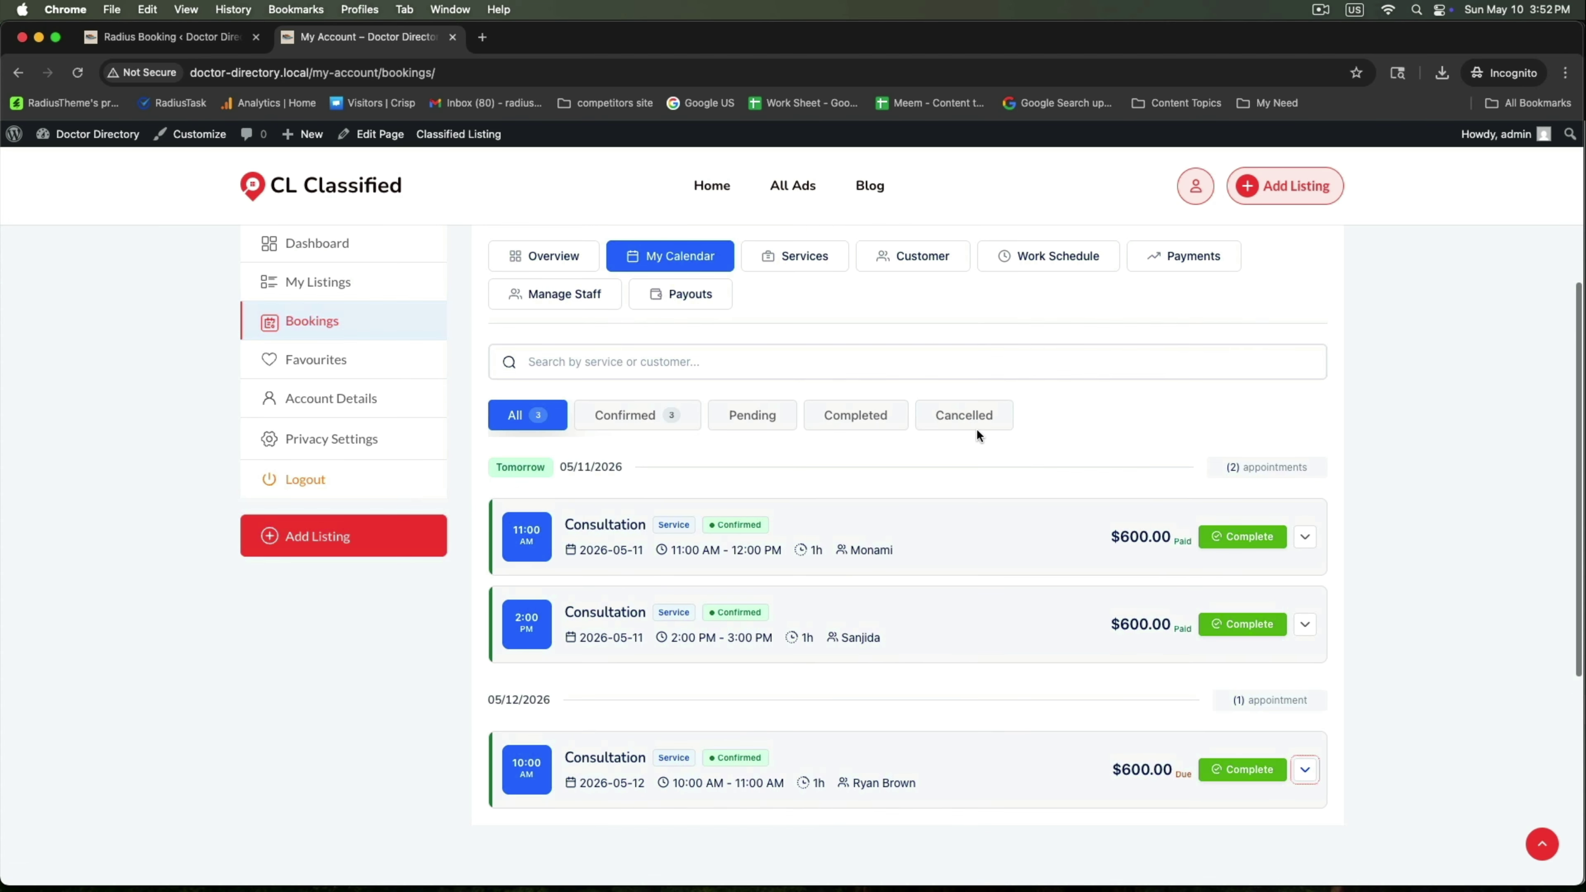
{"action": "left_click", "coordinate": [1213, 408]}
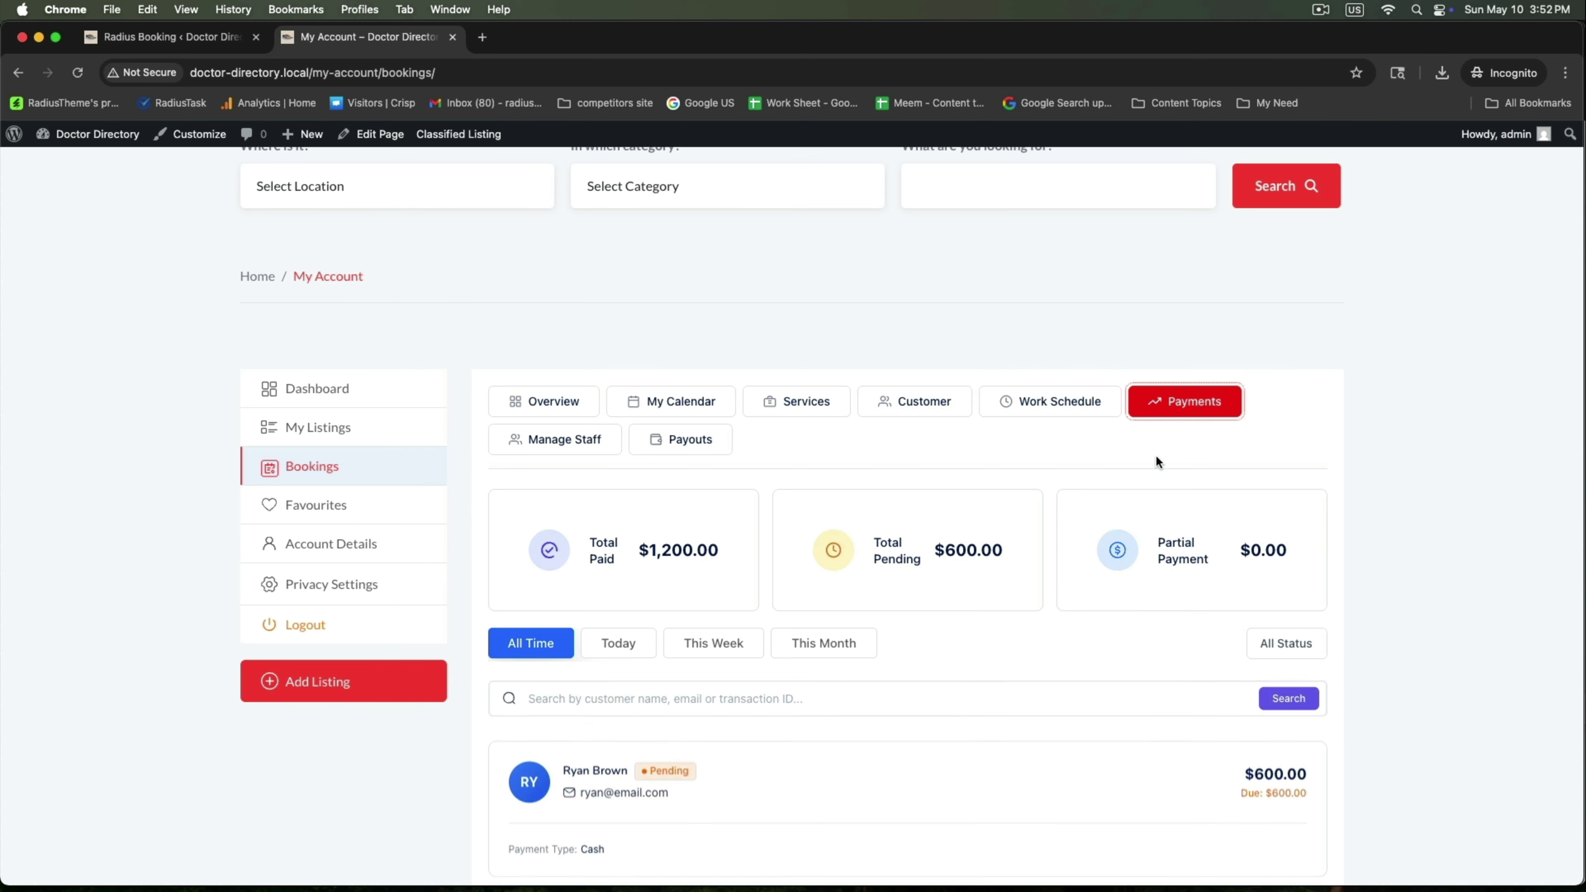
{"action": "scroll", "coordinate": [1080, 590], "scroll_direction": "down", "scroll_amount": 4}
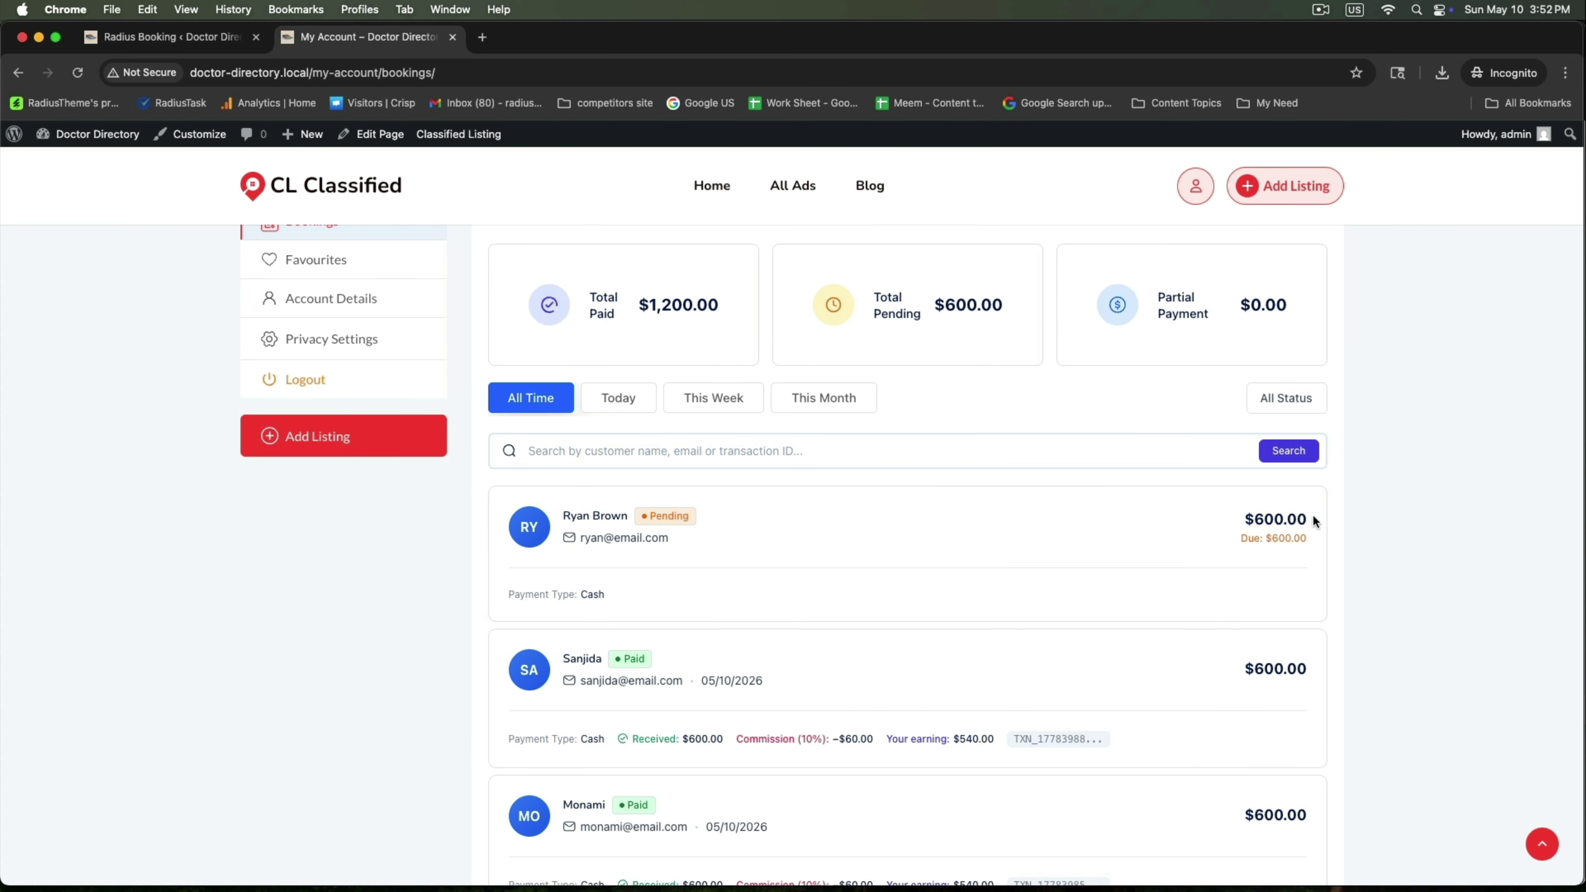
{"action": "left_click_drag", "start_coordinate": [1237, 524], "coordinate": [1322, 523]}
{"action": "left_click_drag", "start_coordinate": [933, 305], "coordinate": [1004, 304]}
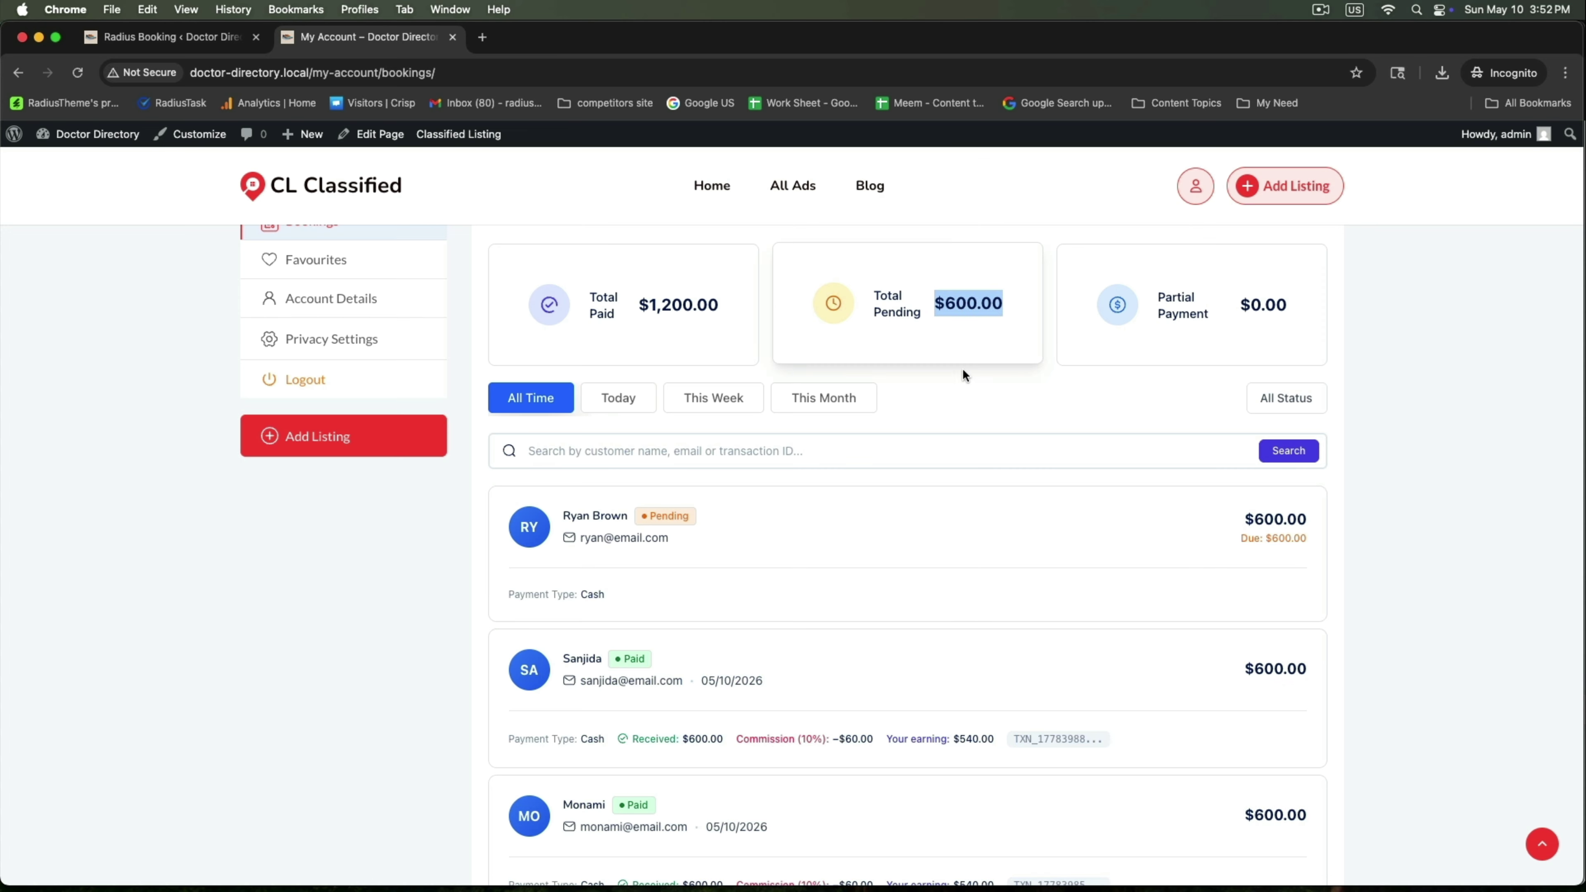
{"action": "left_click", "coordinate": [655, 513]}
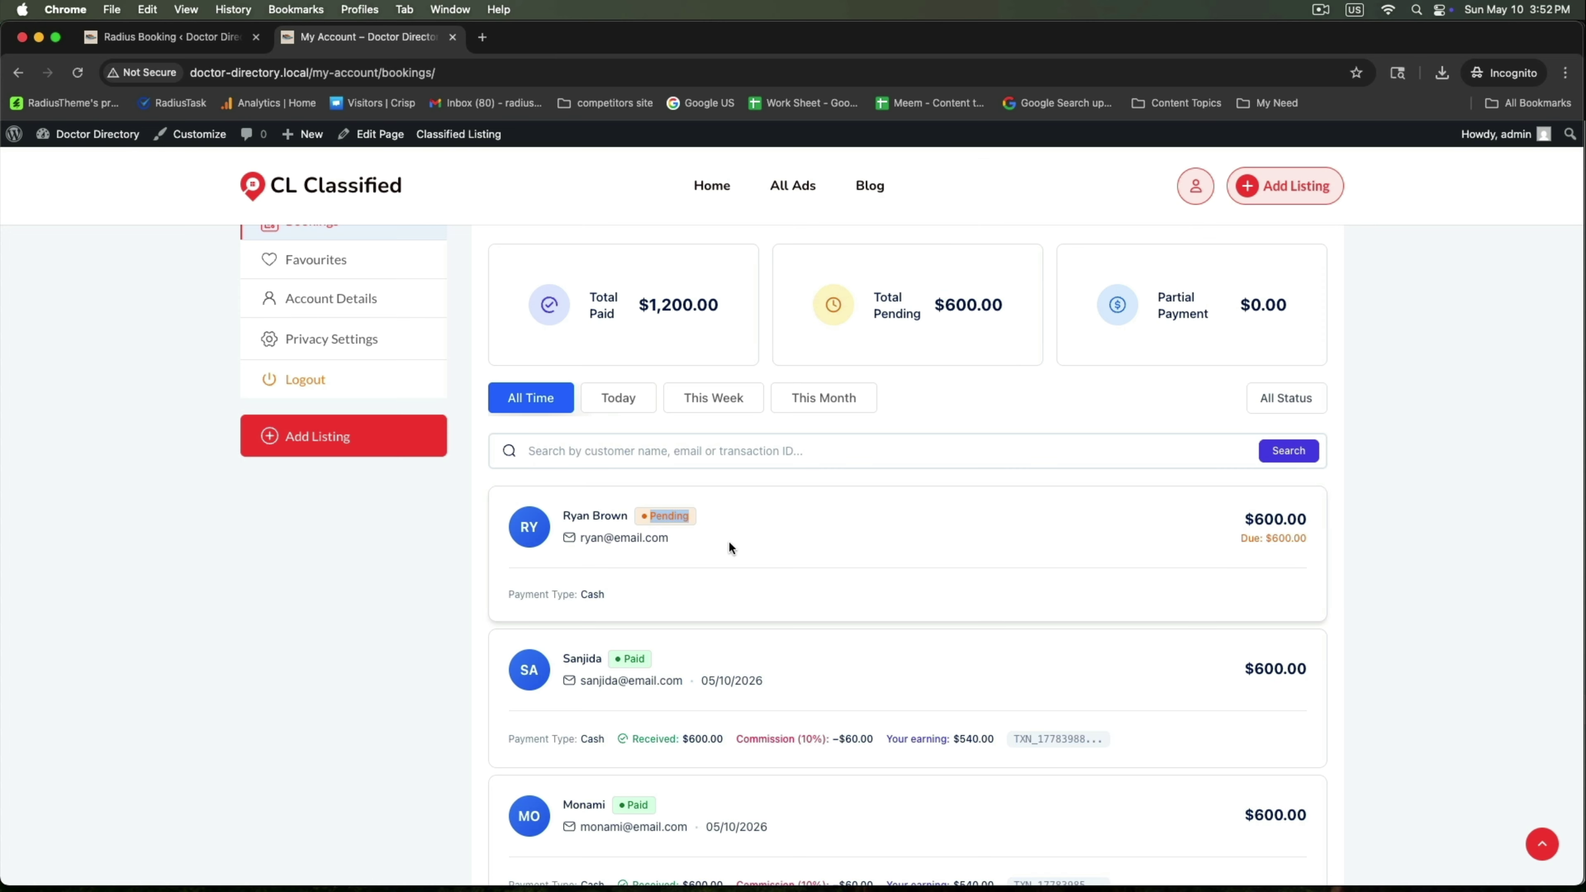
{"action": "left_click", "coordinate": [171, 37]}
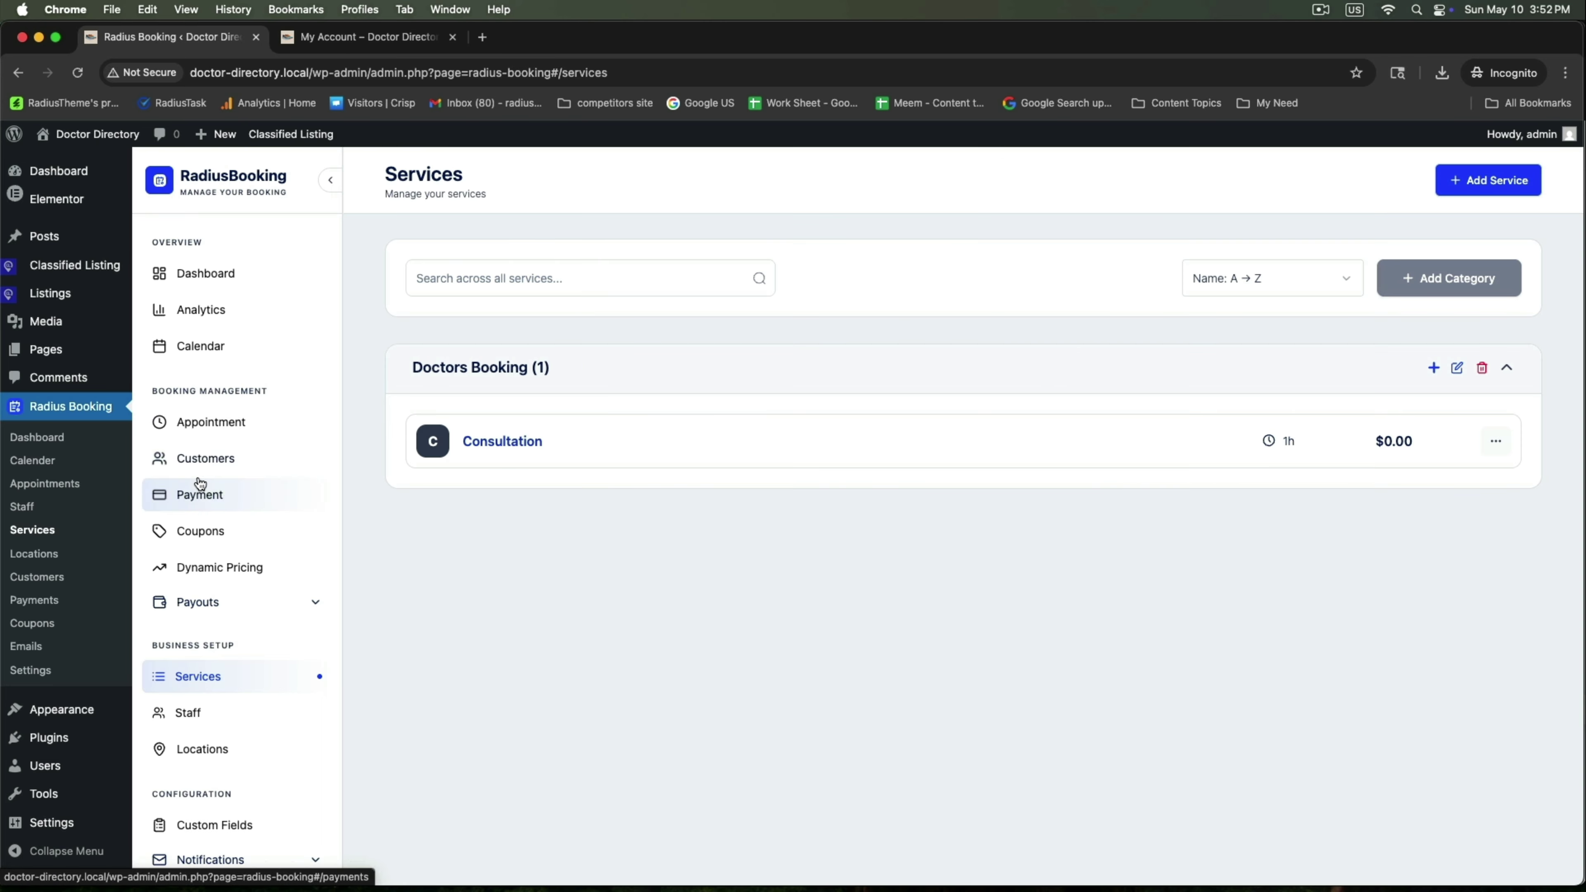
Open appointment #3's details, review its date and provider, and mark the $600.00 payment as paid
{"action": "left_click", "coordinate": [189, 430]}
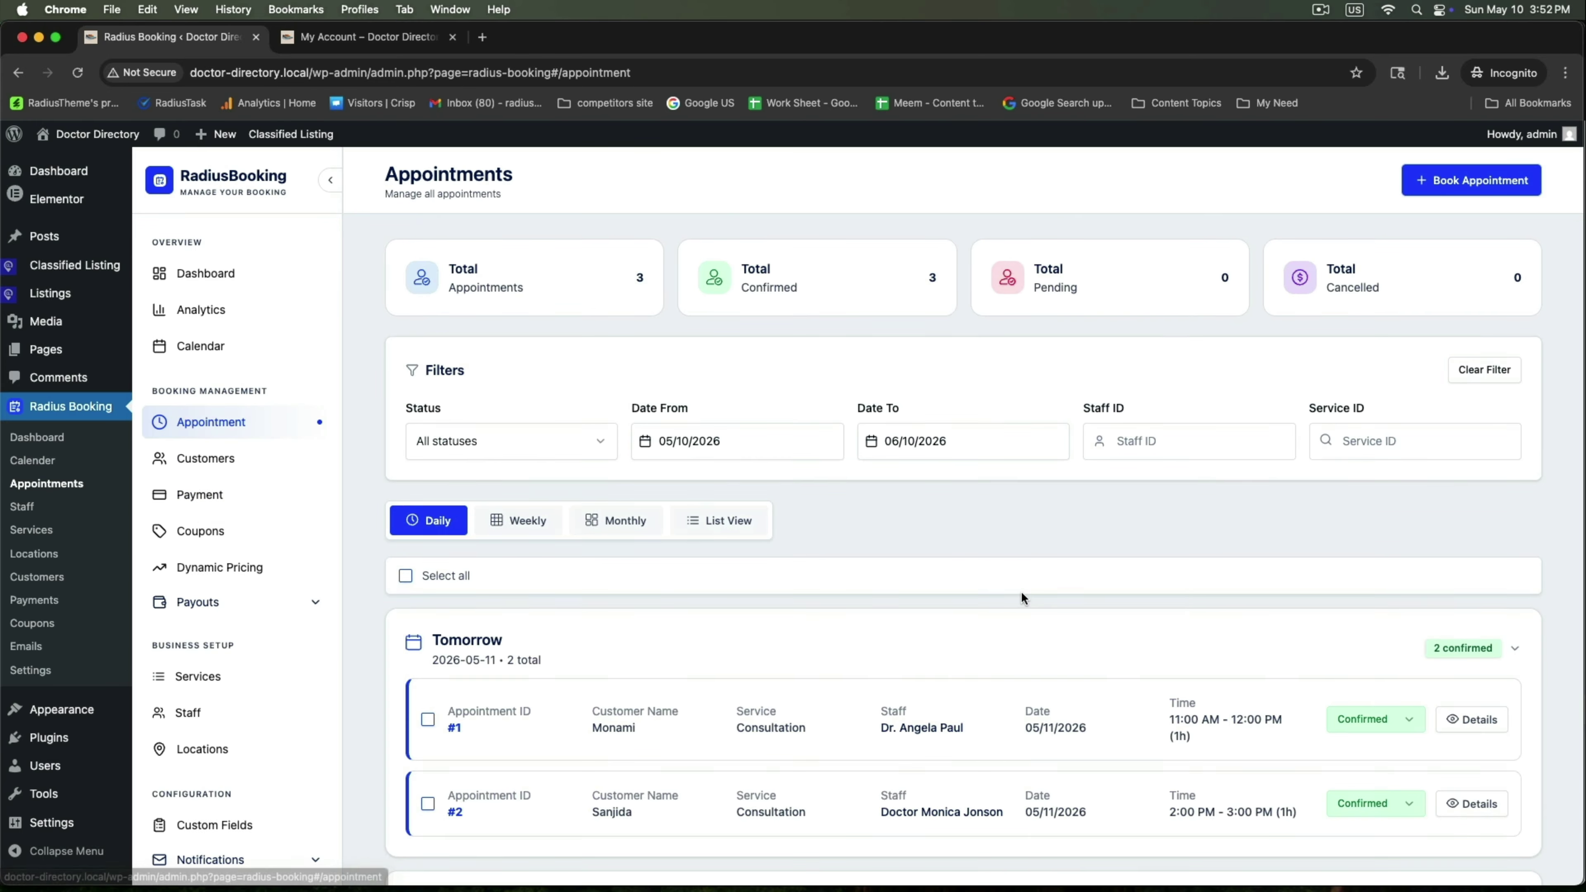
{"action": "scroll", "coordinate": [1023, 595], "scroll_direction": "down", "scroll_amount": 3}
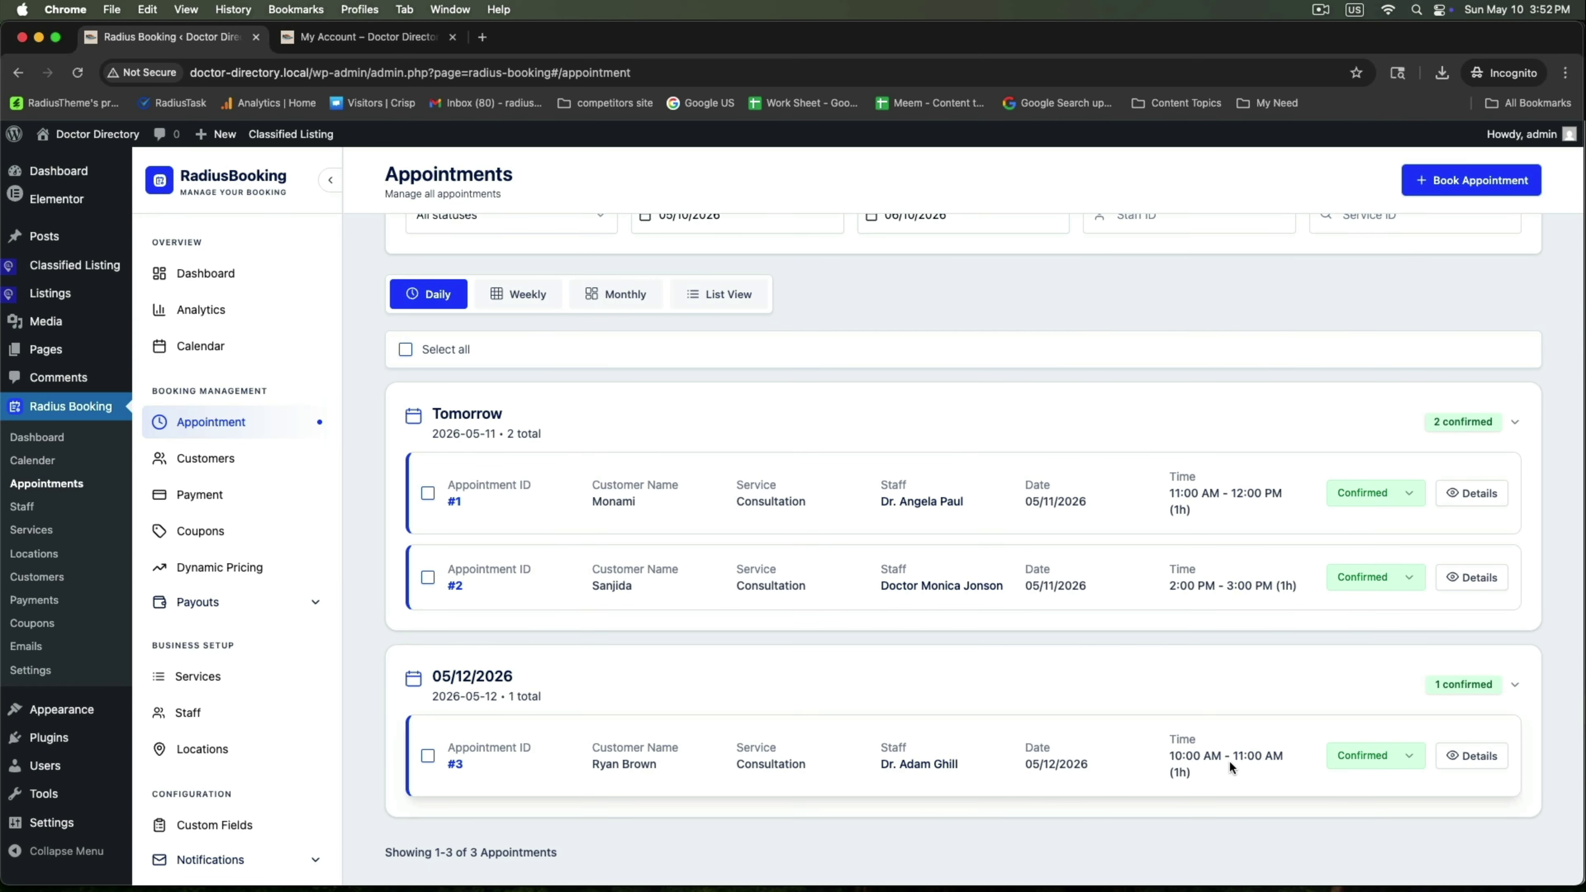
{"action": "left_click", "coordinate": [1471, 756]}
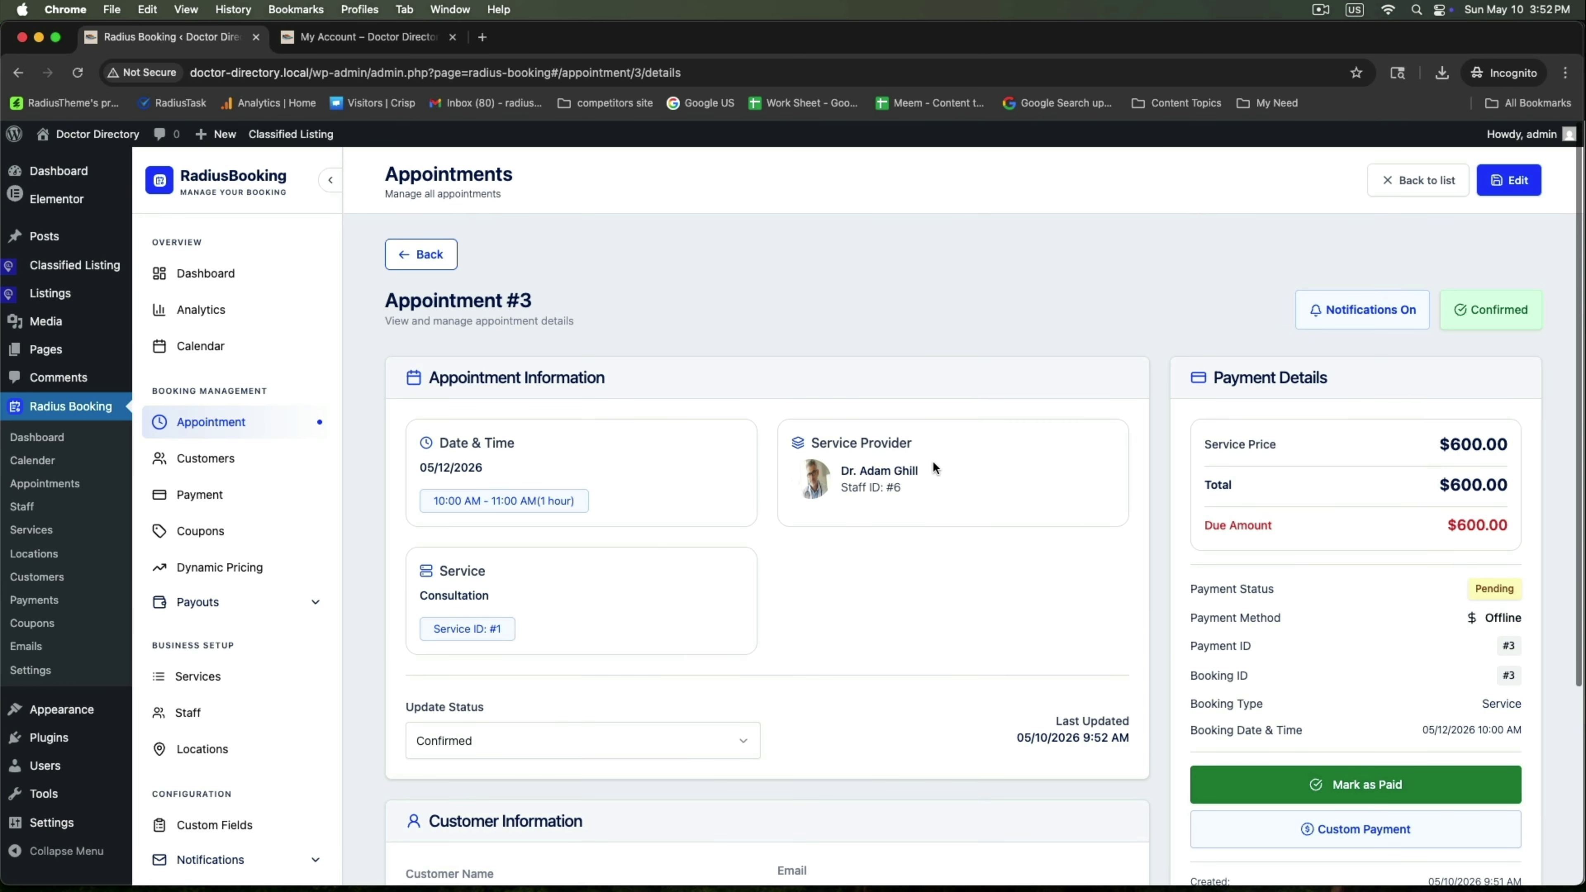
{"action": "left_click_drag", "start_coordinate": [810, 449], "coordinate": [921, 448]}
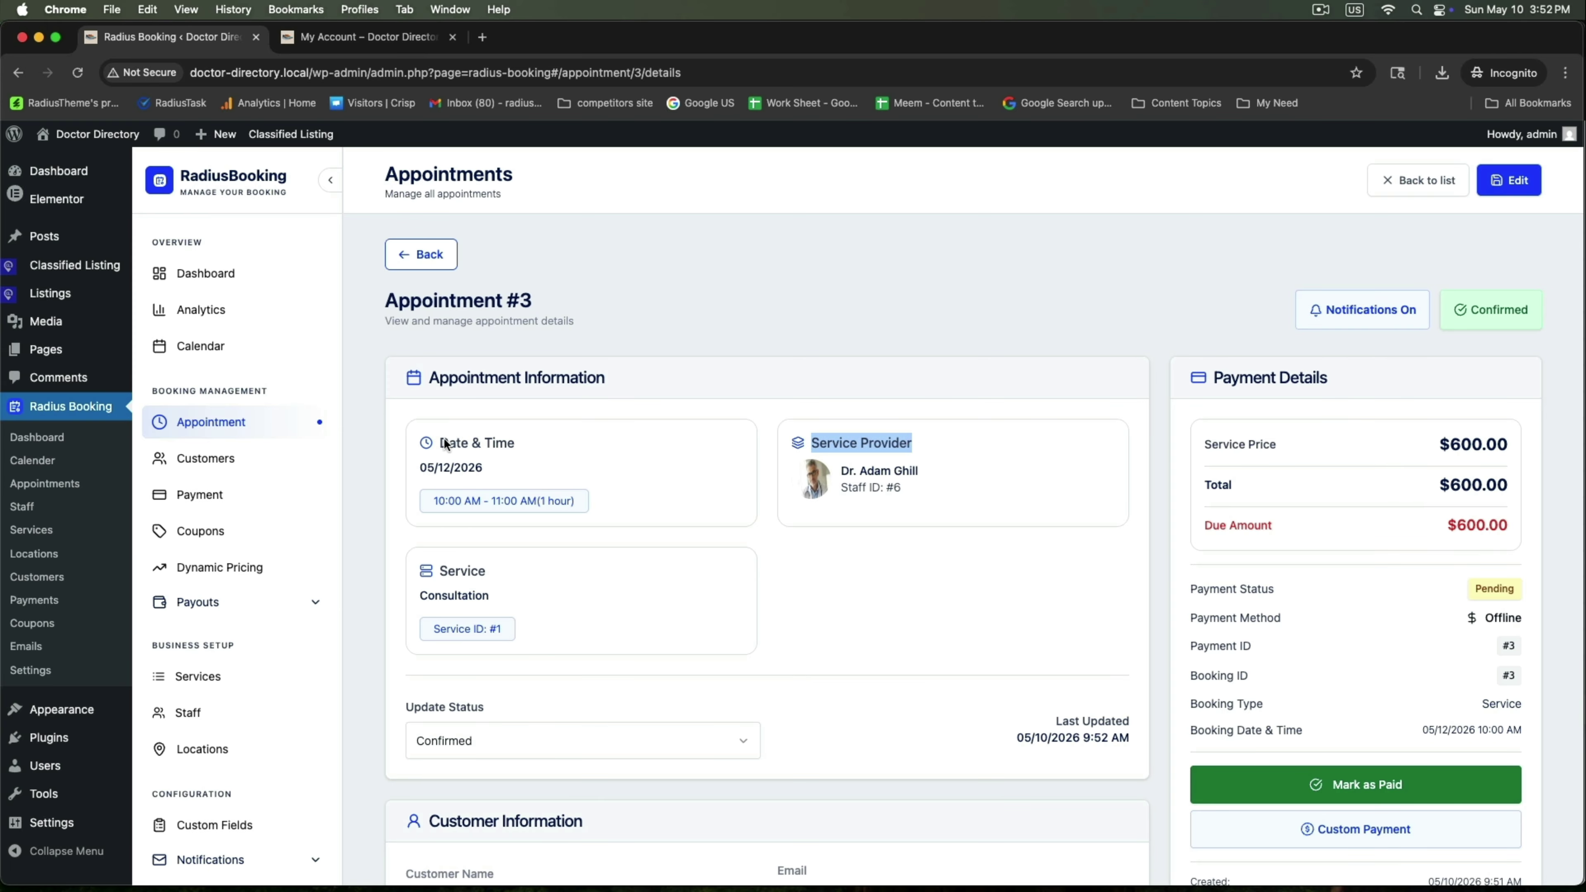
{"action": "left_click_drag", "start_coordinate": [445, 442], "coordinate": [515, 444]}
{"action": "left_click_drag", "start_coordinate": [838, 468], "coordinate": [950, 478]}
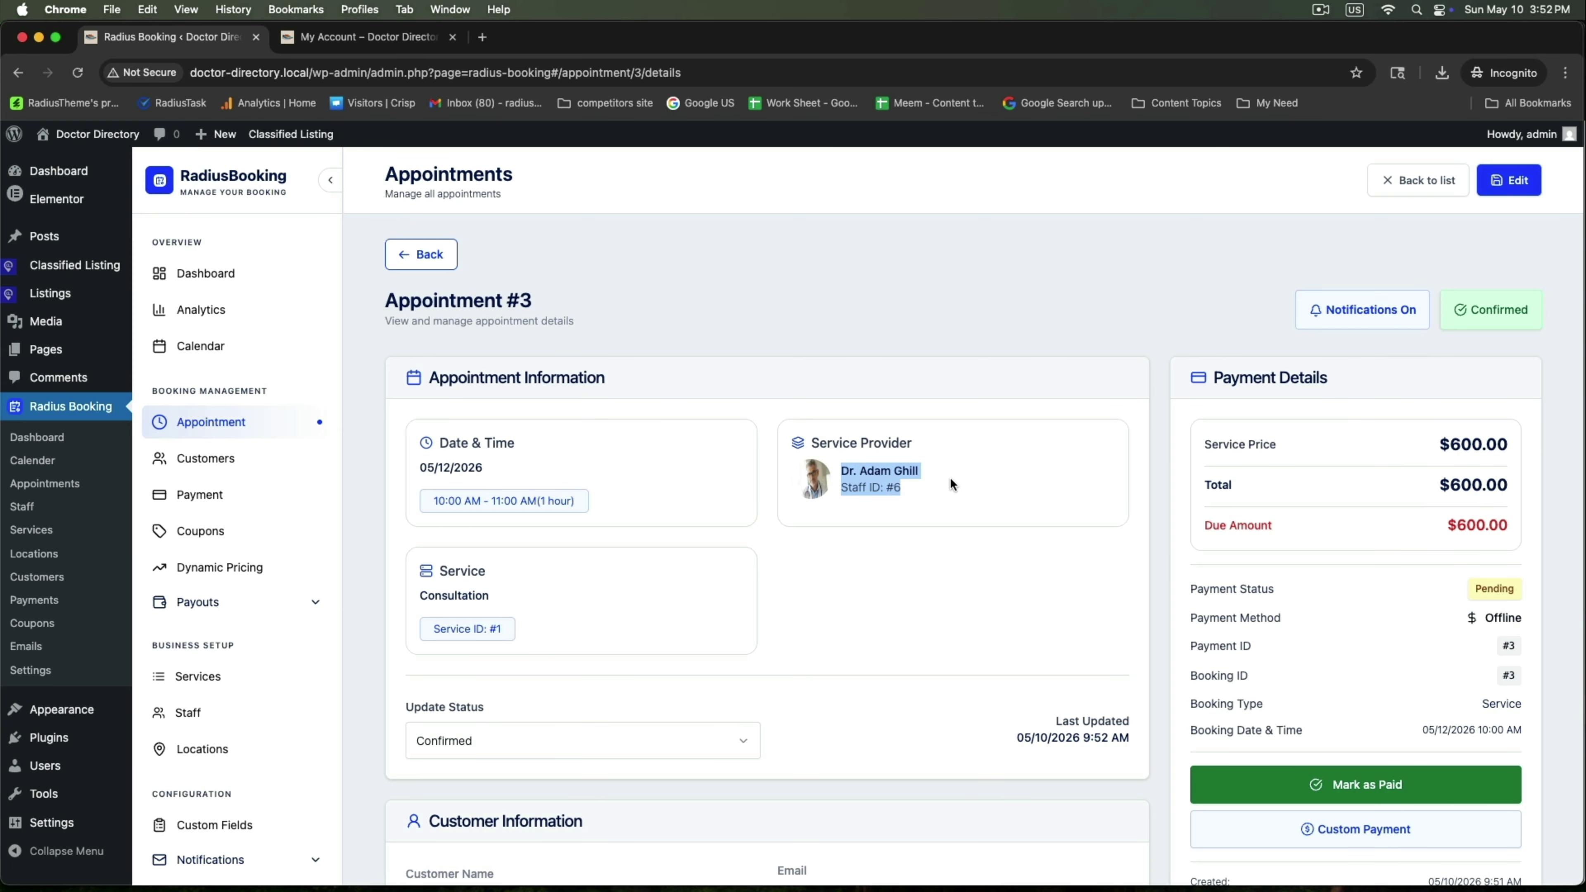
{"action": "left_click", "coordinate": [920, 491]}
{"action": "left_click", "coordinate": [1386, 791]}
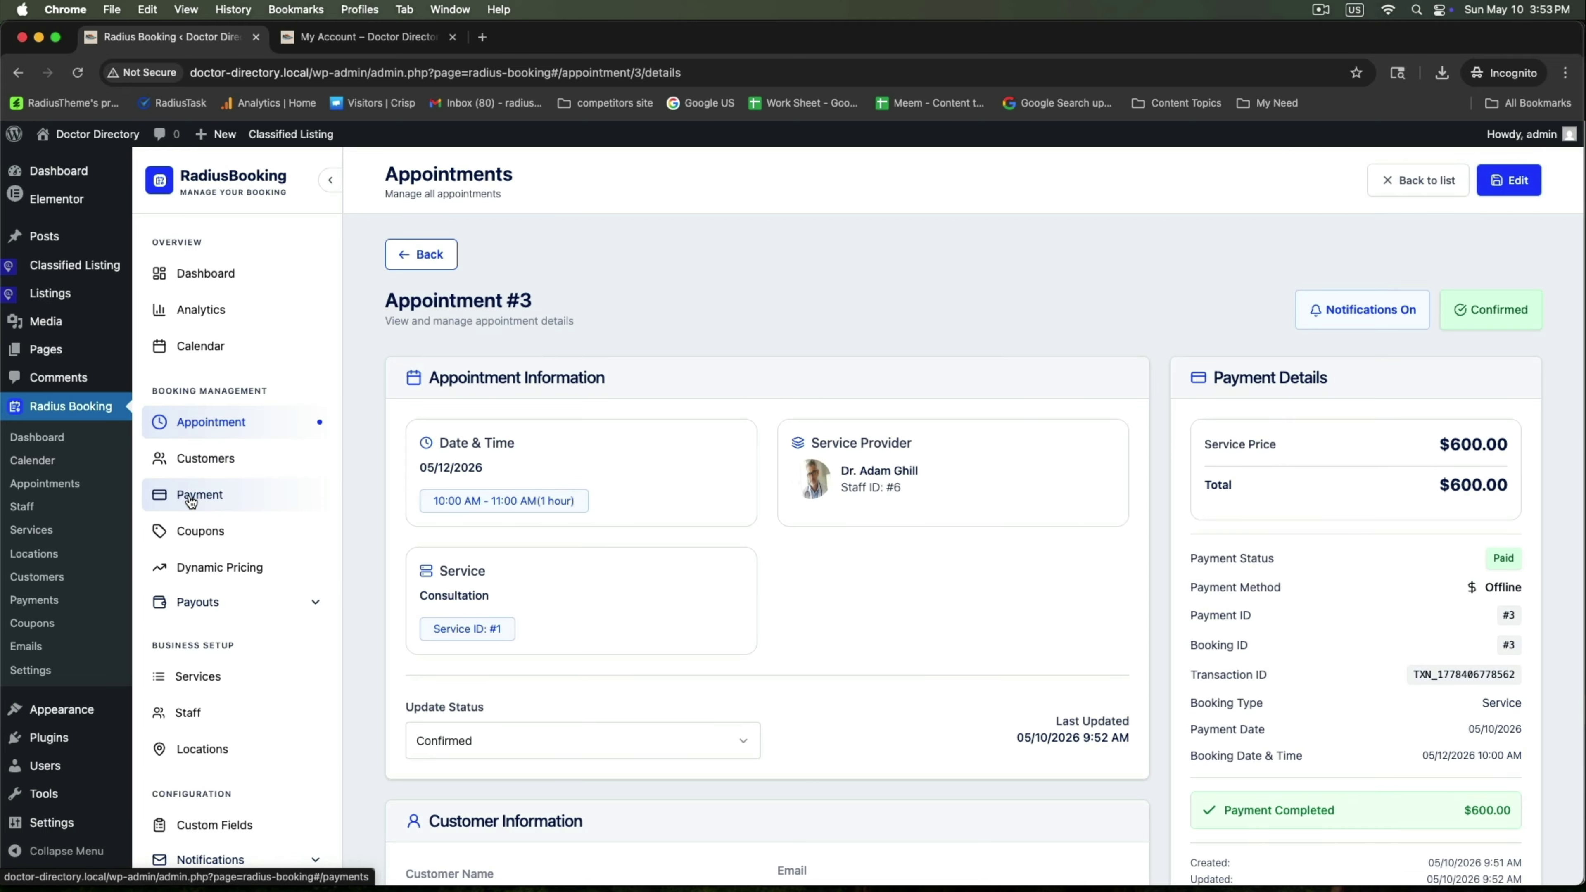
{"action": "left_click", "coordinate": [337, 39]}
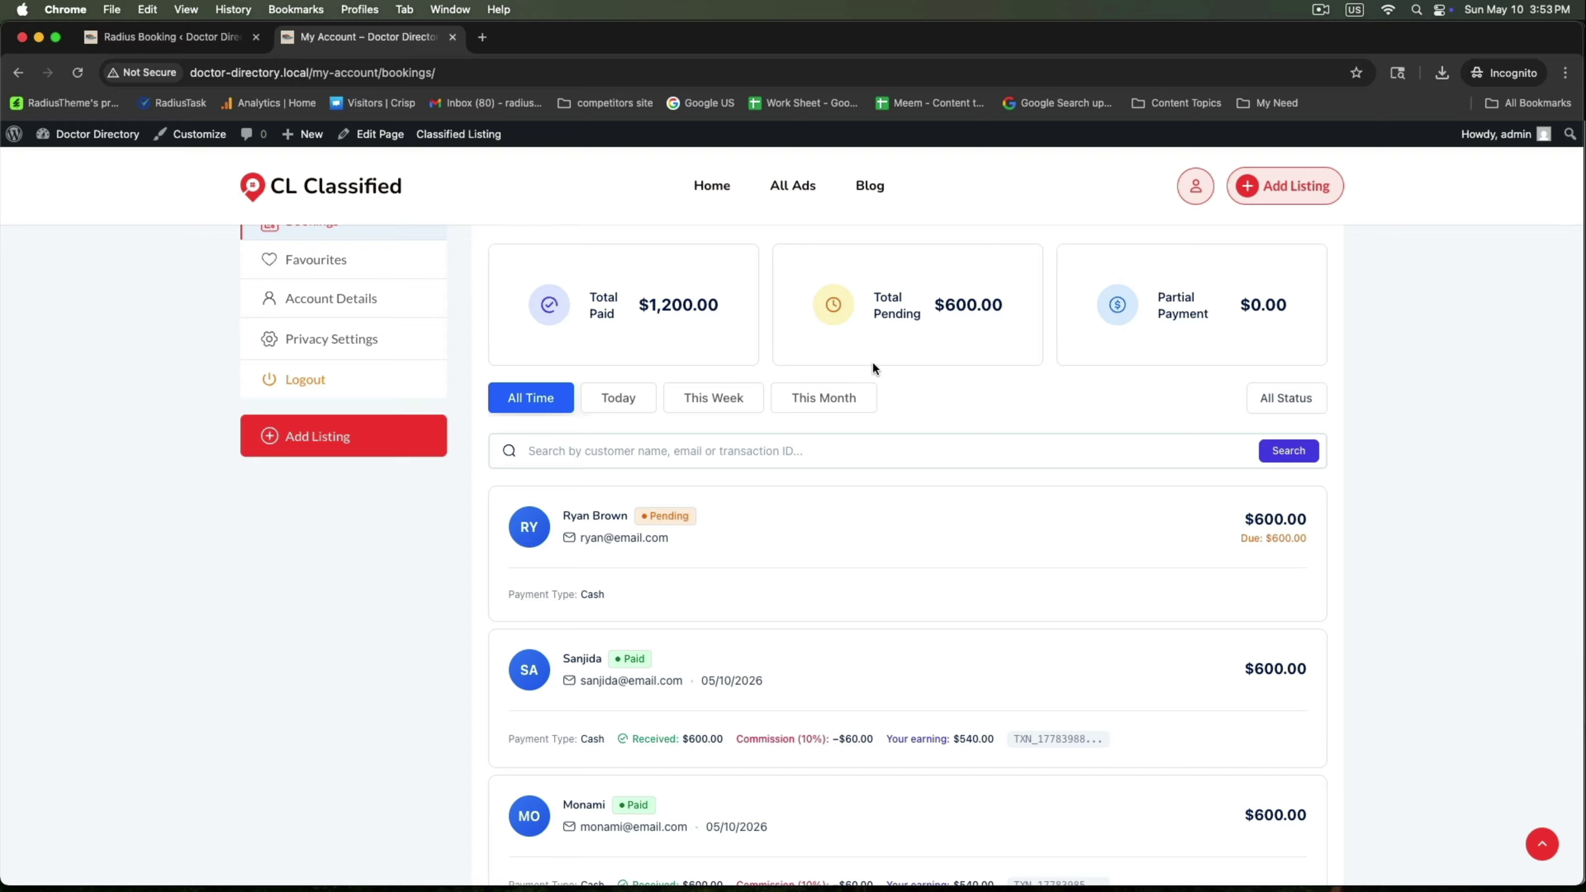
Reload the account Bookings page and show the My Calendar view
{"action": "scroll", "coordinate": [948, 554], "scroll_direction": "up", "scroll_amount": 2}
{"action": "scroll", "coordinate": [949, 555], "scroll_direction": "up", "scroll_amount": 2}
{"action": "right_click", "coordinate": [286, 680]}
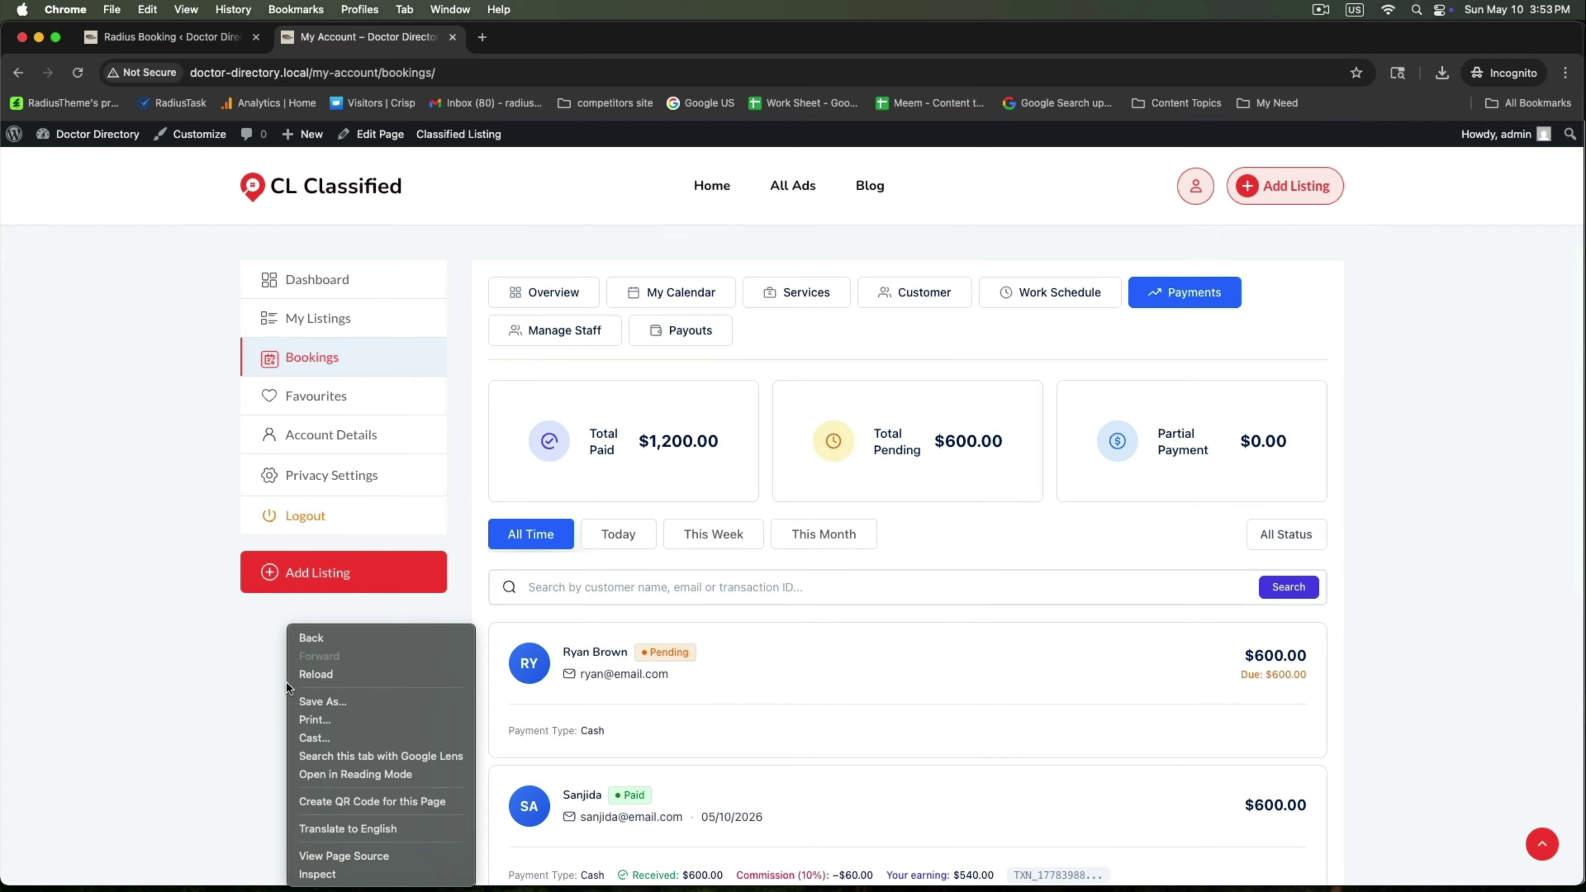
{"action": "left_click", "coordinate": [323, 675]}
{"action": "scroll", "coordinate": [861, 704], "scroll_direction": "down", "scroll_amount": 3}
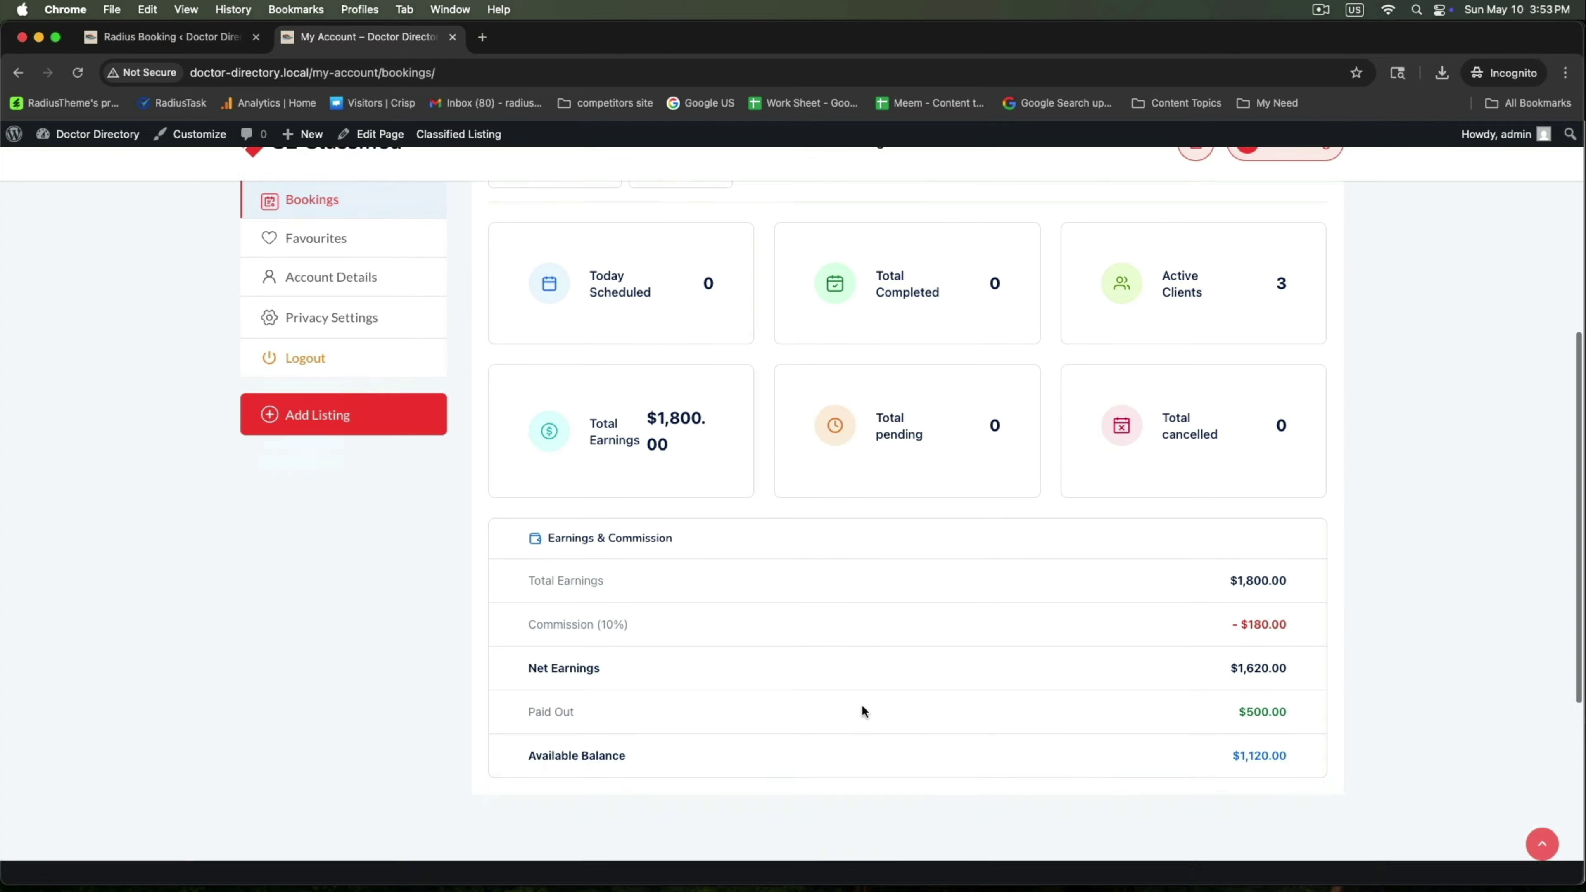
{"action": "scroll", "coordinate": [742, 395], "scroll_direction": "up", "scroll_amount": 3}
{"action": "left_click", "coordinate": [663, 323]}
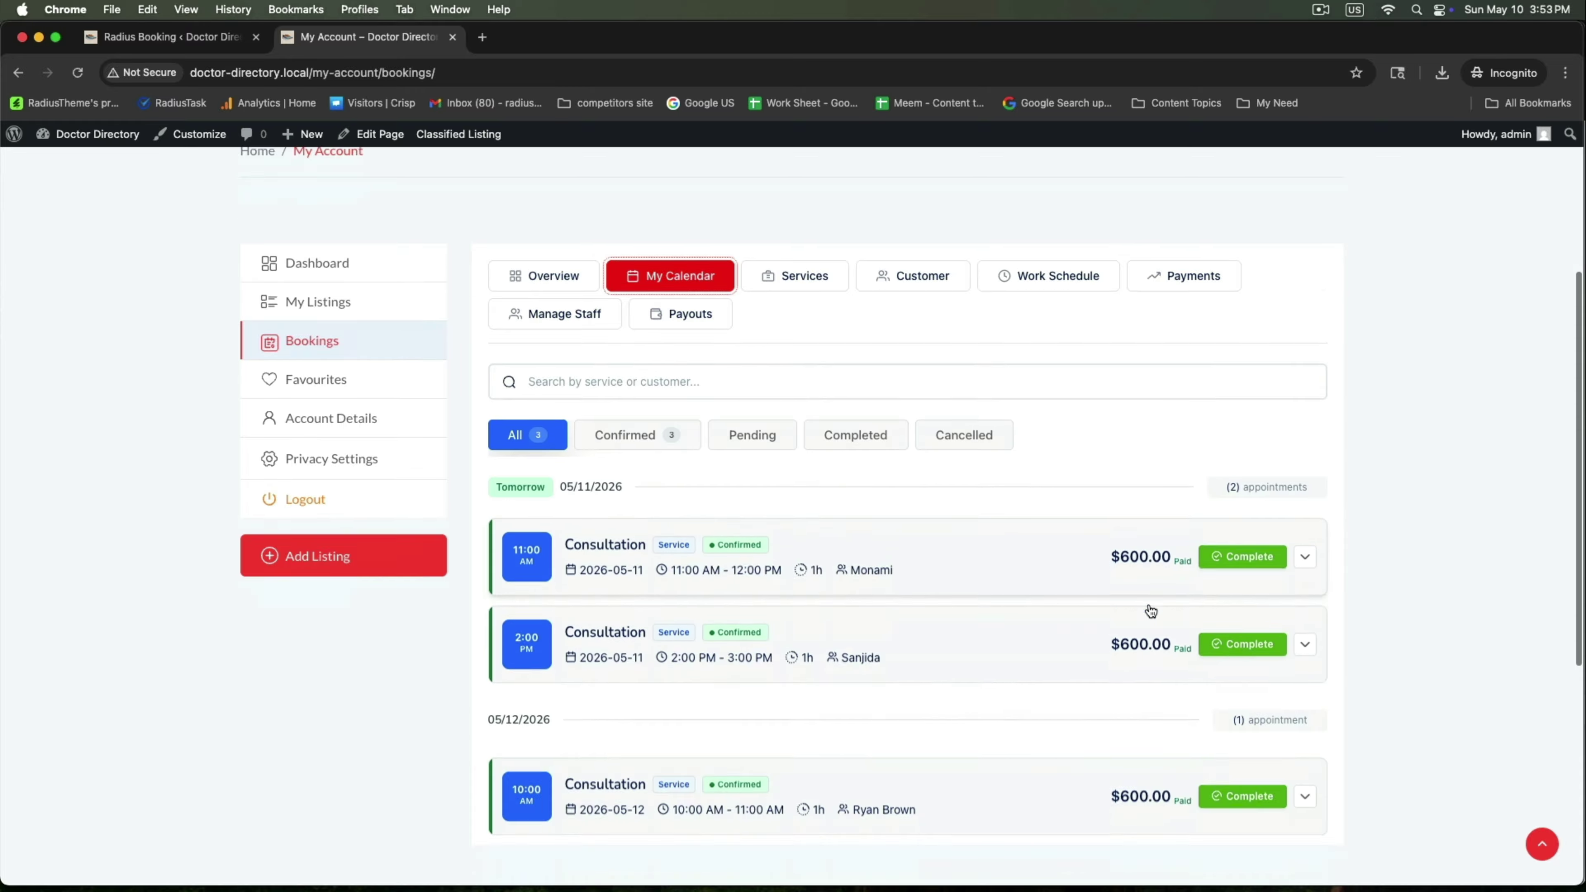
Verify the Payments tab shows $1,800.00 total paid from three payments, then return to admin
{"action": "scroll", "coordinate": [1143, 605], "scroll_direction": "down", "scroll_amount": 3}
{"action": "scroll", "coordinate": [1142, 618], "scroll_direction": "up", "scroll_amount": 5}
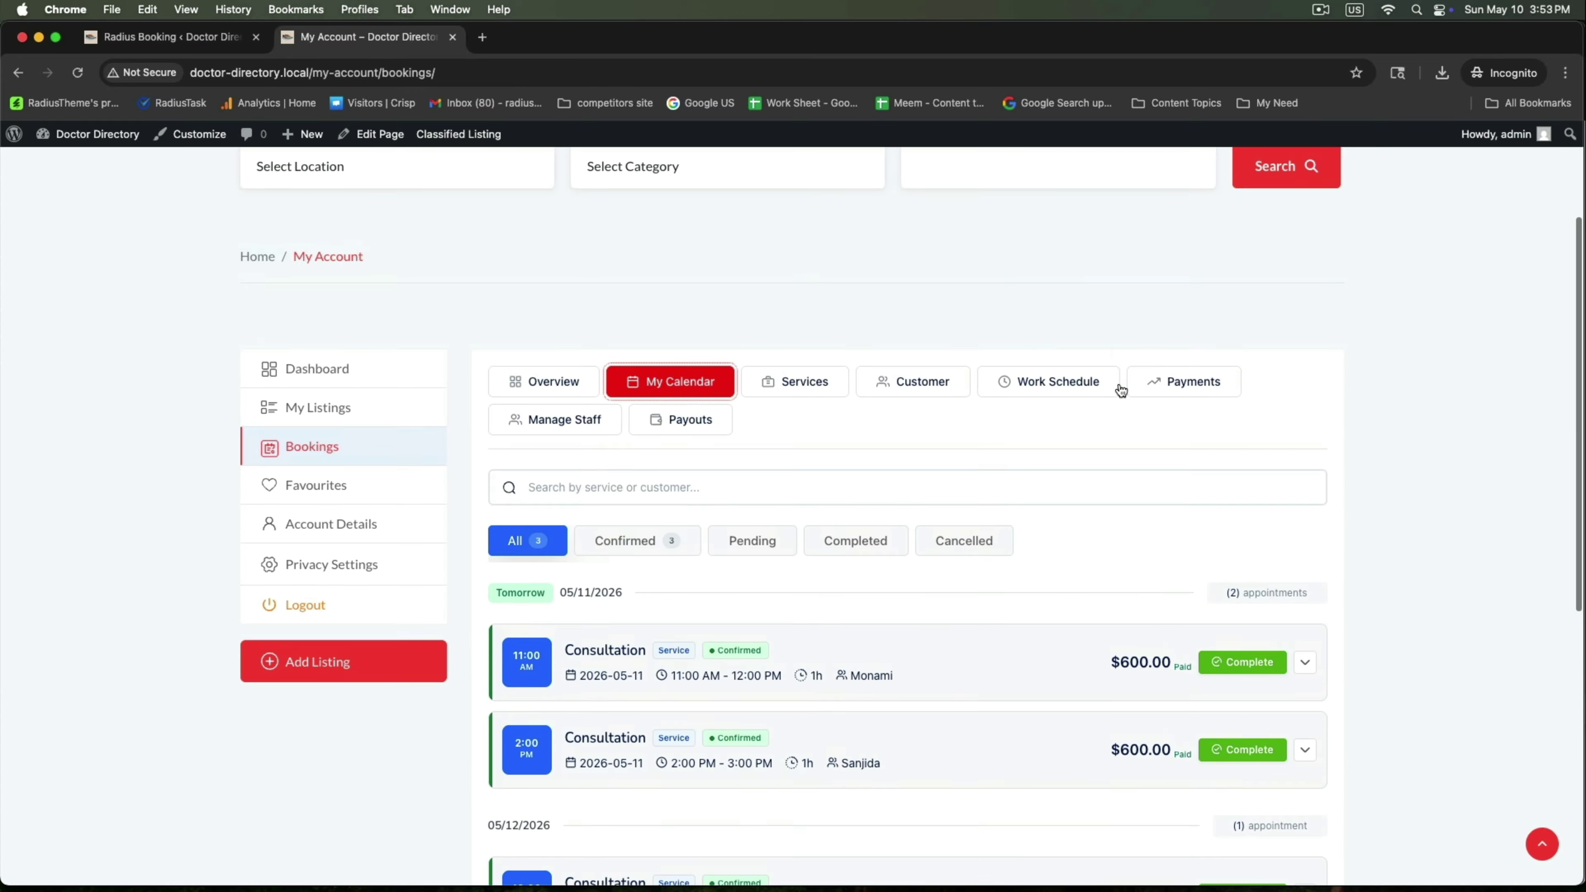
{"action": "left_click", "coordinate": [1178, 383]}
{"action": "scroll", "coordinate": [1146, 626], "scroll_direction": "down", "scroll_amount": 3}
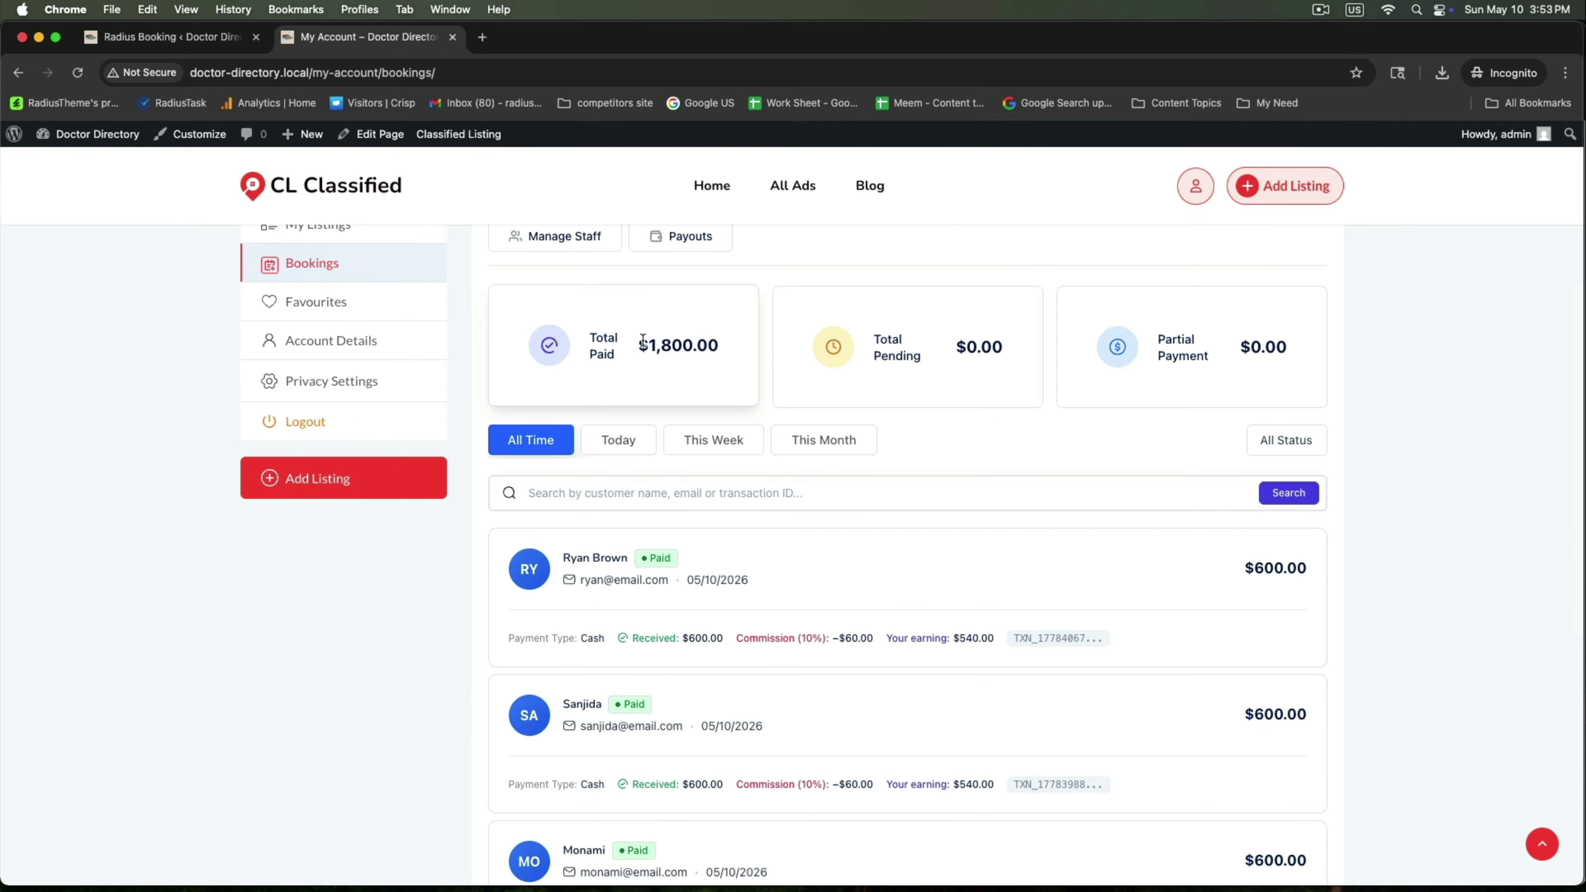
{"action": "left_click_drag", "start_coordinate": [635, 344], "coordinate": [751, 348]}
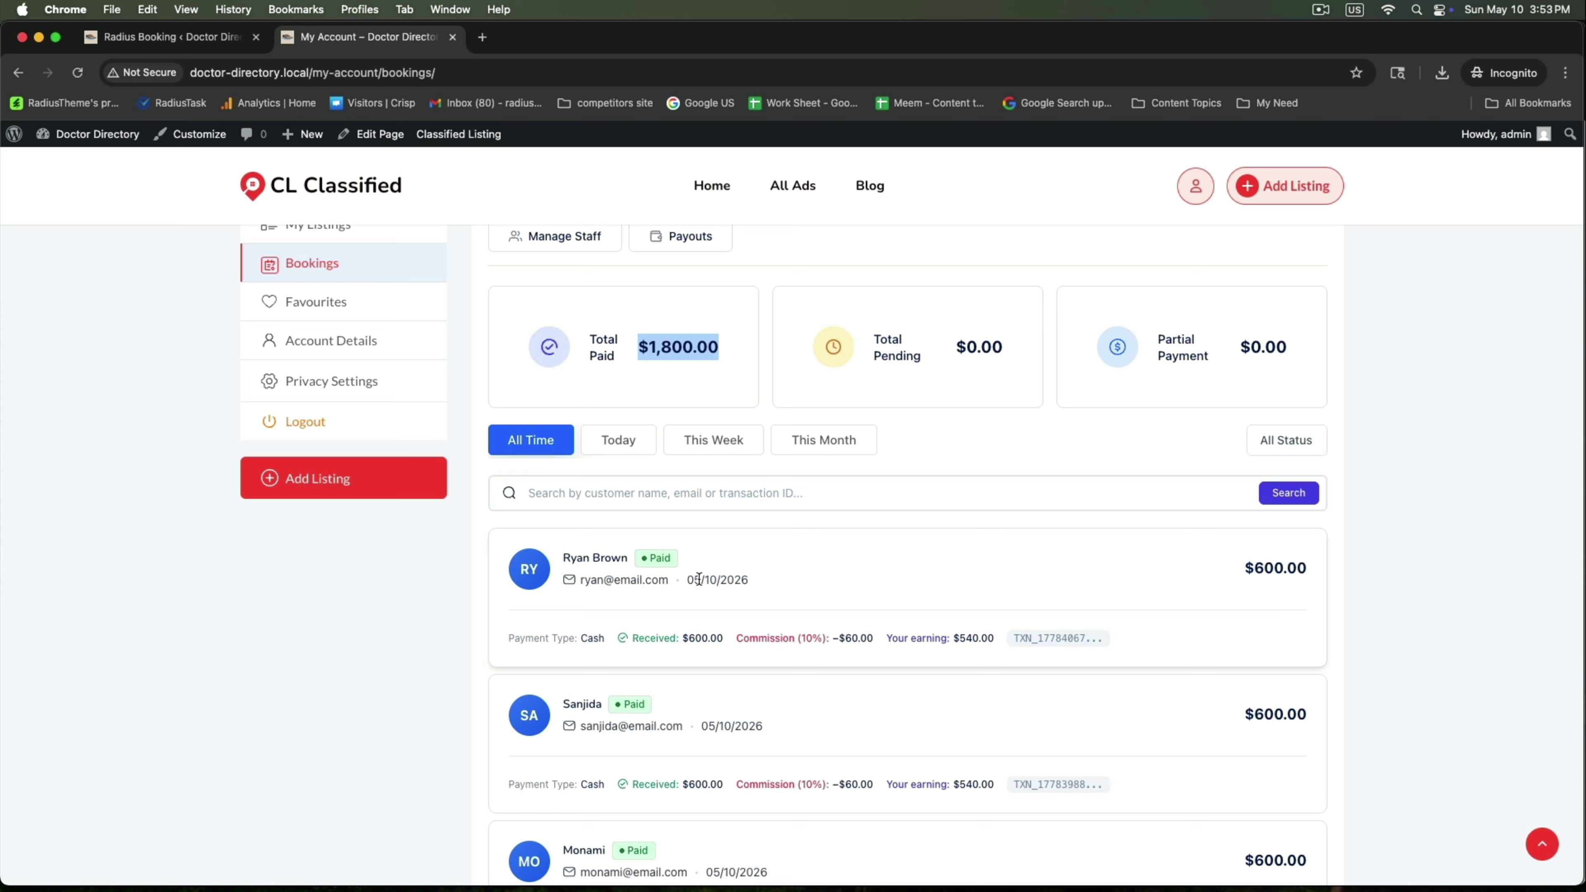
{"action": "scroll", "coordinate": [699, 578], "scroll_direction": "down", "scroll_amount": 2}
{"action": "scroll", "coordinate": [674, 577], "scroll_direction": "down", "scroll_amount": 3}
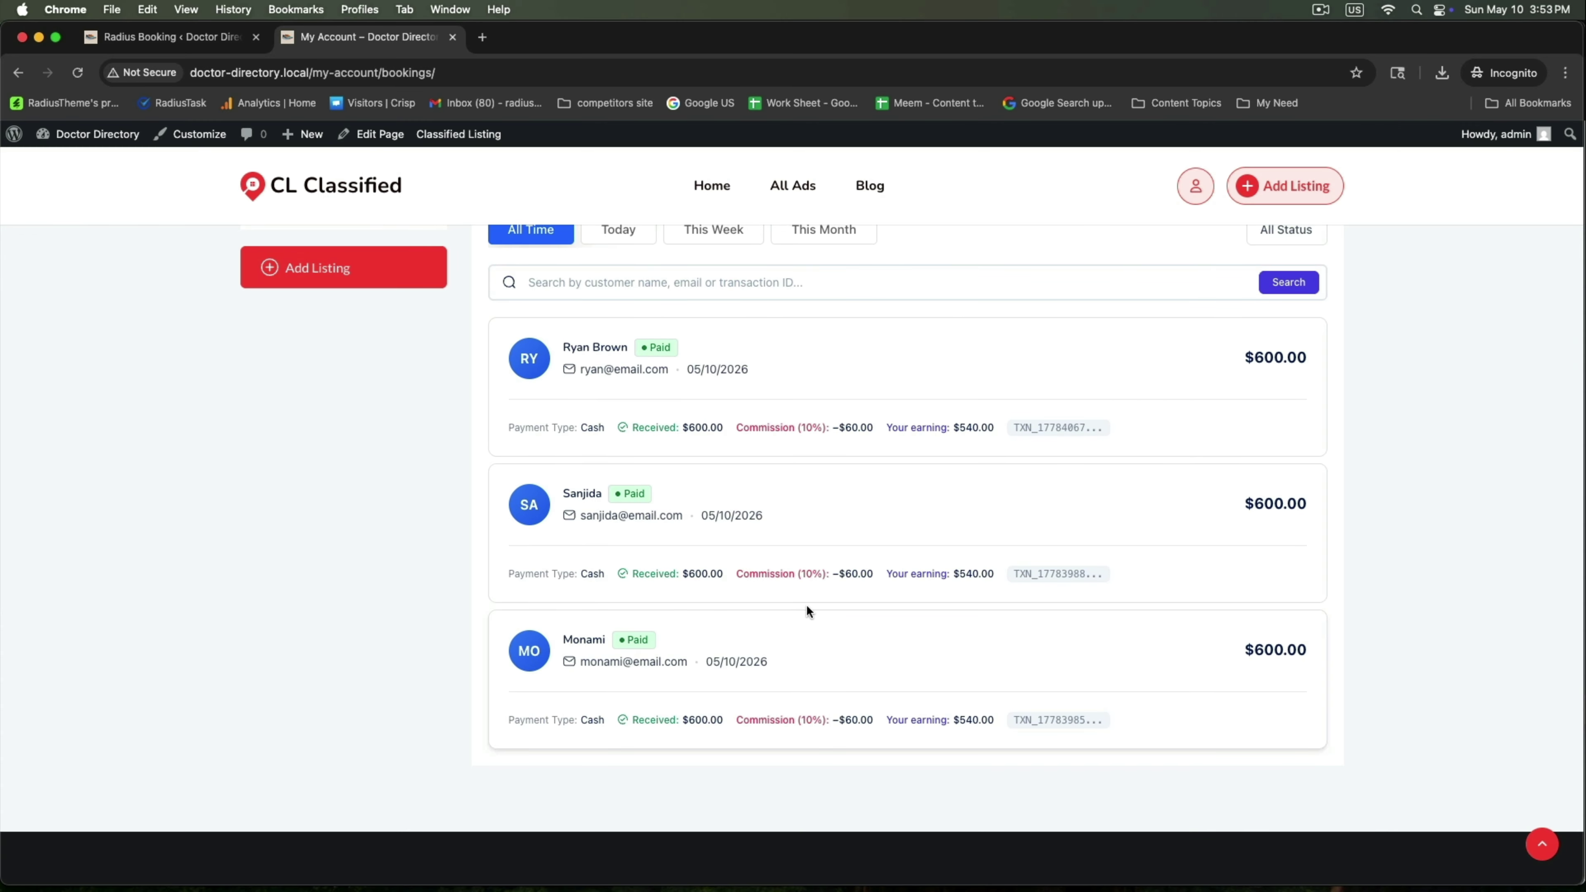
{"action": "scroll", "coordinate": [835, 431], "scroll_direction": "up", "scroll_amount": 10}
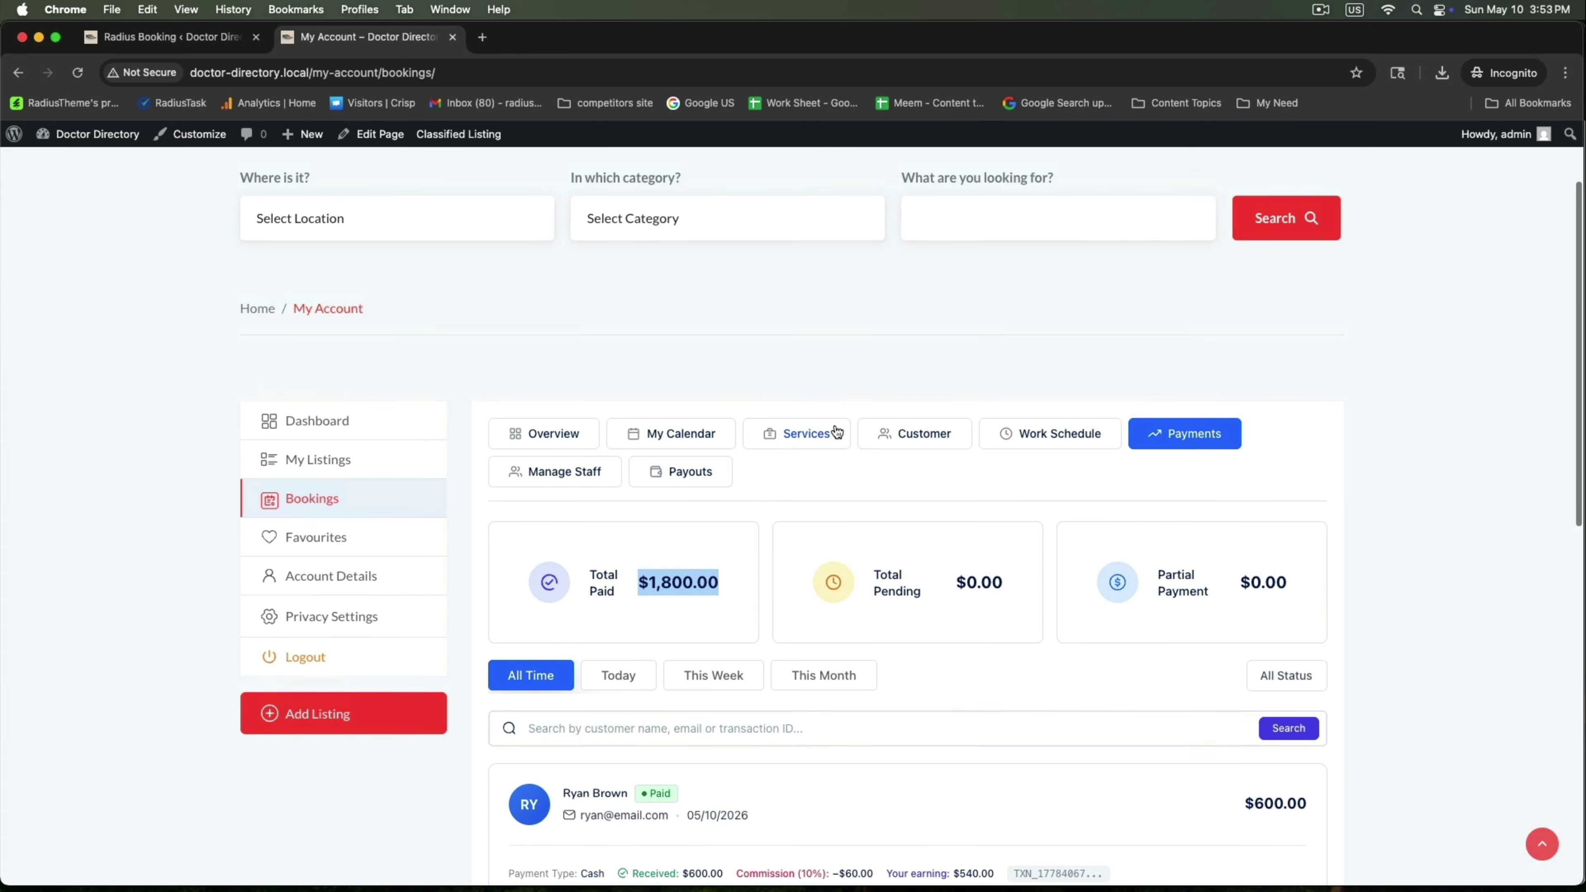
{"action": "left_click", "coordinate": [209, 45]}
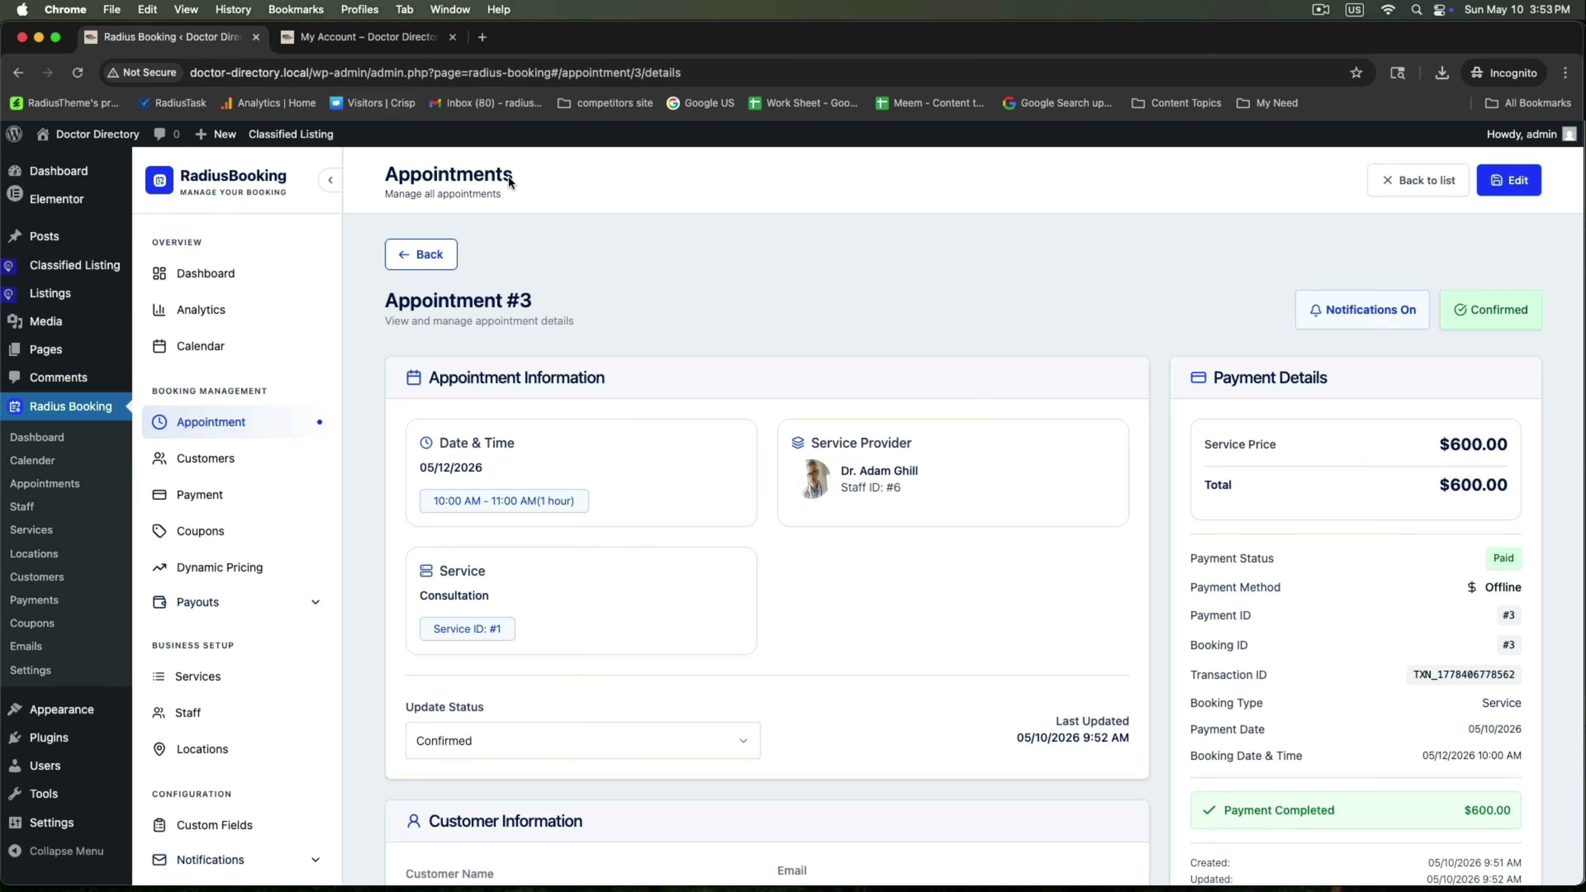
Open the Payments list and pick out payment #3's customer name, email and service
{"action": "left_click", "coordinate": [216, 496]}
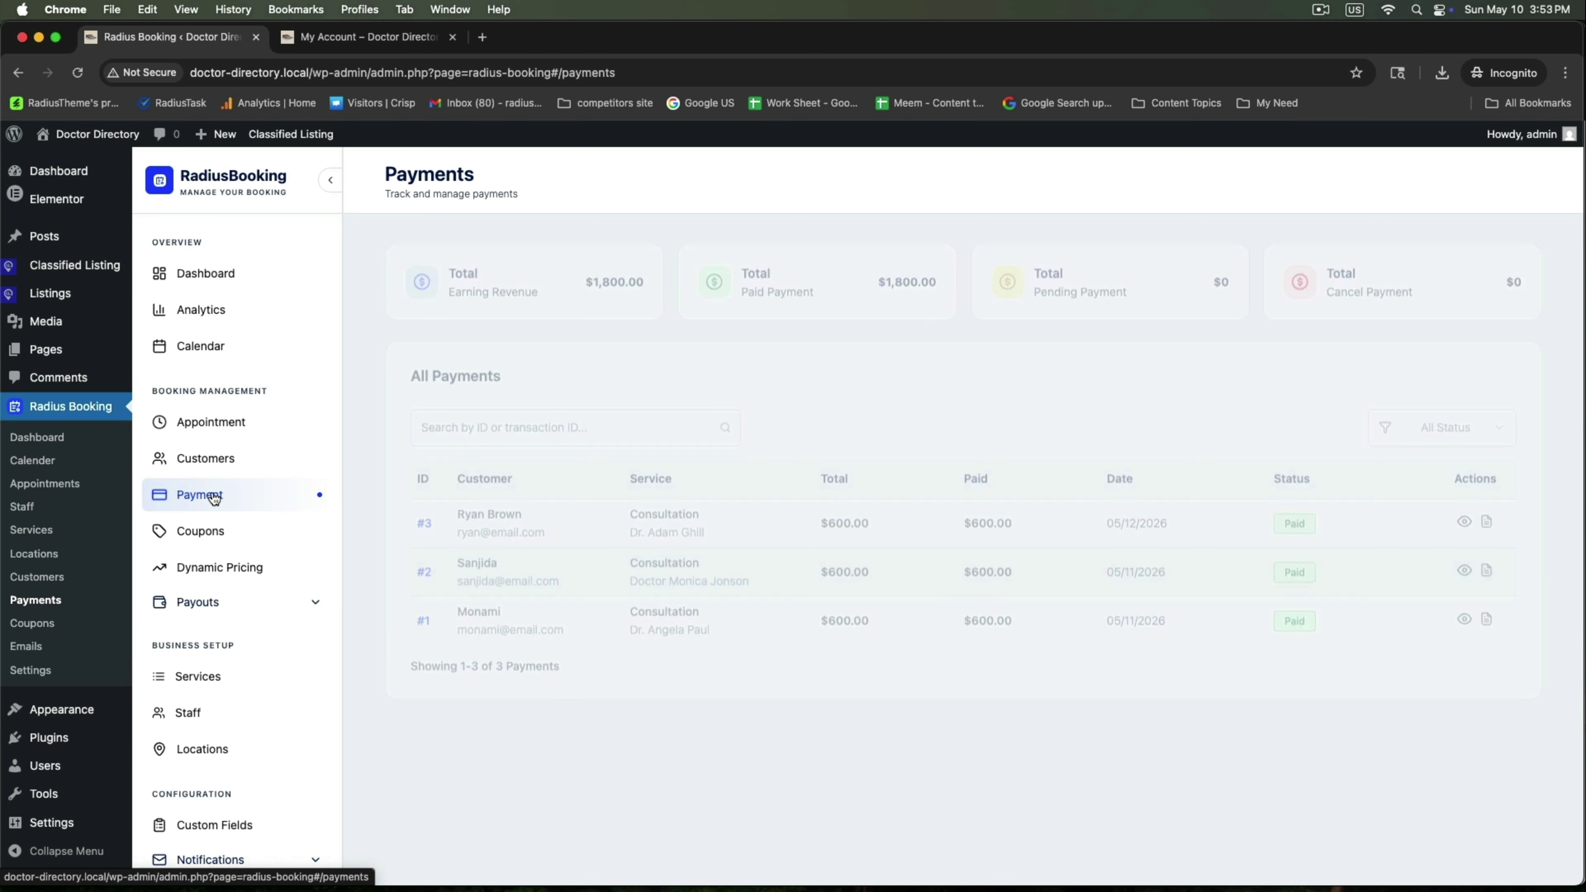
{"action": "left_click_drag", "start_coordinate": [657, 513], "coordinate": [758, 516]}
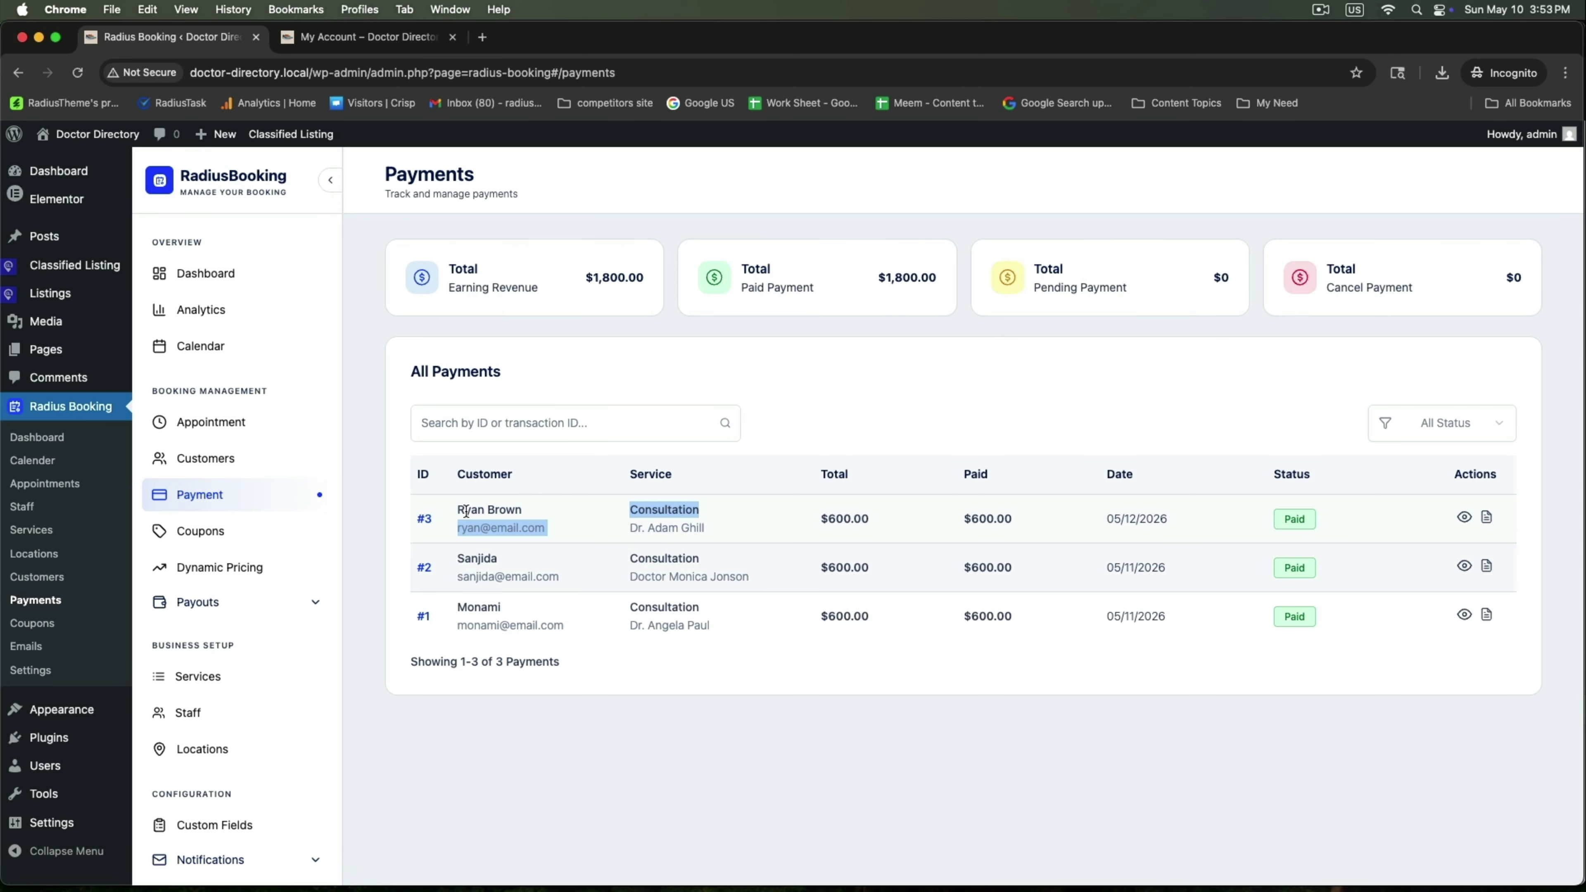
{"action": "left_click_drag", "start_coordinate": [467, 512], "coordinate": [552, 515]}
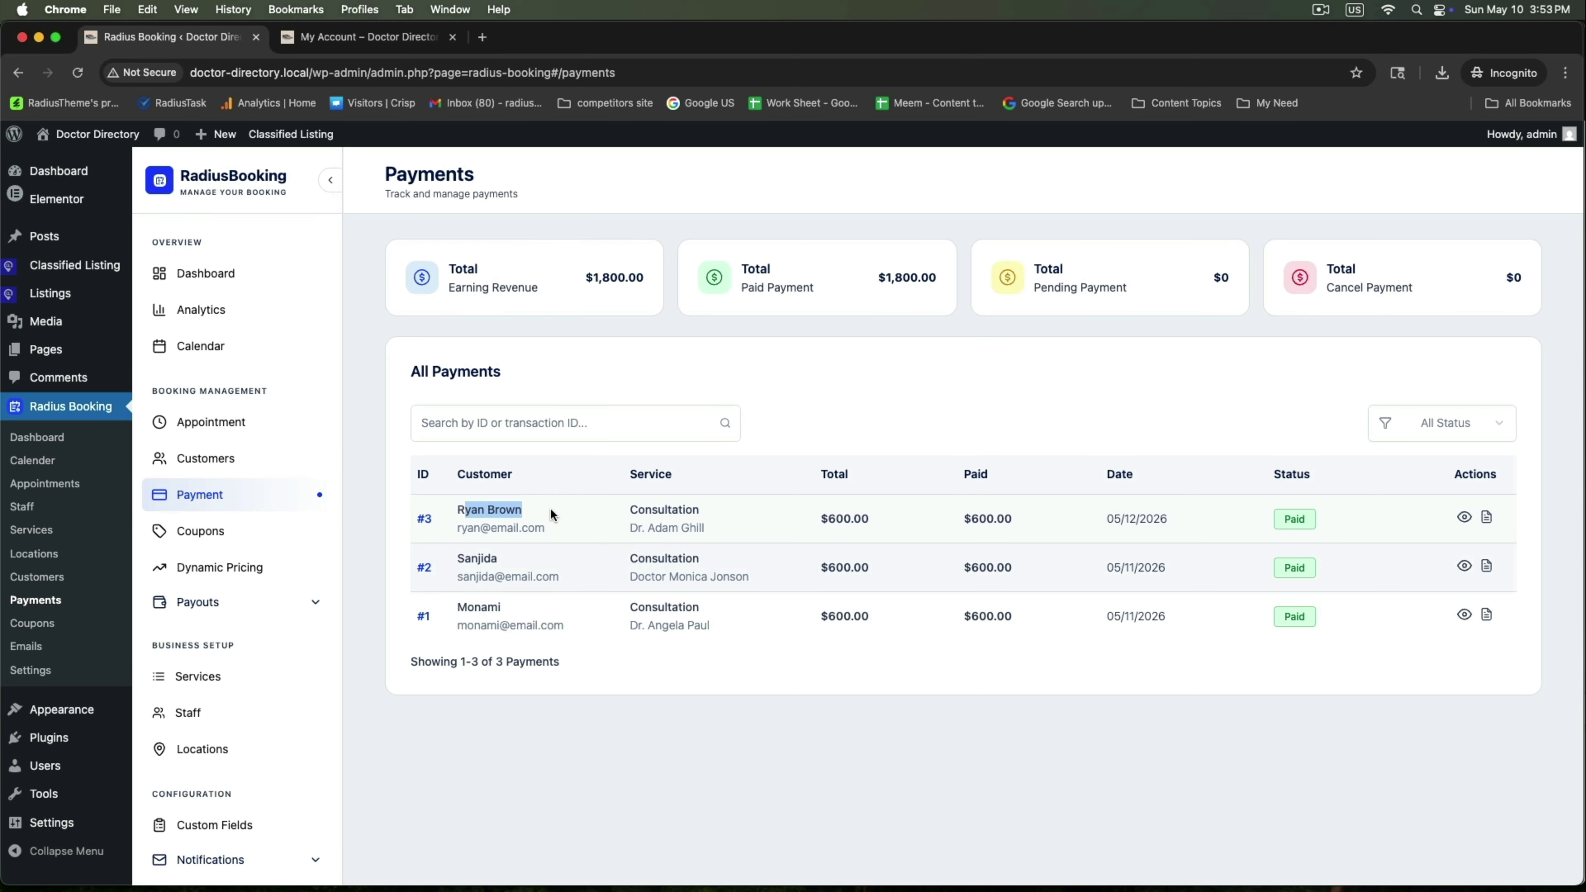
Preview payment #3's invoice, reviewing the clinic name and its phone, email and web details
{"action": "left_click", "coordinate": [1486, 517]}
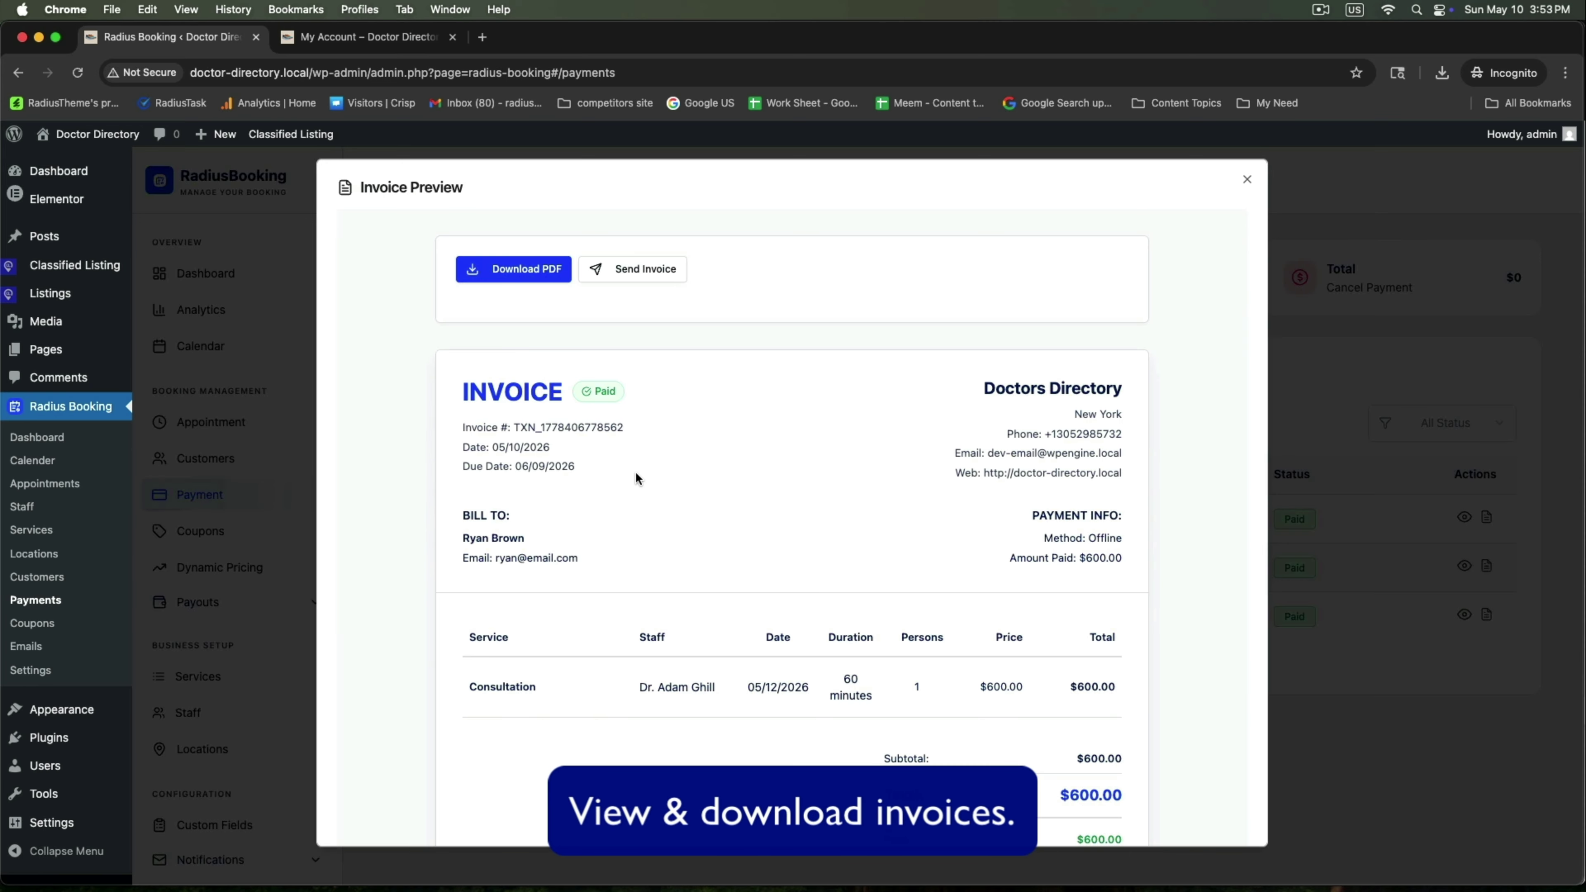
{"action": "scroll", "coordinate": [636, 478], "scroll_direction": "down", "scroll_amount": 1}
{"action": "left_click_drag", "start_coordinate": [982, 350], "coordinate": [1129, 351]}
{"action": "left_click_drag", "start_coordinate": [973, 401], "coordinate": [1057, 439]}
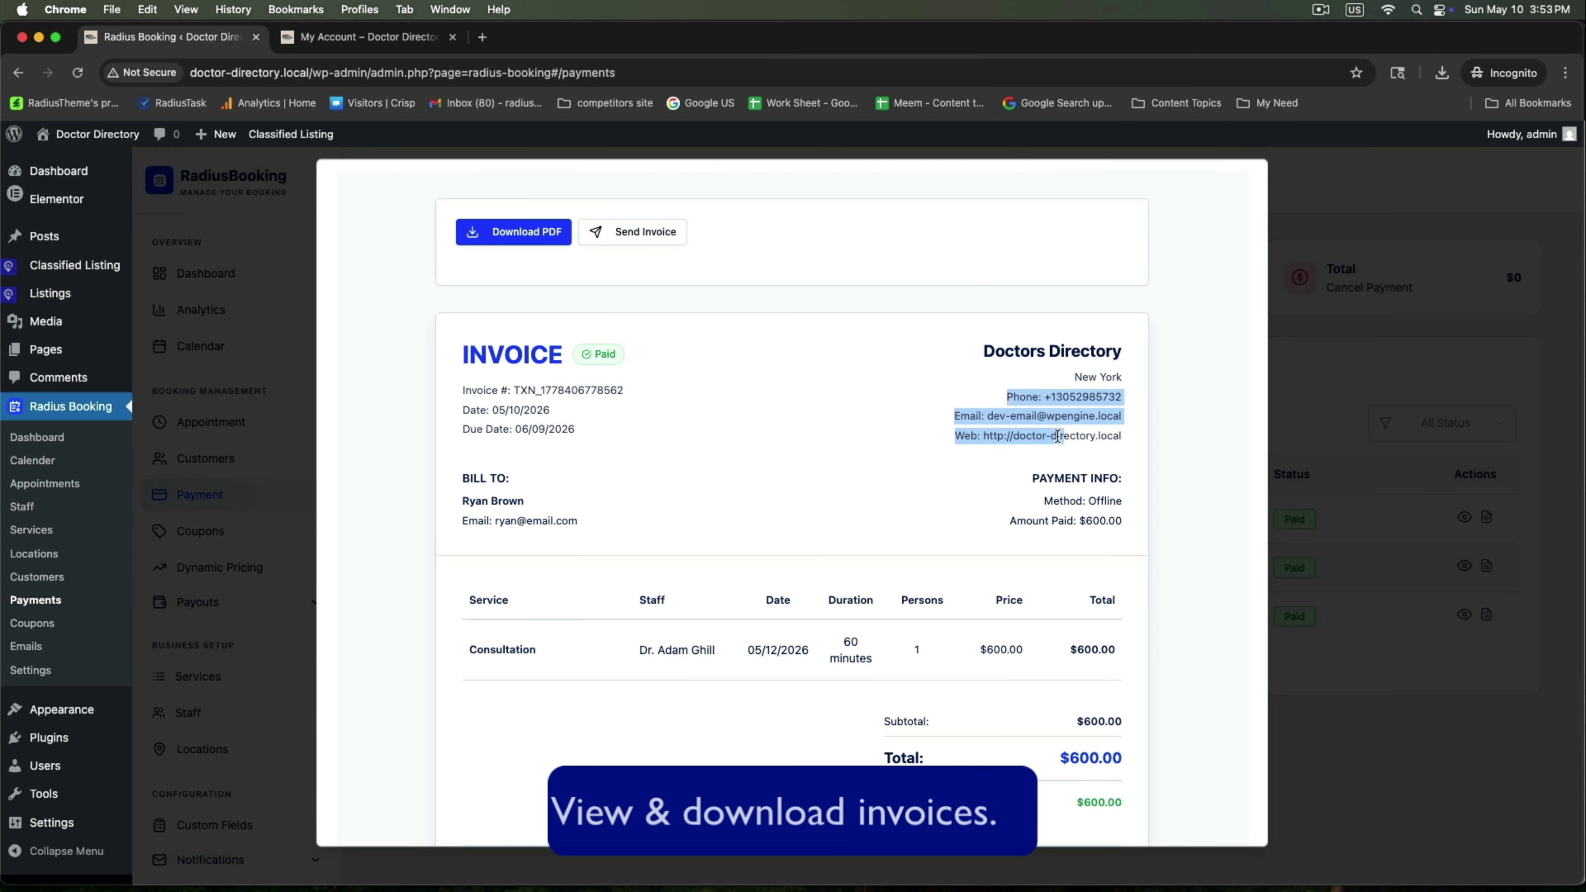
{"action": "left_click", "coordinate": [965, 484]}
{"action": "scroll", "coordinate": [972, 498], "scroll_direction": "down", "scroll_amount": 1}
{"action": "scroll", "coordinate": [972, 500], "scroll_direction": "down", "scroll_amount": 3}
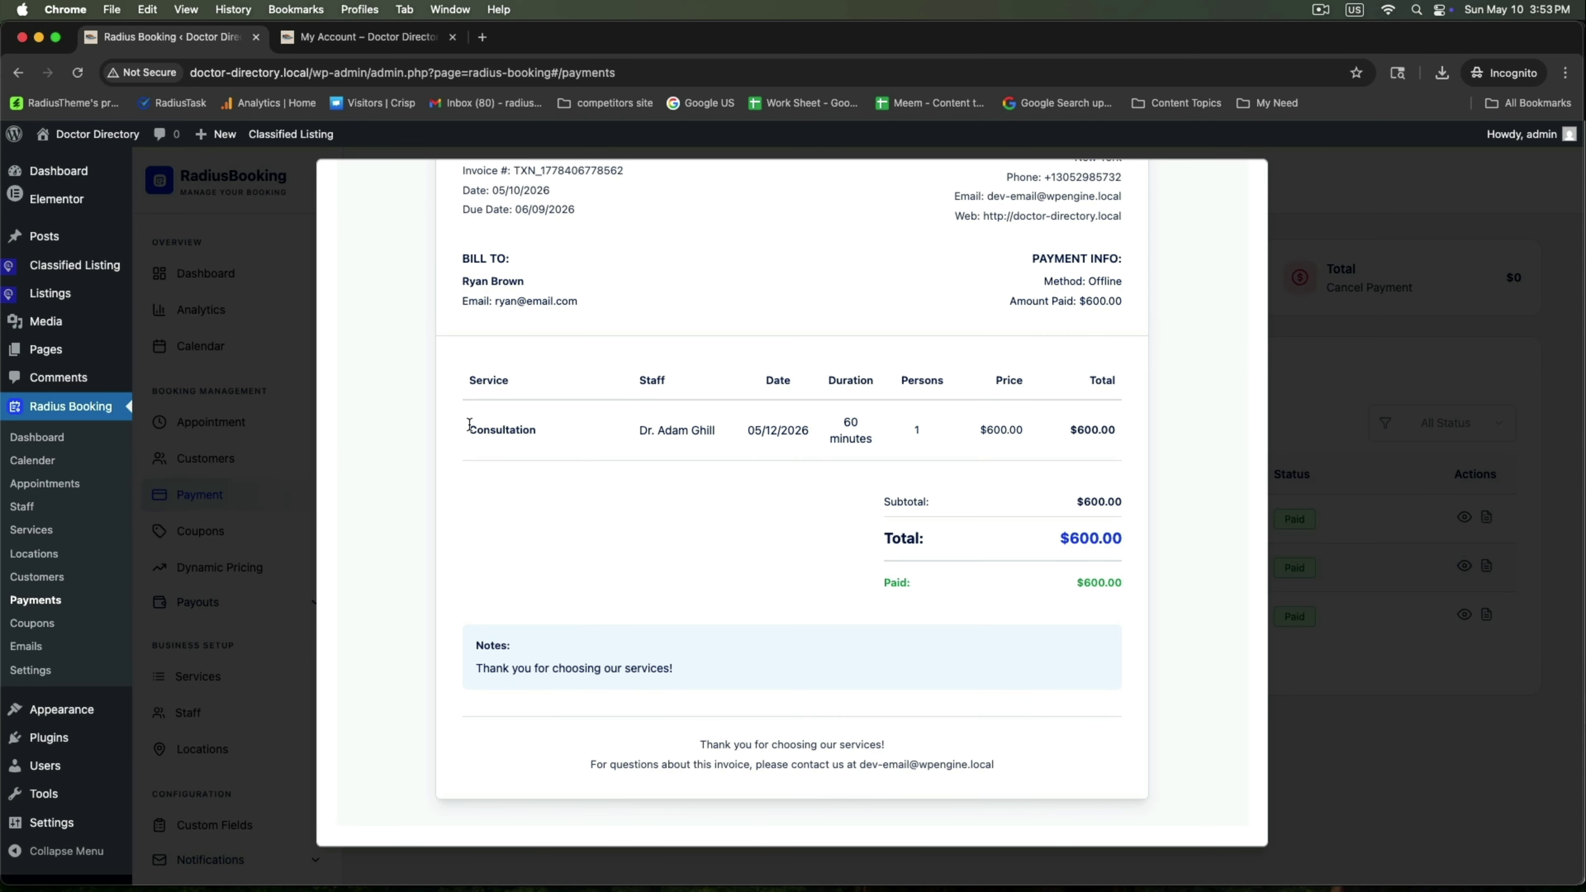
{"action": "left_click_drag", "start_coordinate": [469, 430], "coordinate": [878, 445]}
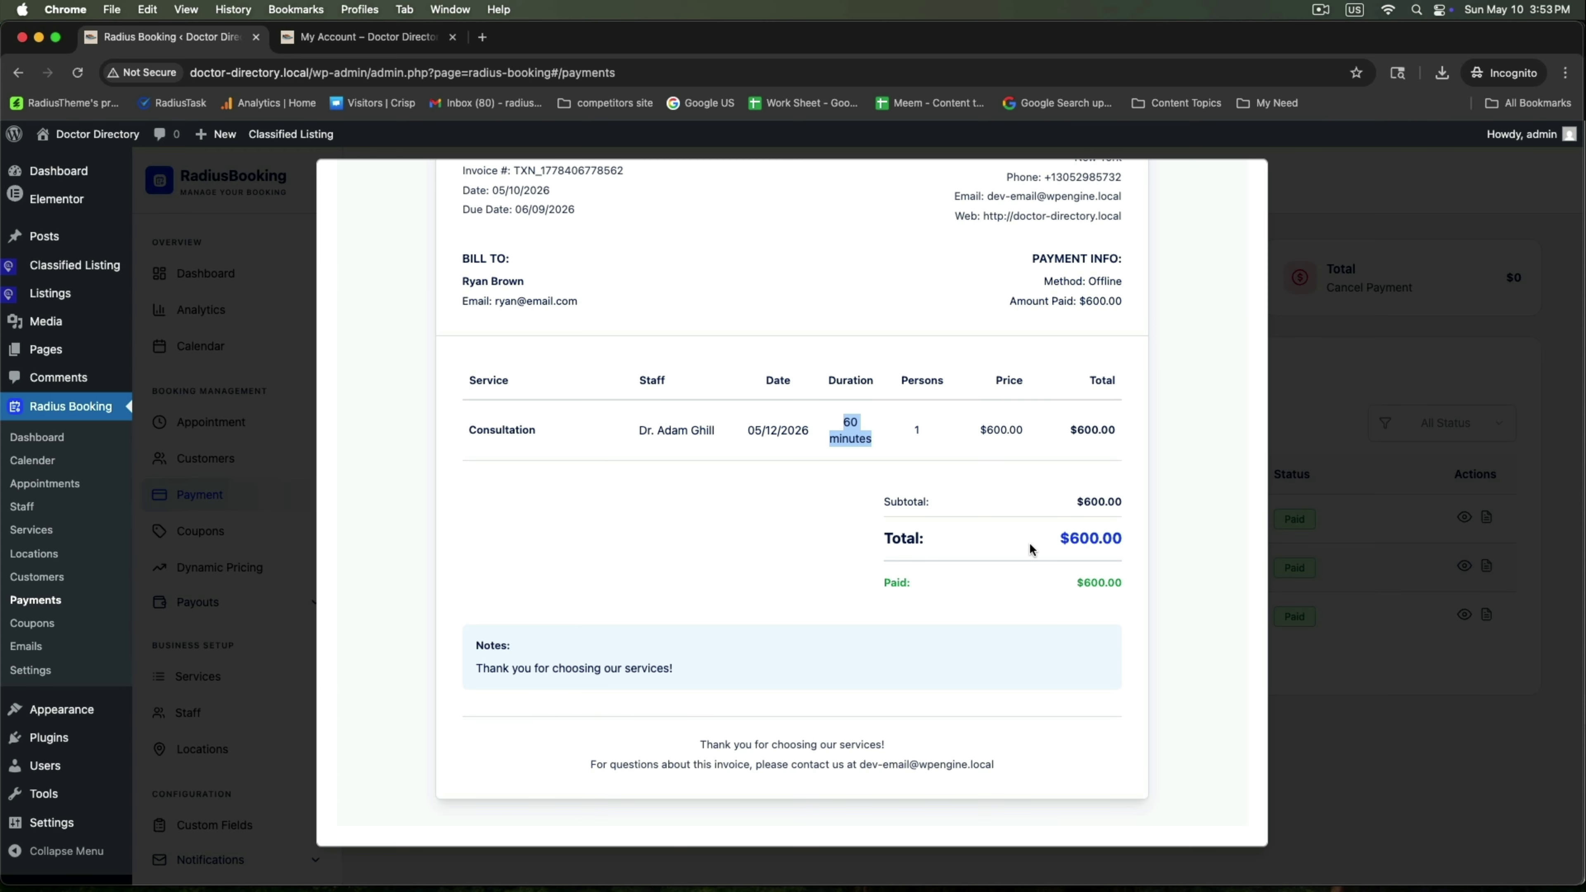
Review the invoice's 60-minute line and Bill To details, then close the preview
{"action": "scroll", "coordinate": [1030, 550], "scroll_direction": "up", "scroll_amount": 4}
{"action": "left_click", "coordinate": [780, 511]}
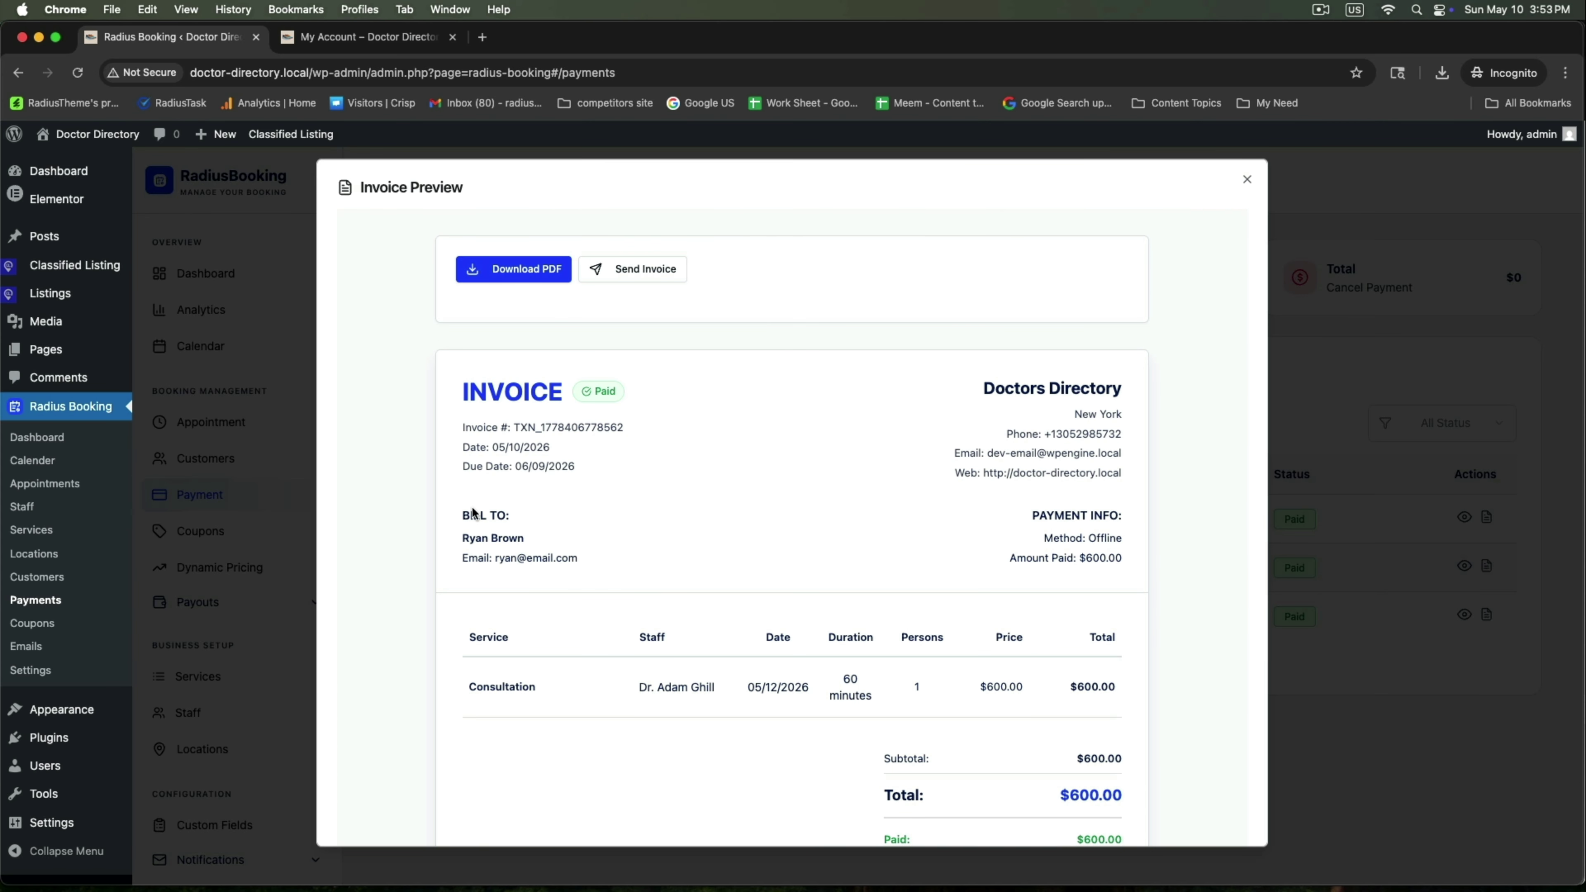
{"action": "left_click_drag", "start_coordinate": [463, 517], "coordinate": [573, 550]}
{"action": "left_click", "coordinate": [673, 562]}
{"action": "scroll", "coordinate": [989, 558], "scroll_direction": "down", "scroll_amount": 5}
{"action": "scroll", "coordinate": [988, 558], "scroll_direction": "up", "scroll_amount": 5}
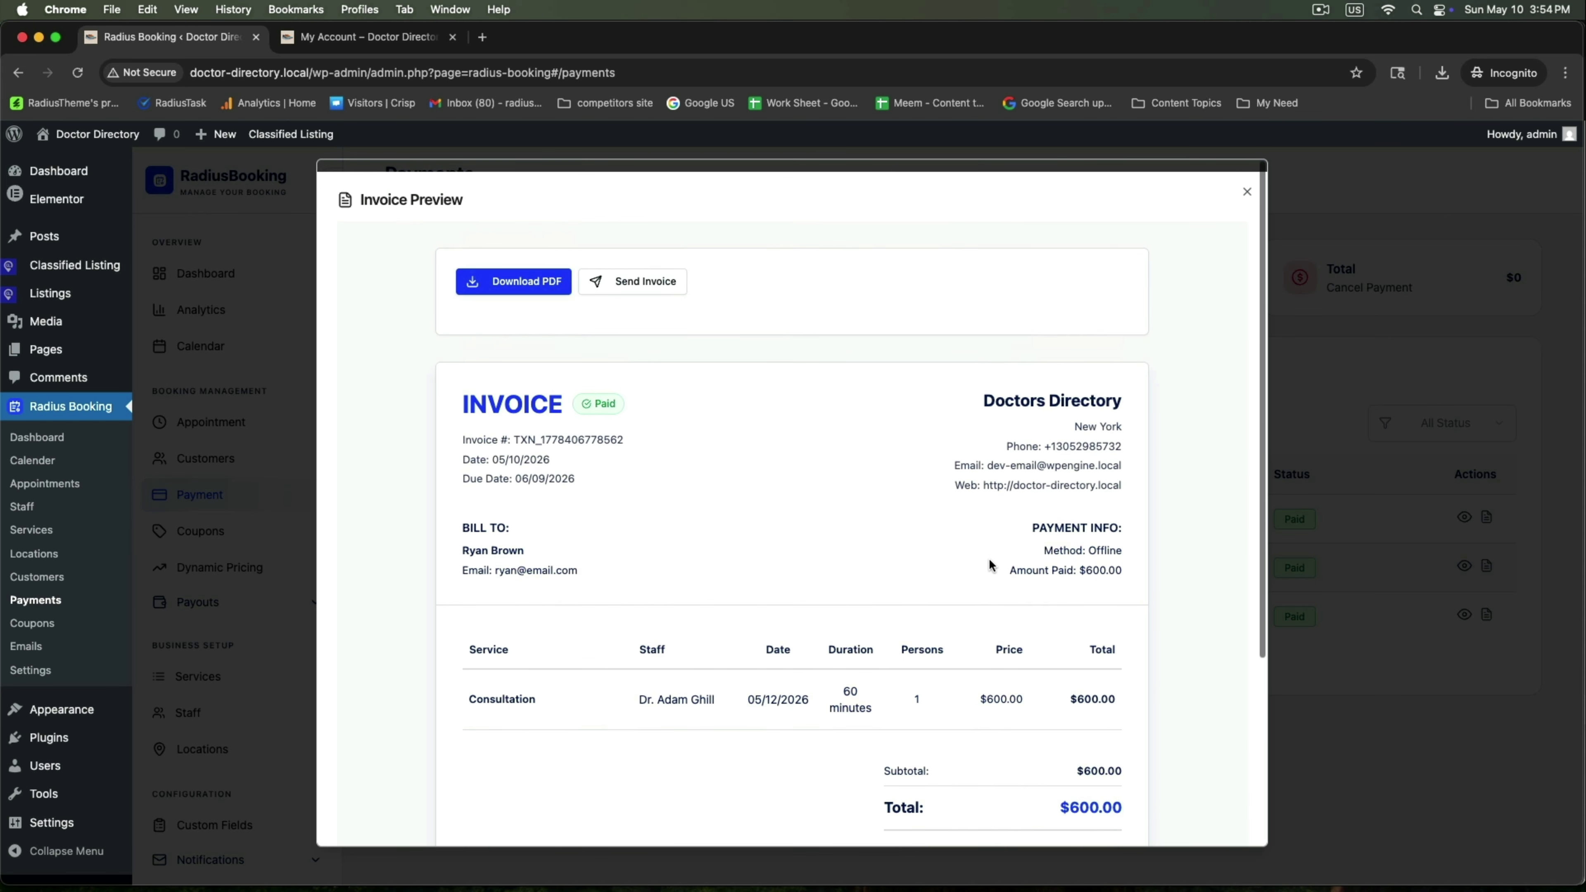
{"action": "left_click", "coordinate": [1329, 434]}
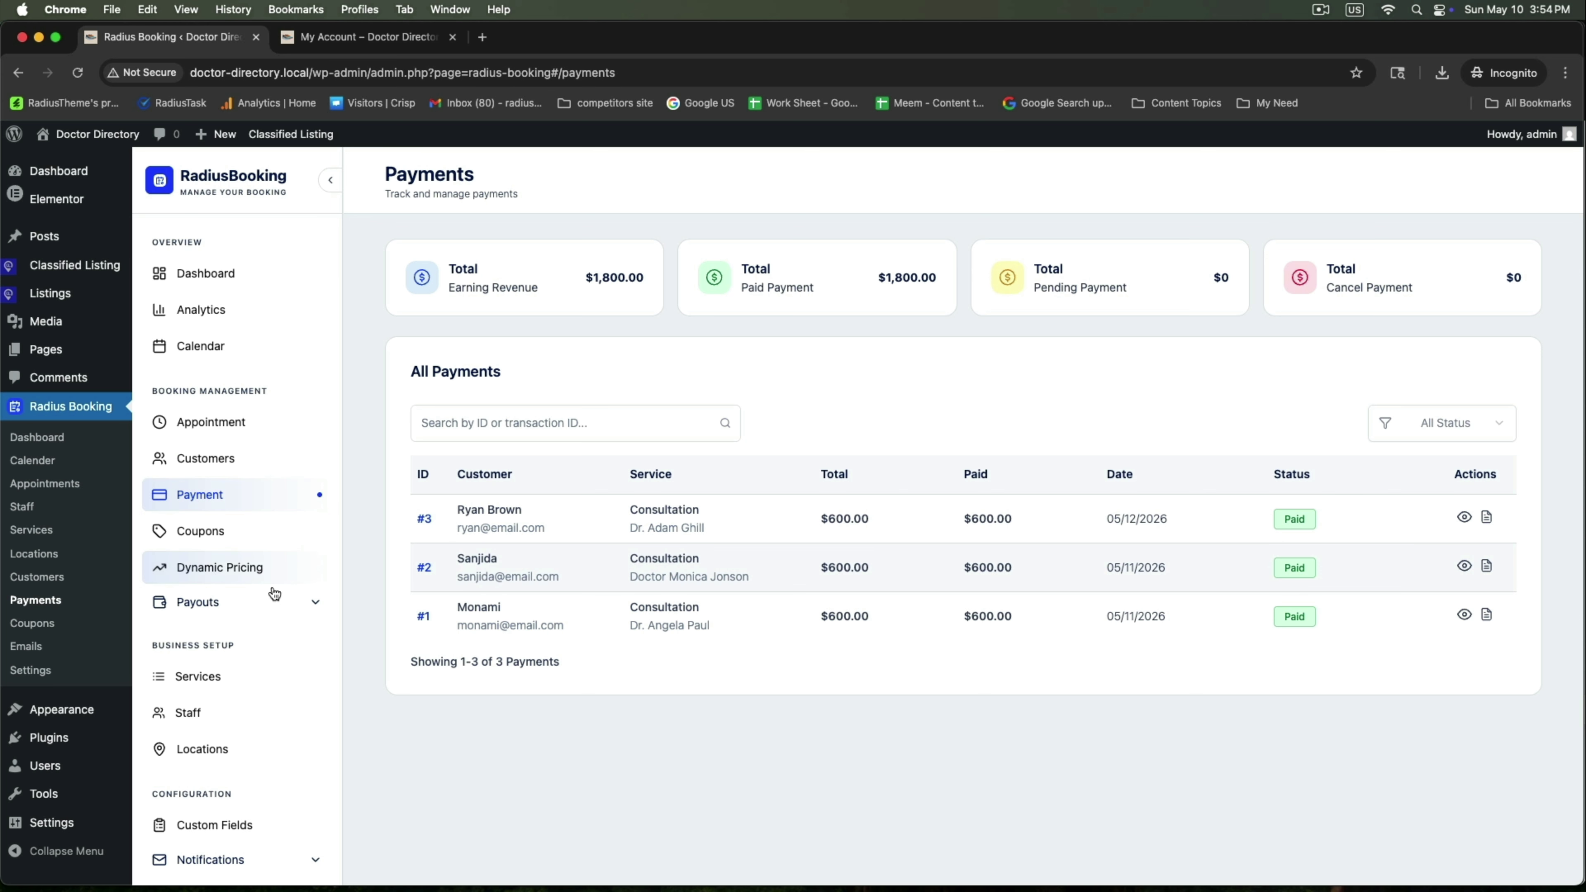
Open Payouts > Commissions and check the employee rows and $180.00 commission income total
{"action": "scroll", "coordinate": [220, 584], "scroll_direction": "down", "scroll_amount": 5}
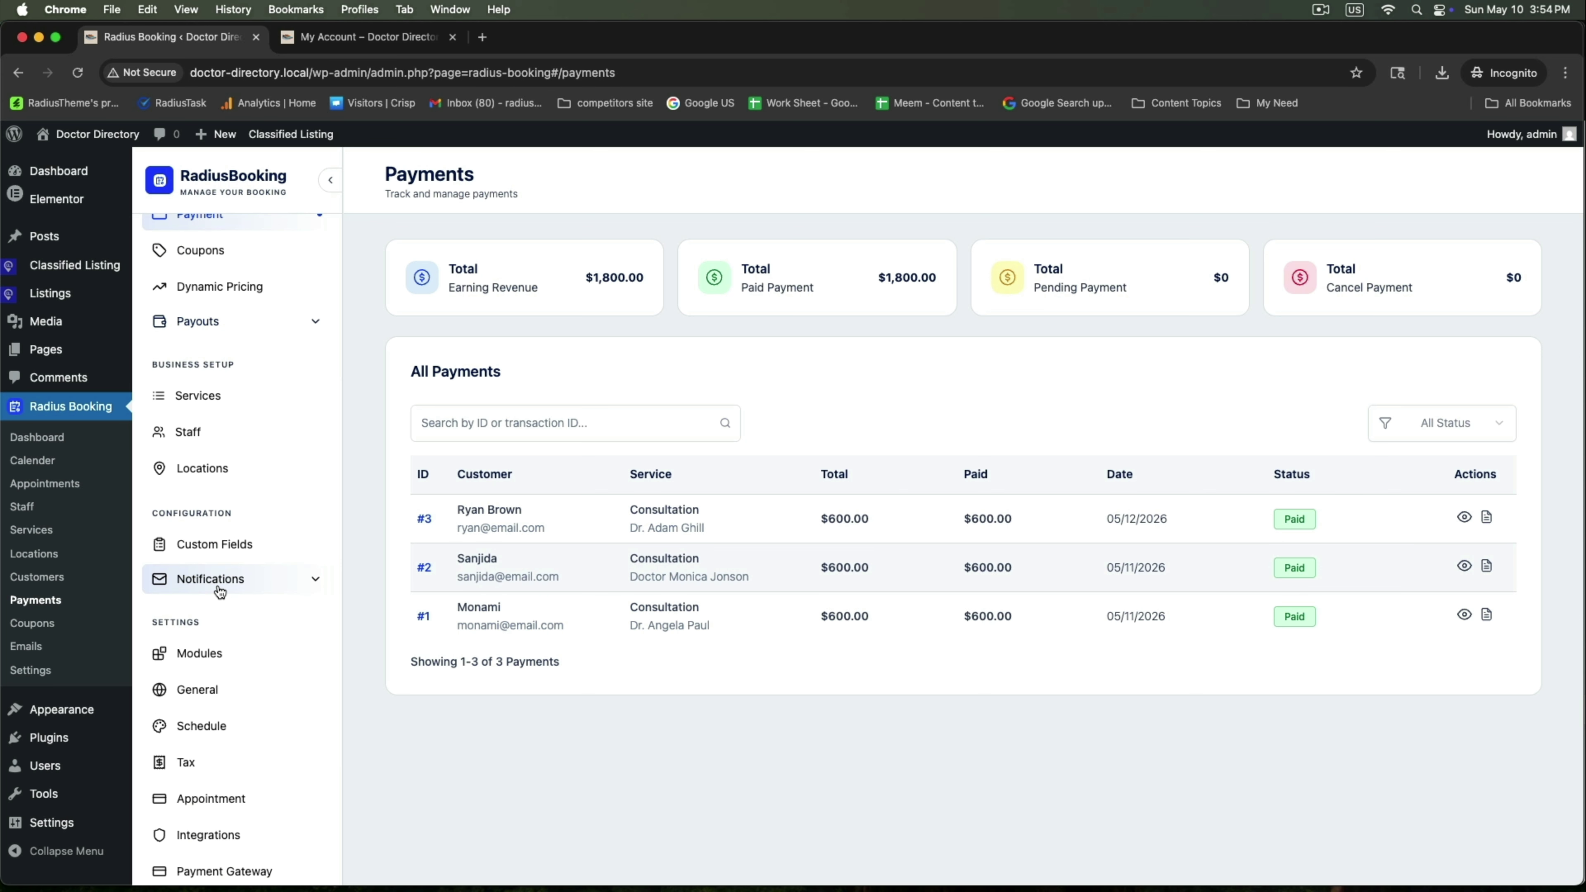
{"action": "scroll", "coordinate": [237, 562], "scroll_direction": "up", "scroll_amount": 3}
{"action": "left_click", "coordinate": [253, 512]}
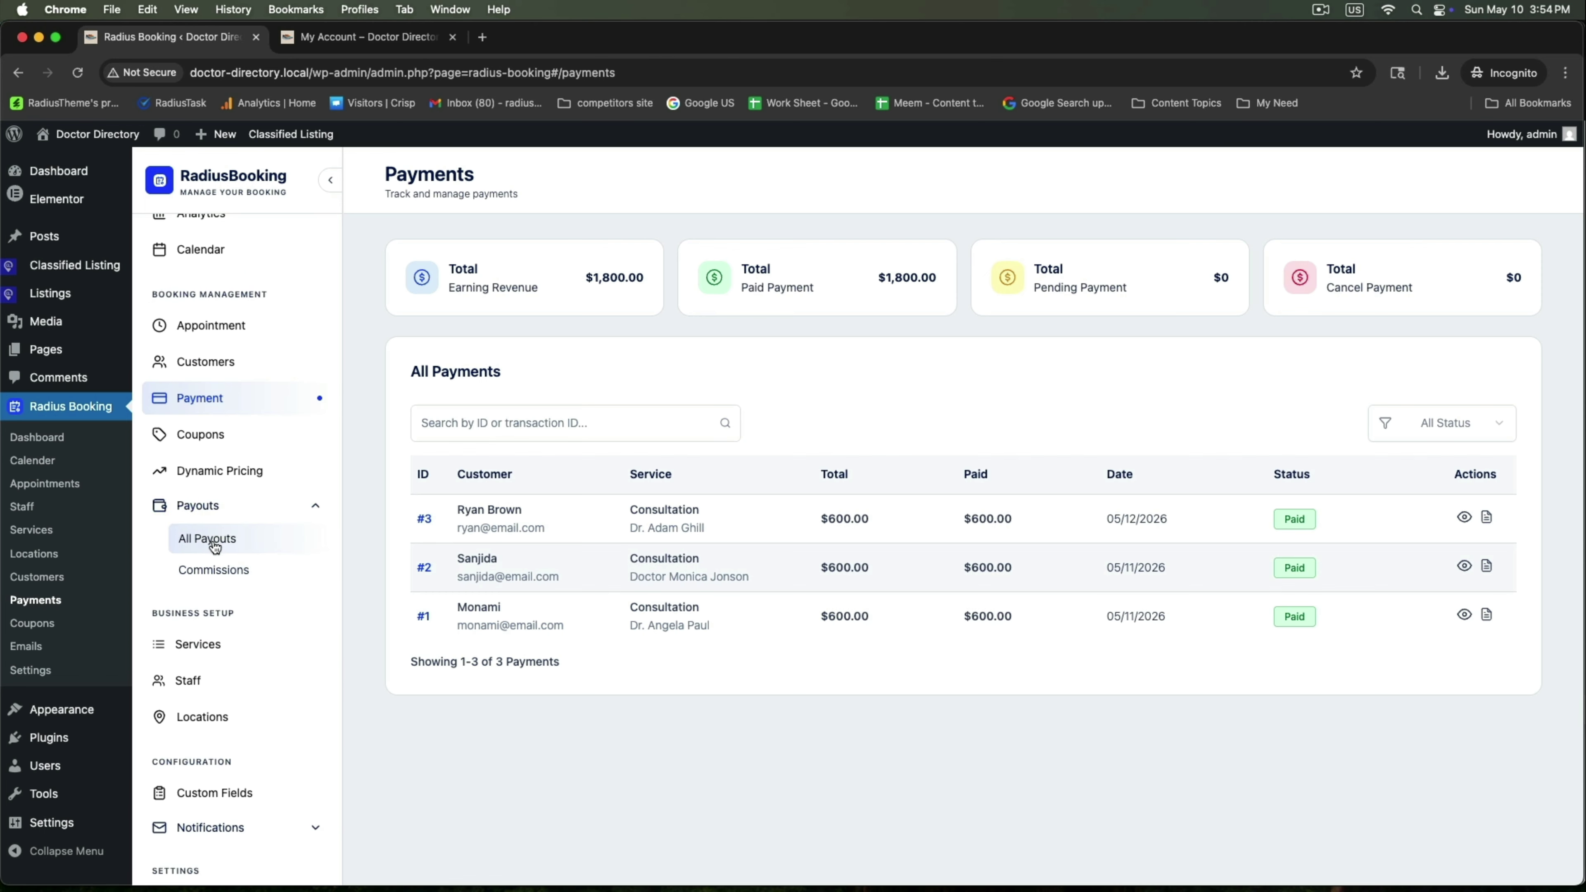
{"action": "left_click", "coordinate": [216, 571]}
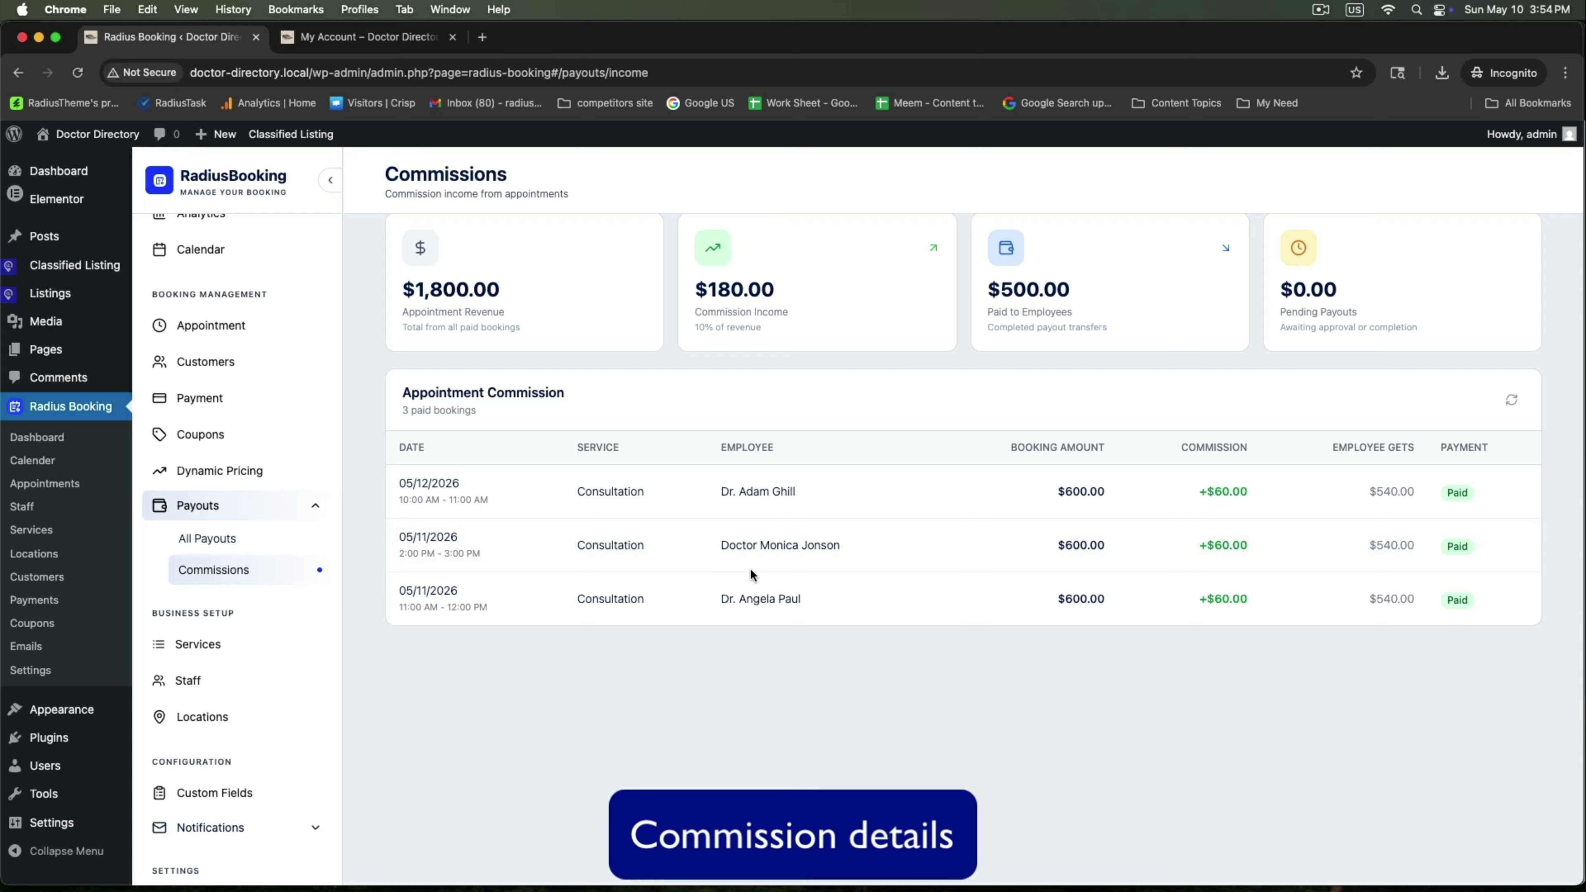
{"action": "left_click_drag", "start_coordinate": [719, 493], "coordinate": [941, 499]}
{"action": "left_click", "coordinate": [1007, 498]}
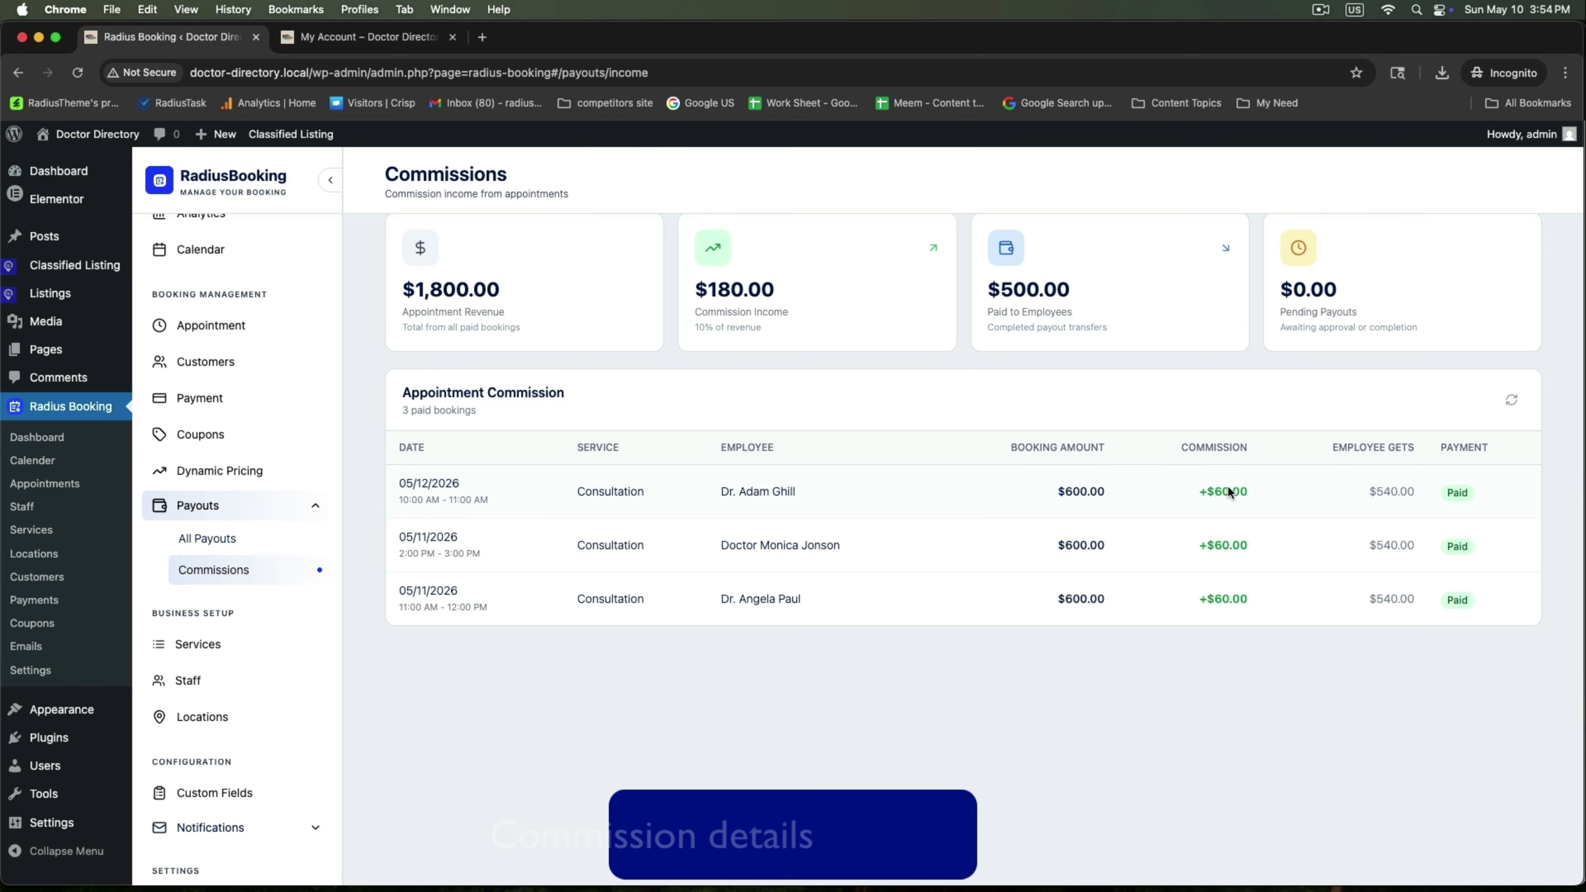
{"action": "scroll", "coordinate": [1310, 500], "scroll_direction": "up", "scroll_amount": 2}
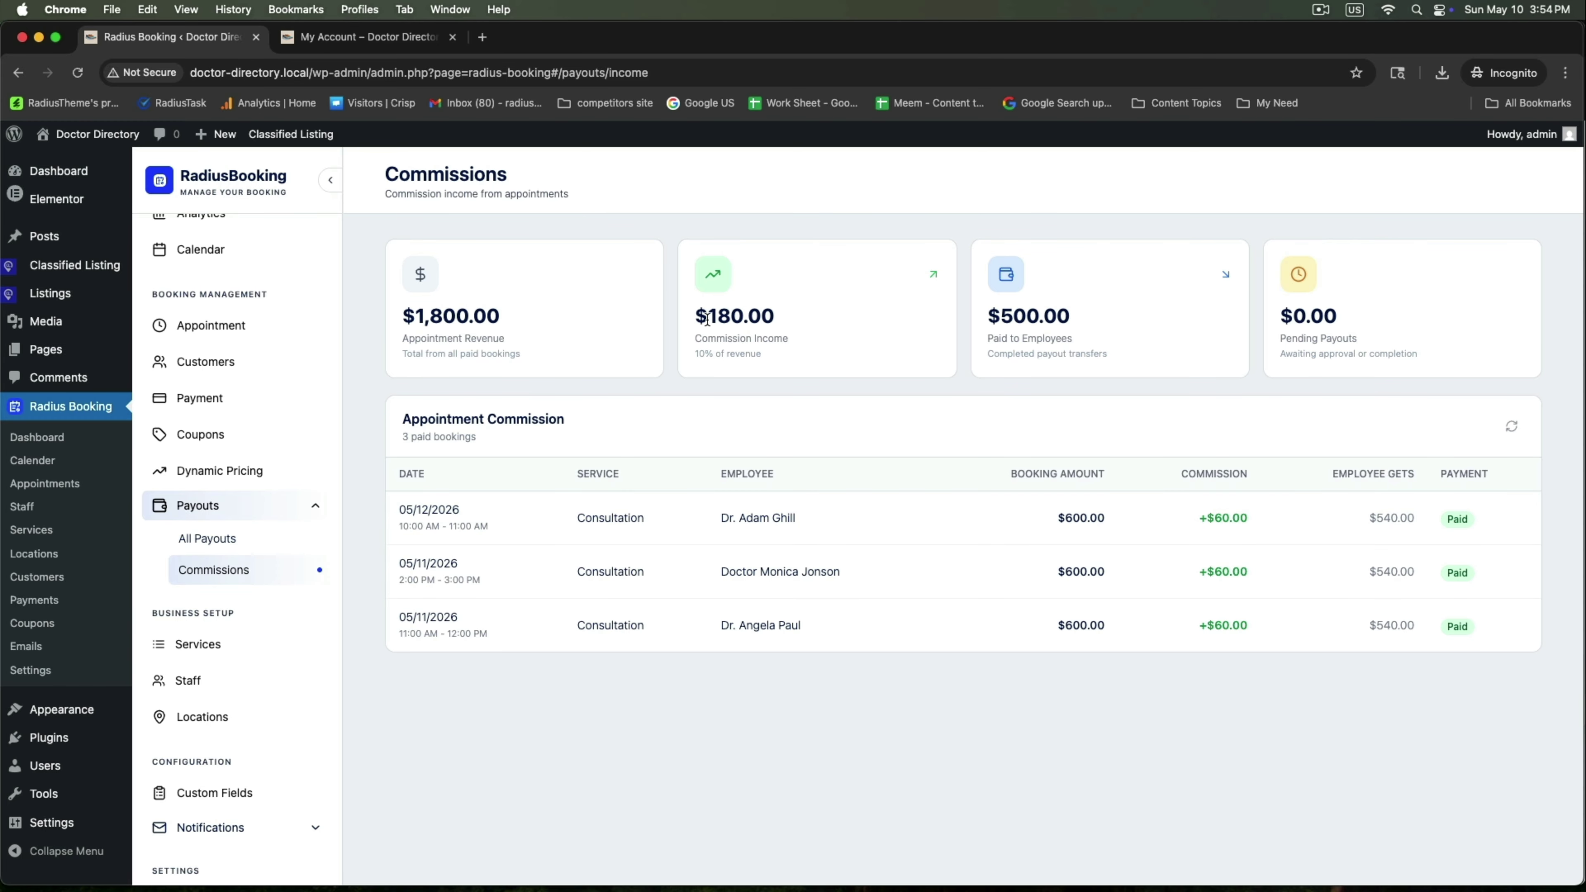
{"action": "triple_click", "coordinate": [701, 316]}
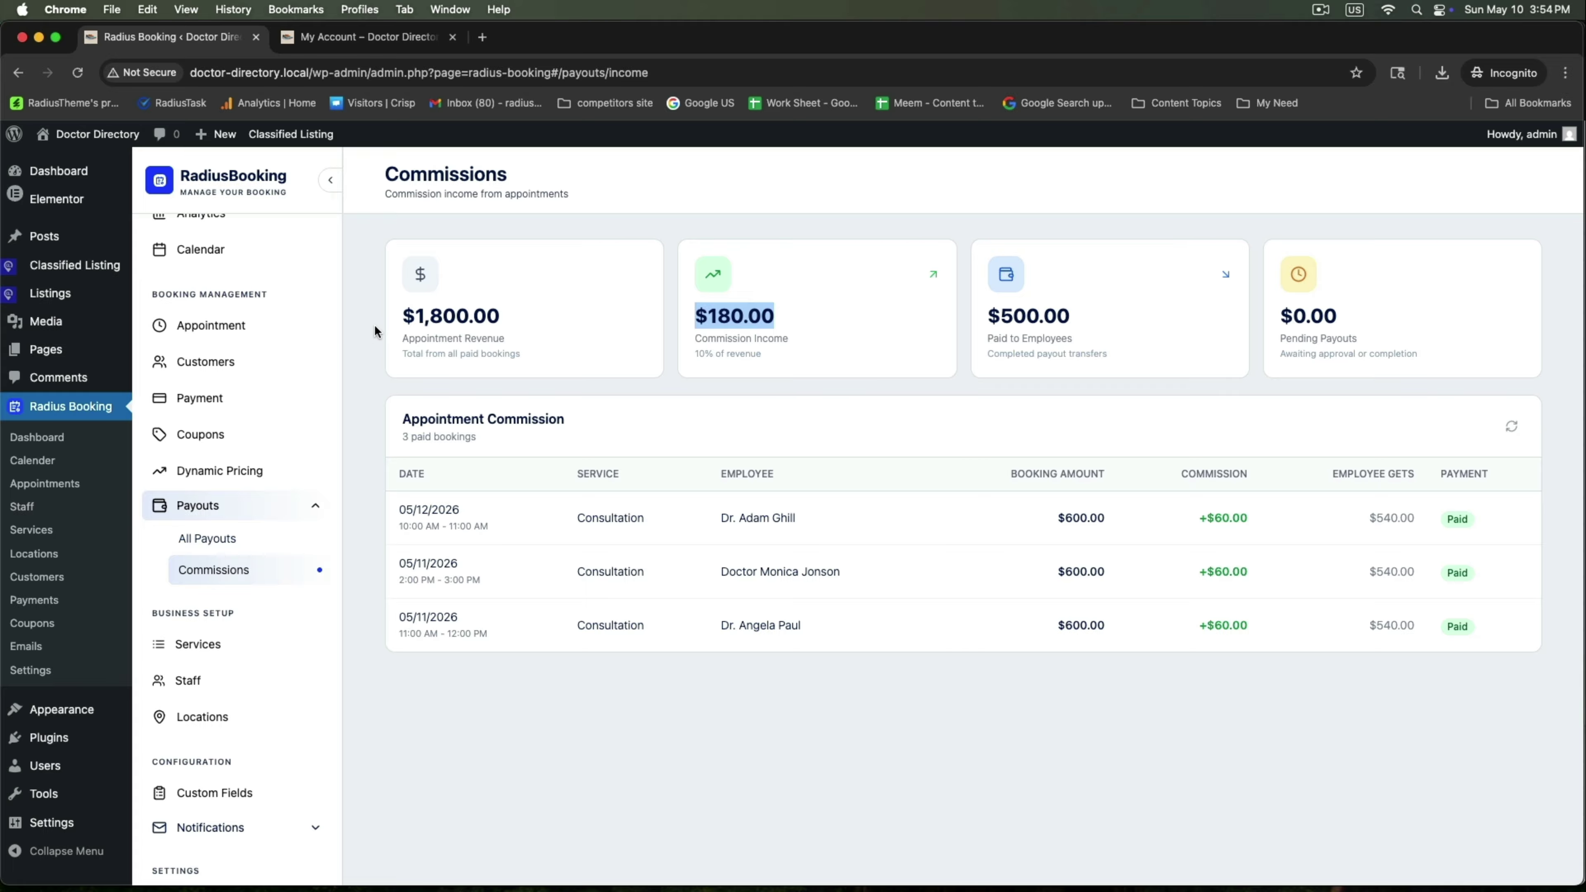
{"action": "left_click", "coordinate": [1019, 337]}
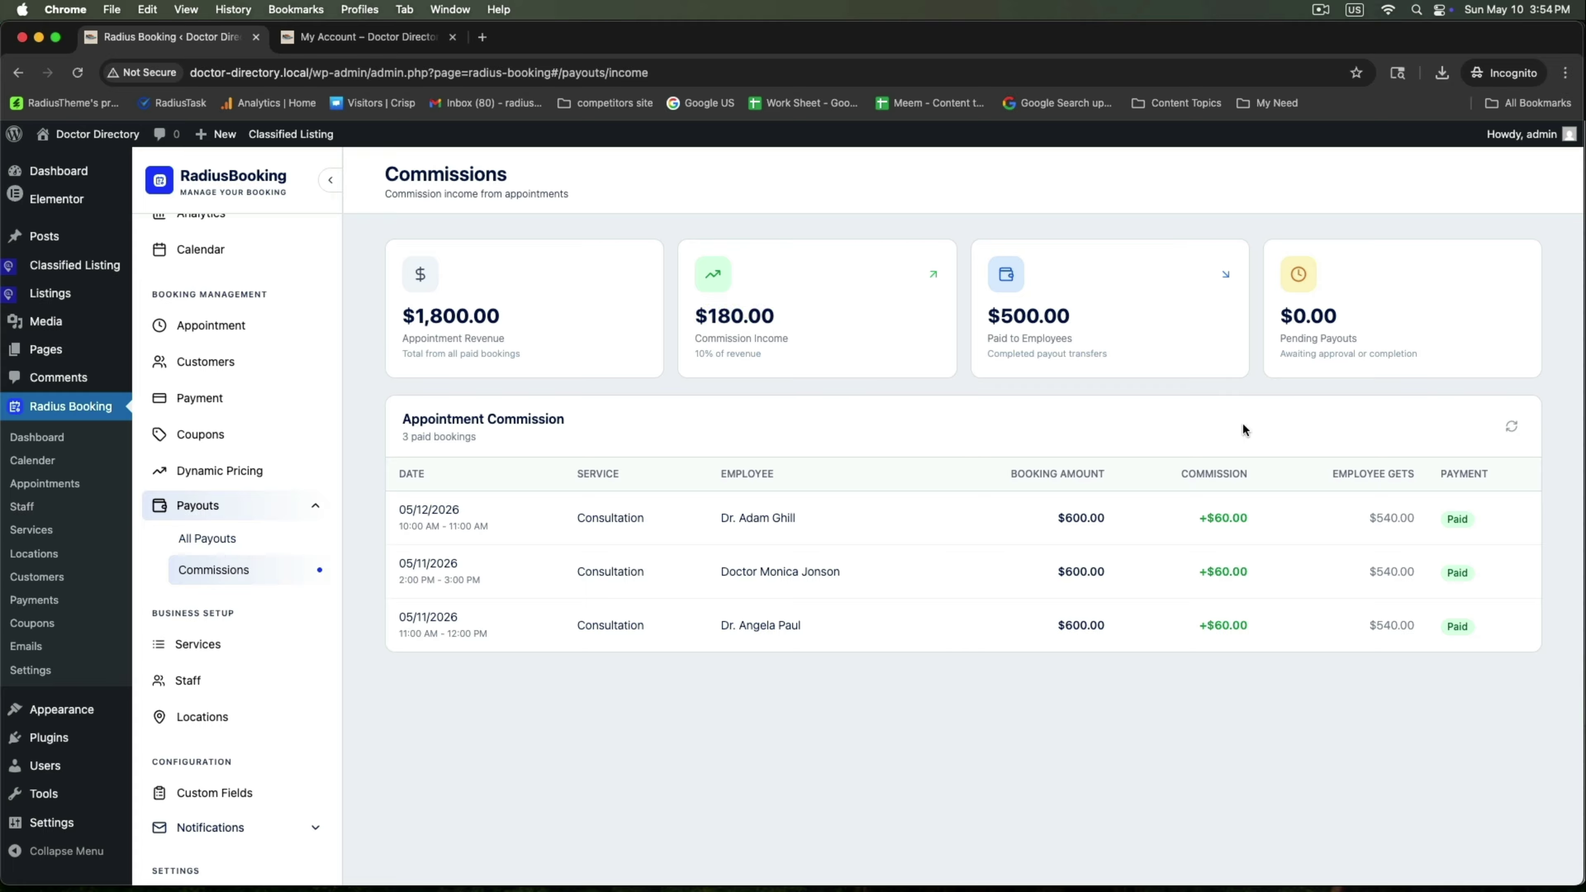
In the doctor's My Account dashboard, browse the list of staff members
{"action": "key", "text": "ctrl+Tab"}
{"action": "scroll", "coordinate": [559, 392], "scroll_direction": "up", "scroll_amount": 2}
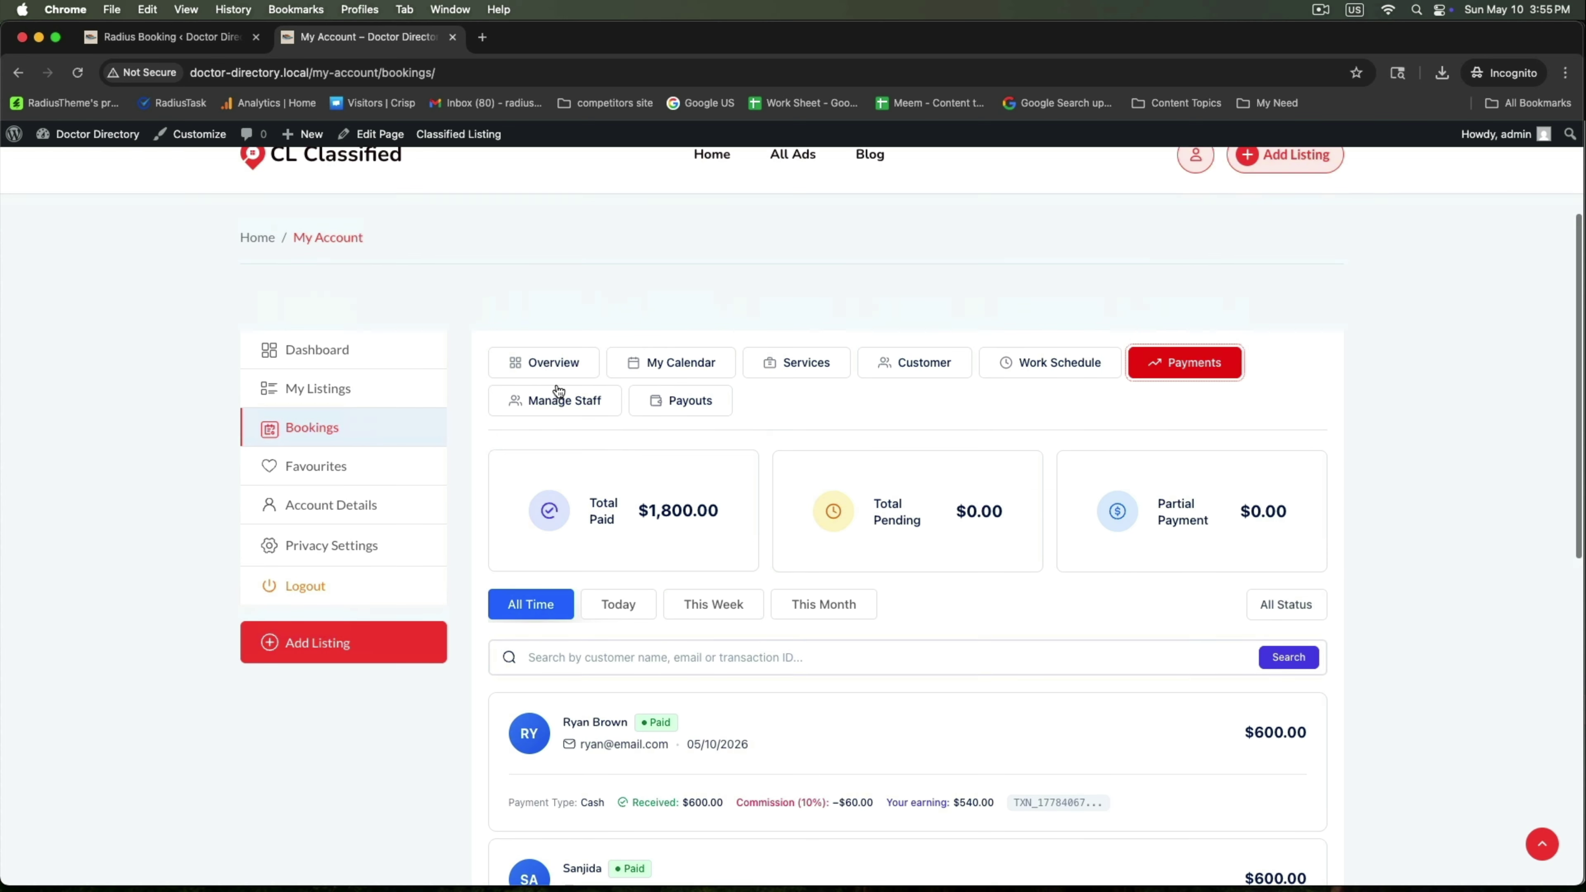
{"action": "scroll", "coordinate": [760, 492], "scroll_direction": "up", "scroll_amount": 2}
{"action": "scroll", "coordinate": [693, 471], "scroll_direction": "down", "scroll_amount": 2}
{"action": "left_click", "coordinate": [564, 395]}
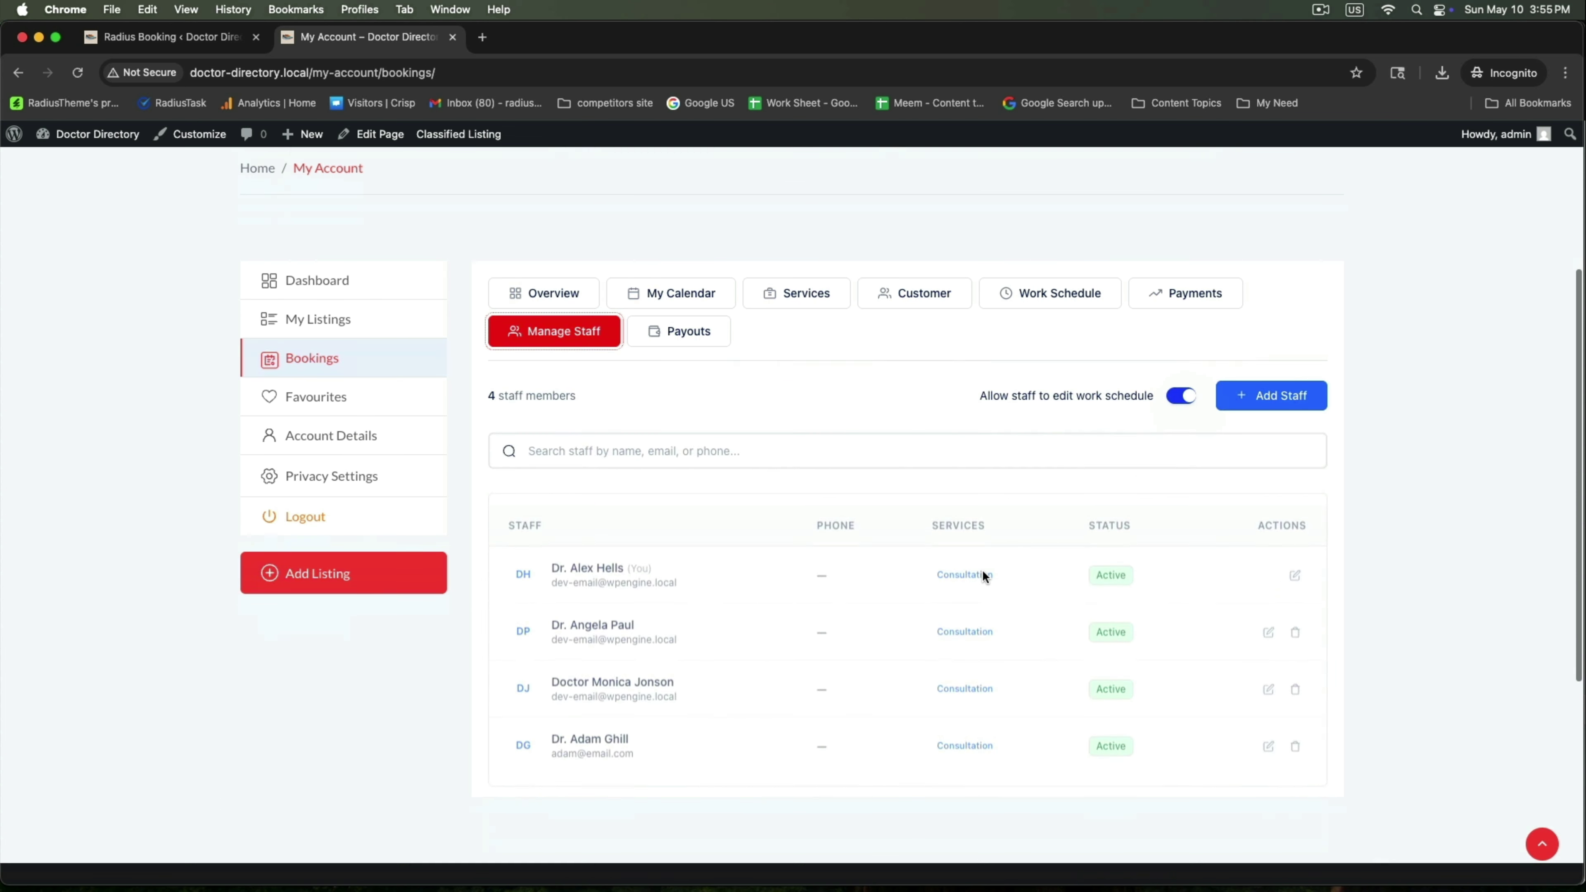
{"action": "scroll", "coordinate": [983, 575], "scroll_direction": "down", "scroll_amount": 3}
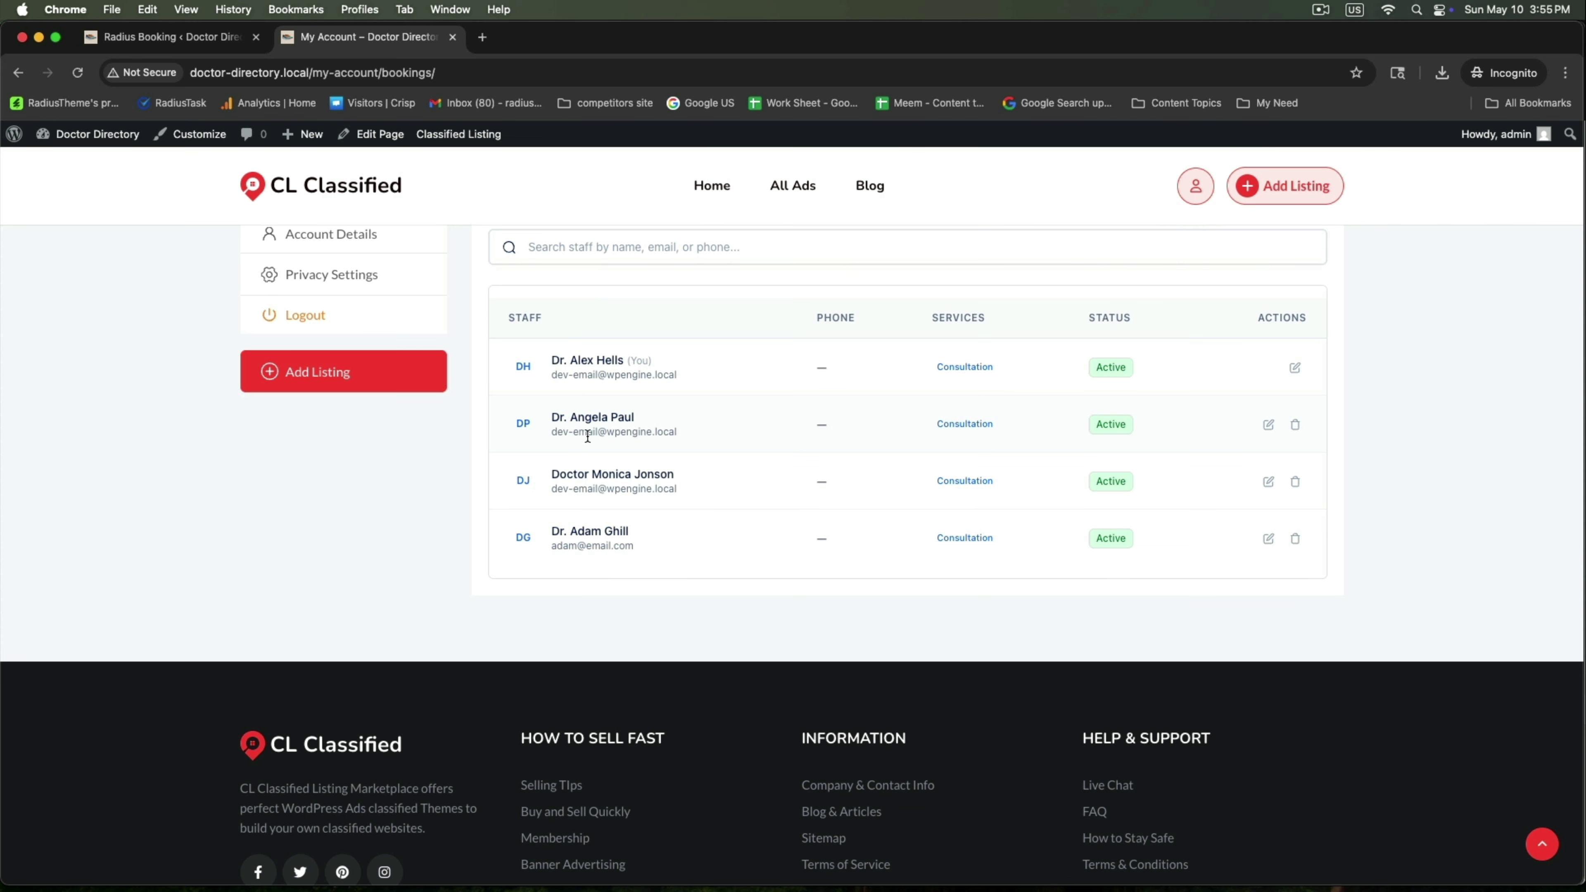
{"action": "left_click_drag", "start_coordinate": [551, 474], "coordinate": [708, 478]}
{"action": "left_click_drag", "start_coordinate": [550, 531], "coordinate": [634, 527]}
{"action": "left_click", "coordinate": [715, 541]}
{"action": "scroll", "coordinate": [715, 542], "scroll_direction": "up", "scroll_amount": 3}
Submit a $499.96 cash payout request from the Payouts tab, then return to the admin
{"action": "left_click", "coordinate": [689, 324]}
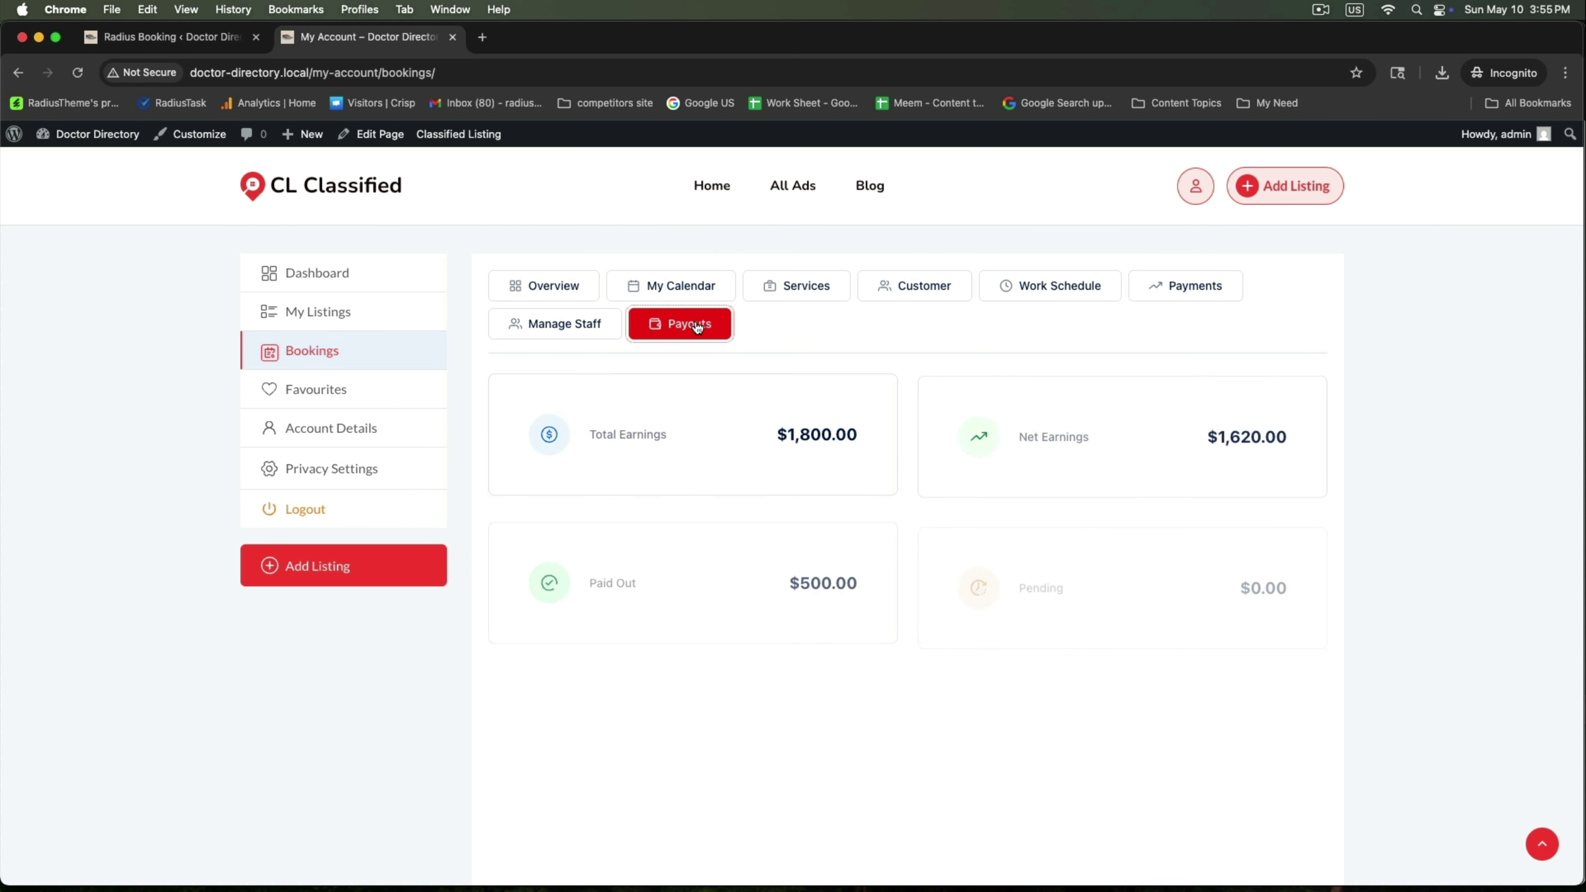
{"action": "scroll", "coordinate": [936, 581], "scroll_direction": "down", "scroll_amount": 4}
{"action": "left_click", "coordinate": [1239, 530]}
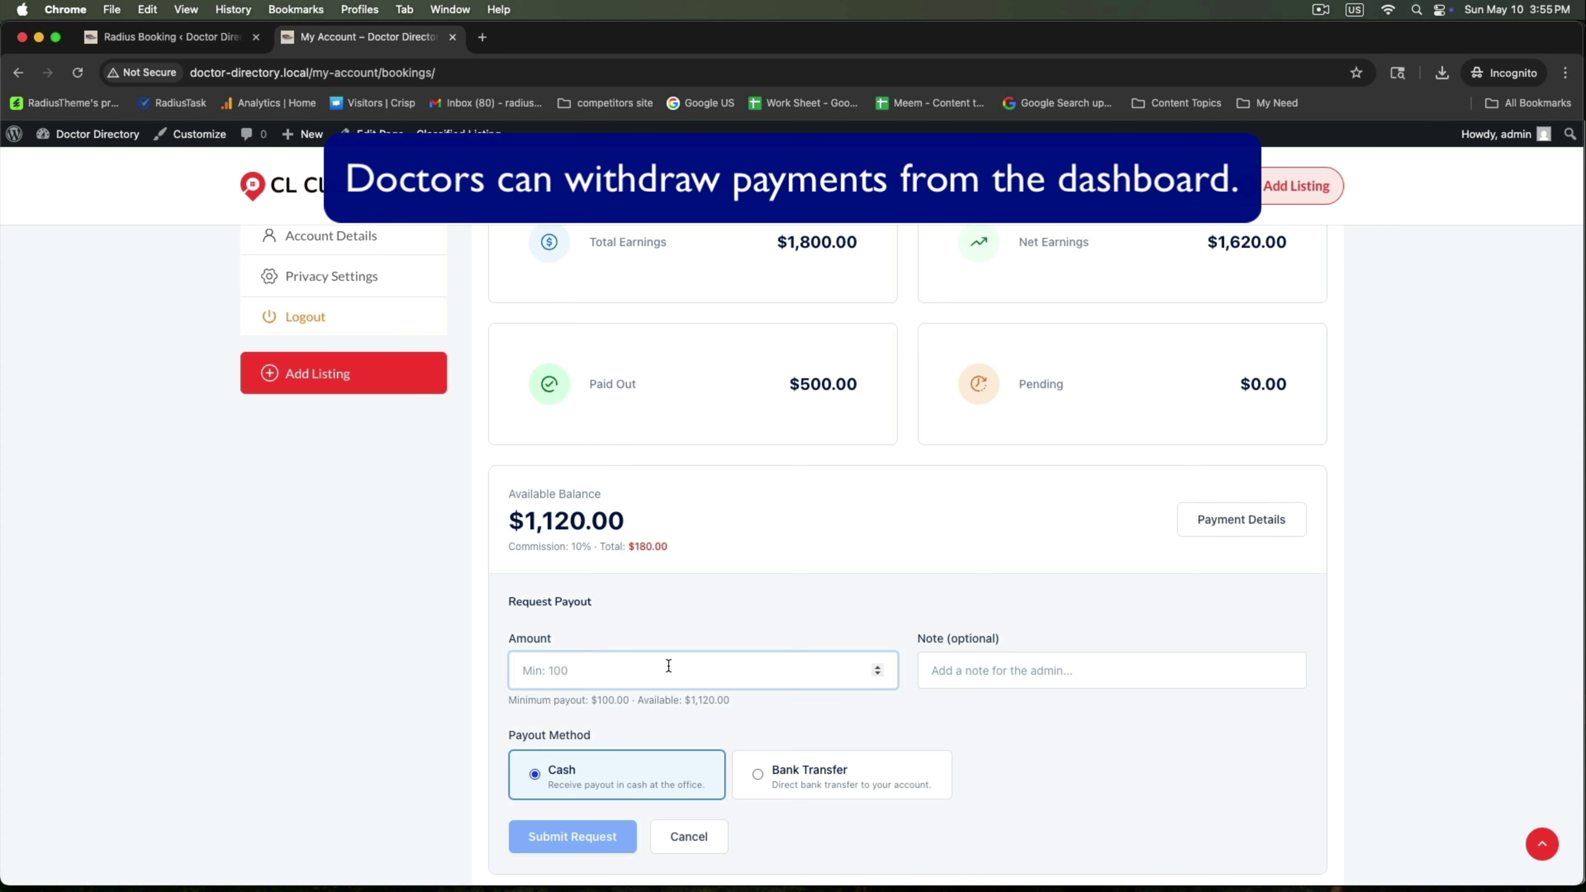
{"action": "type", "text": "499.96"}
{"action": "scroll", "coordinate": [747, 661], "scroll_direction": "down", "scroll_amount": 3}
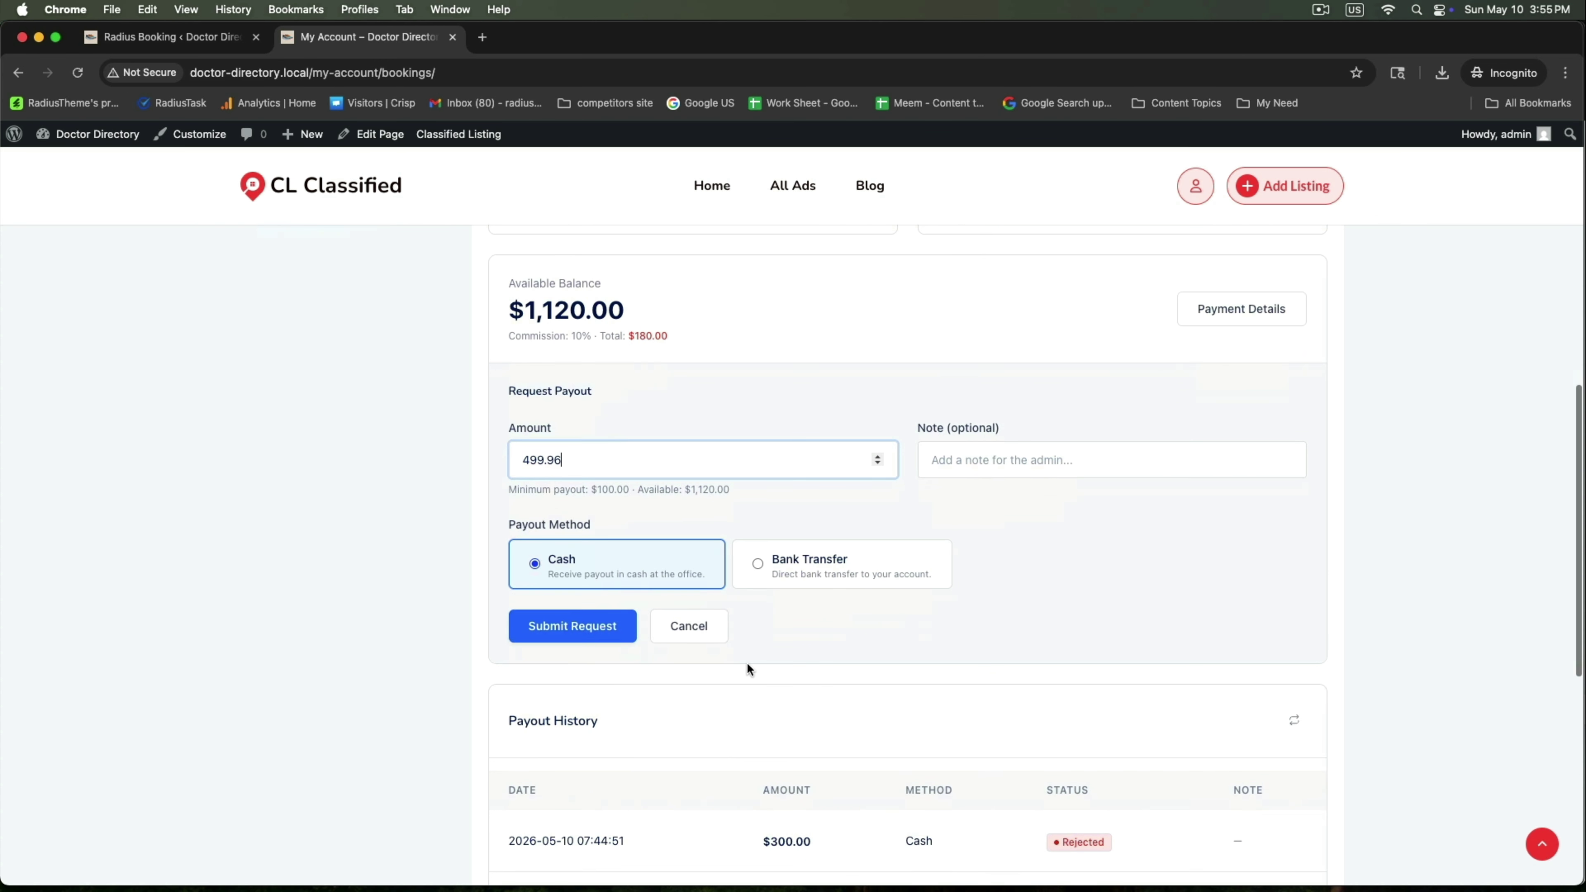
{"action": "left_click", "coordinate": [575, 627]}
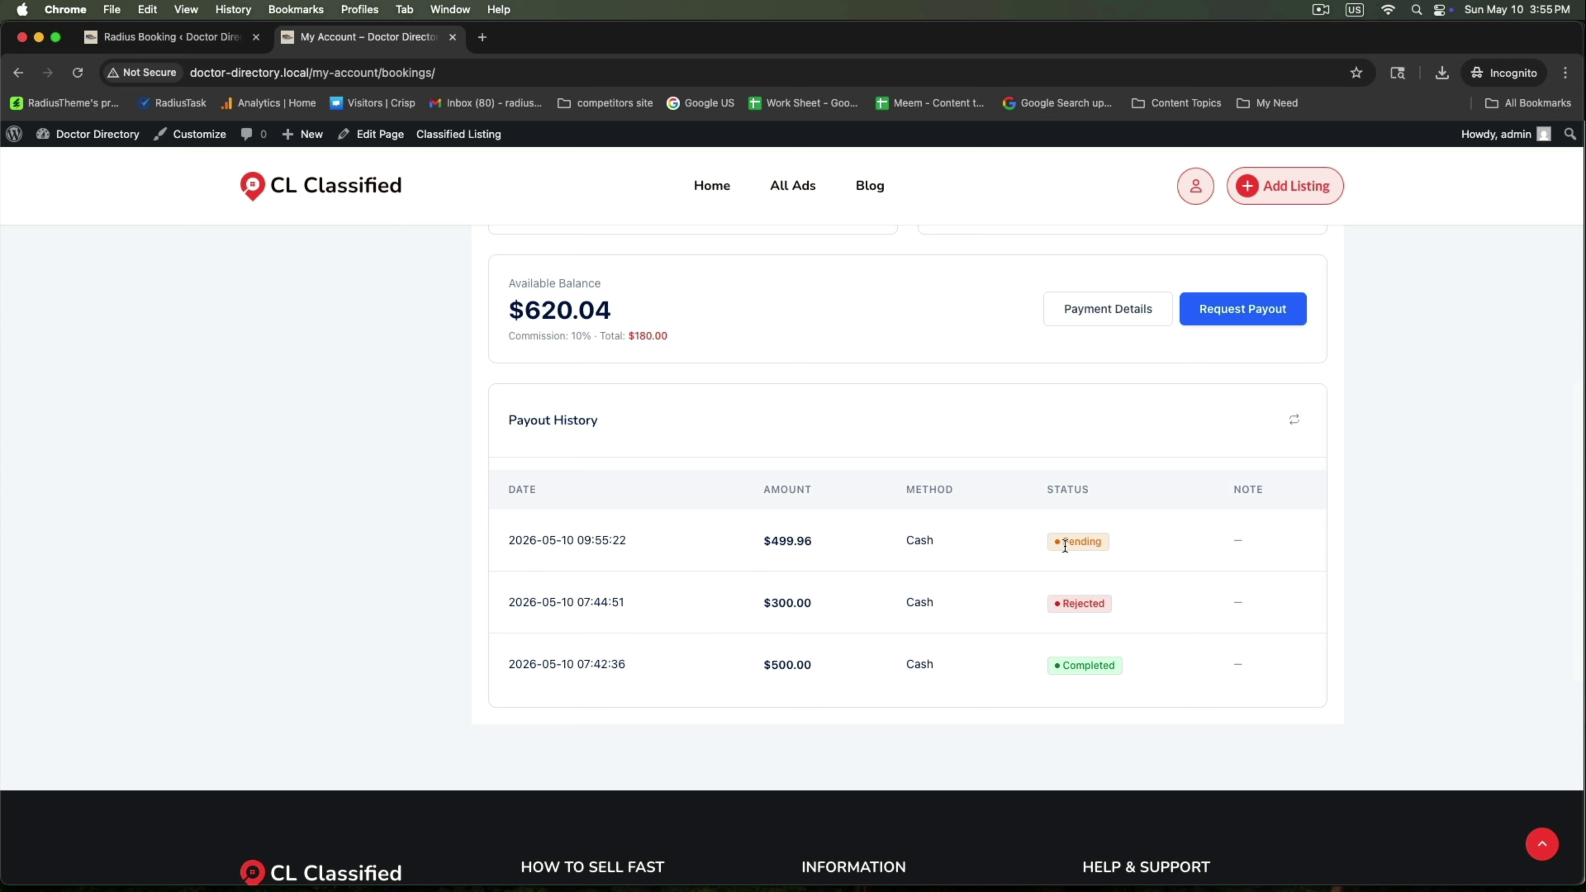
{"action": "scroll", "coordinate": [1065, 543], "scroll_direction": "up", "scroll_amount": 1}
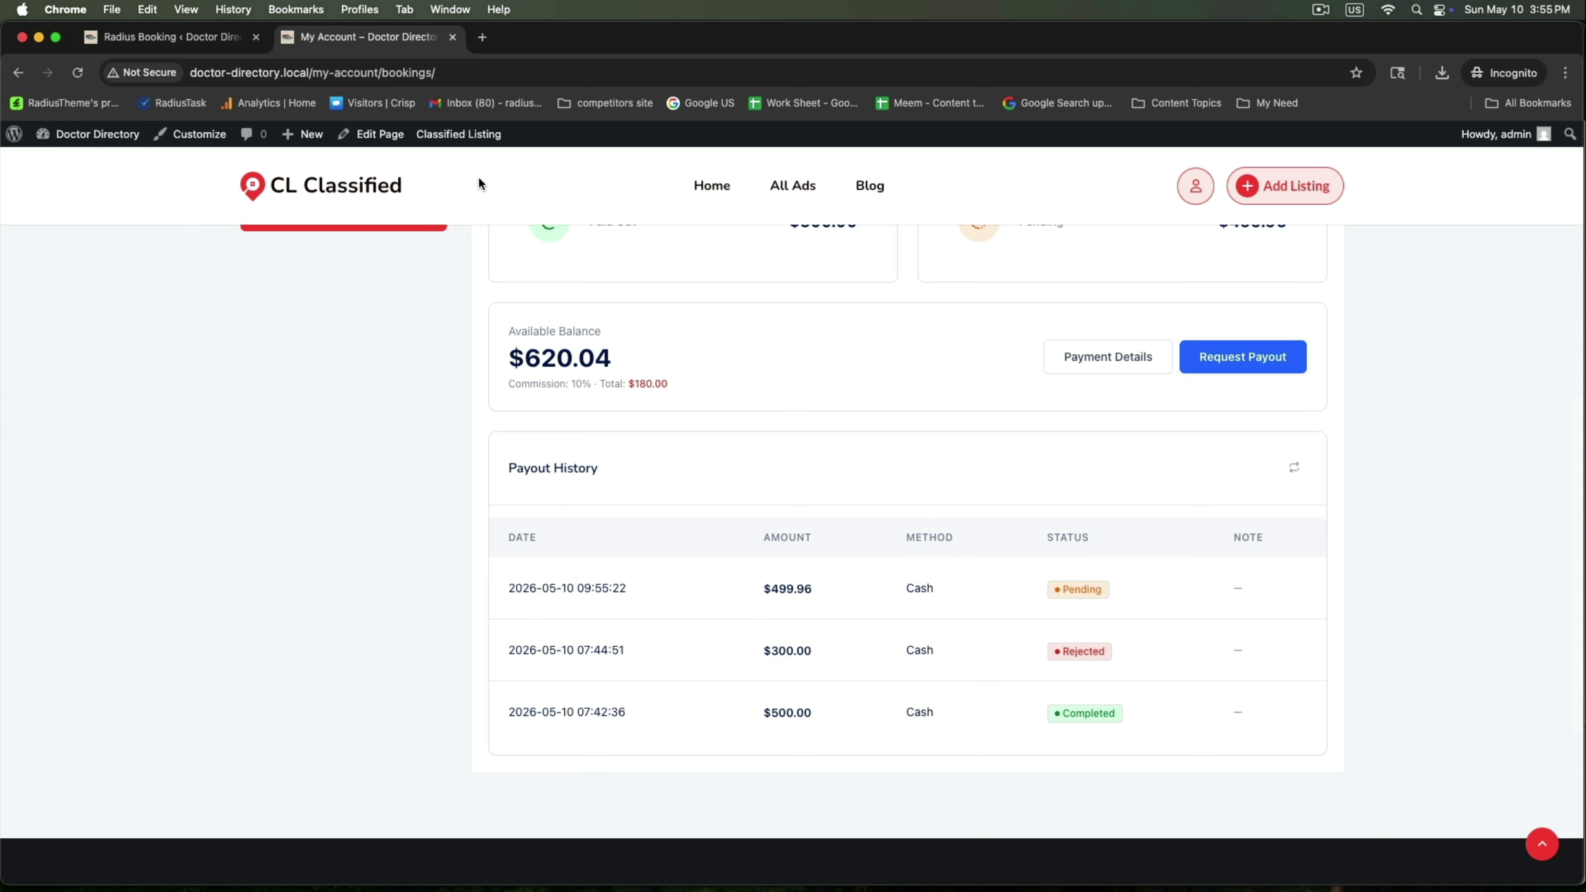
{"action": "left_click", "coordinate": [163, 38]}
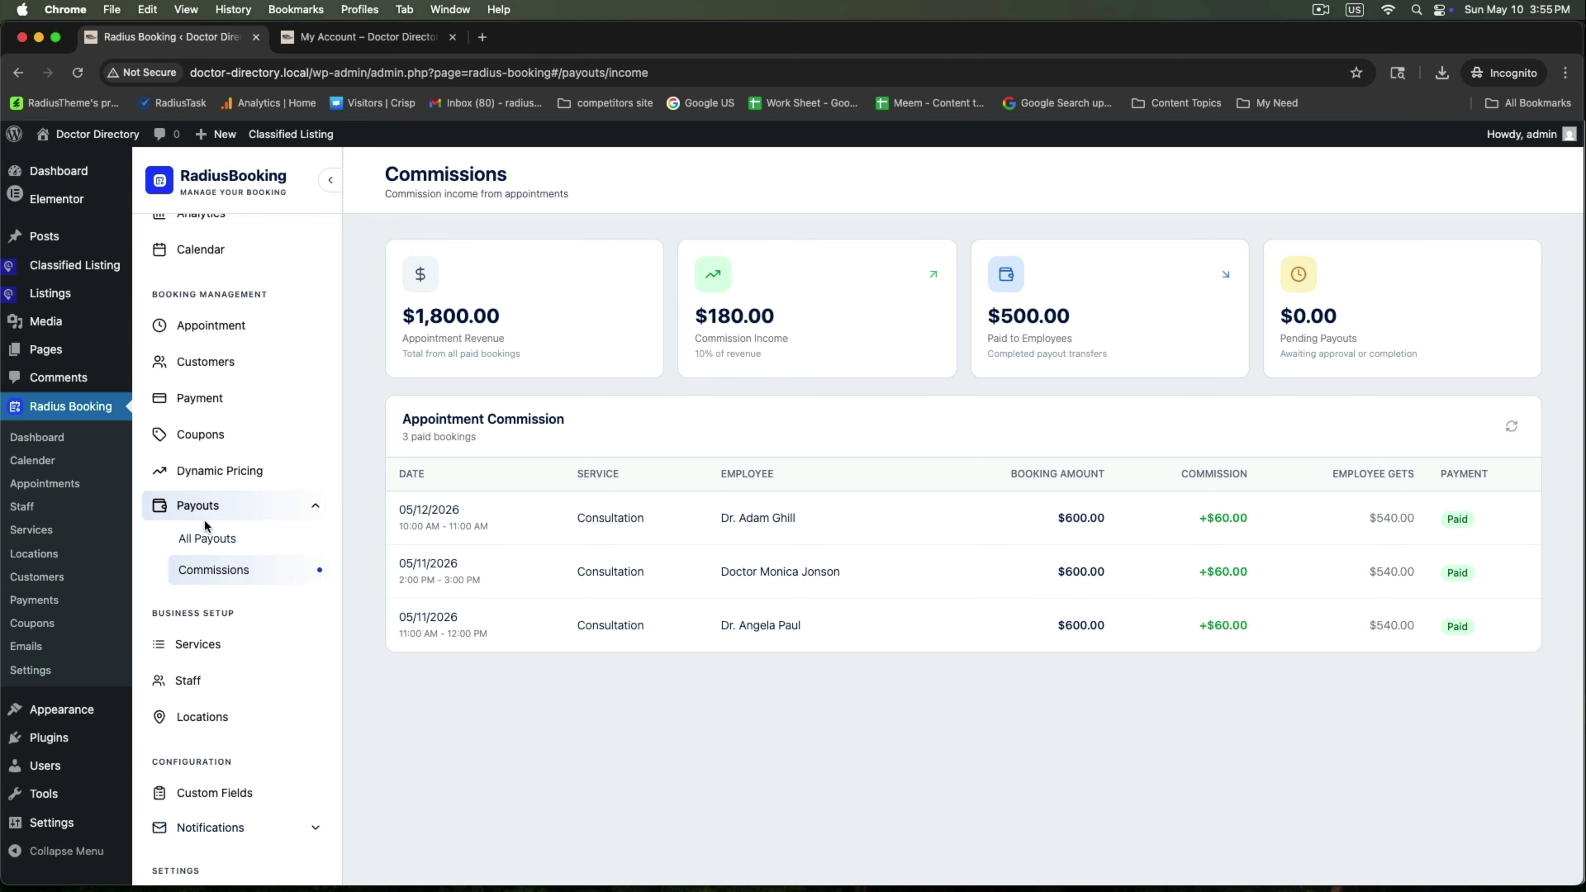
Approve pending $499.96 payout #3 from All Payouts, then go back to the My Account dashboard
{"action": "left_click", "coordinate": [205, 538]}
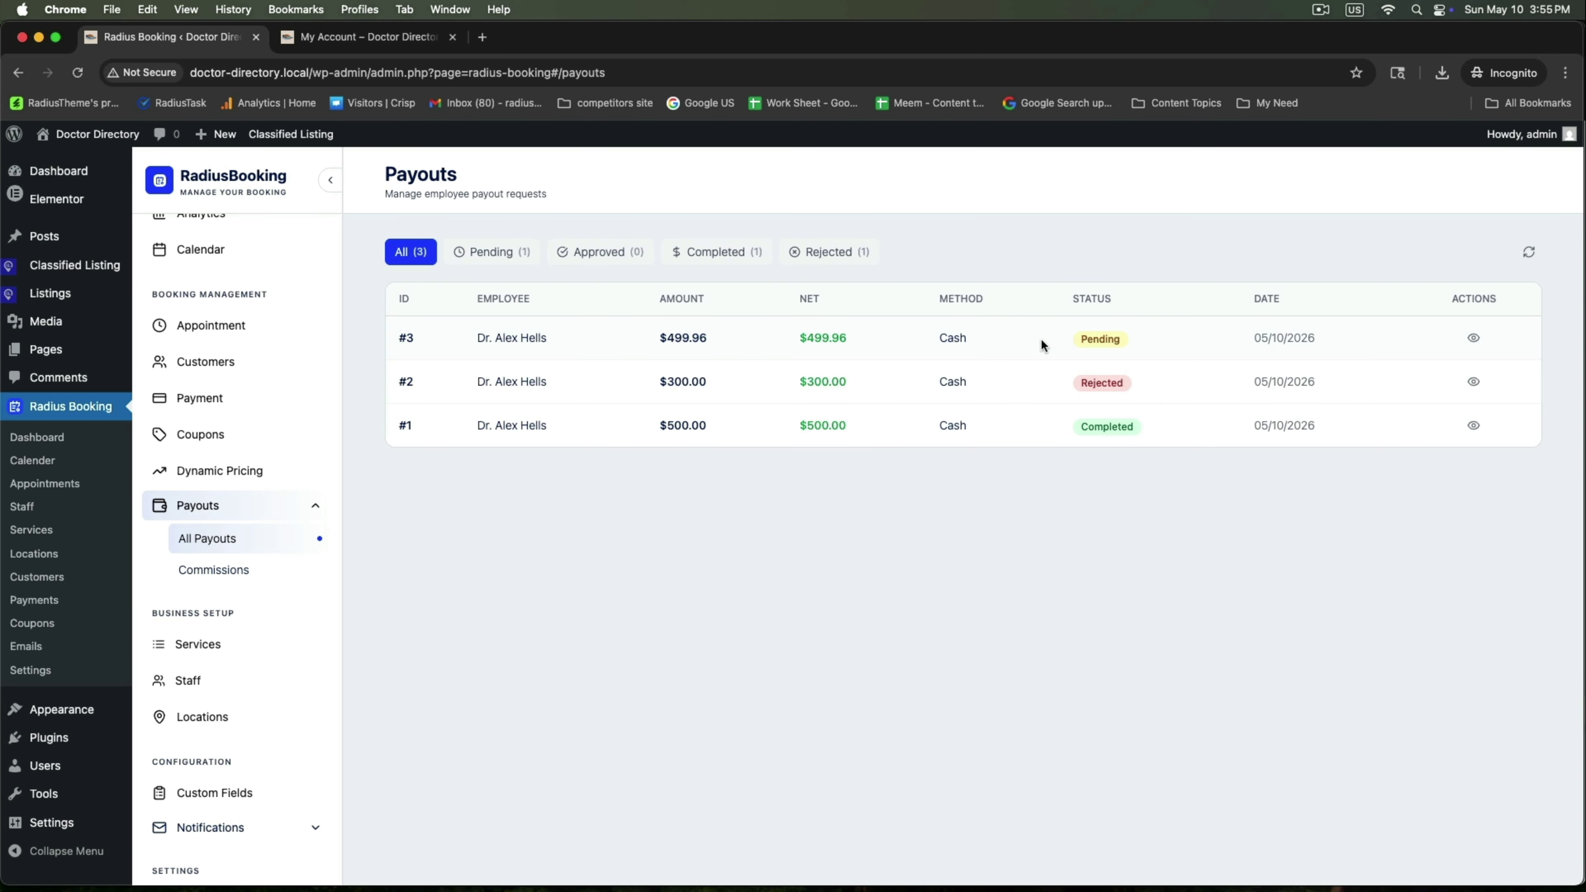
{"action": "left_click", "coordinate": [1155, 341]}
{"action": "left_click", "coordinate": [1473, 339]}
{"action": "scroll", "coordinate": [646, 525], "scroll_direction": "down", "scroll_amount": 1}
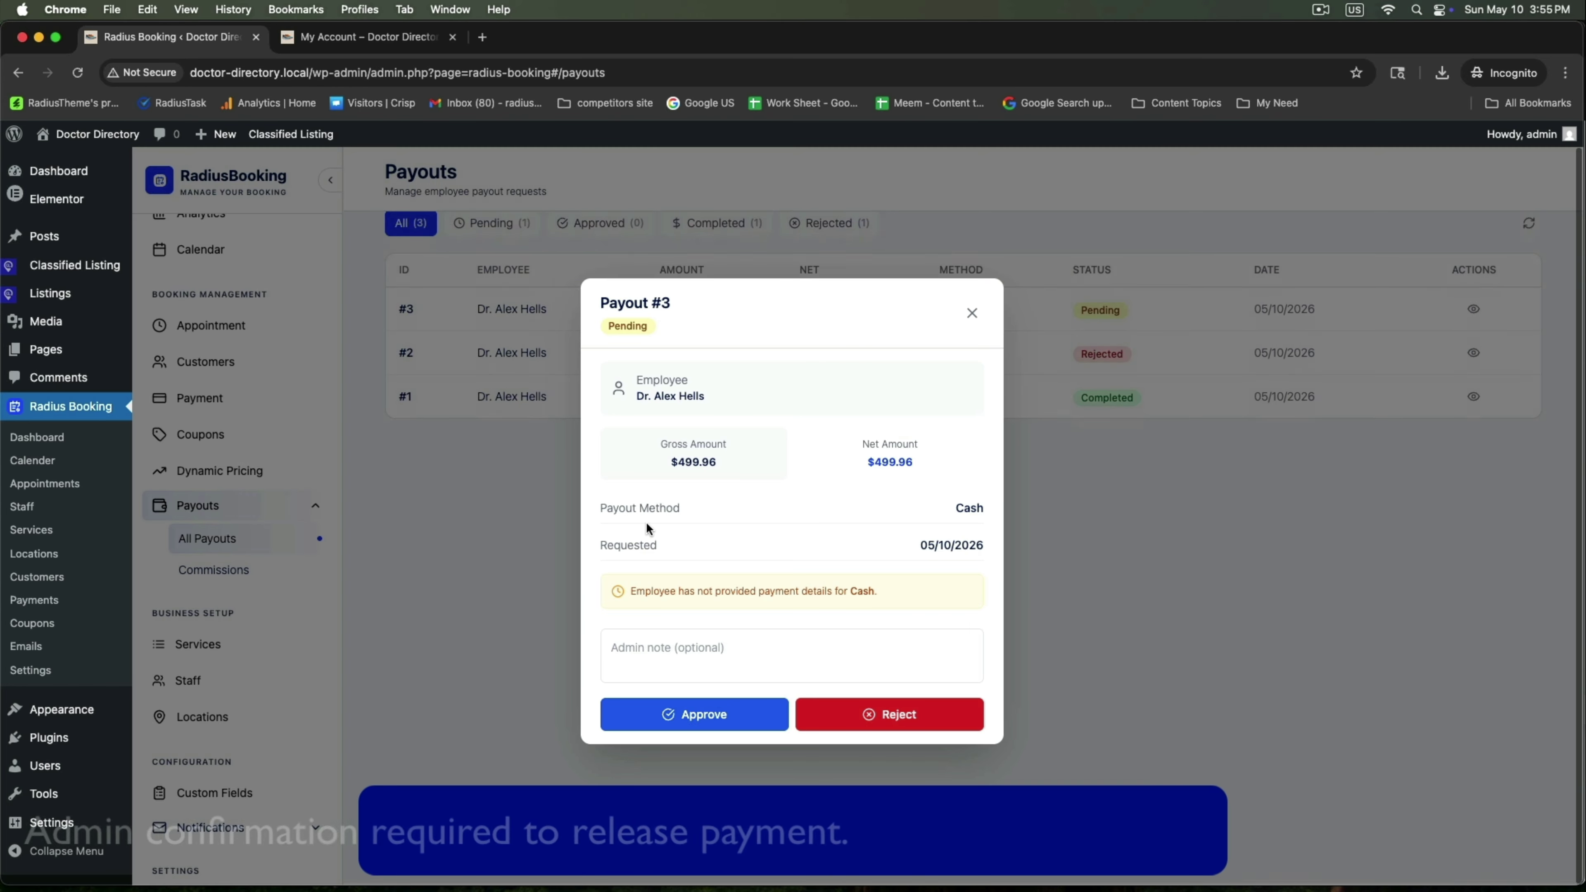
{"action": "left_click", "coordinate": [650, 715]}
{"action": "left_click", "coordinate": [682, 700]}
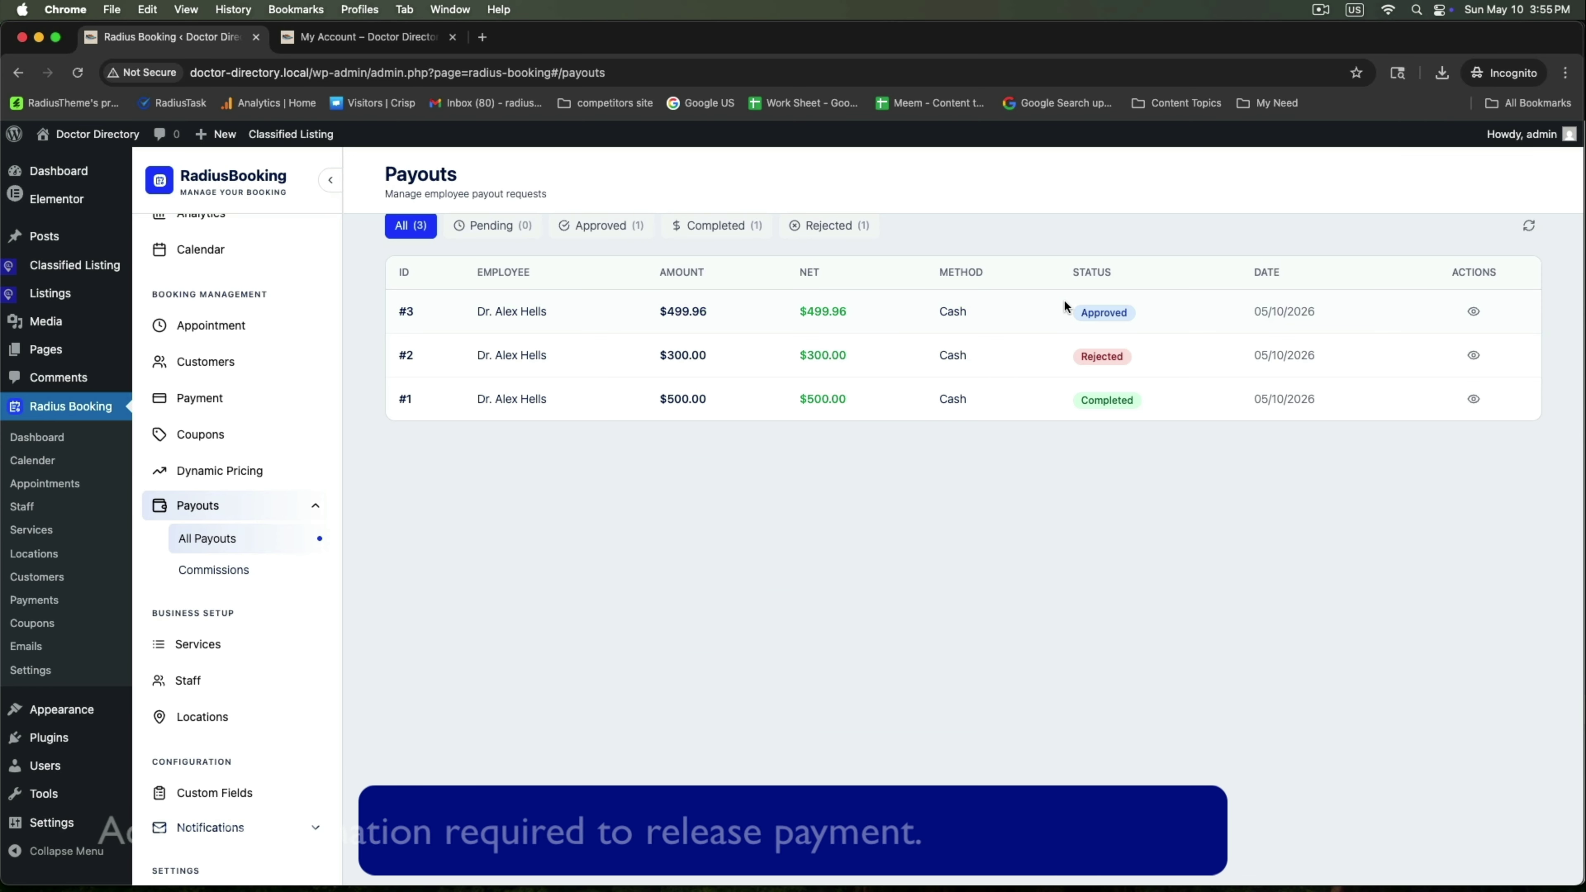
{"action": "left_click_drag", "start_coordinate": [1065, 299], "coordinate": [1195, 301]}
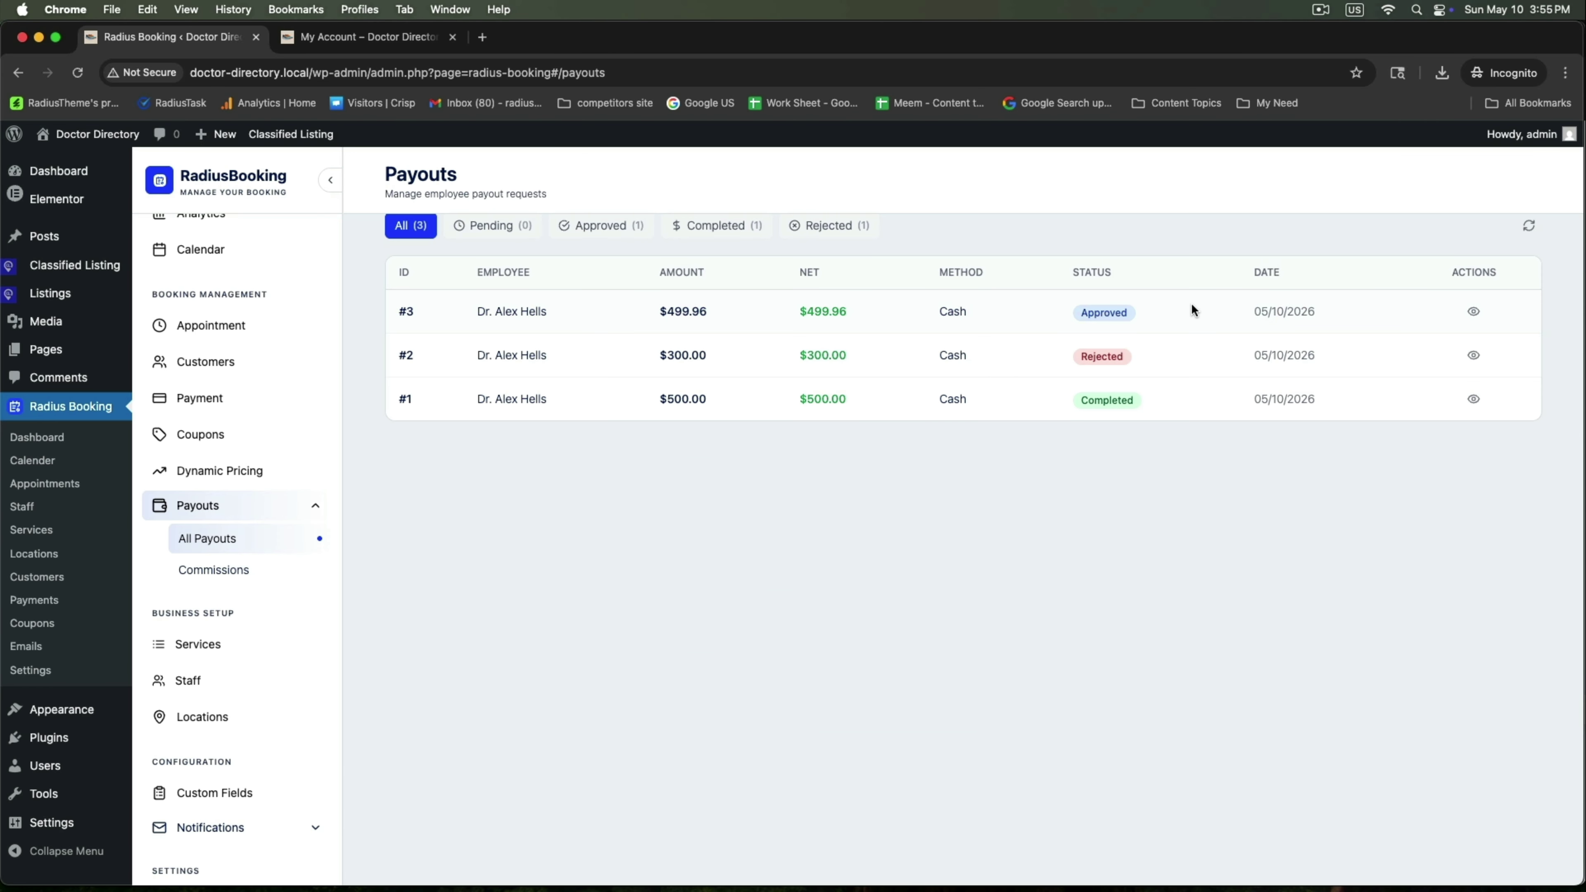
{"action": "left_click", "coordinate": [403, 43]}
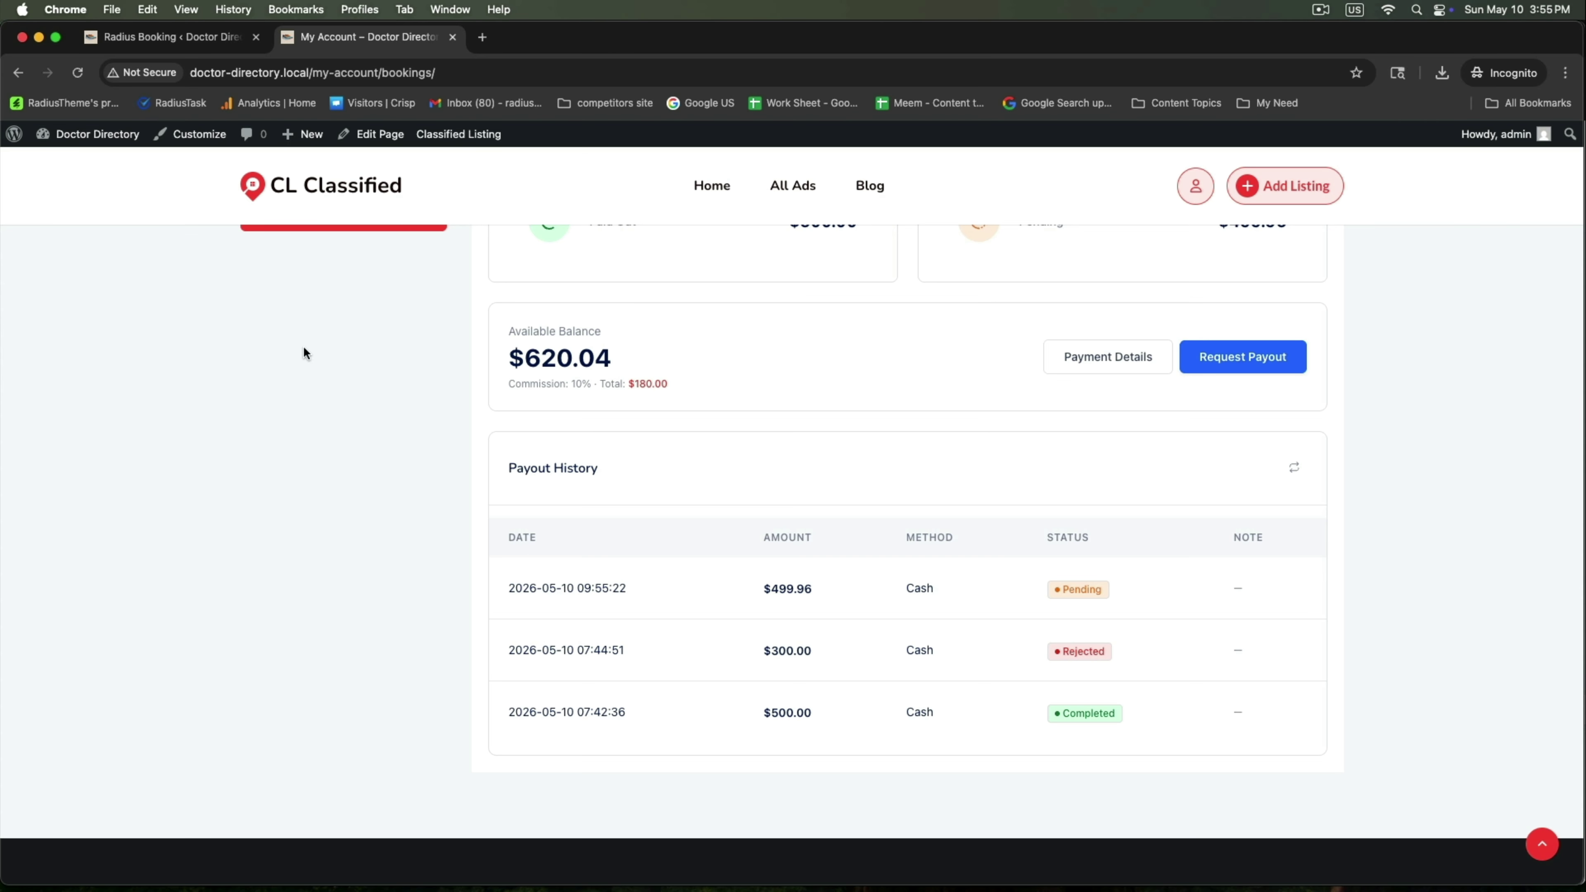
Reload My Account and confirm the Payouts history lists the $499.96 request as Approved
{"action": "right_click", "coordinate": [230, 429]}
{"action": "left_click", "coordinate": [249, 477]}
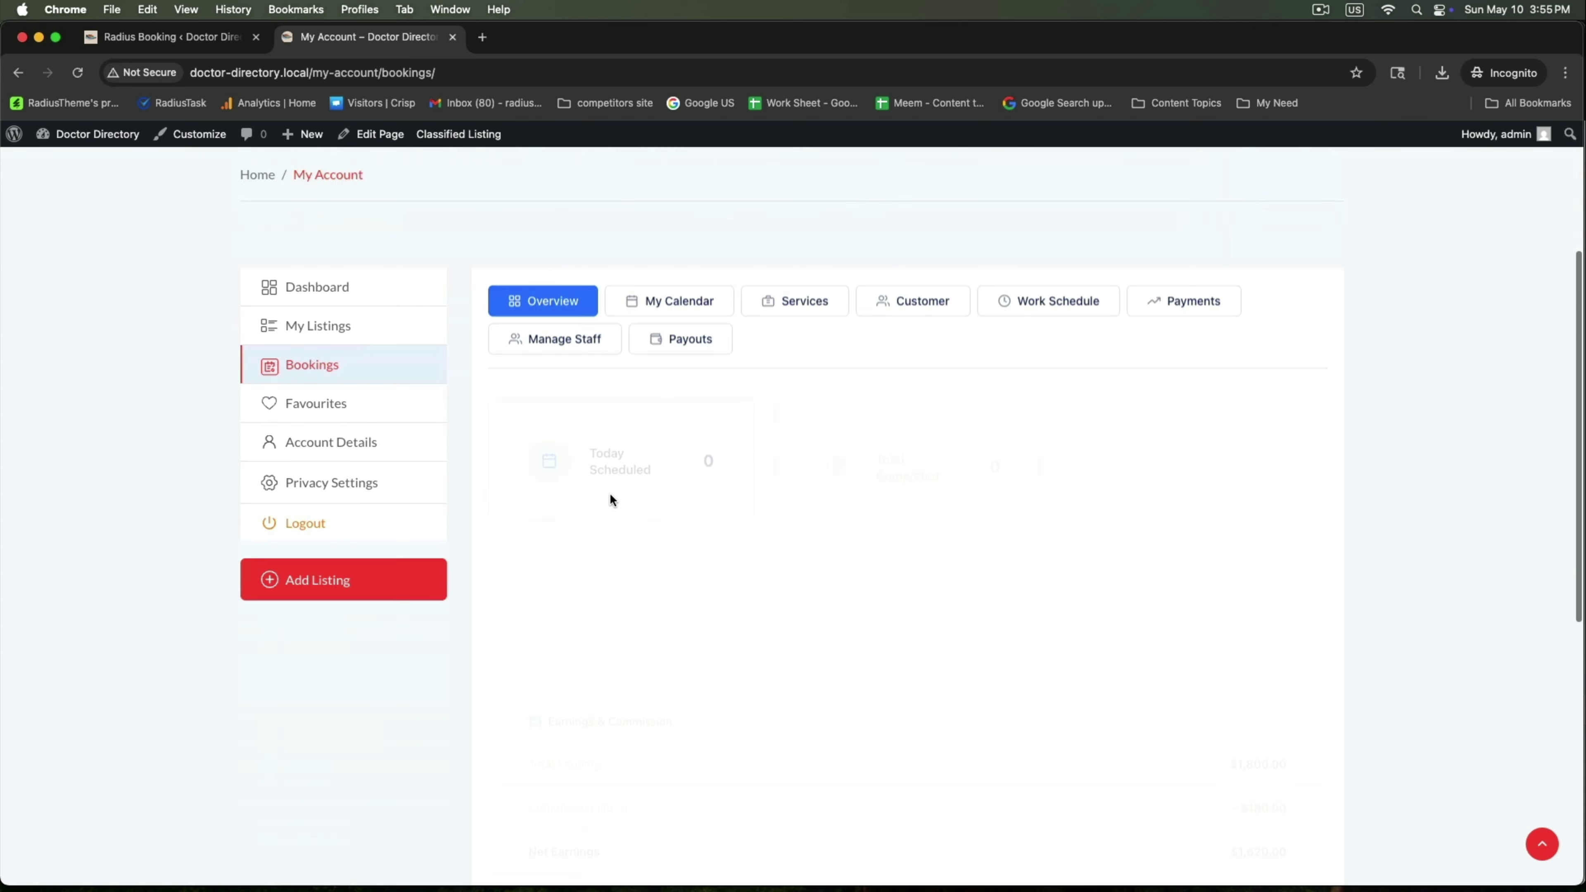
{"action": "scroll", "coordinate": [610, 498], "scroll_direction": "up", "scroll_amount": 10}
{"action": "left_click", "coordinate": [666, 437]}
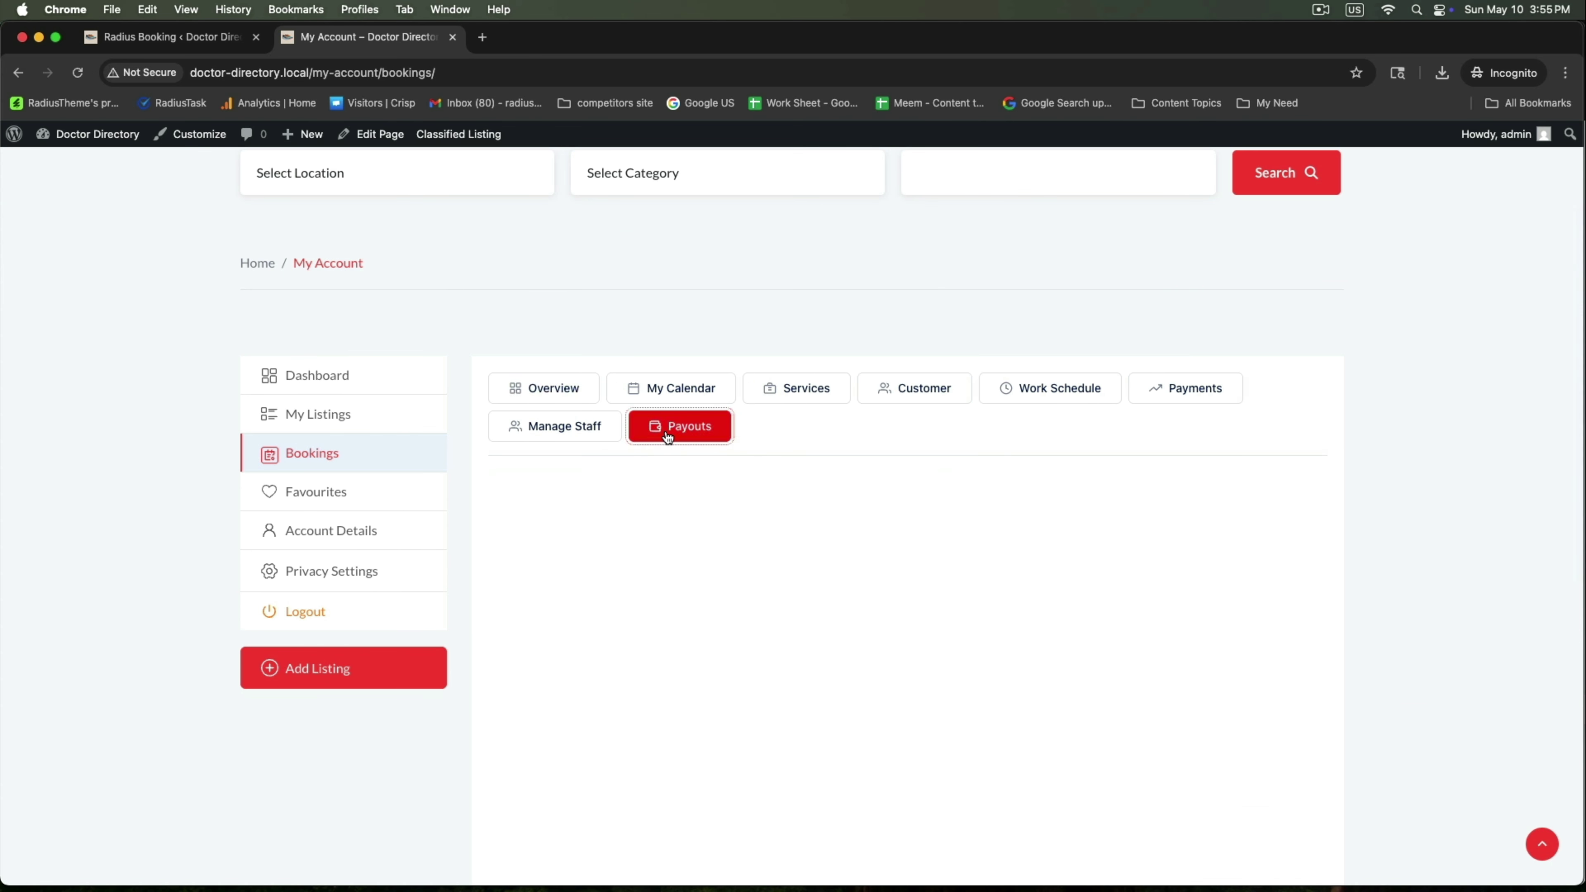
{"action": "scroll", "coordinate": [665, 431], "scroll_direction": "down", "scroll_amount": 5}
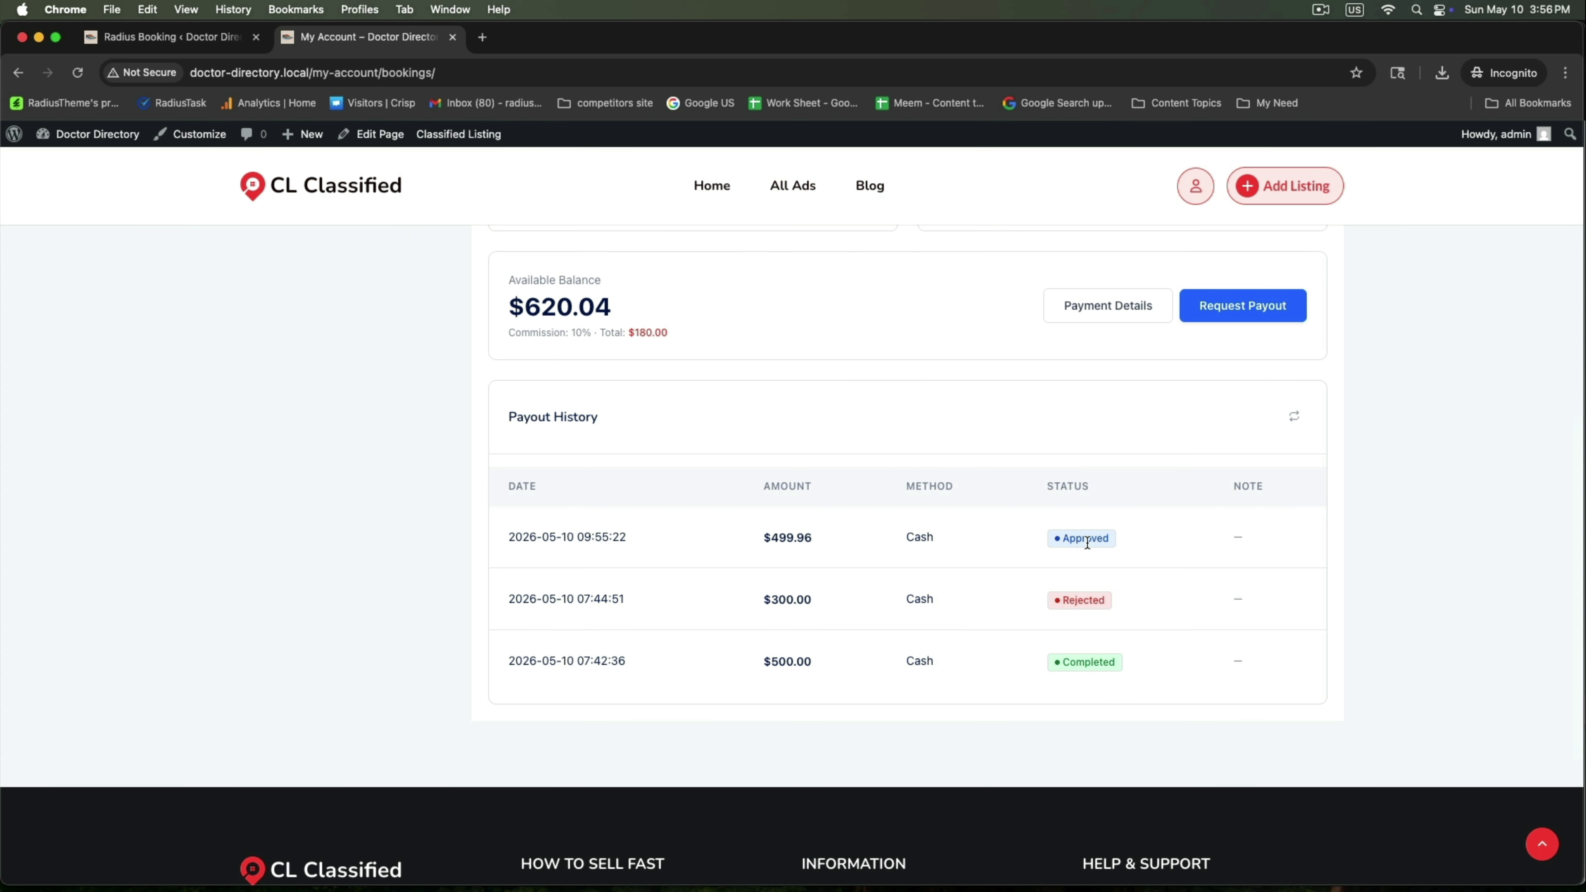
{"action": "scroll", "coordinate": [1086, 543], "scroll_direction": "up", "scroll_amount": 4}
{"action": "left_click_drag", "start_coordinate": [1215, 397], "coordinate": [1316, 397]}
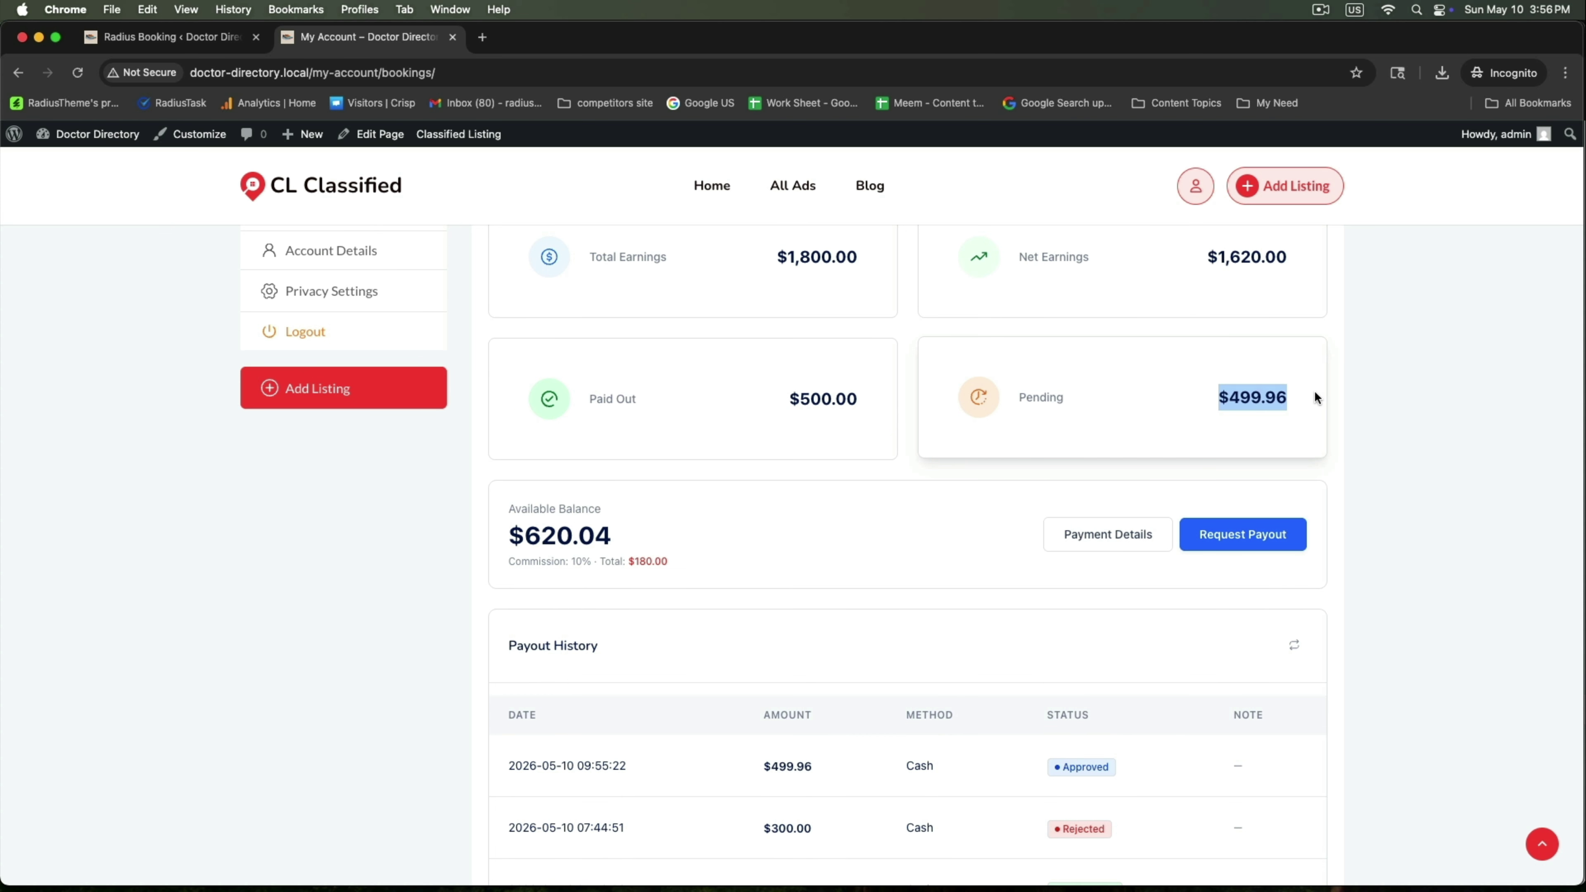
{"action": "left_click", "coordinate": [118, 39]}
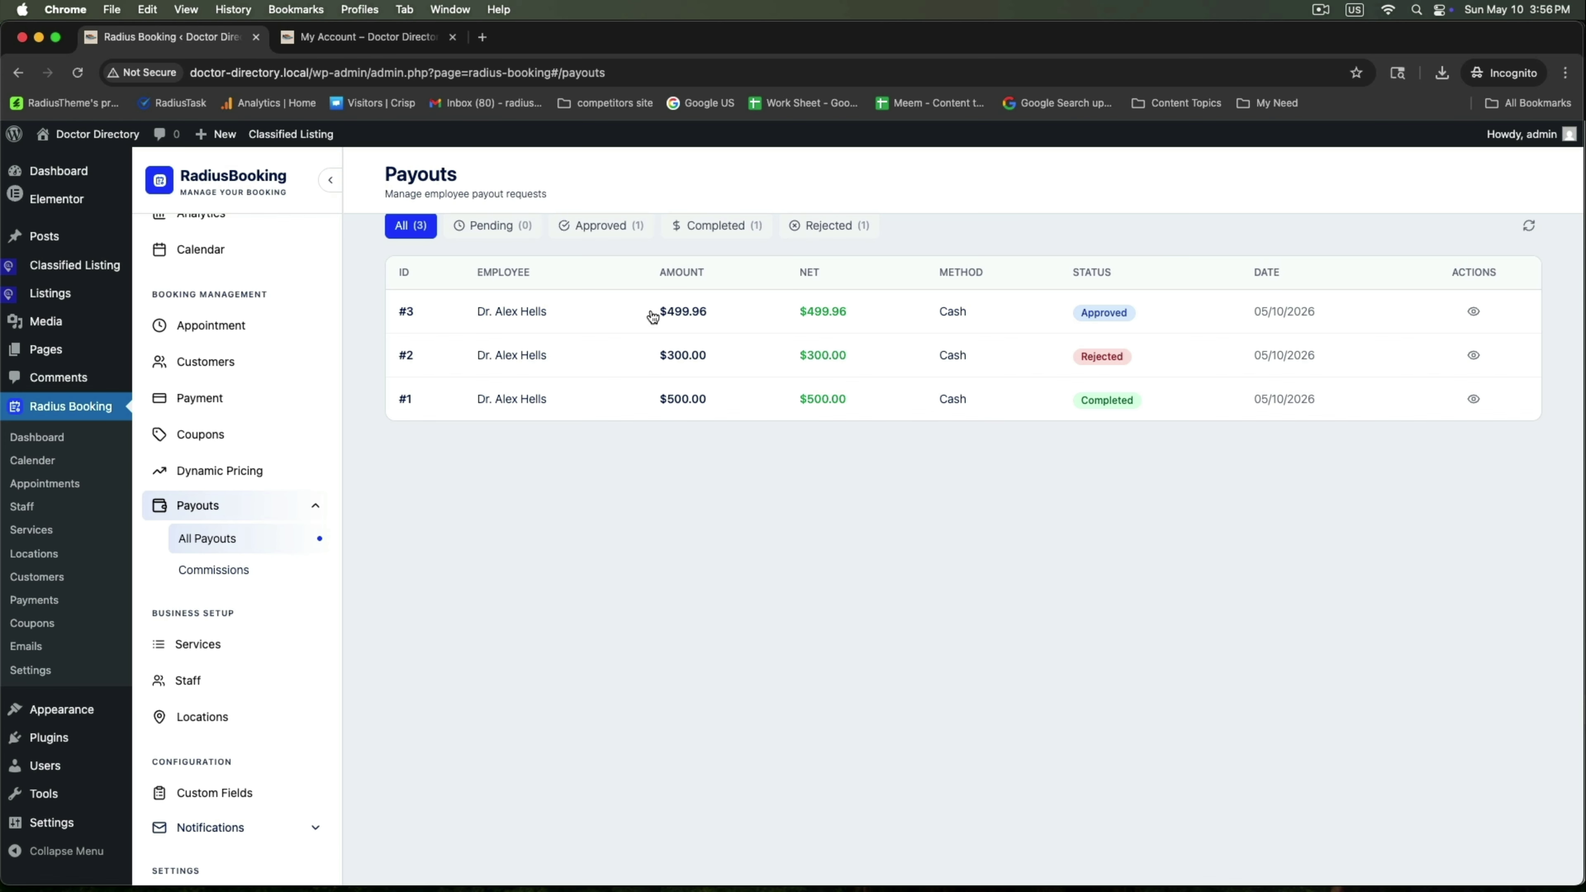
Mark payout #3 as Completed and confirm it
{"action": "left_click", "coordinate": [1474, 313]}
{"action": "left_click", "coordinate": [699, 754]}
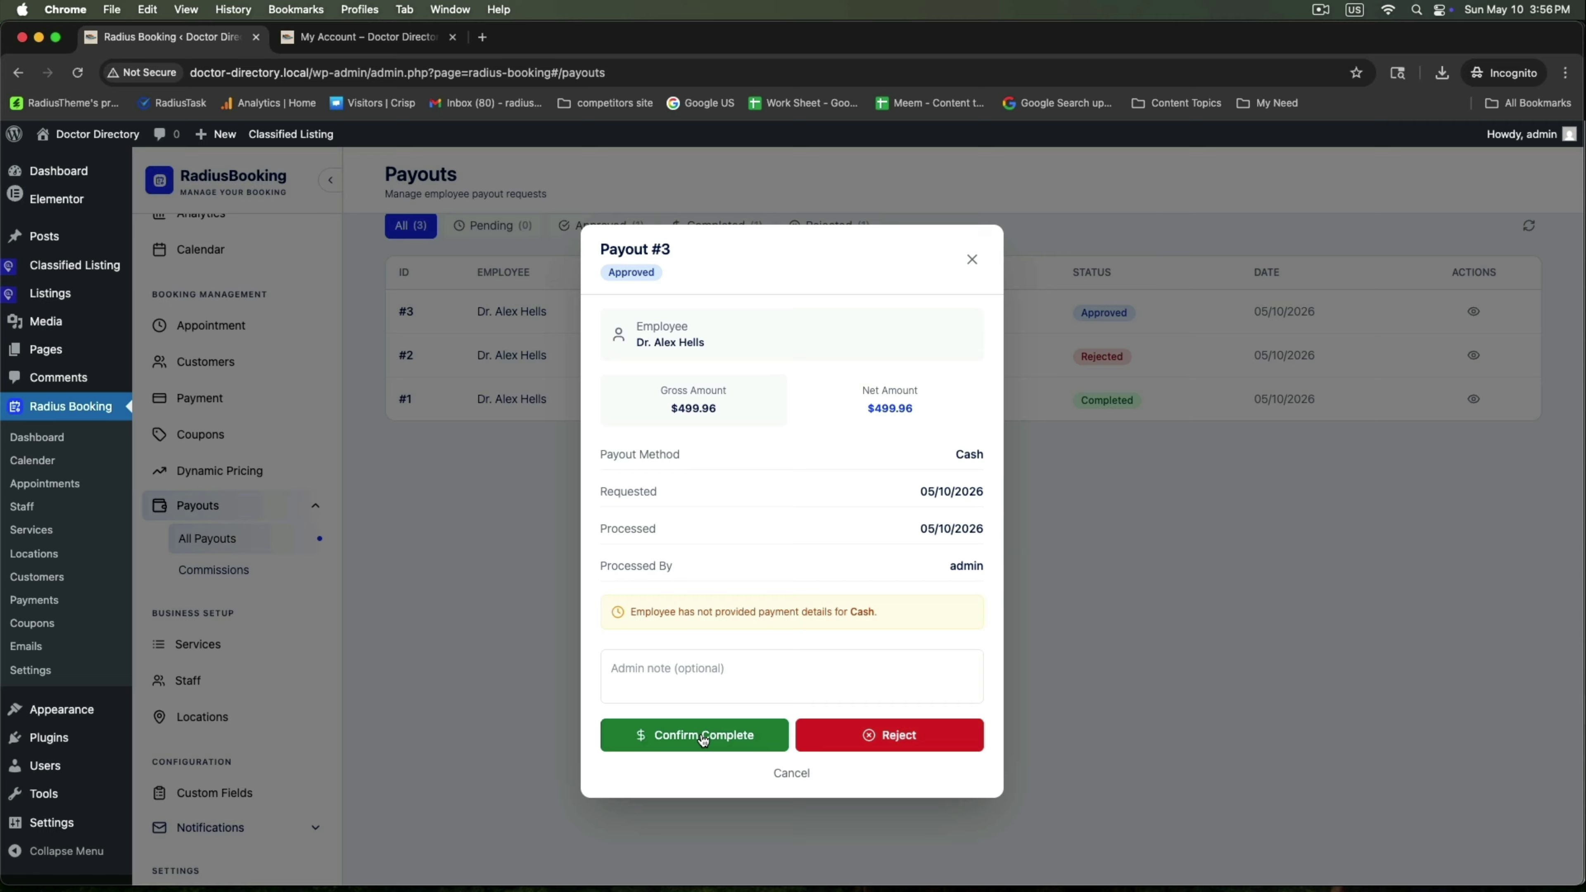
{"action": "left_click", "coordinate": [700, 732]}
{"action": "left_click_drag", "start_coordinate": [1071, 316], "coordinate": [1200, 329]}
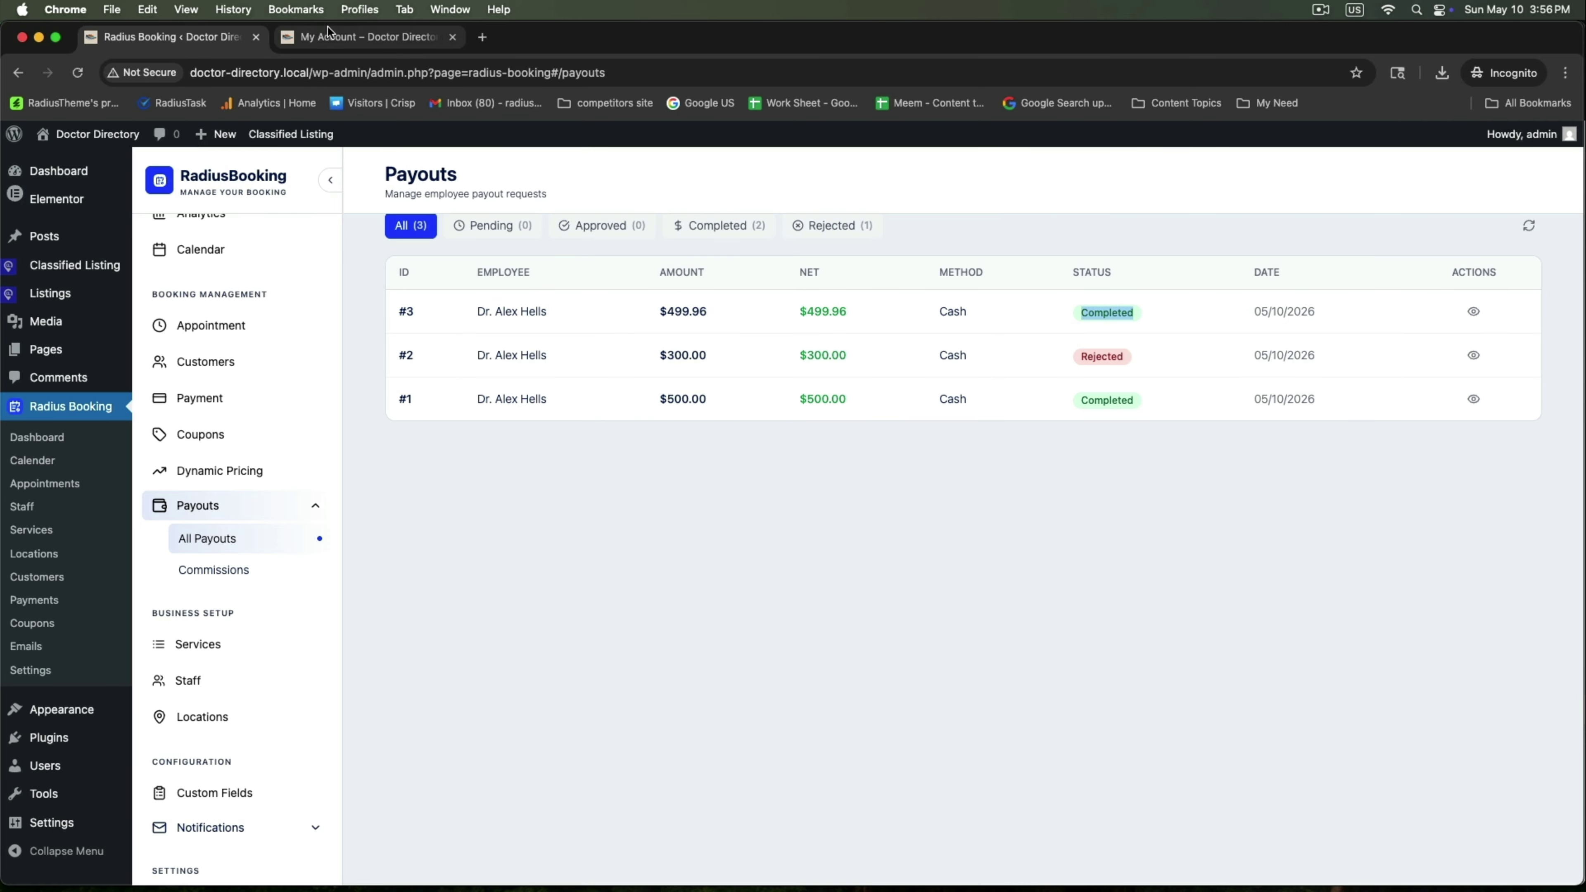
Reload the doctor's Payouts tab to verify, then view Commissions showing $999.96 paid and $0.00 pending
{"action": "left_click", "coordinate": [368, 37]}
{"action": "left_click", "coordinate": [33, 521]}
{"action": "right_click", "coordinate": [33, 519]}
{"action": "left_click", "coordinate": [86, 566]}
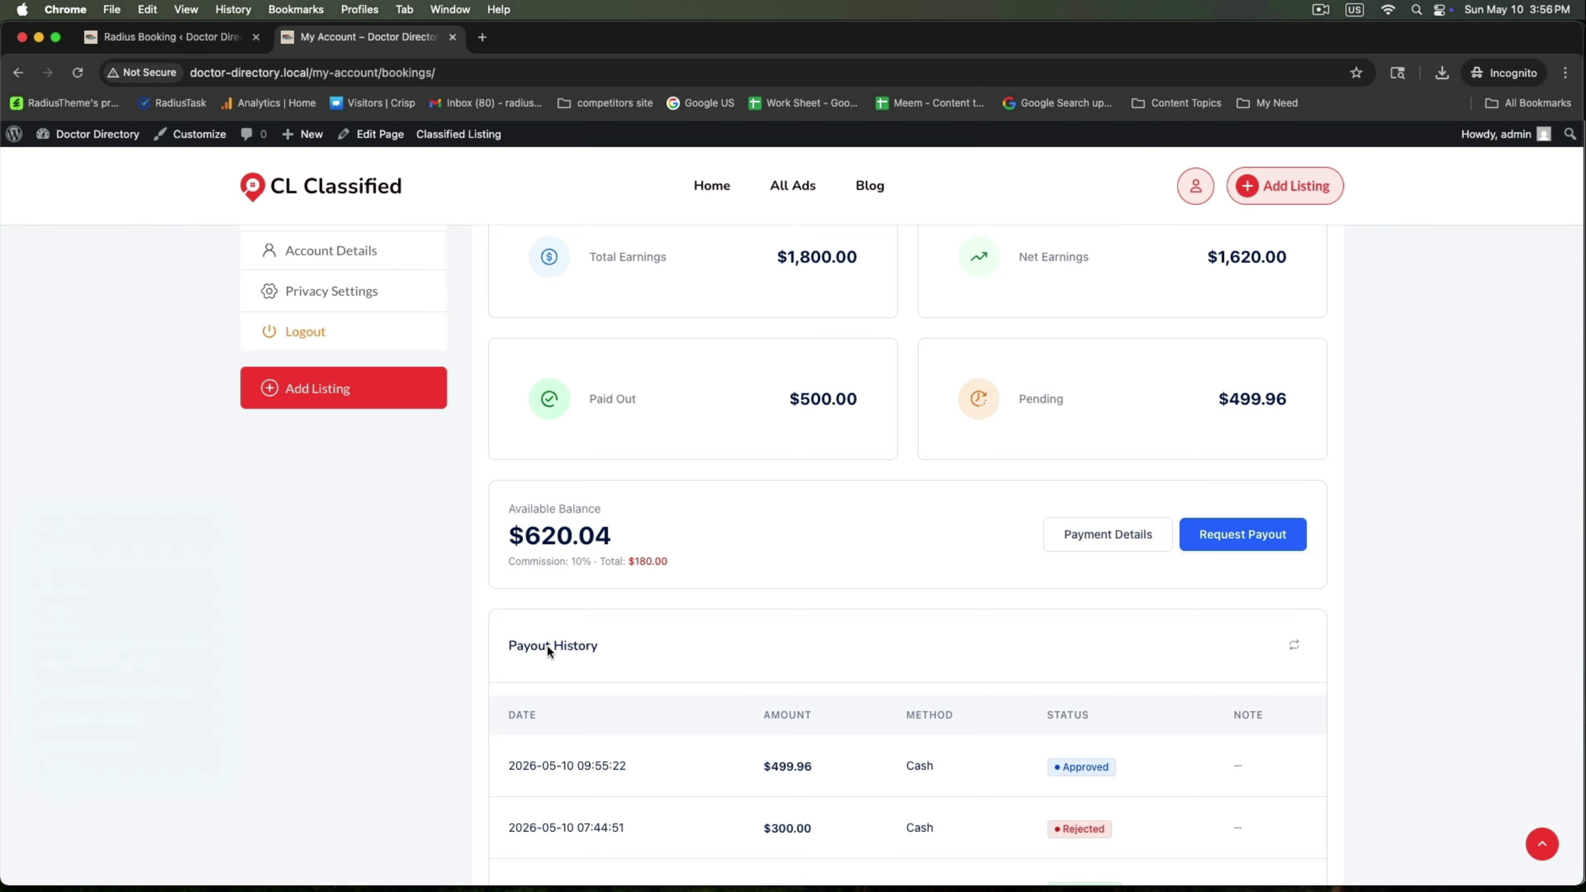
{"action": "left_click", "coordinate": [667, 395]}
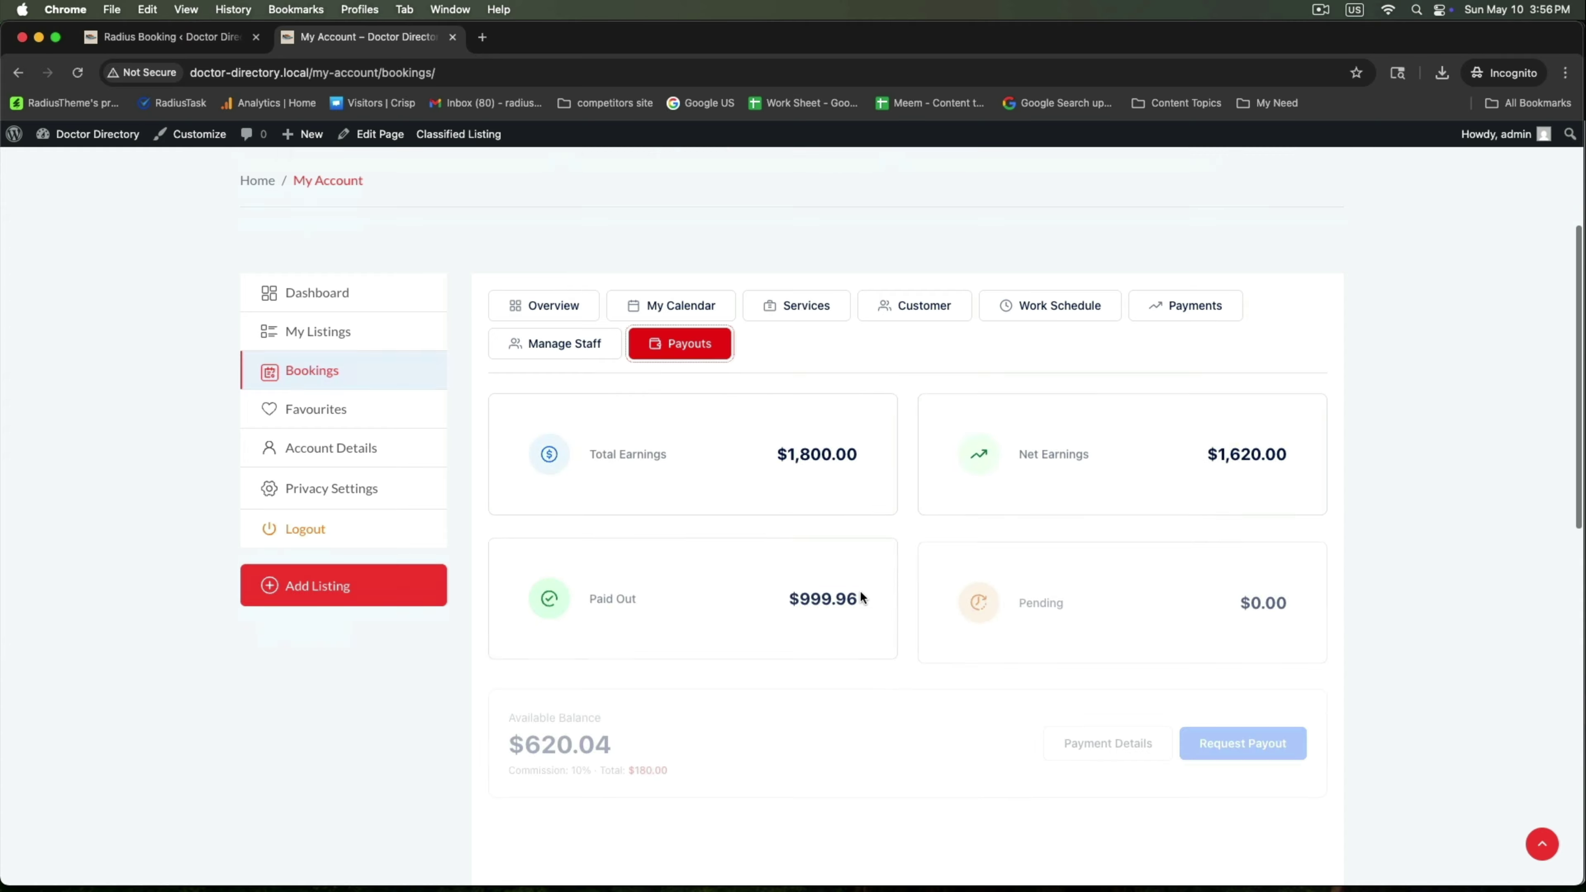
{"action": "scroll", "coordinate": [859, 590], "scroll_direction": "down", "scroll_amount": 5}
{"action": "left_click_drag", "start_coordinate": [1019, 375], "coordinate": [1289, 380]}
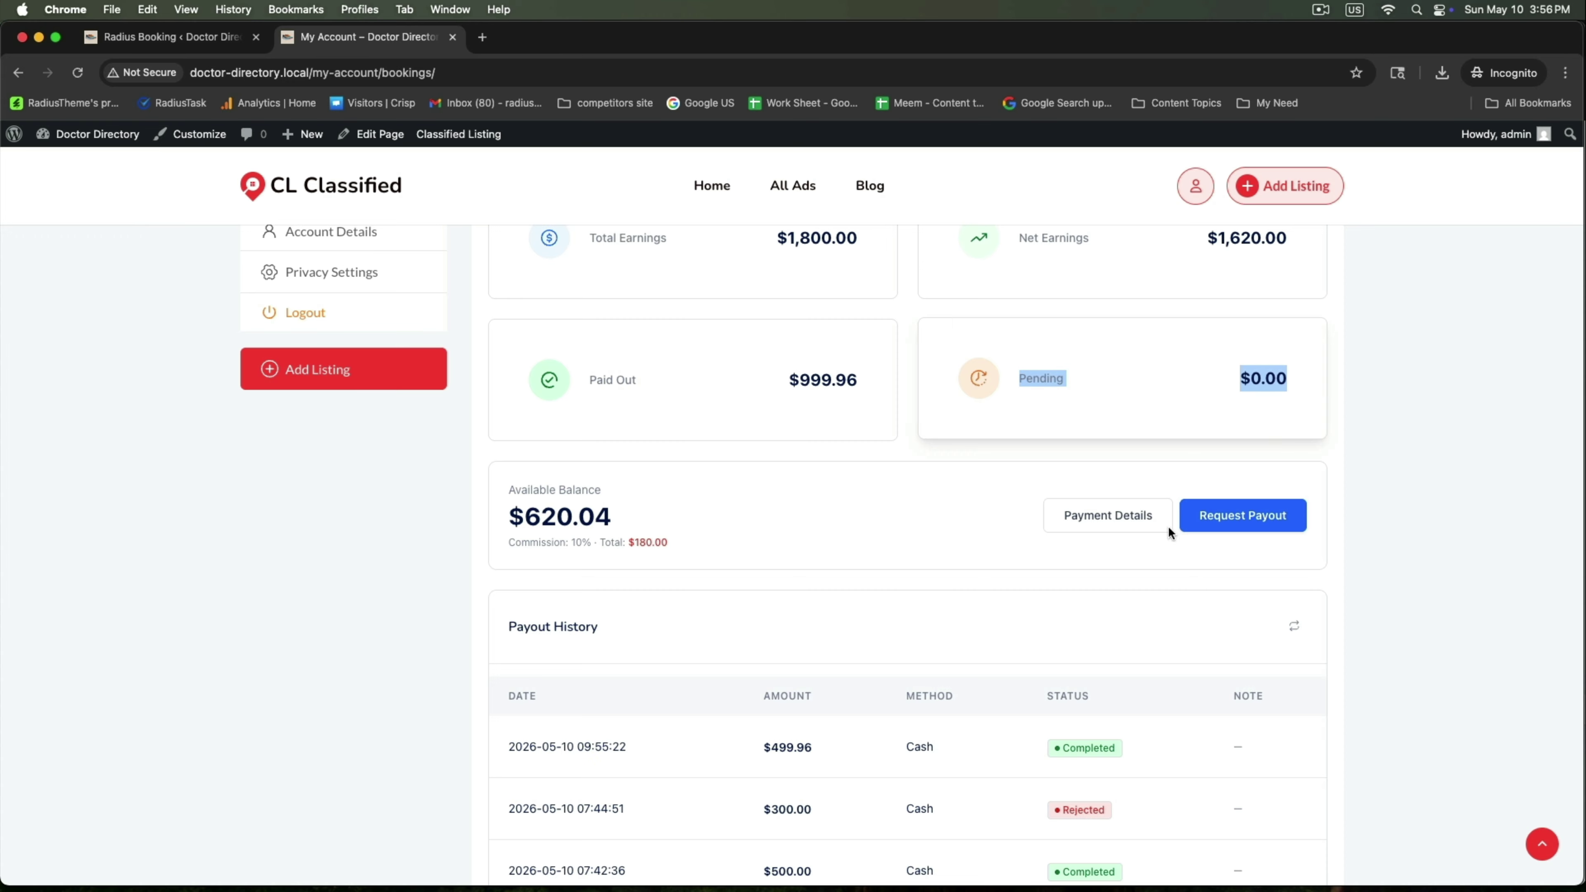
{"action": "left_click", "coordinate": [1018, 646]}
{"action": "scroll", "coordinate": [1018, 646], "scroll_direction": "down", "scroll_amount": 5}
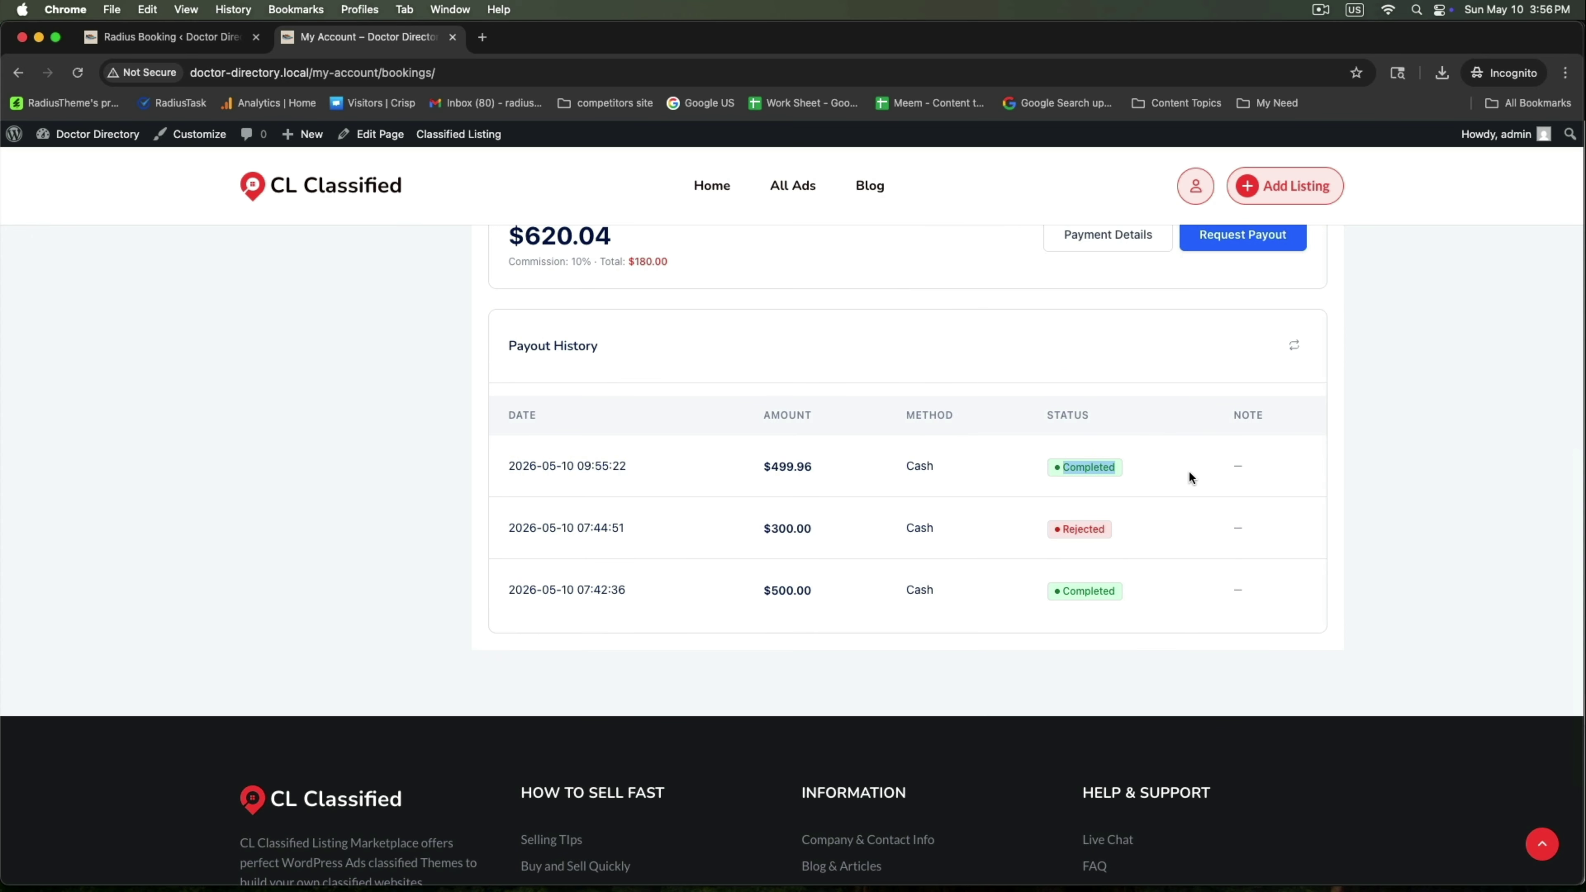
{"action": "scroll", "coordinate": [1188, 469], "scroll_direction": "up", "scroll_amount": 7}
{"action": "scroll", "coordinate": [756, 666], "scroll_direction": "up", "scroll_amount": 5}
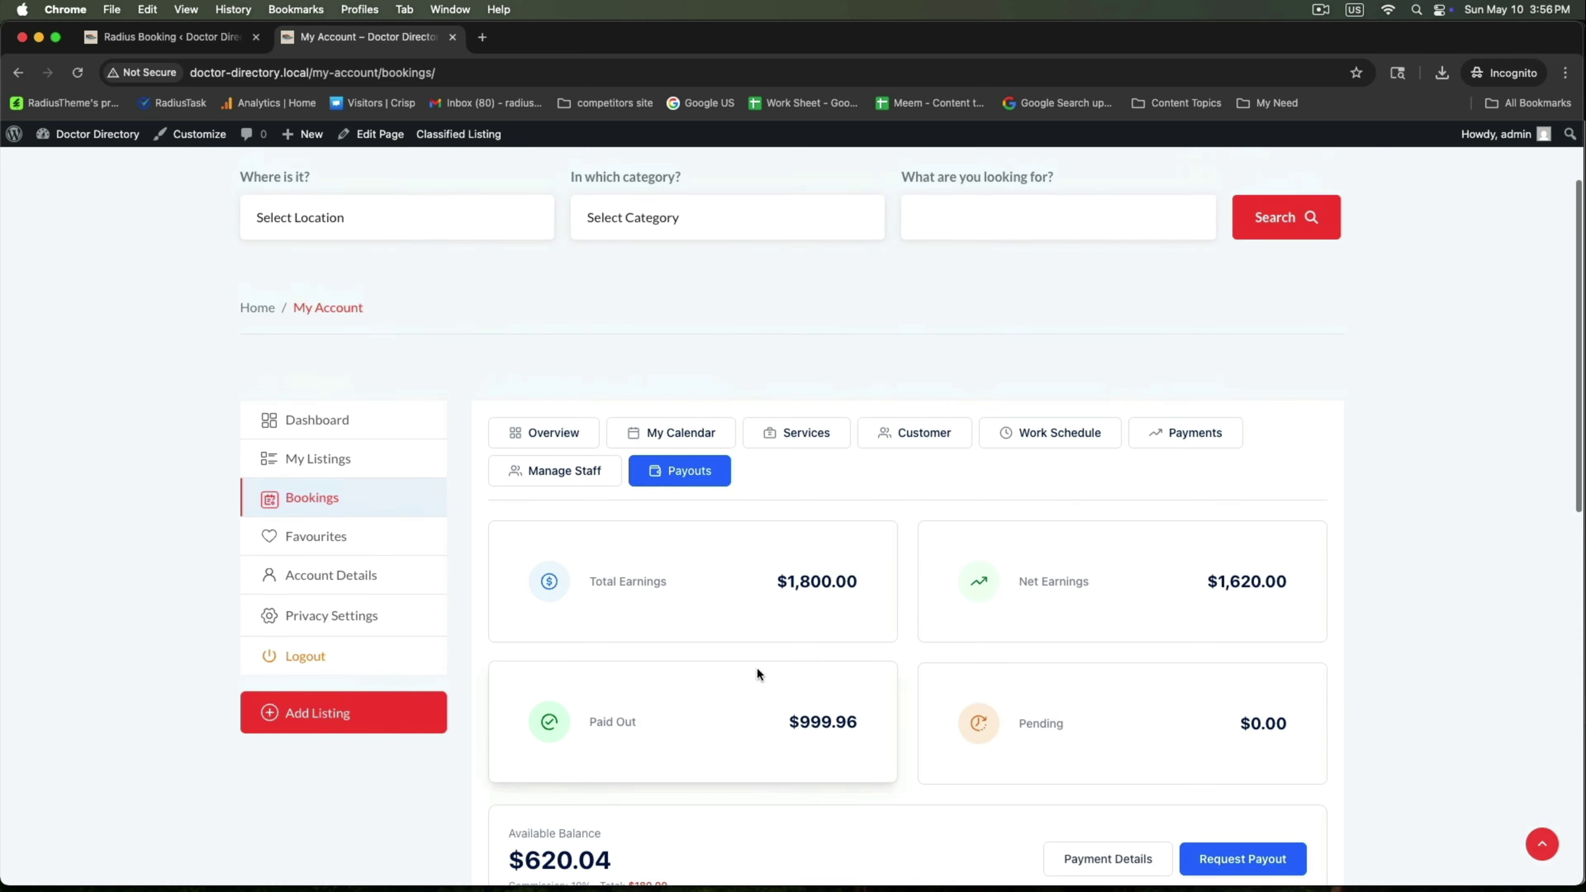
{"action": "left_click", "coordinate": [117, 45]}
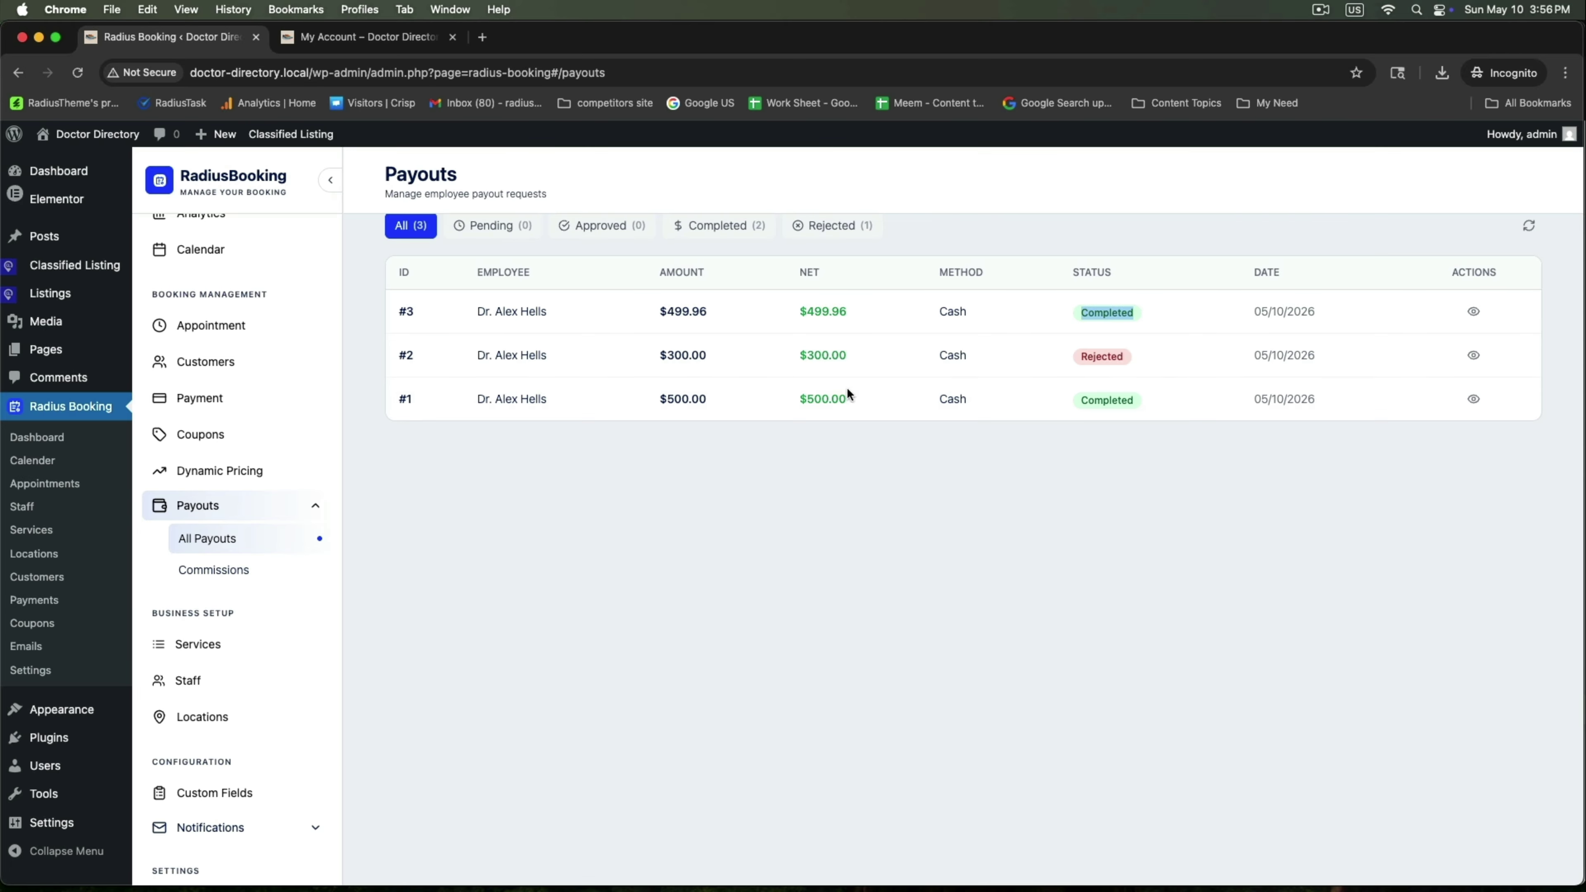
{"action": "left_click", "coordinate": [212, 569]}
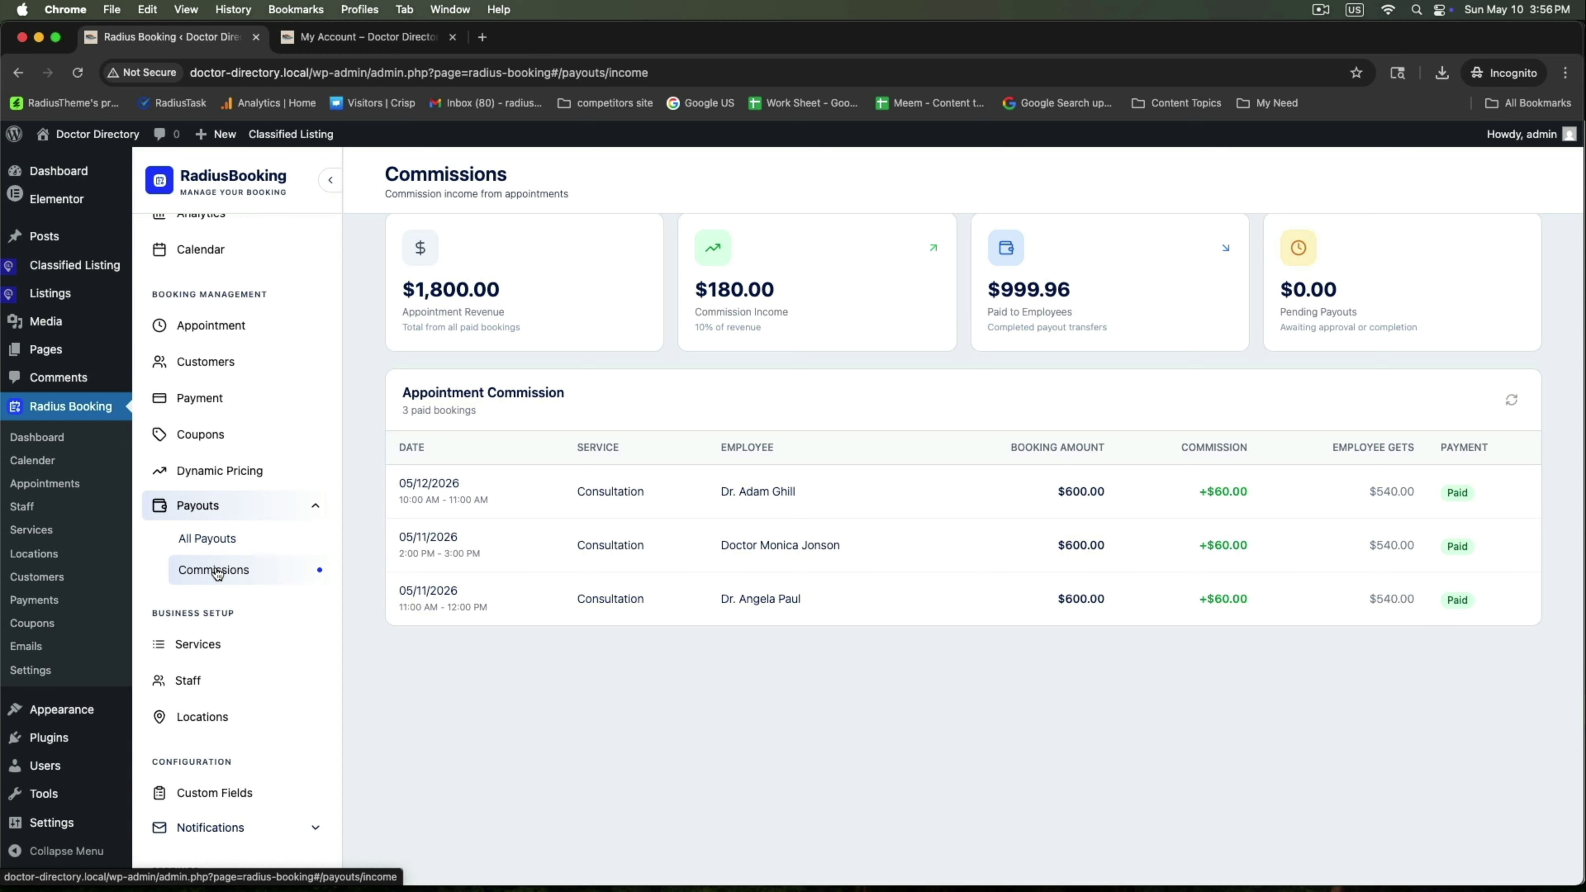